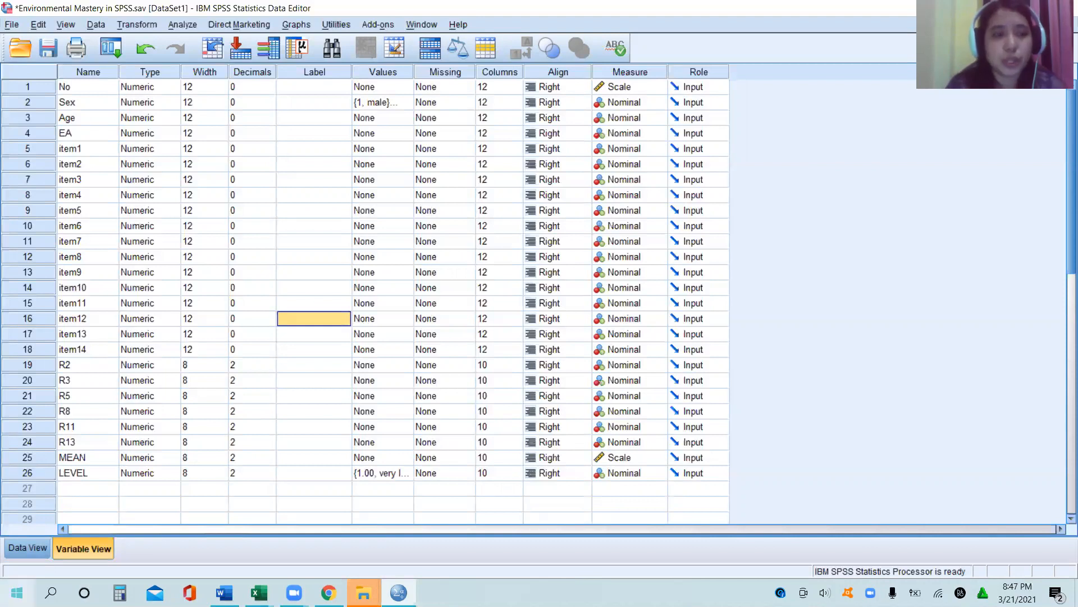
Step: Examine the MEAN and LEVEL values of all cases in the data view
click(27, 550)
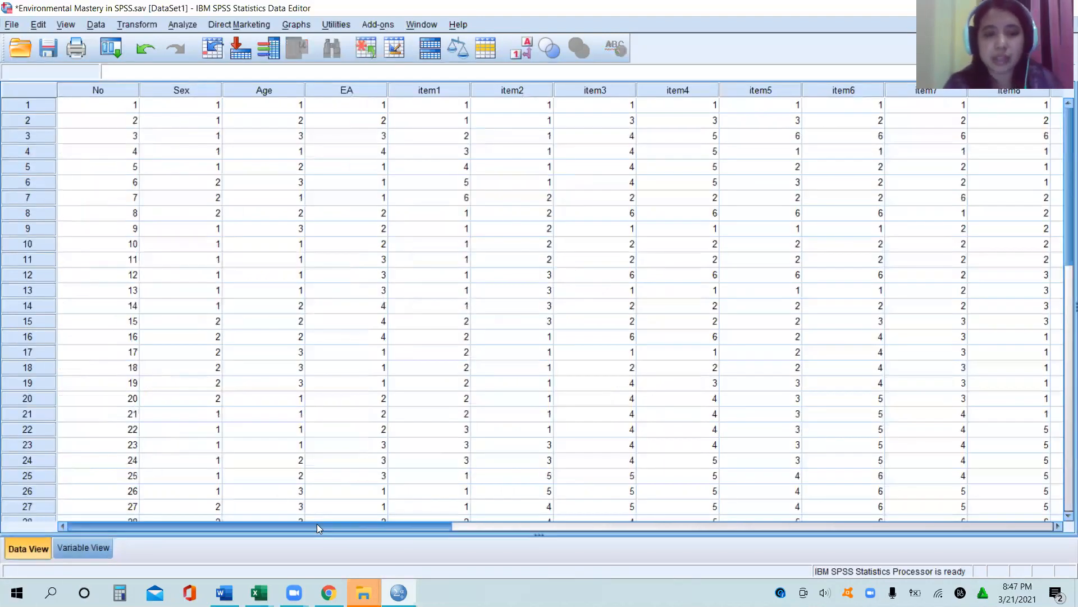
drag(314, 516, 651, 517)
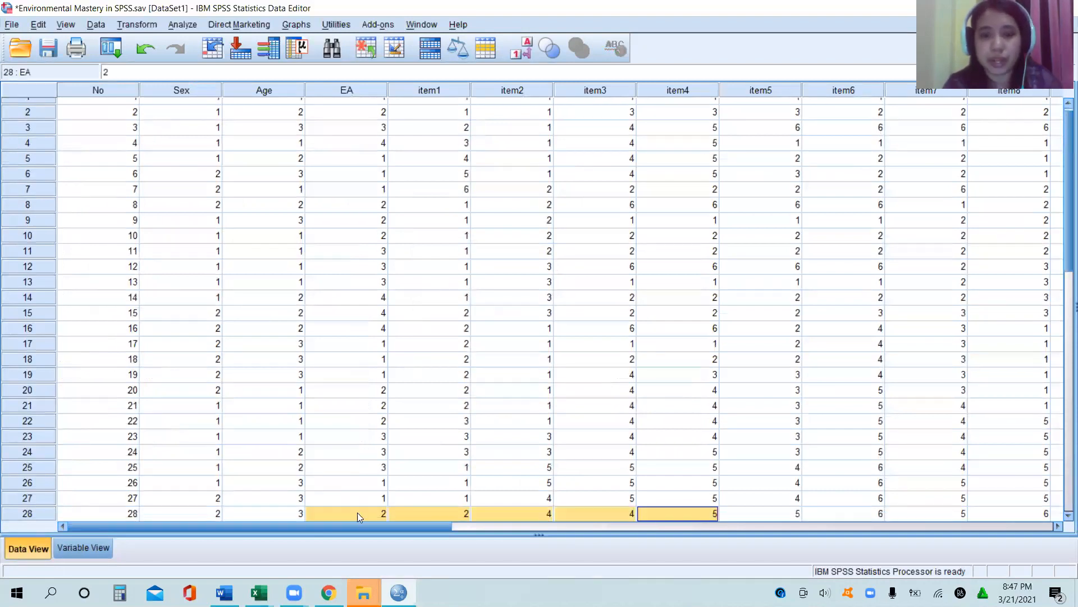
drag(354, 524, 925, 530)
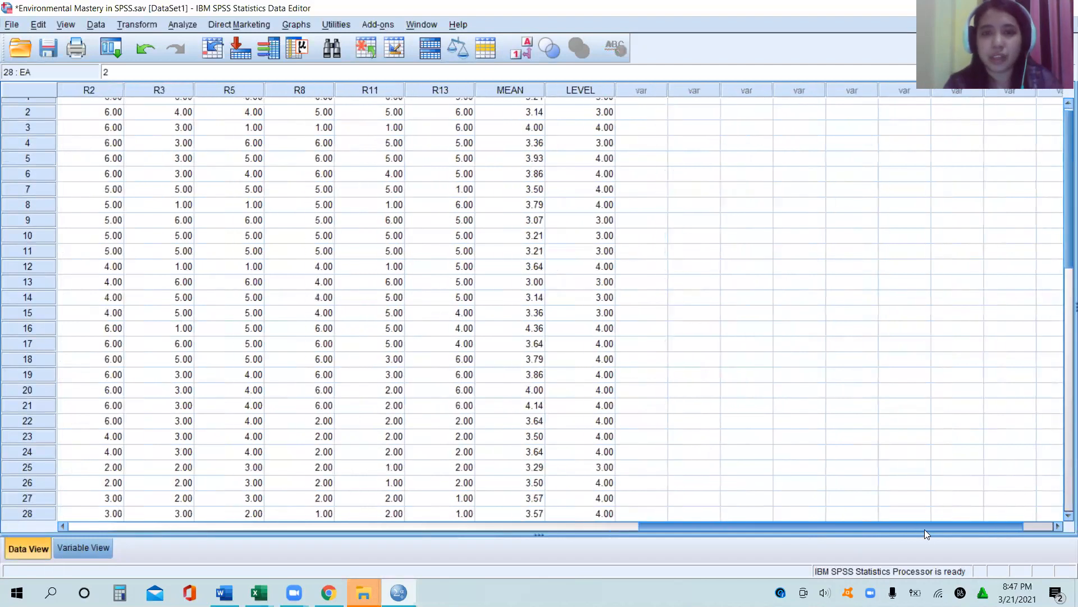
click(603, 203)
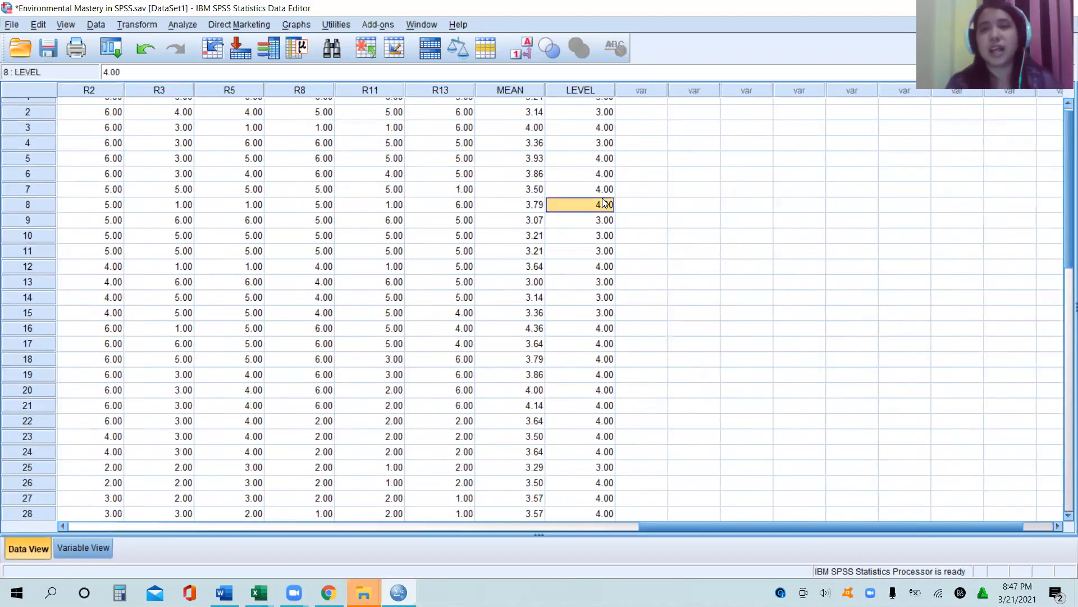
key(Up)
key(Up)
key(Up)
key(Up)
key(Up)
key(Up)
key(Up)
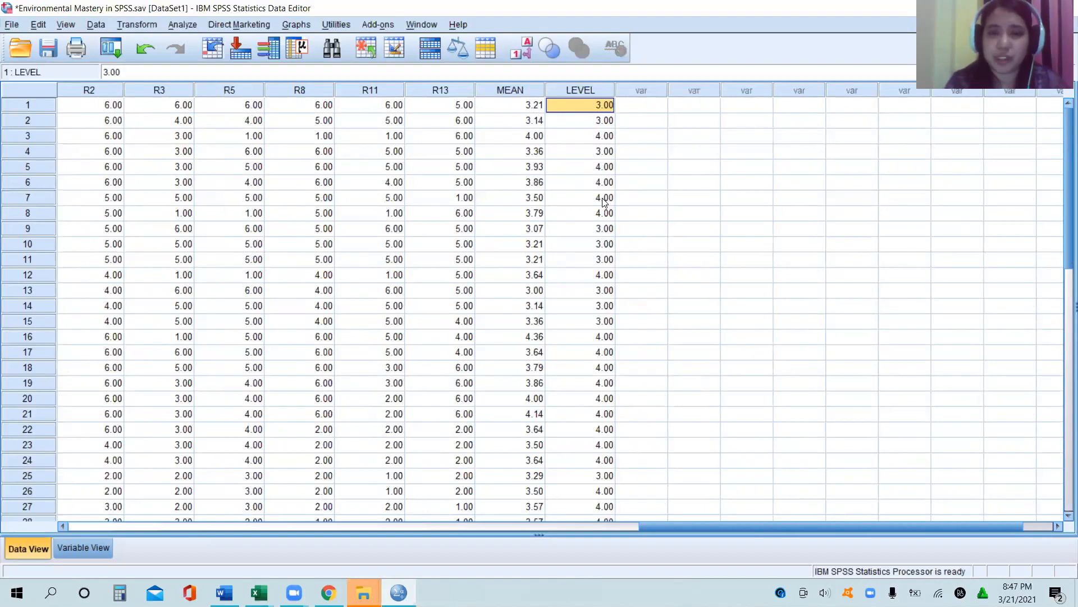
key(Down)
key(Up)
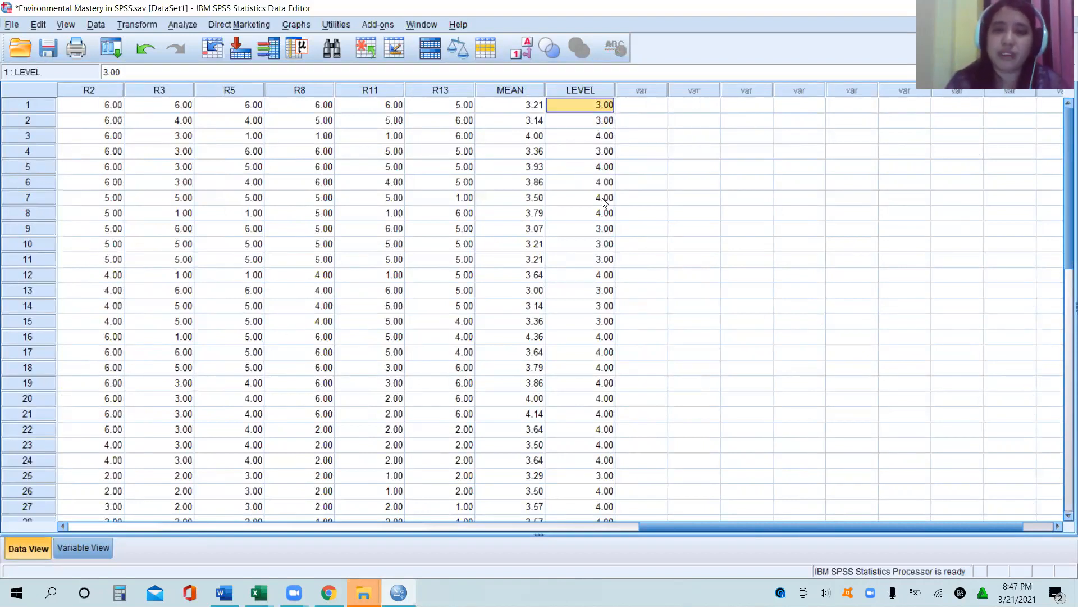
key(Down)
key(Down)
key(Down)
key(Down)
key(Down)
key(Down)
key(Down)
key(Down)
key(Down)
key(Down)
key(Down)
key(Down)
key(Down)
key(Down)
key(Down)
key(Down)
key(Down)
key(Down)
key(Down)
key(Down)
key(Down)
key(Down)
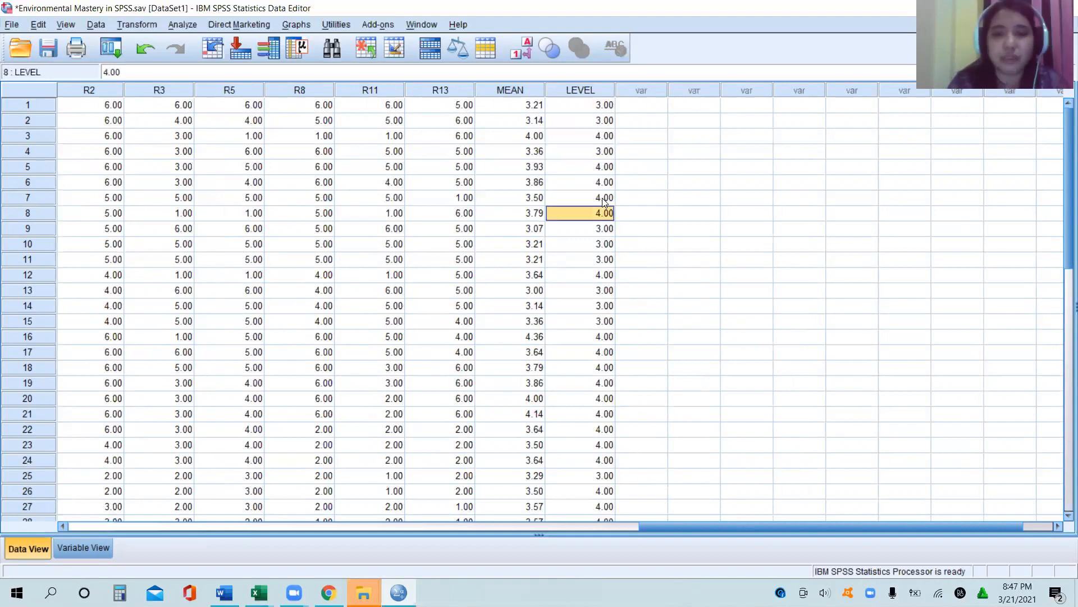
key(Up)
key(Up)
key(Up)
key(Up)
key(Up)
key(Up)
key(Up)
key(Up)
key(Up)
key(Up)
key(Up)
key(Up)
key(Up)
key(Up)
key(Up)
key(Up)
key(Up)
key(Up)
key(Up)
key(Up)
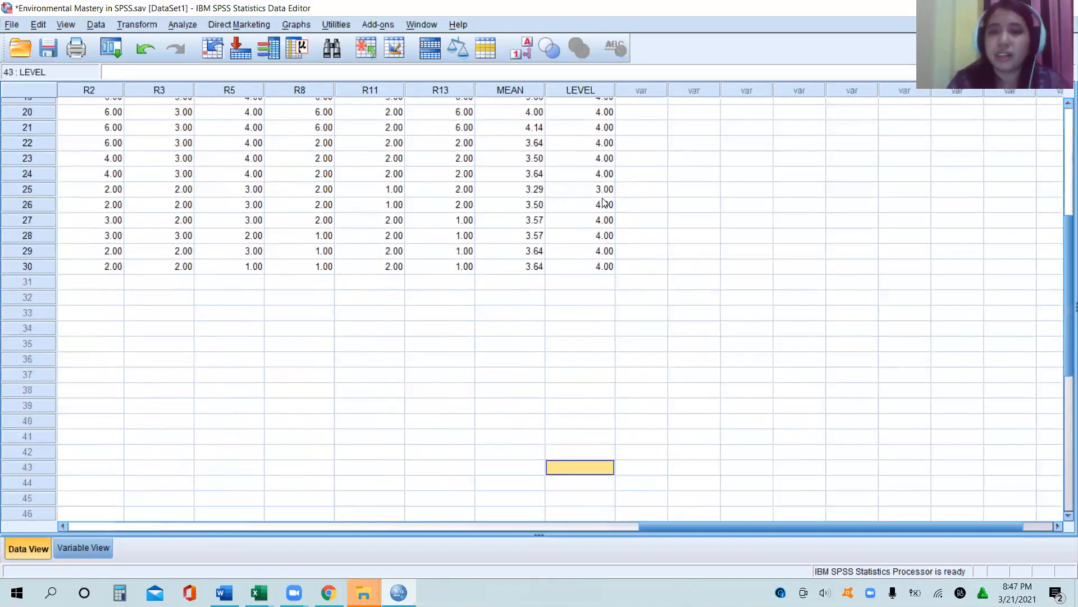
key(Up)
key(Up)
key(Up)
key(Up)
key(Up)
key(Up)
key(Up)
key(Up)
key(Up)
key(Up)
key(Up)
key(Up)
key(Up)
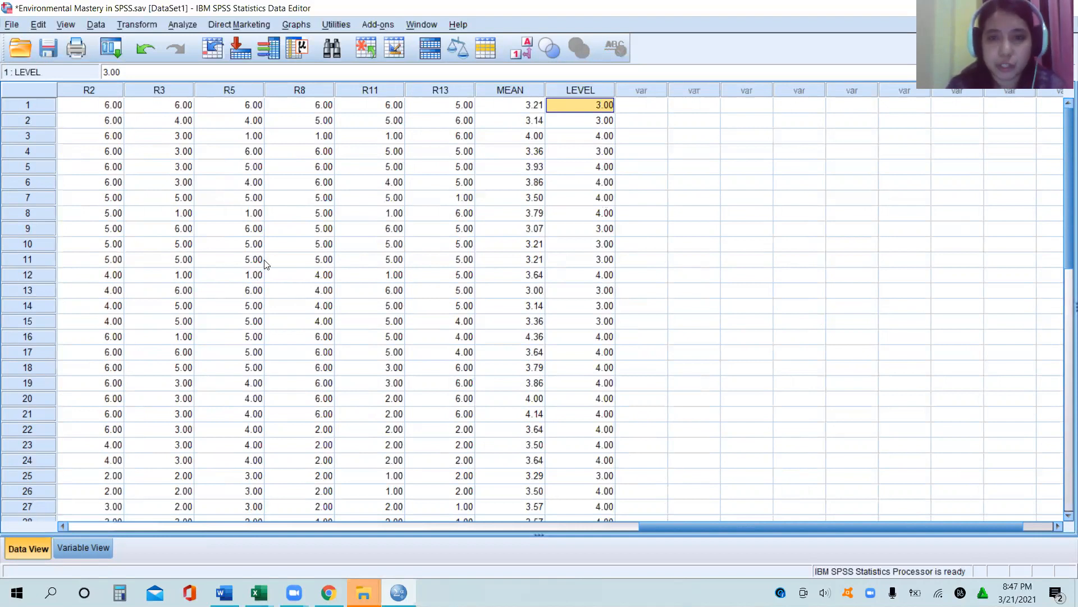
Step: Set up a Frequencies analysis with LEVEL and MEAN as its variables
click(179, 26)
mouse_move(211, 59)
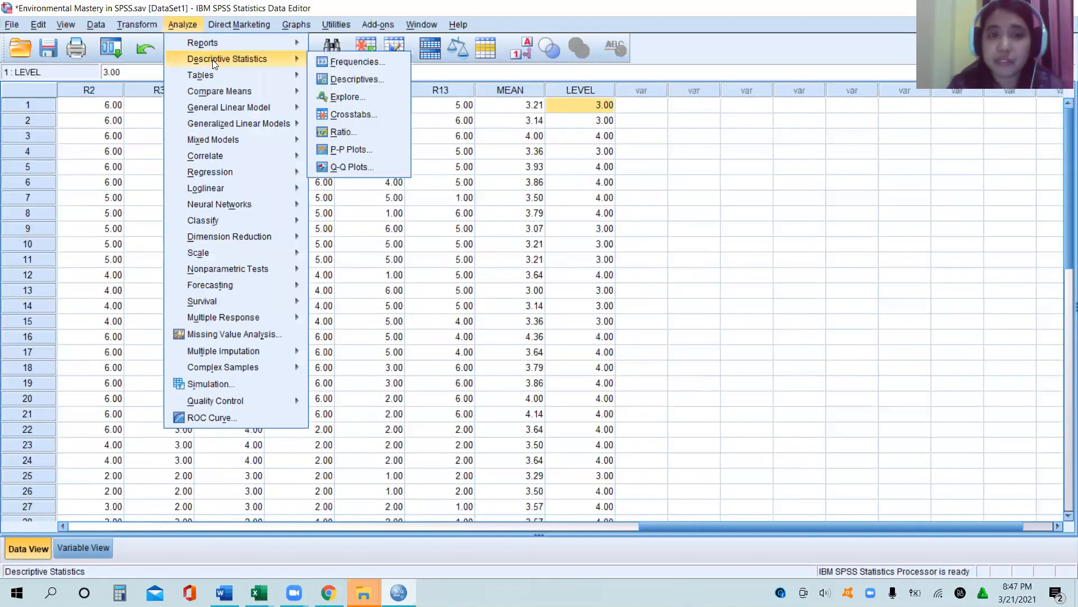
click(367, 67)
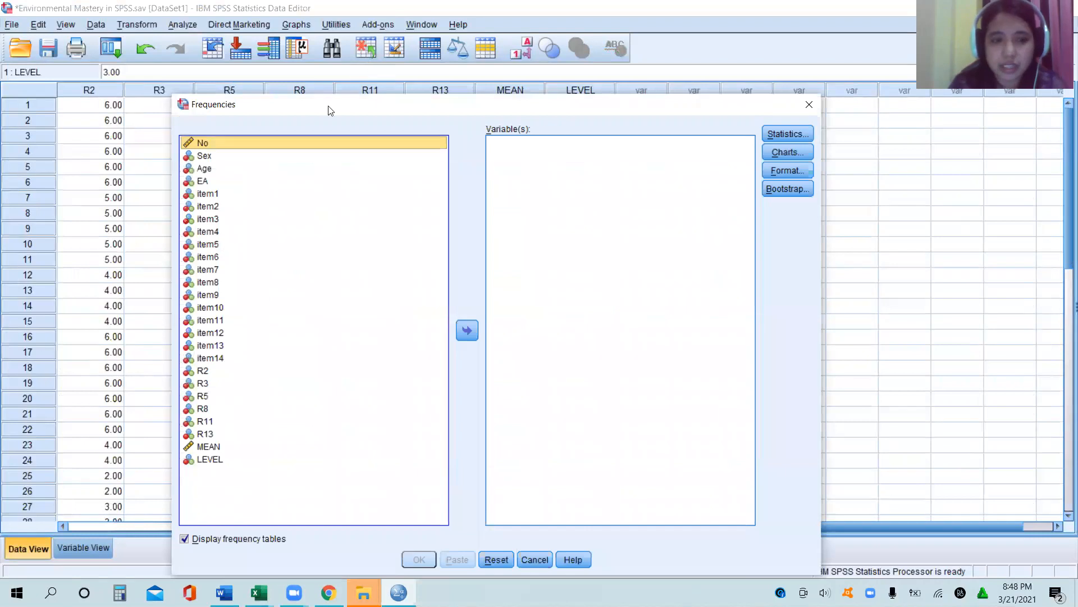
double_click(208, 461)
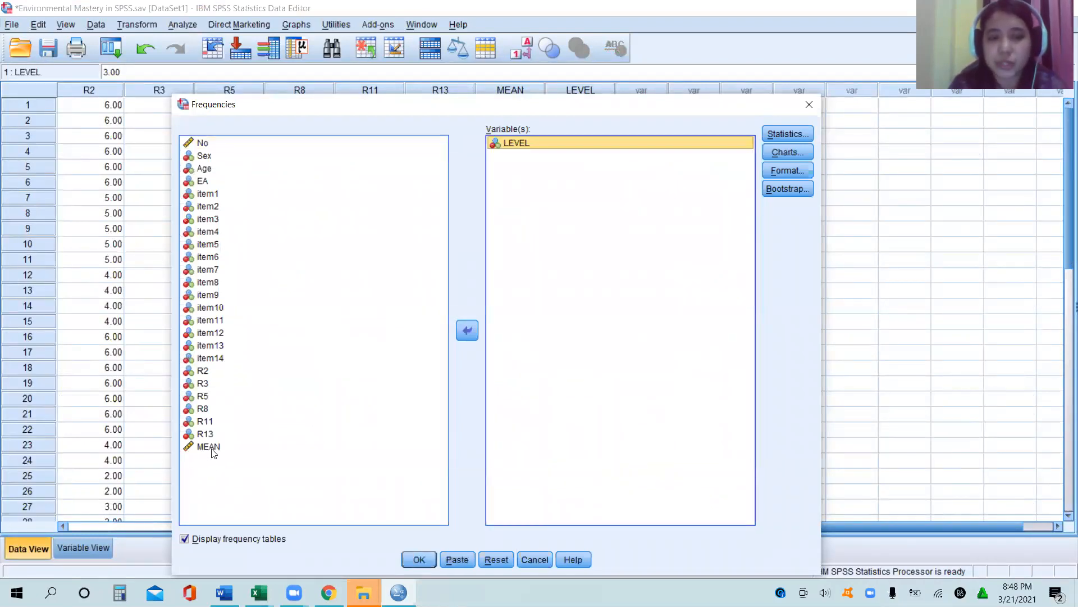
double_click(211, 448)
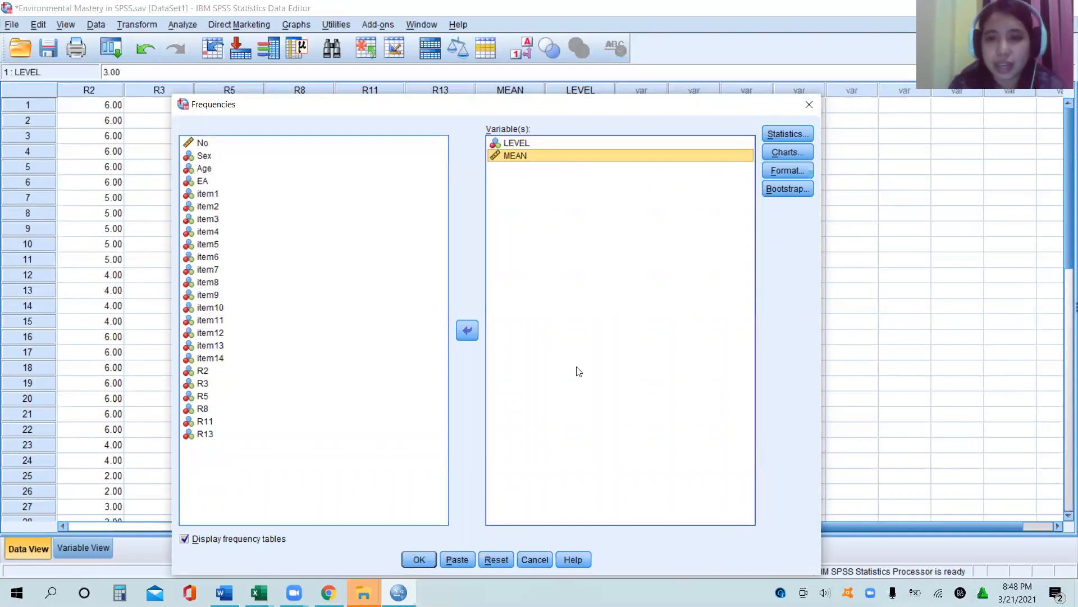
Step: Request the mean and standard deviation as statistics and run the Frequencies analysis
click(788, 134)
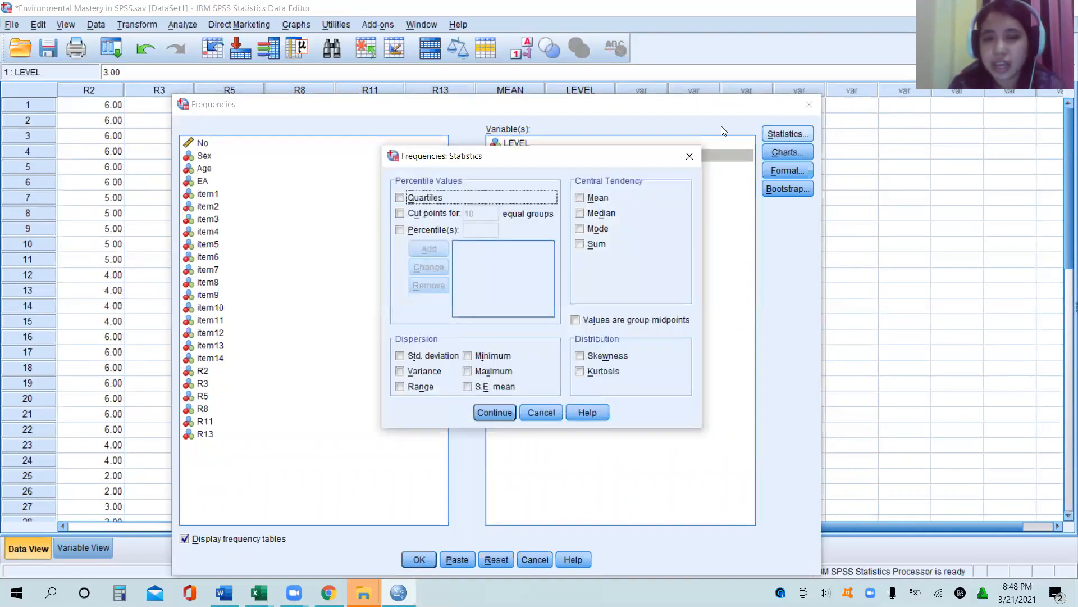
click(580, 198)
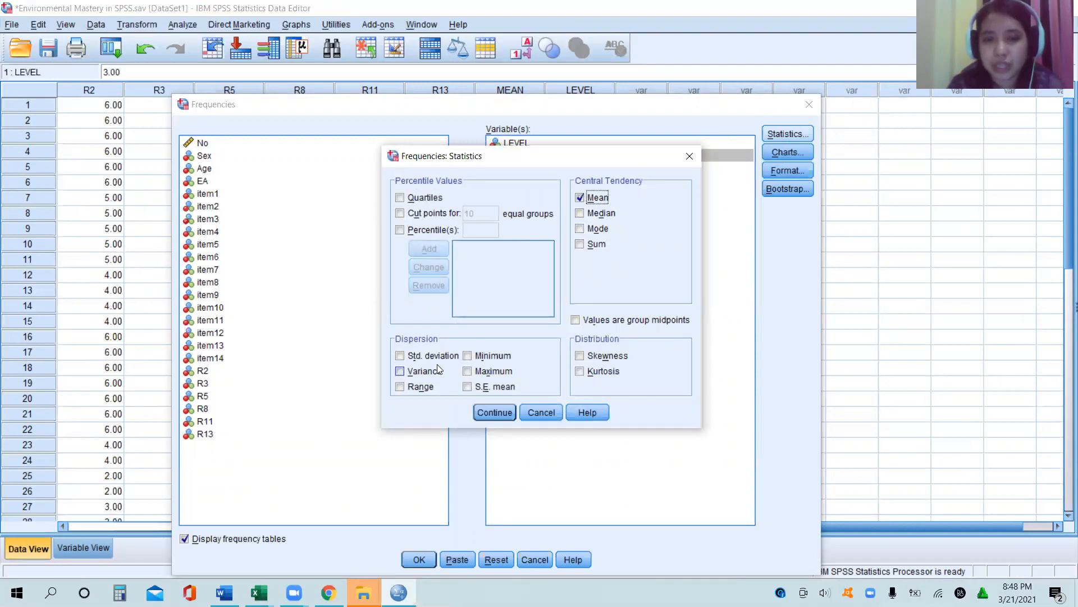
click(400, 356)
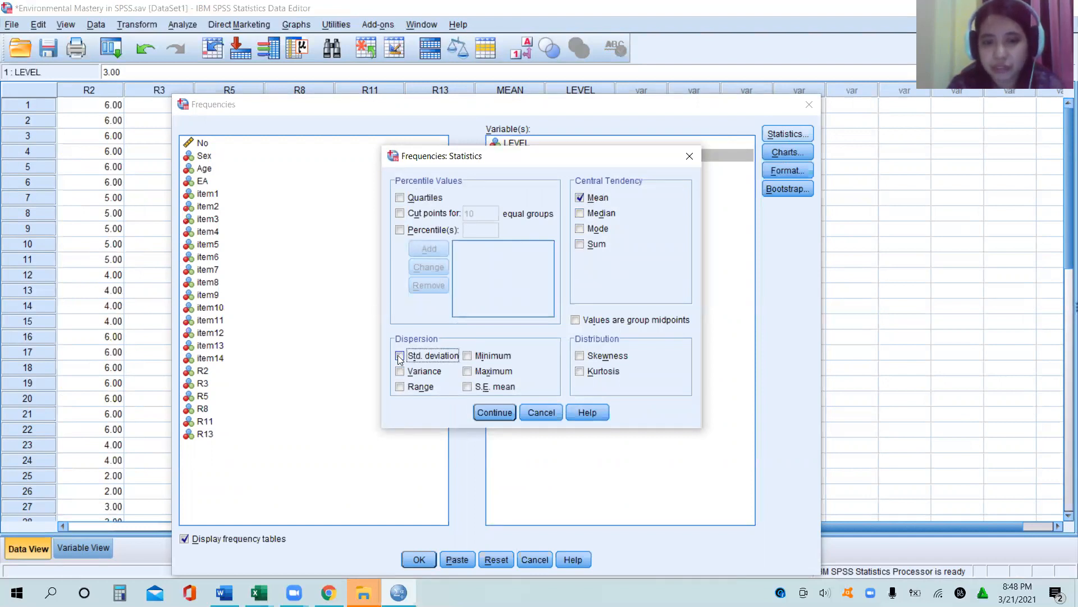
click(485, 410)
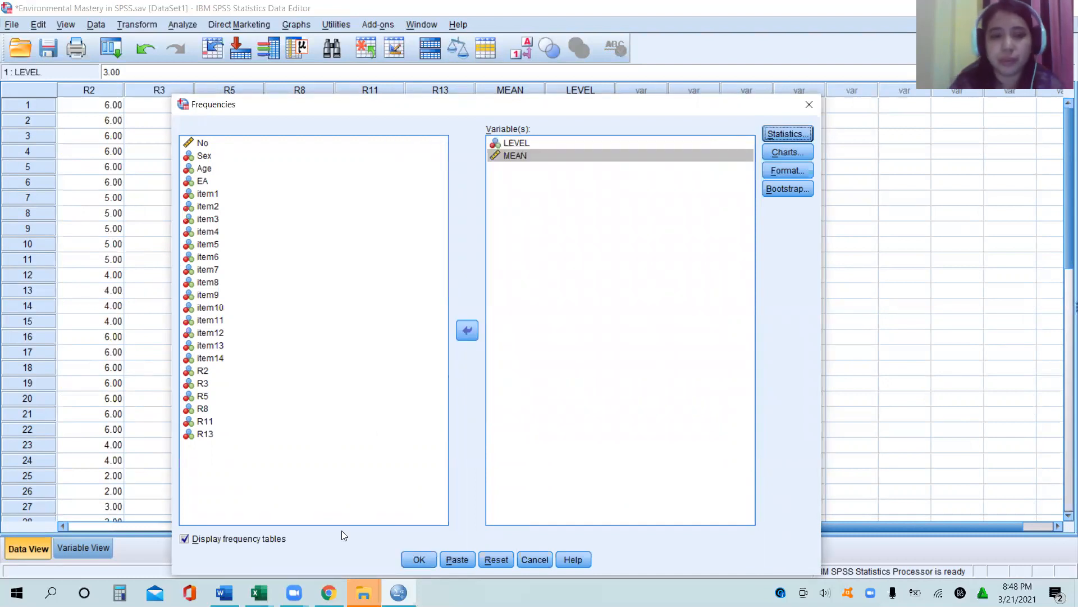
click(413, 560)
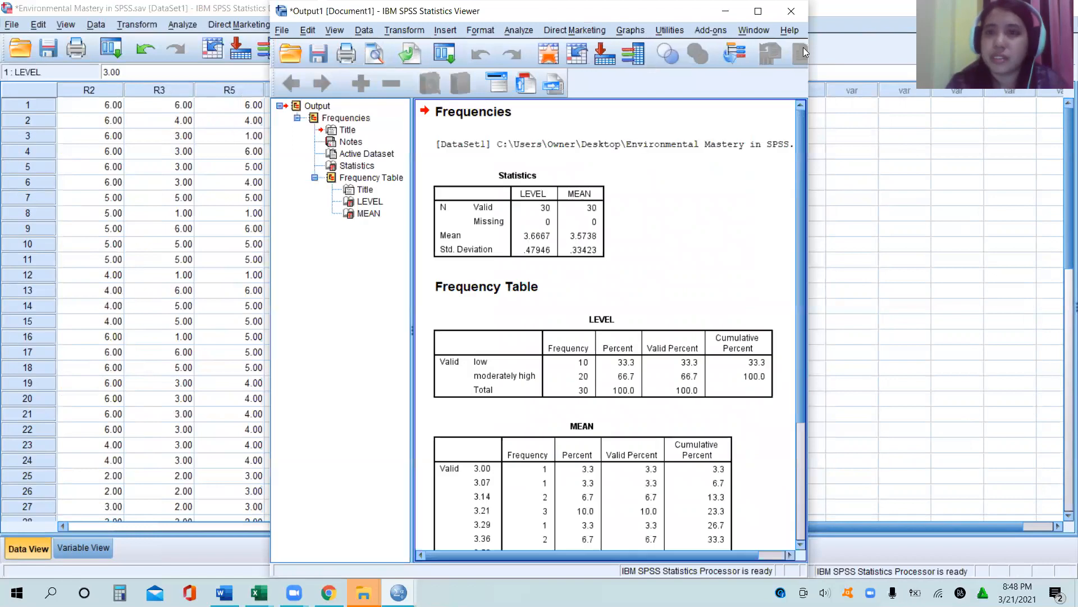
Step: Maximize the output window and review the Statistics, LEVEL and MEAN tables
click(757, 11)
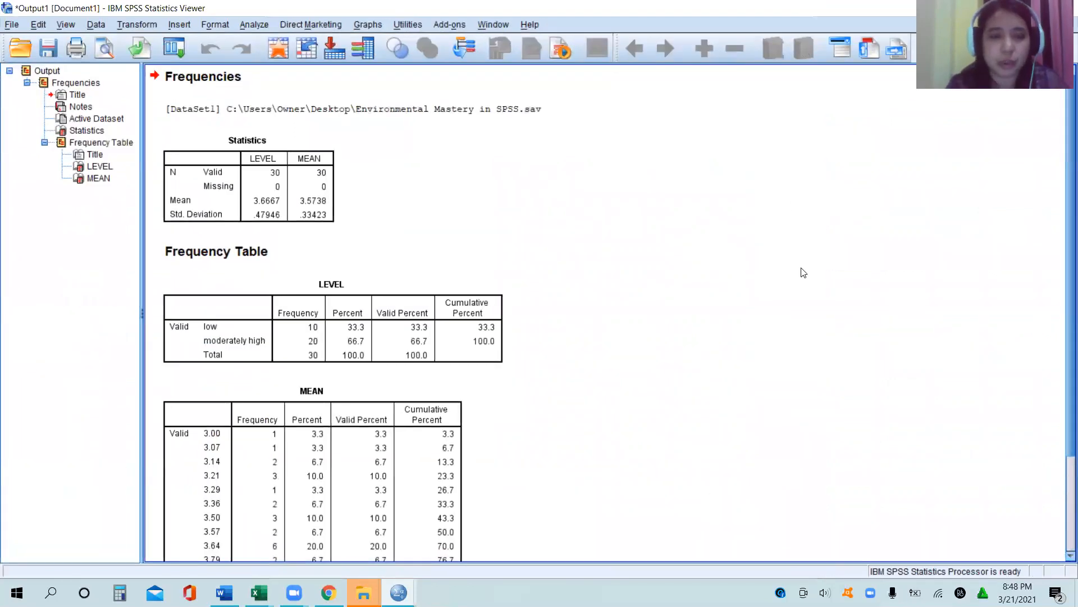
scroll(1063, 281, down, 4)
scroll(1063, 272, up, 4)
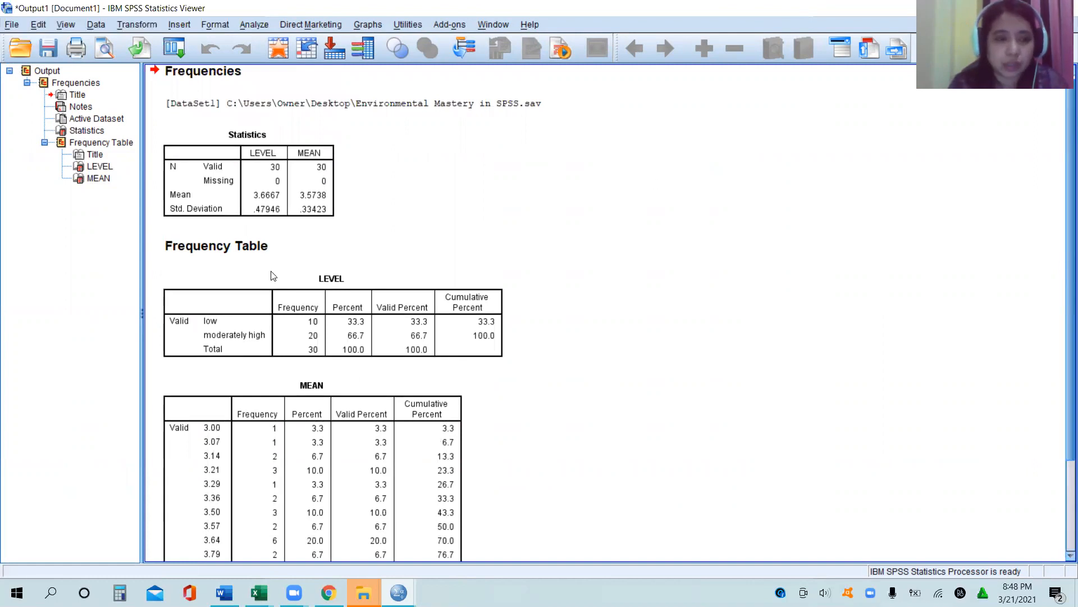
Step: Switch to Word and create a new blank document
click(7, 601)
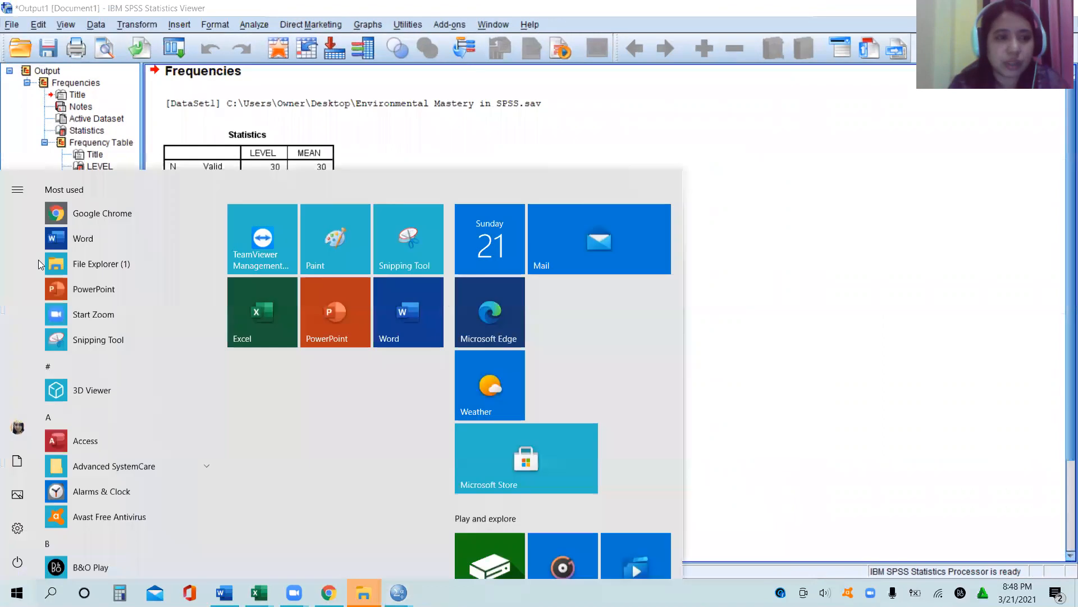
click(59, 242)
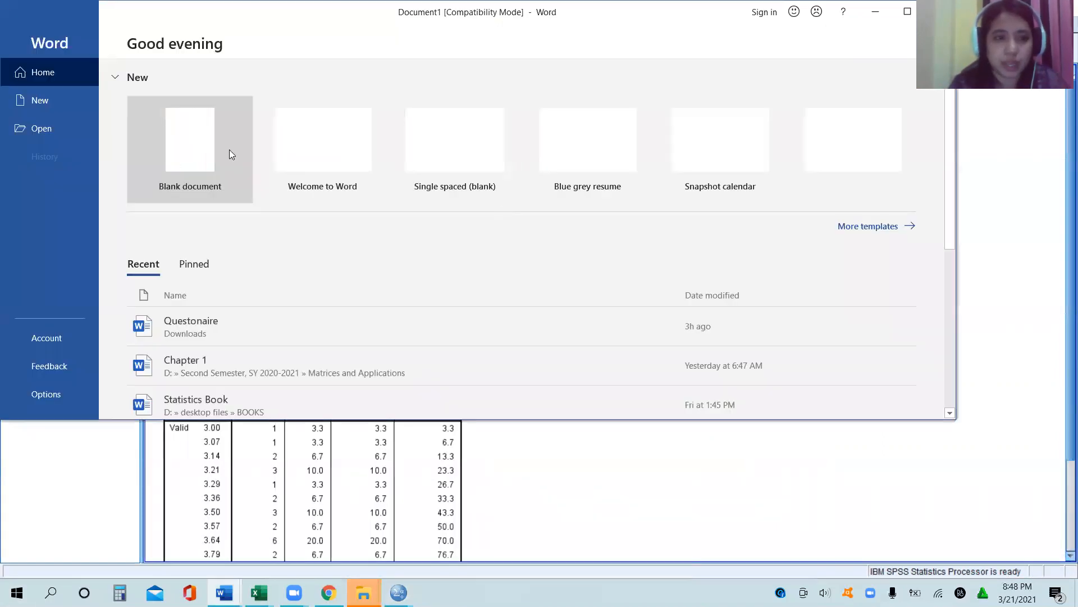
click(229, 150)
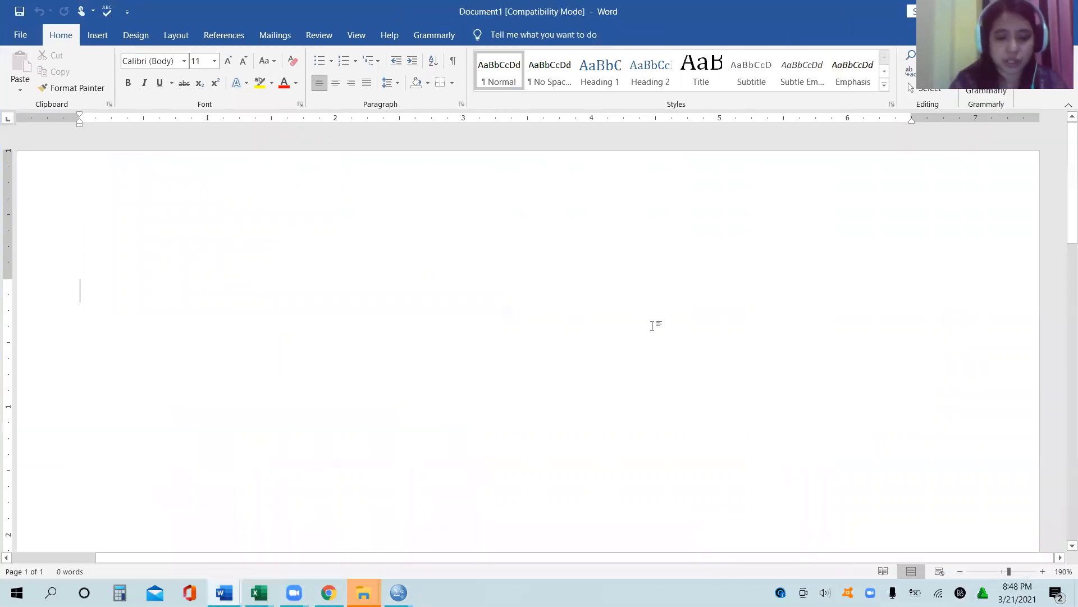
Step: Write the heading "Level of Psychological Well-being of the Students in Environment Mastery" on the document's first line
text(Le)
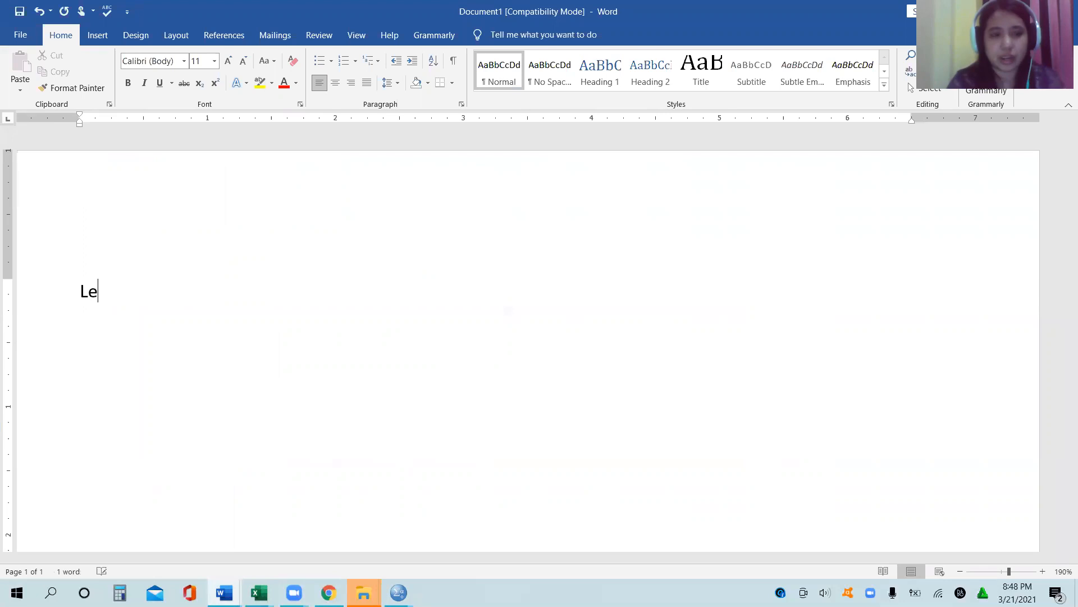
text(vel of)
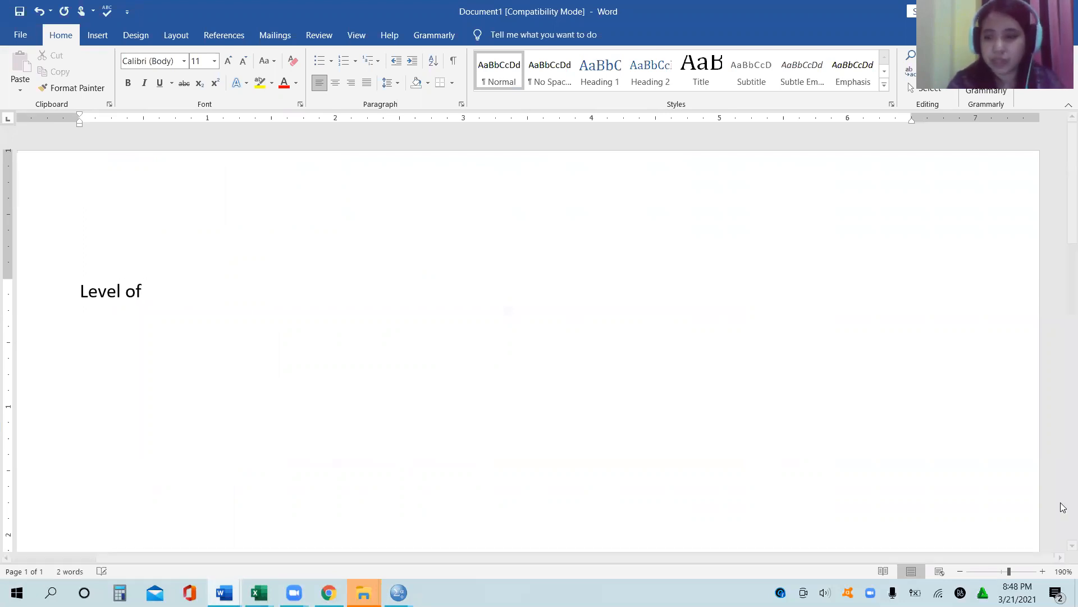
click(1043, 571)
click(1043, 571)
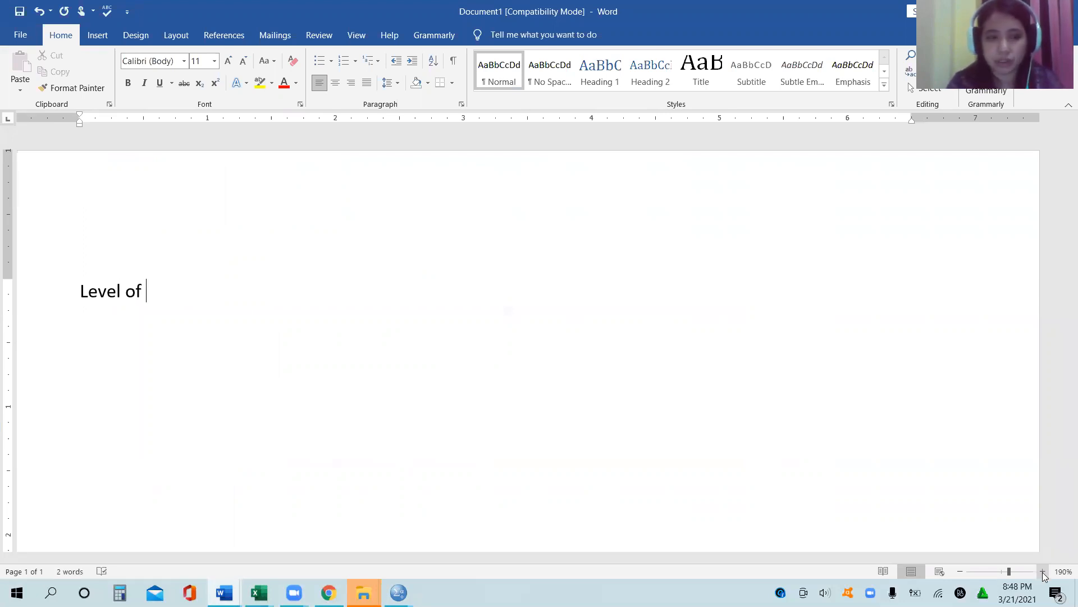
click(1043, 571)
click(1043, 571)
text(P)
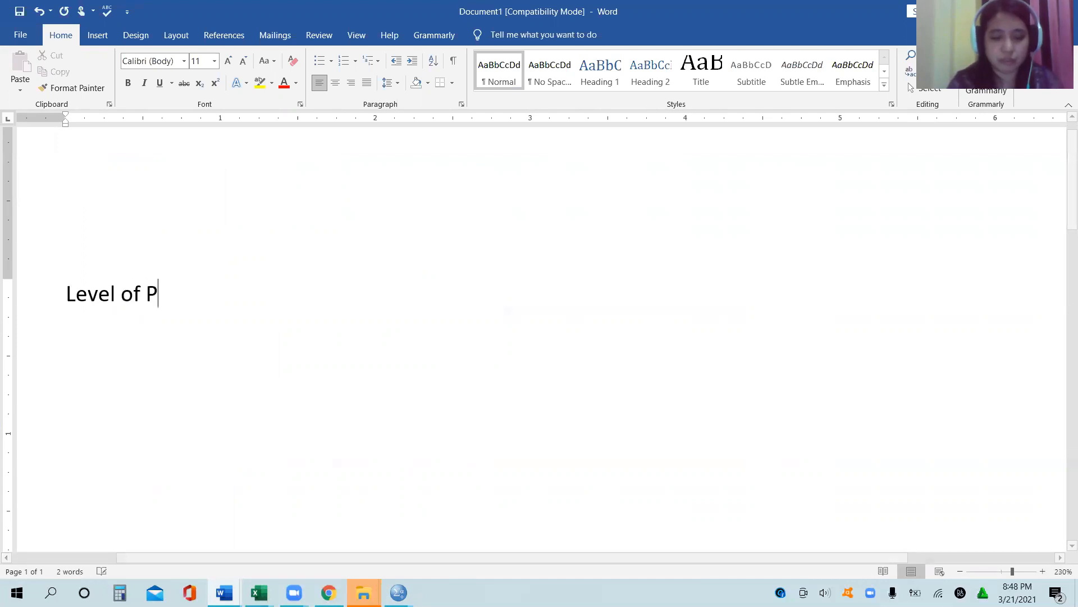
text(sychological )
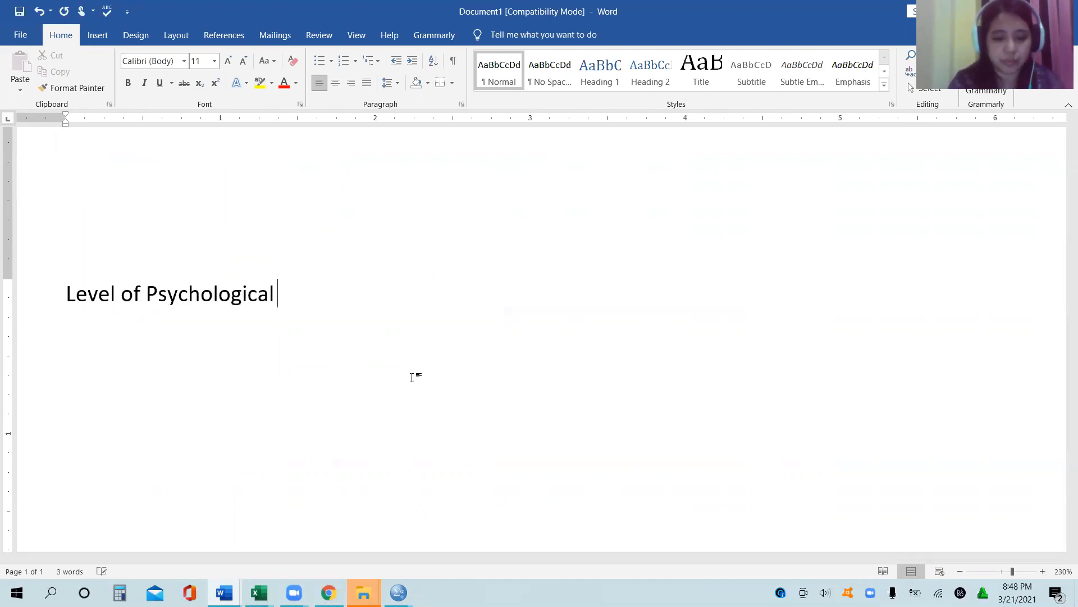
text(Well-b)
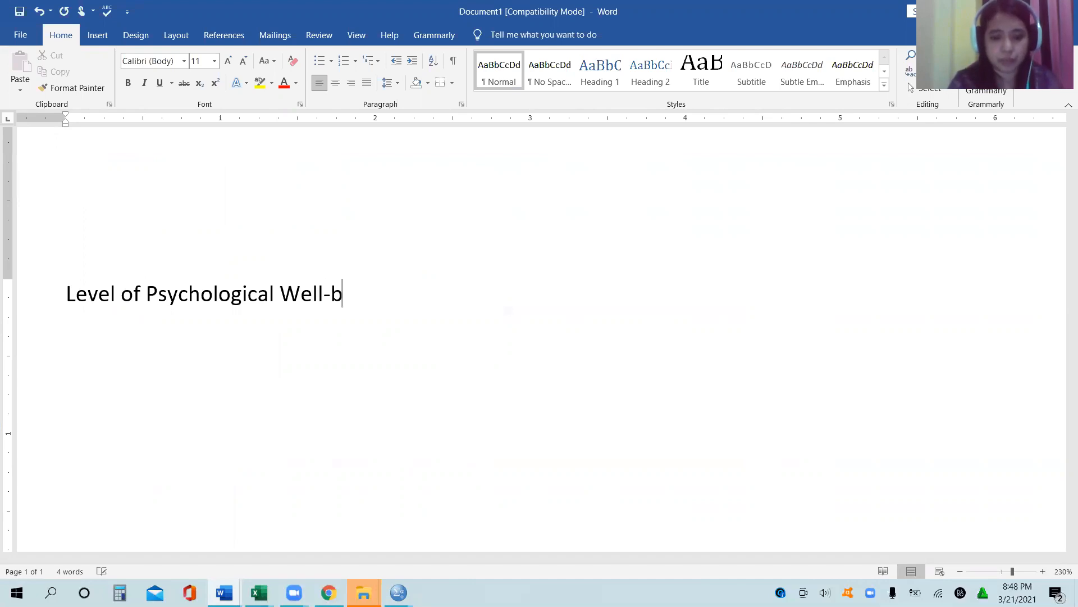
text(eing of the )
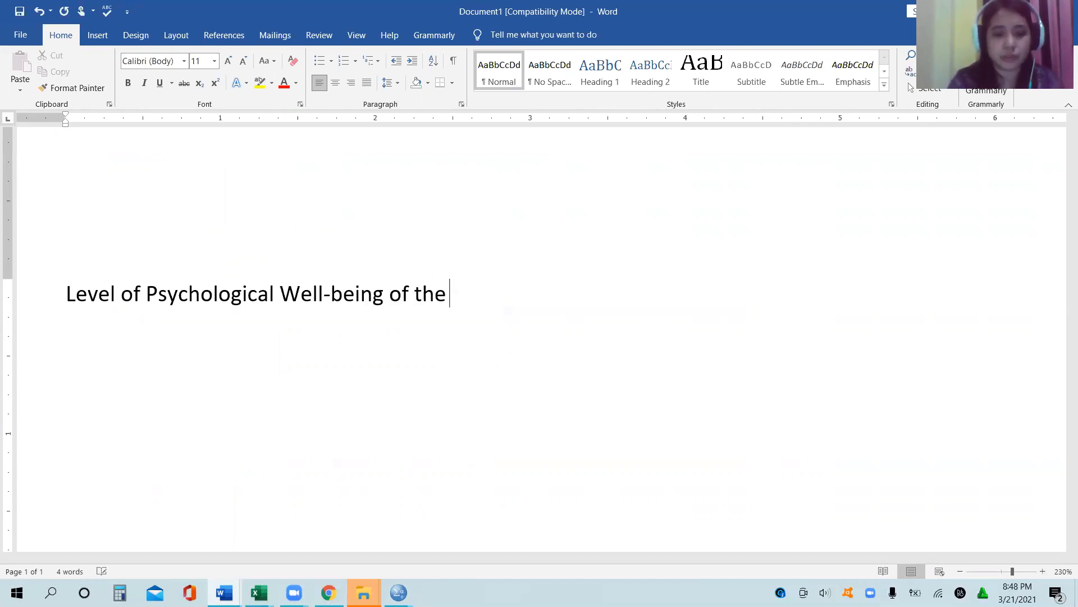
text(Students in erm)
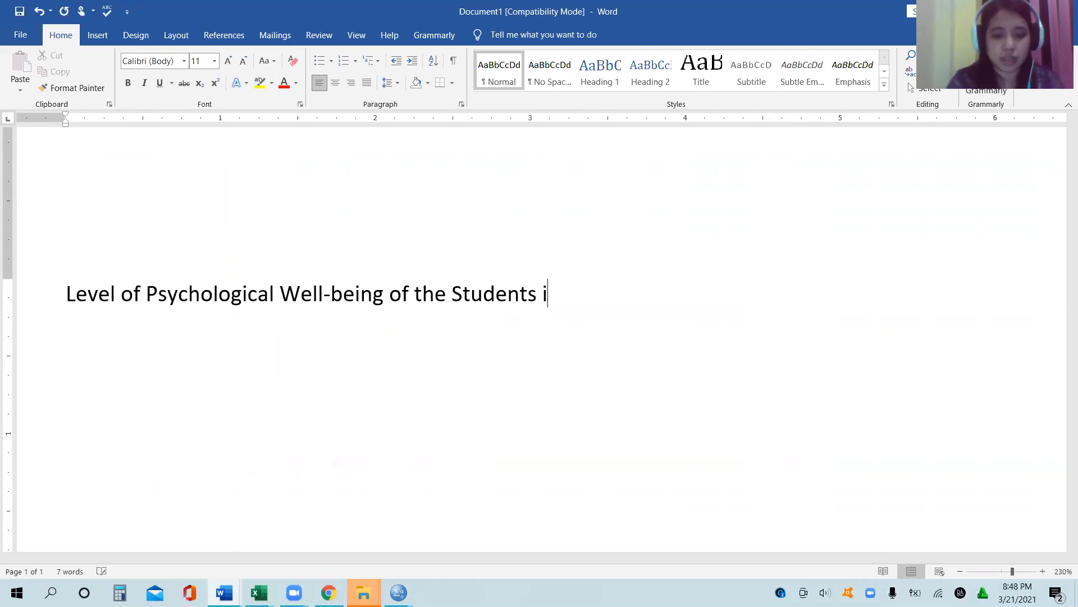
key(BackSpace)
key(BackSpace)
key(BackSpace)
key(BackSpace)
key(BackSpace)
key(BackSpace)
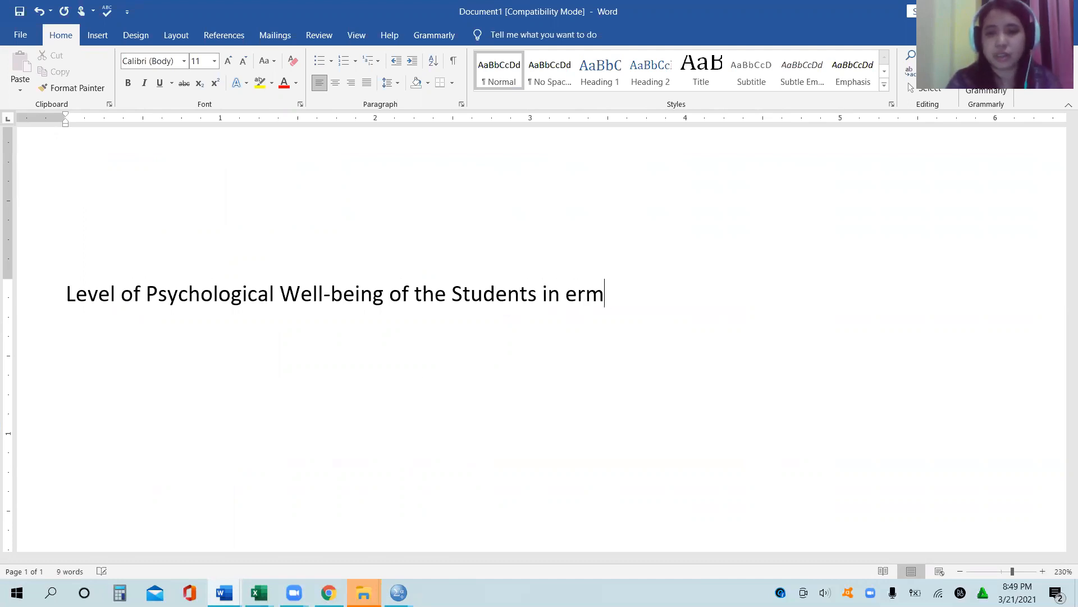
text(n )
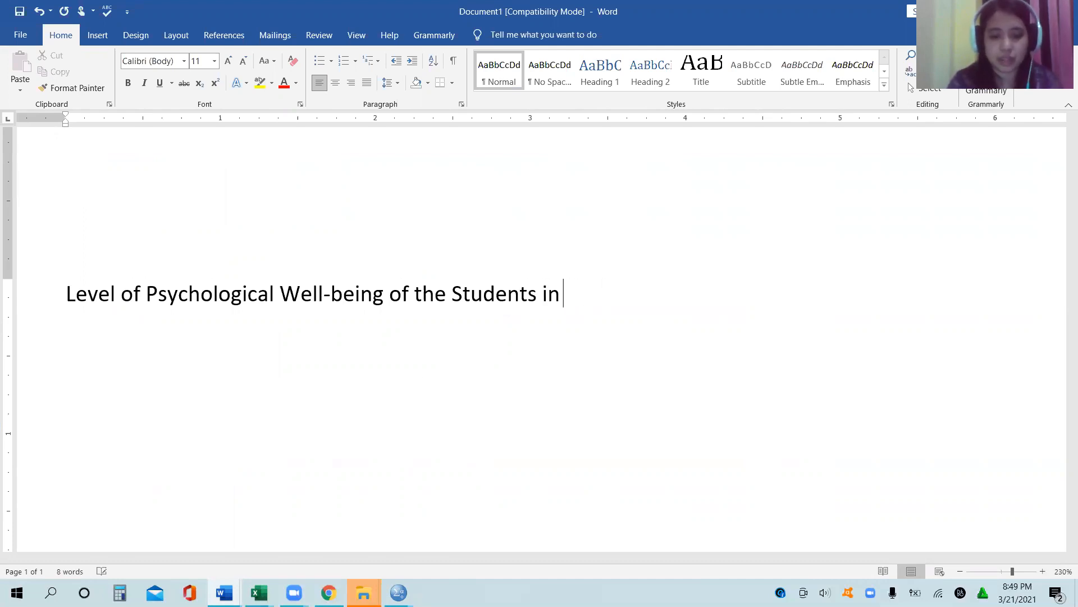
text(Envir)
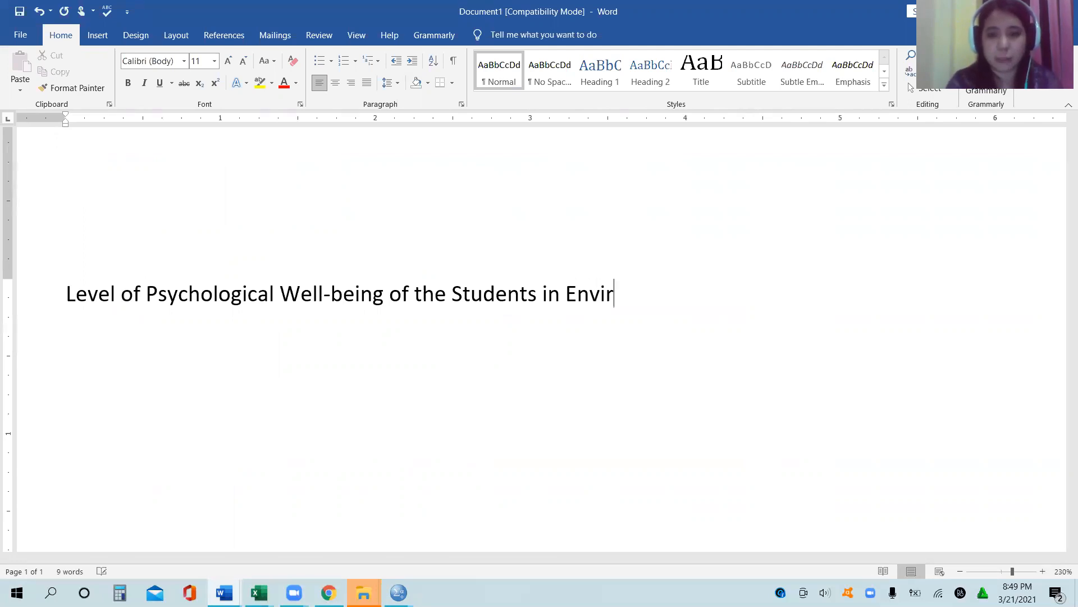
text(onment M)
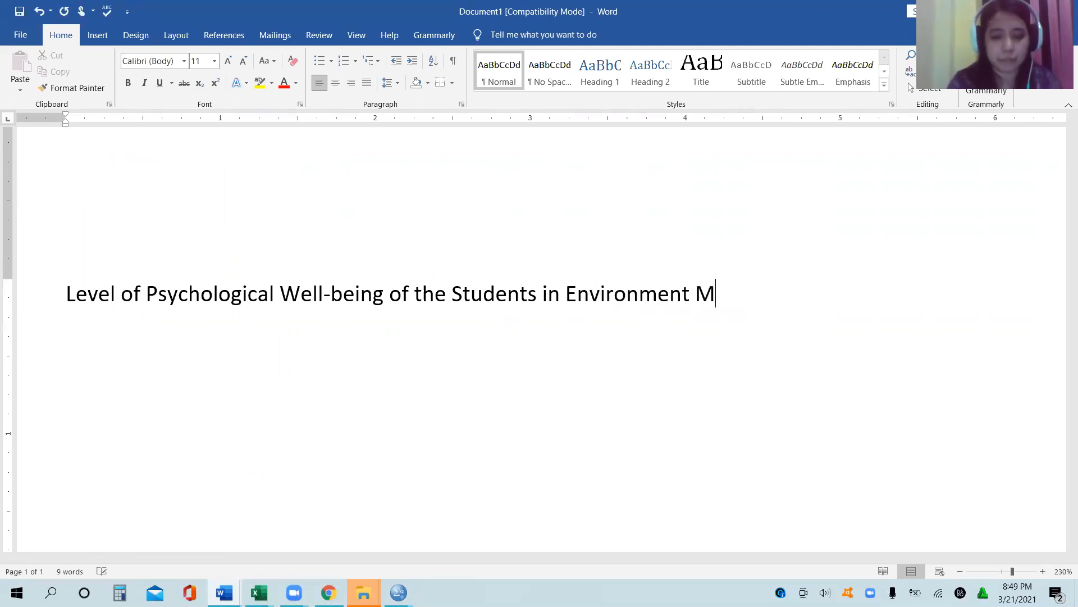
text(astery)
key(Return)
Step: Below the heading, start a table caption reading "Table 1. Frequency Count and Percent Distribution of the Level of Psychological"
text(Ta)
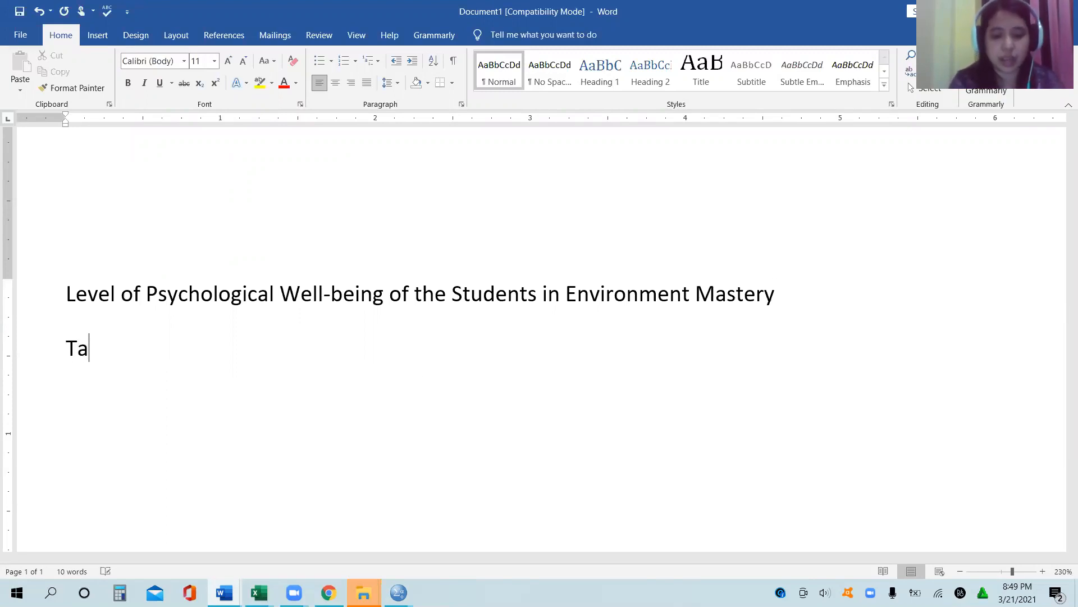
text(ble 1. )
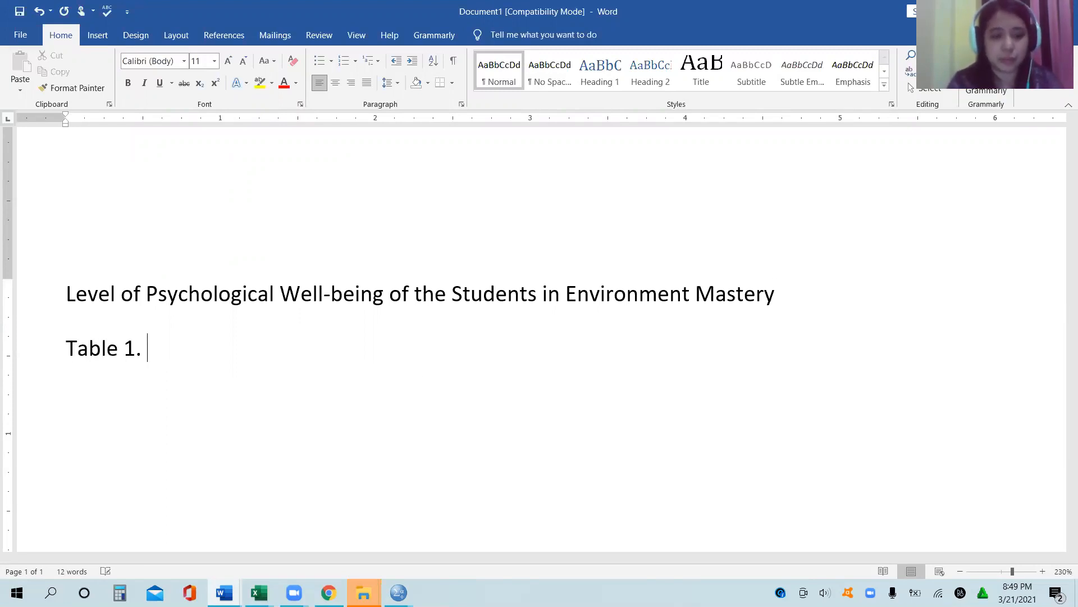
text(Fre)
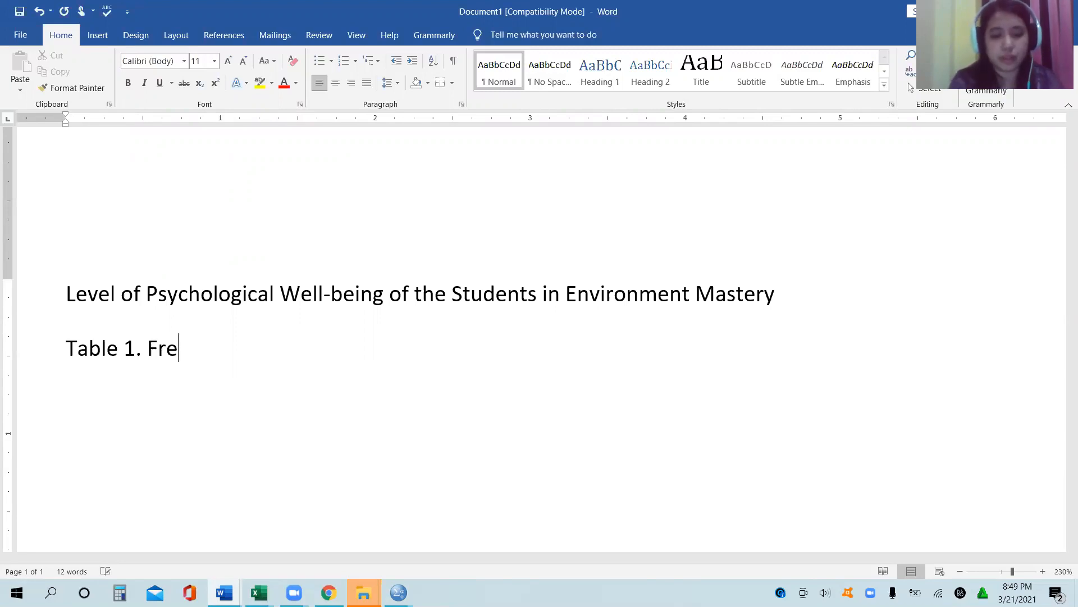
text(quency C)
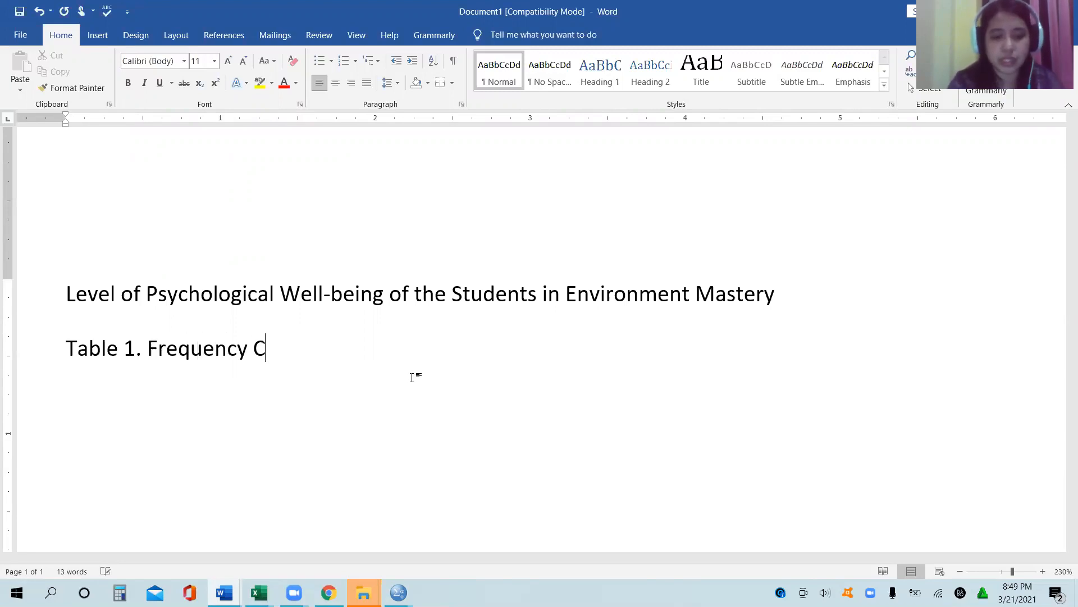
text(ount and P)
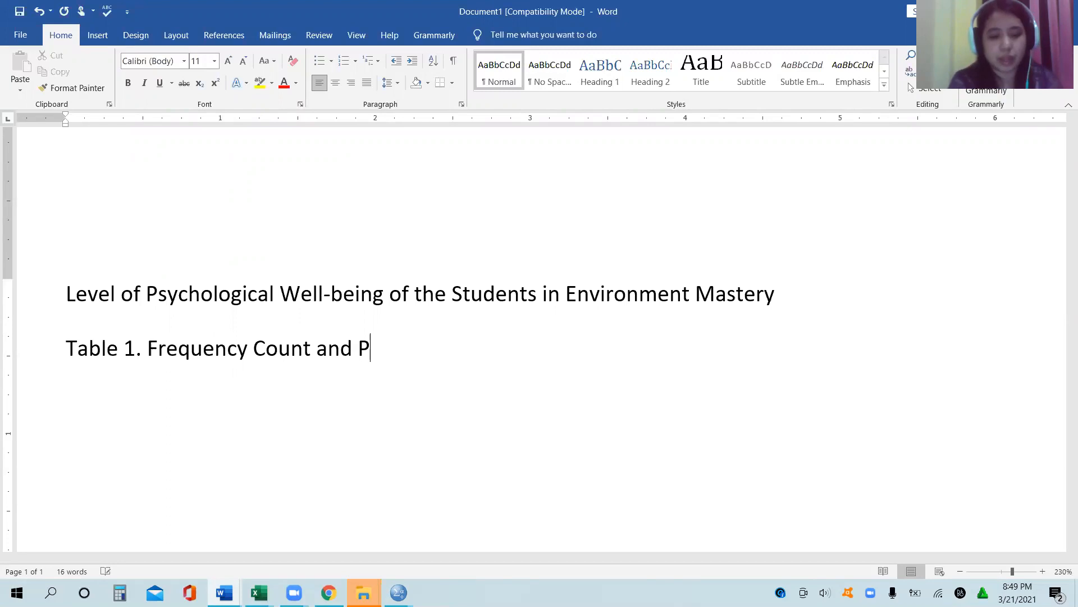
text(ercent Distru)
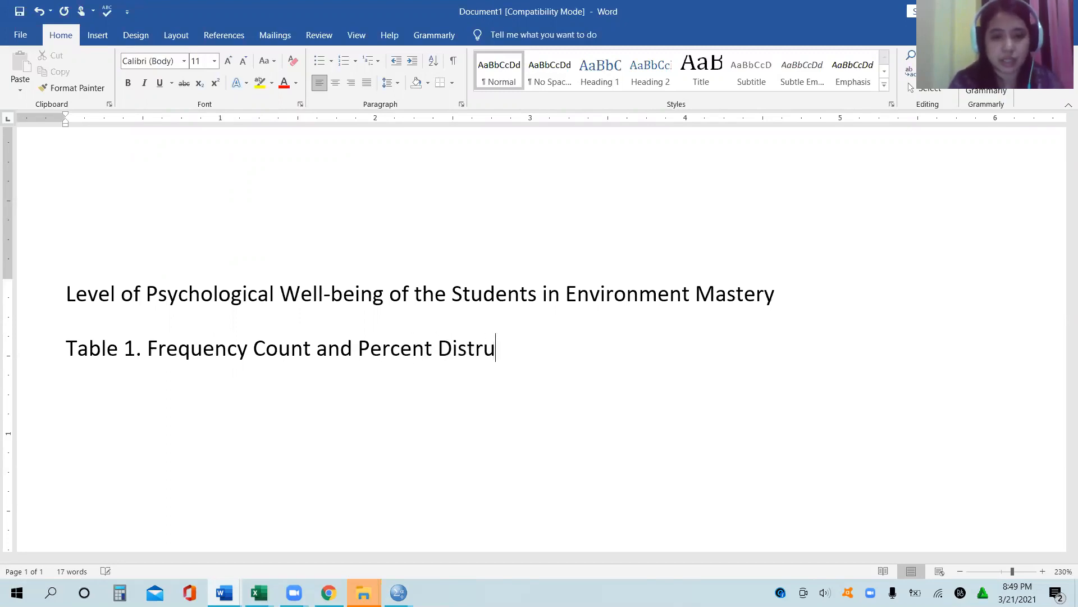
key(BackSpace)
text(ibution of t)
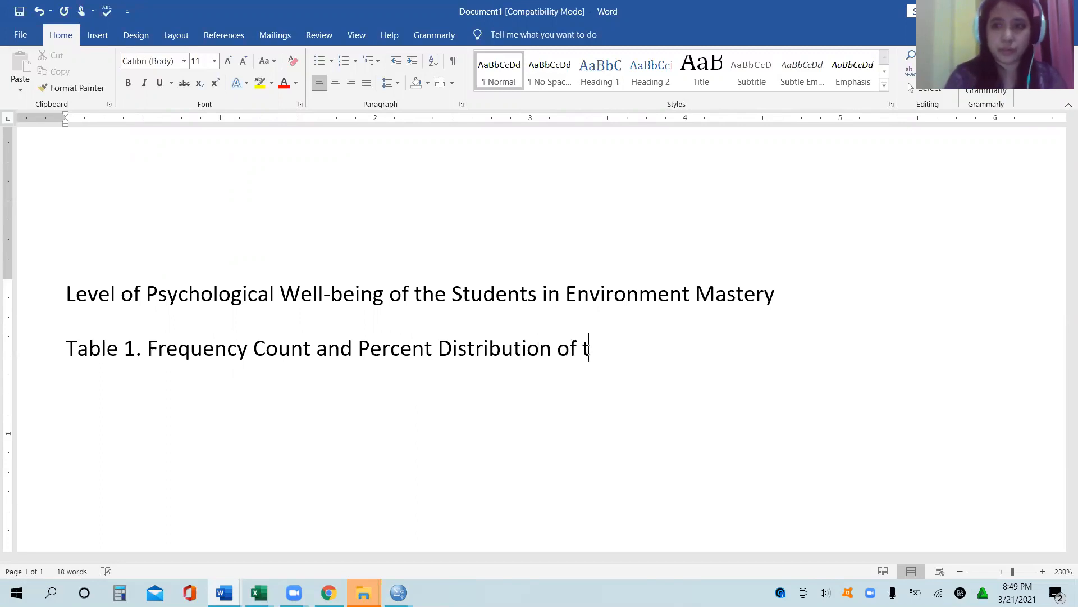
text(he Level of )
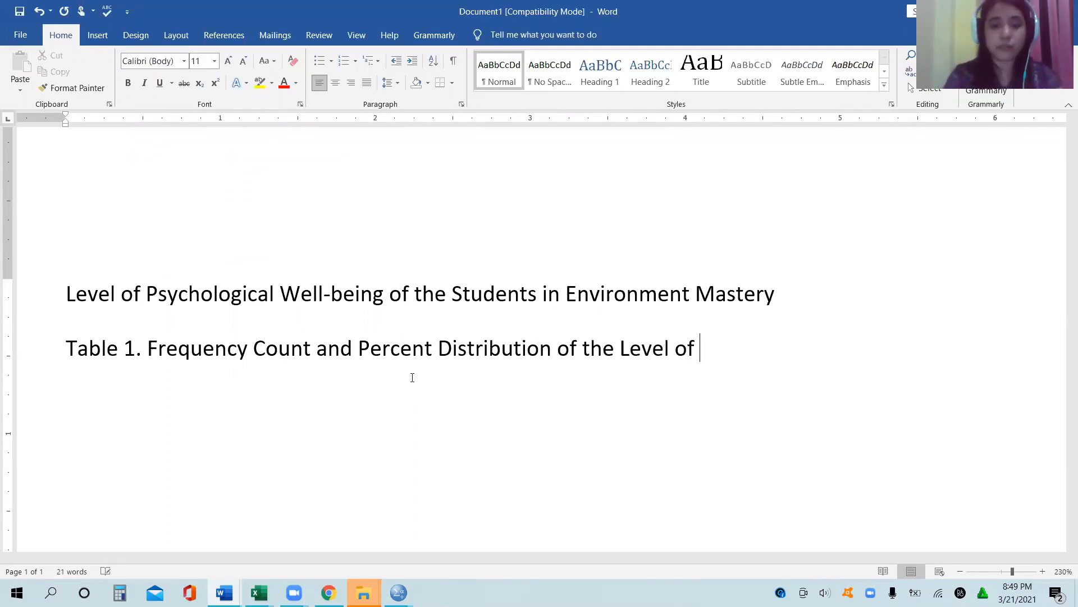
text(Psychological)
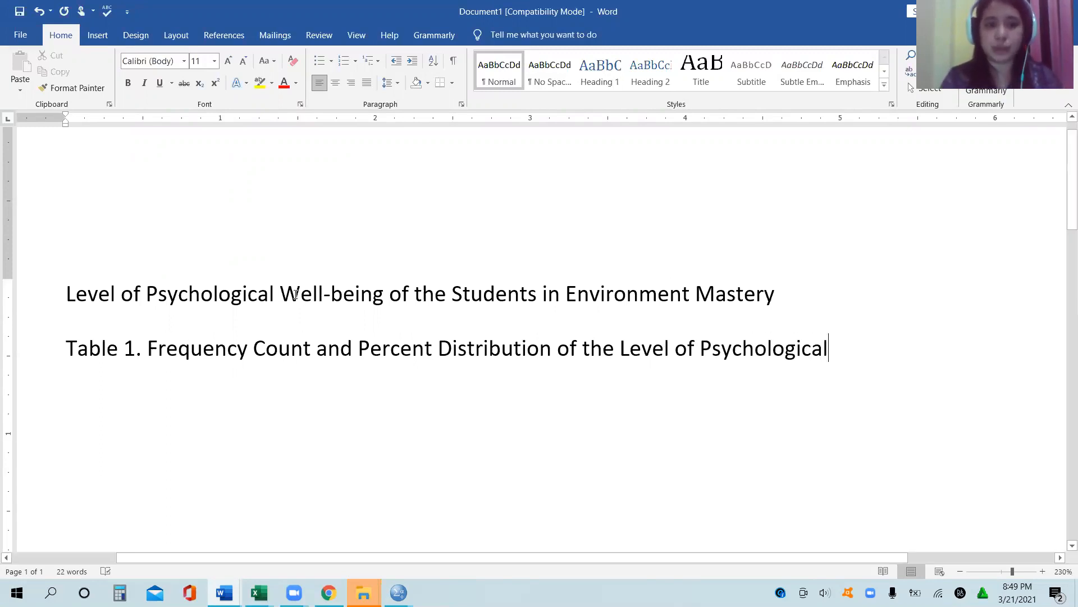
Step: Complete the Table 1 caption with "Well-being of the Students in Environment Mastery" copied from the heading, and start a new paragraph
drag(281, 293, 669, 282)
drag(767, 295, 766, 295)
key(ctrl+c)
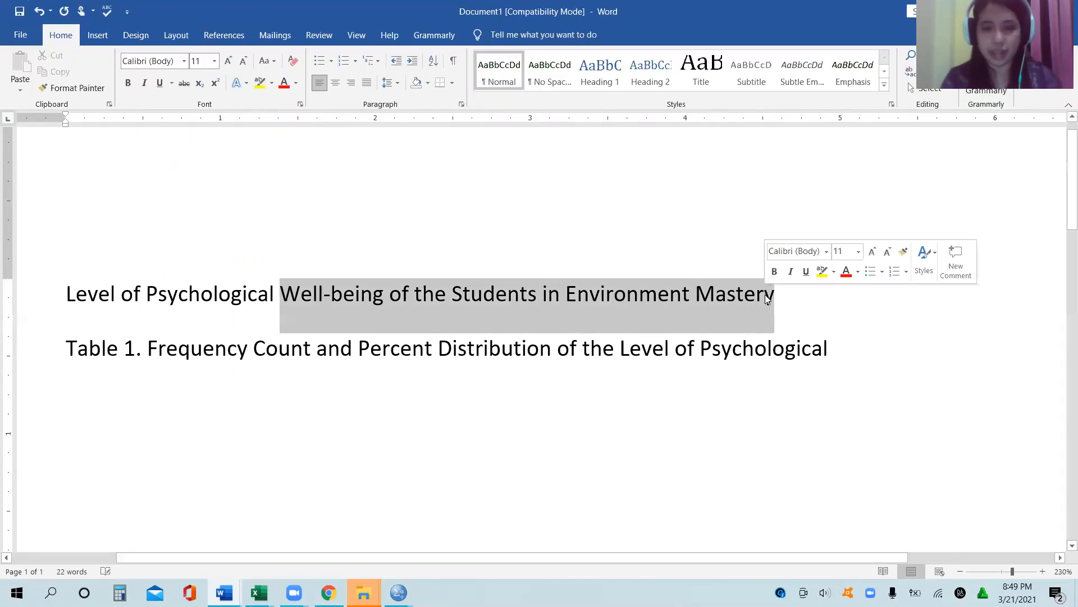
click(854, 355)
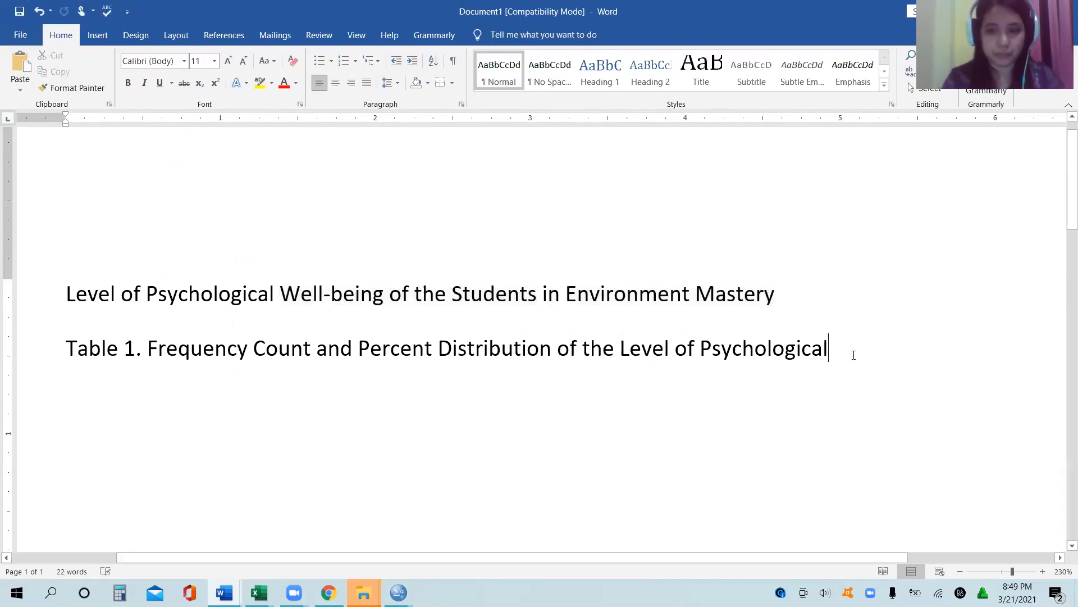
key(ctrl+v)
key(Return)
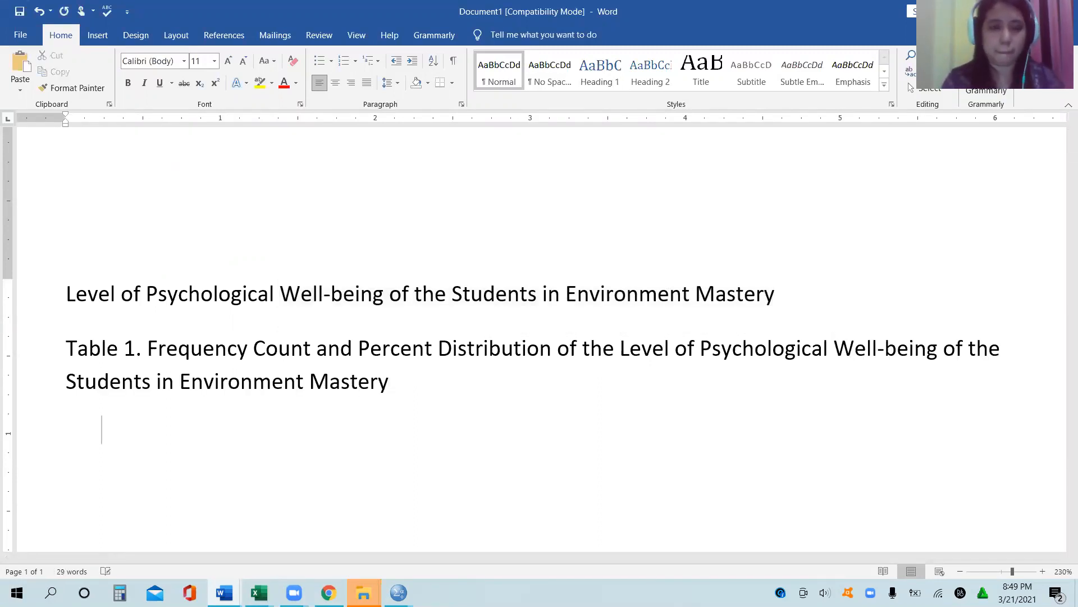
Step: Start a second caption reading "Table 2. Means and Standard Deviations of each of the items of the"
text(Table)
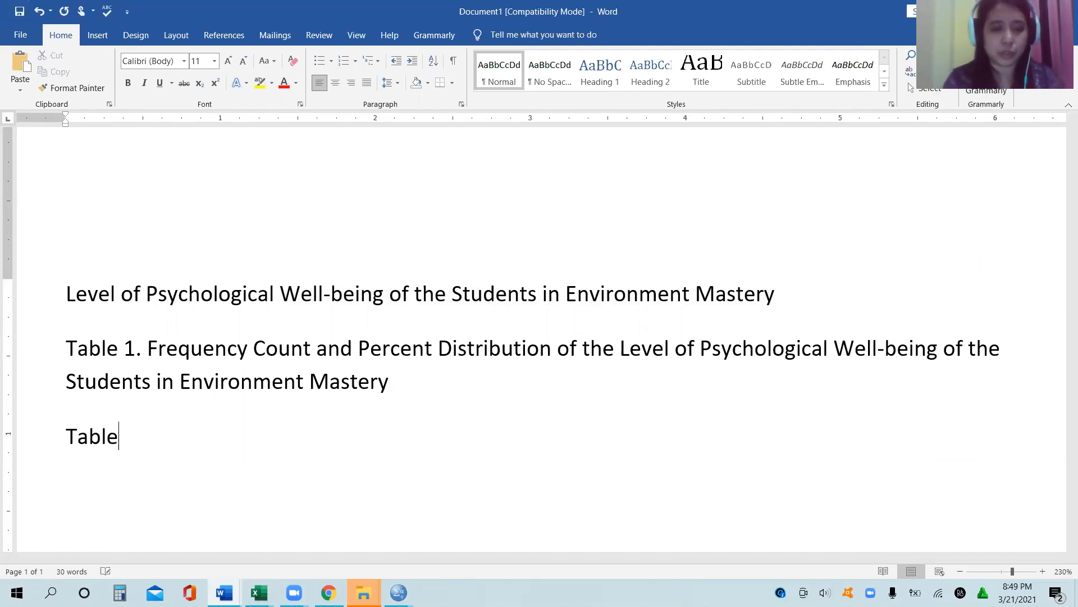
text( 2. Mean)
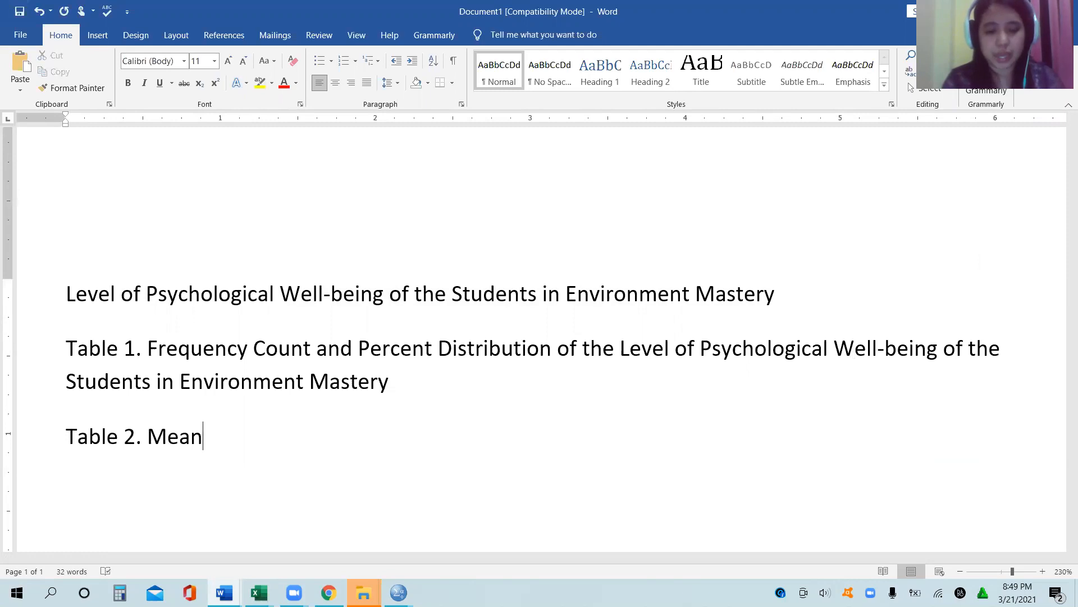
text(s and Stan)
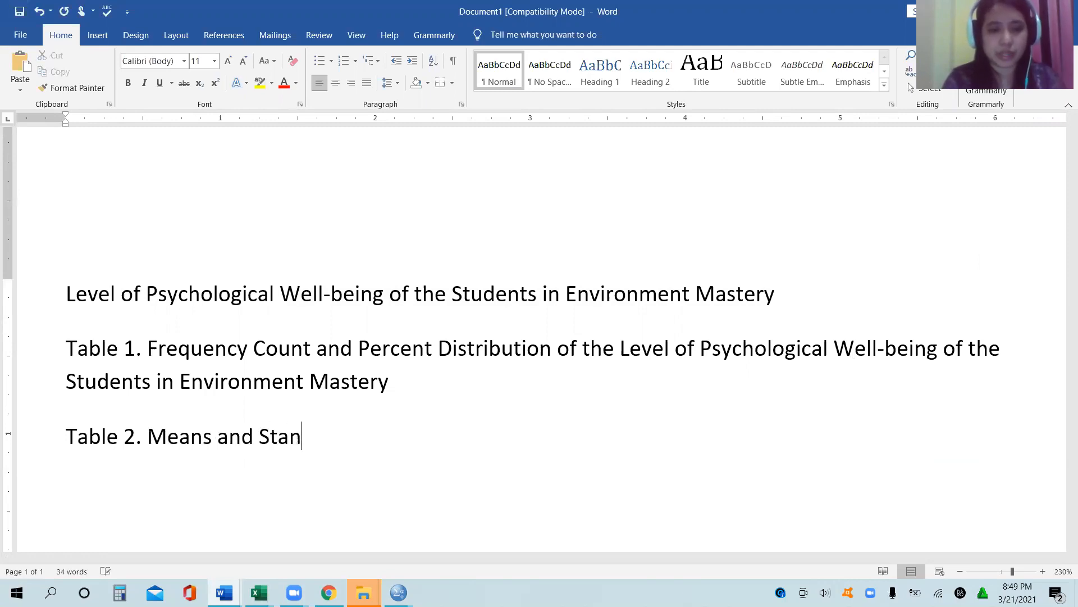
text(dard )
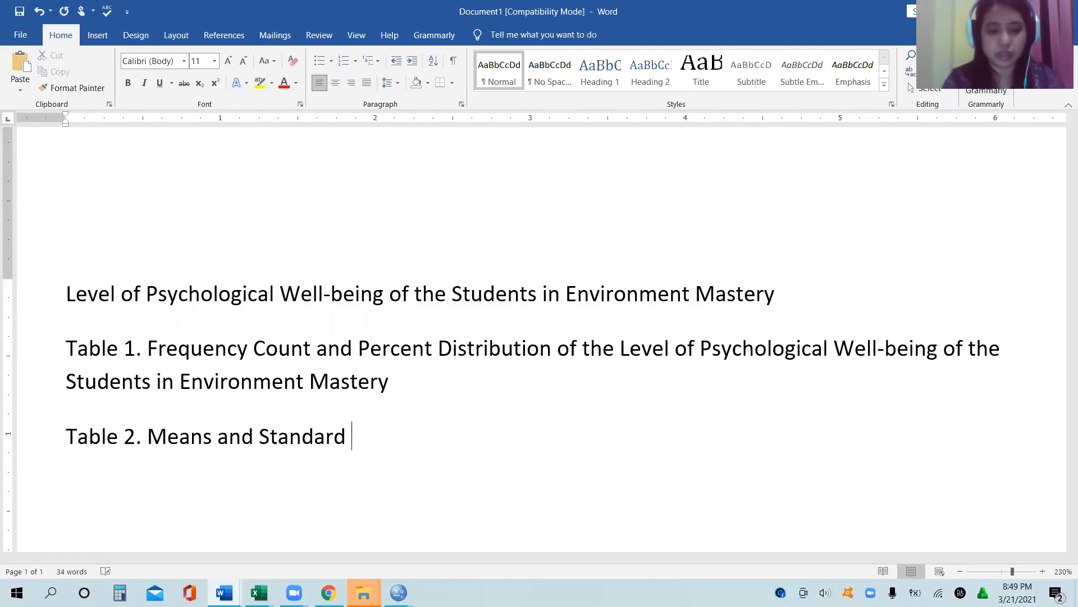
text(Deviations of the)
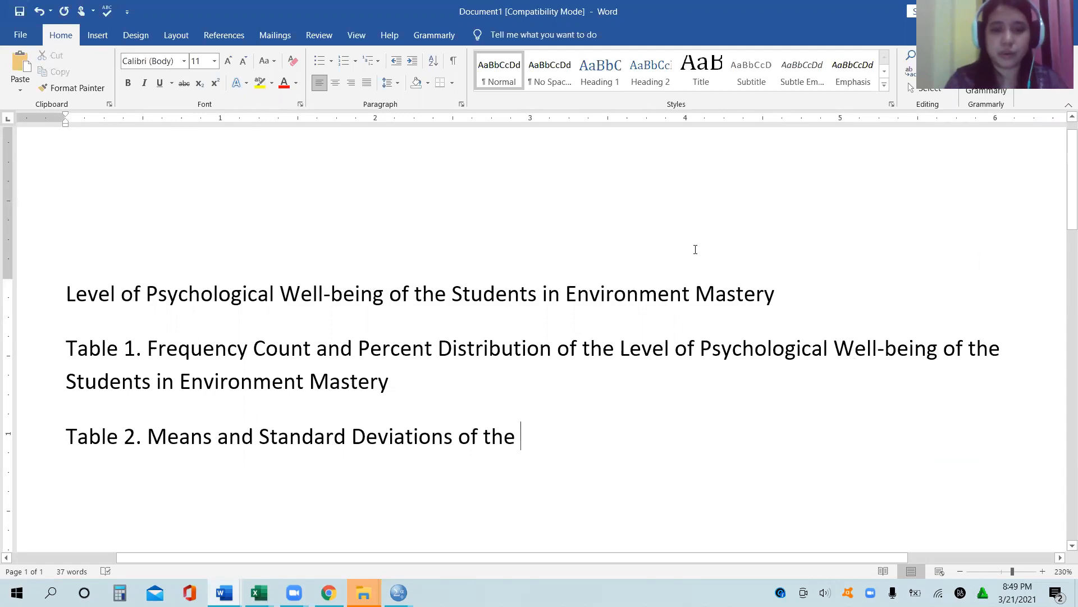
key(BackSpace)
key(BackSpace)
key(BackSpace)
key(BackSpace)
text(each of the items of the)
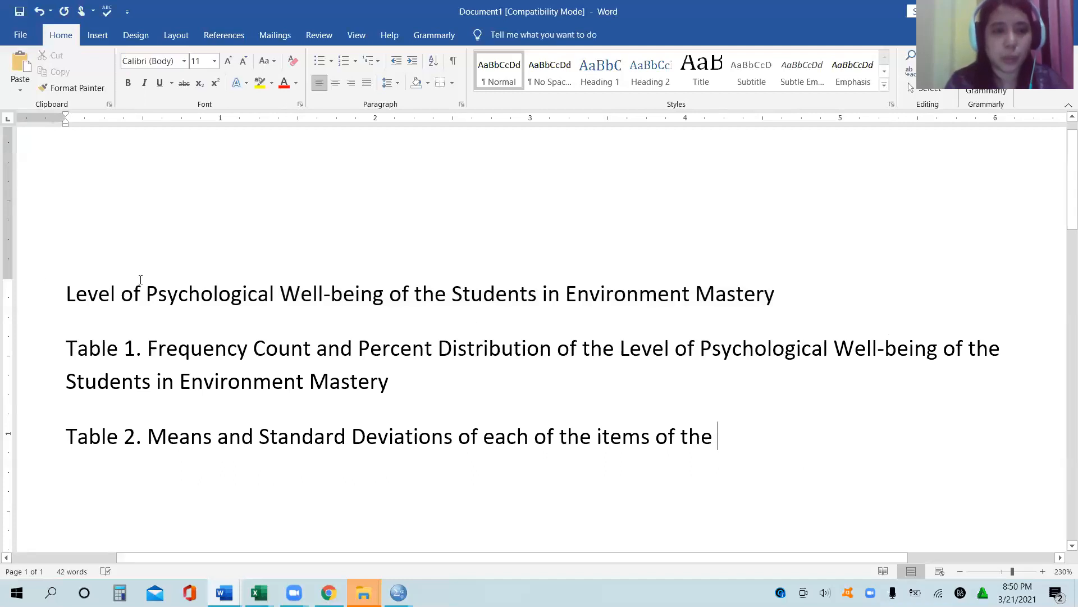
Step: Complete the Table 2 caption with "Psychological Well-being of the Students in Environment Mastery" copied from the heading, followed by "Questionnaire"
drag(147, 297, 816, 299)
key(ctrl+c)
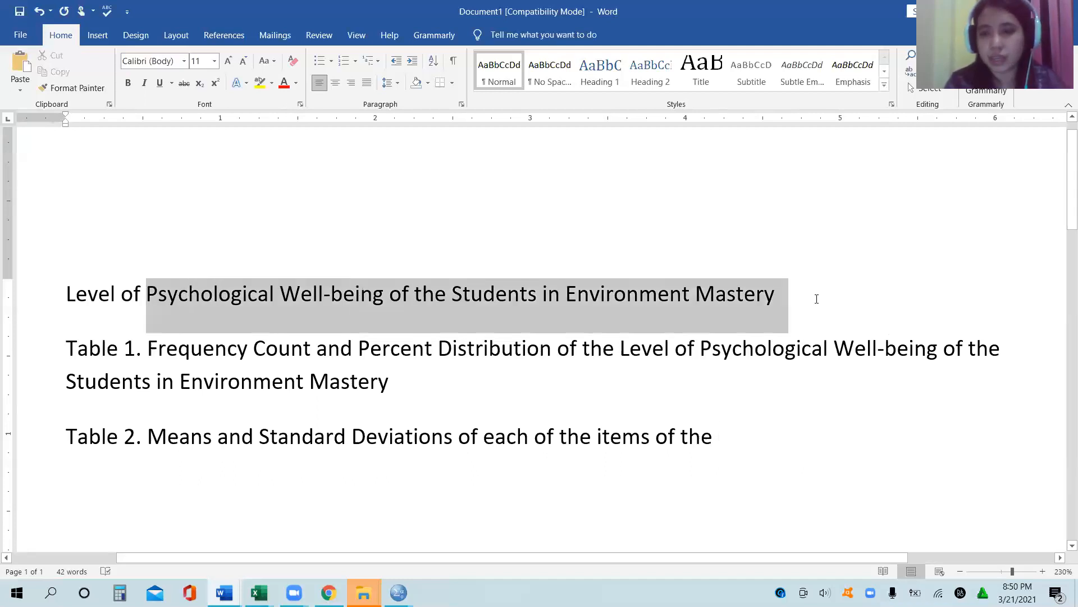
click(747, 446)
key(ctrl+v)
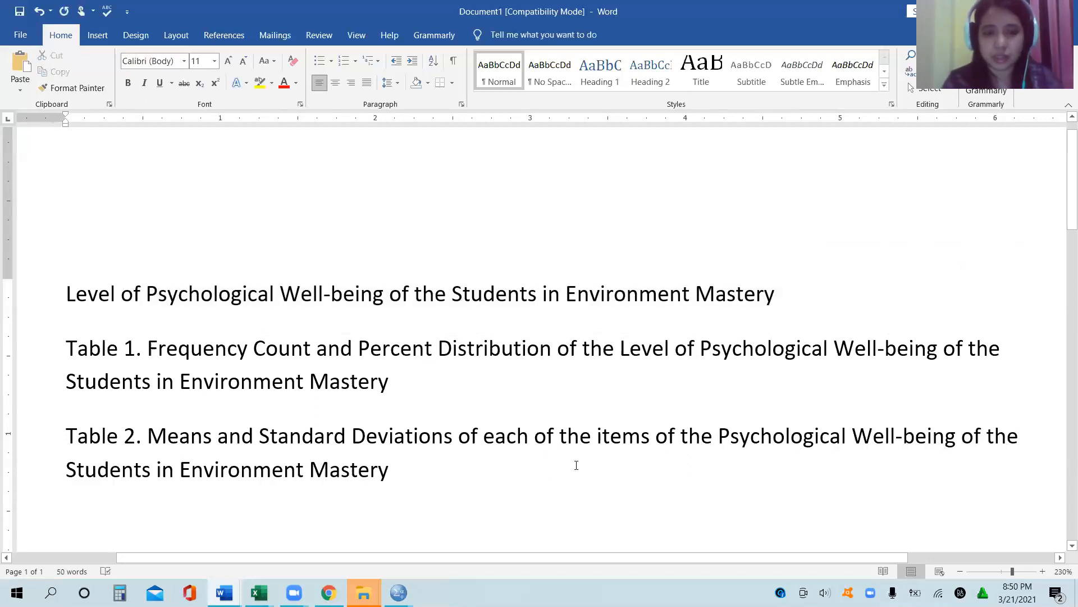
click(575, 466)
text(Ques)
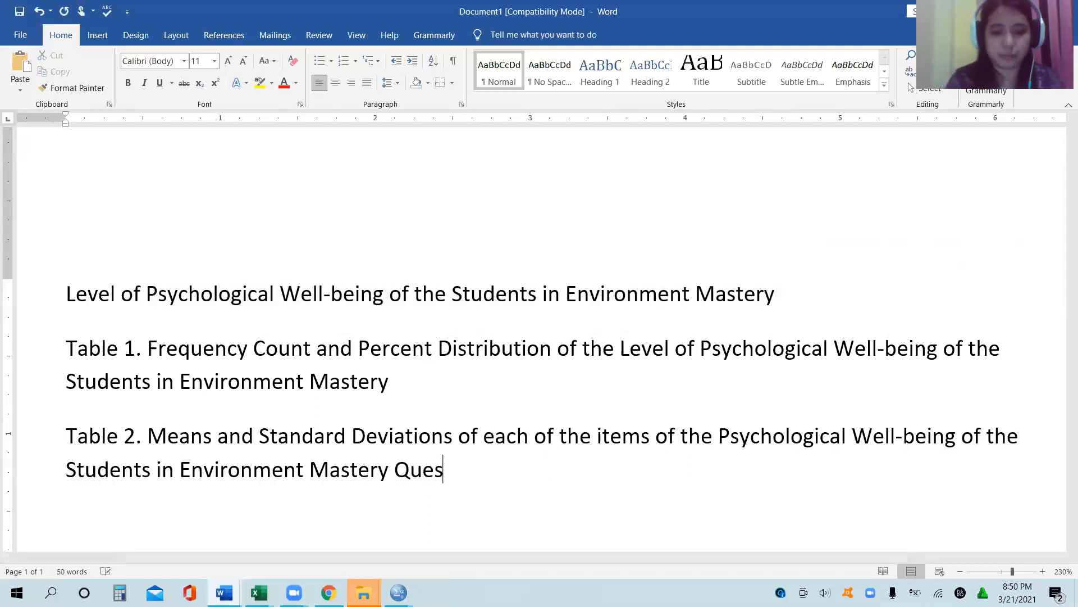
text(tionnaire)
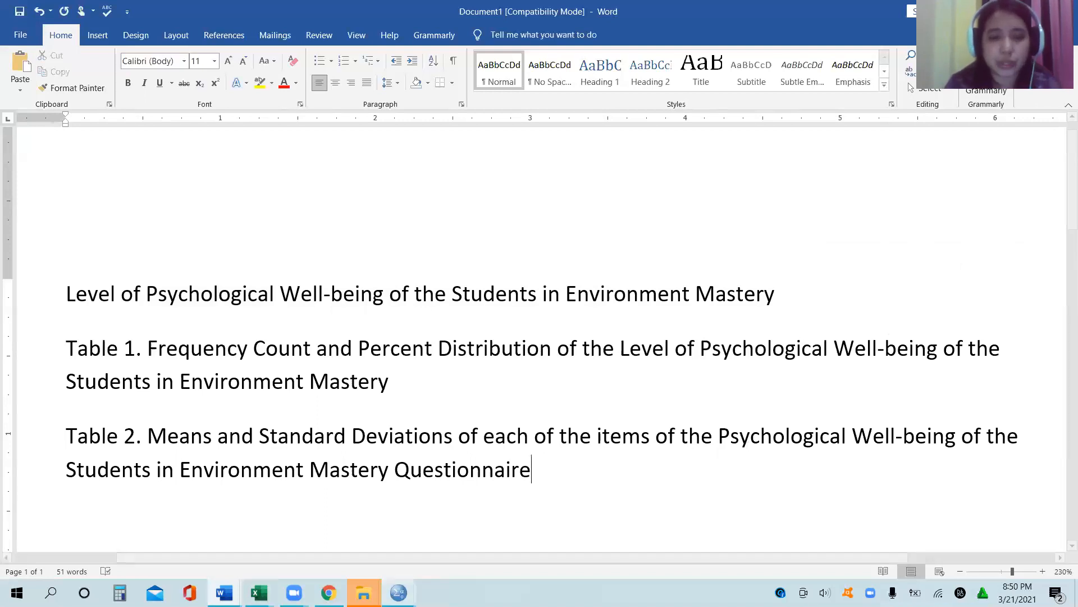
Step: Switch to the SPSS output viewer and copy the LEVEL frequency table
click(398, 593)
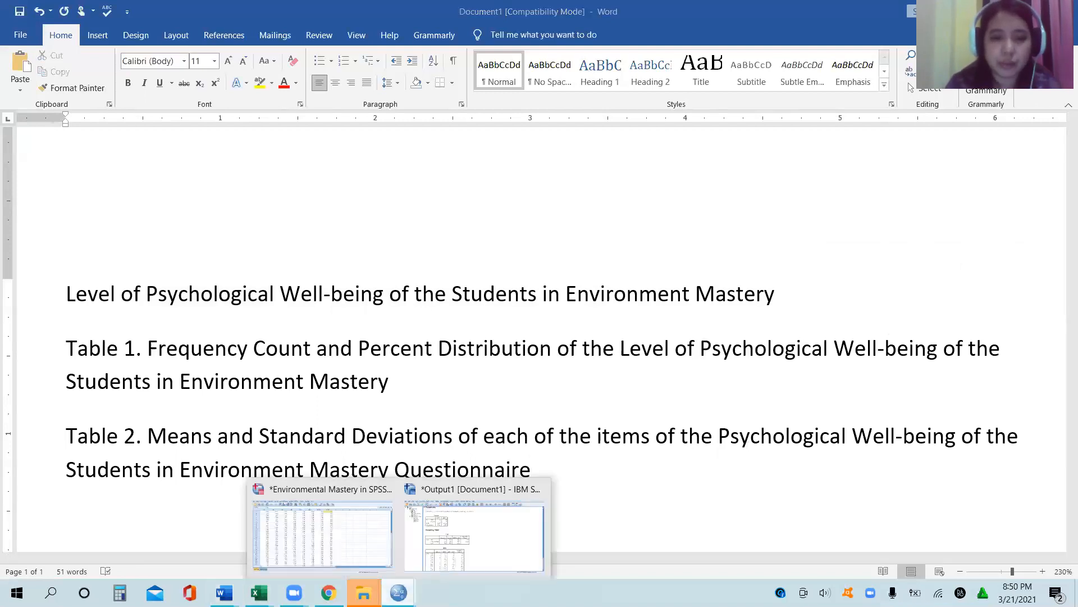
click(470, 544)
click(235, 159)
click(306, 319)
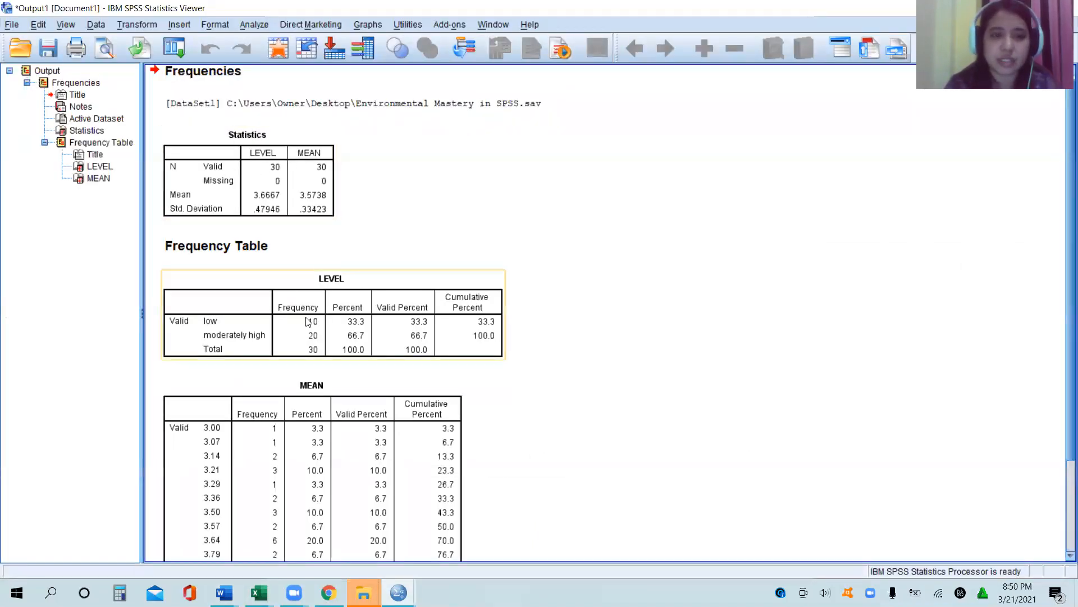
right_click(307, 321)
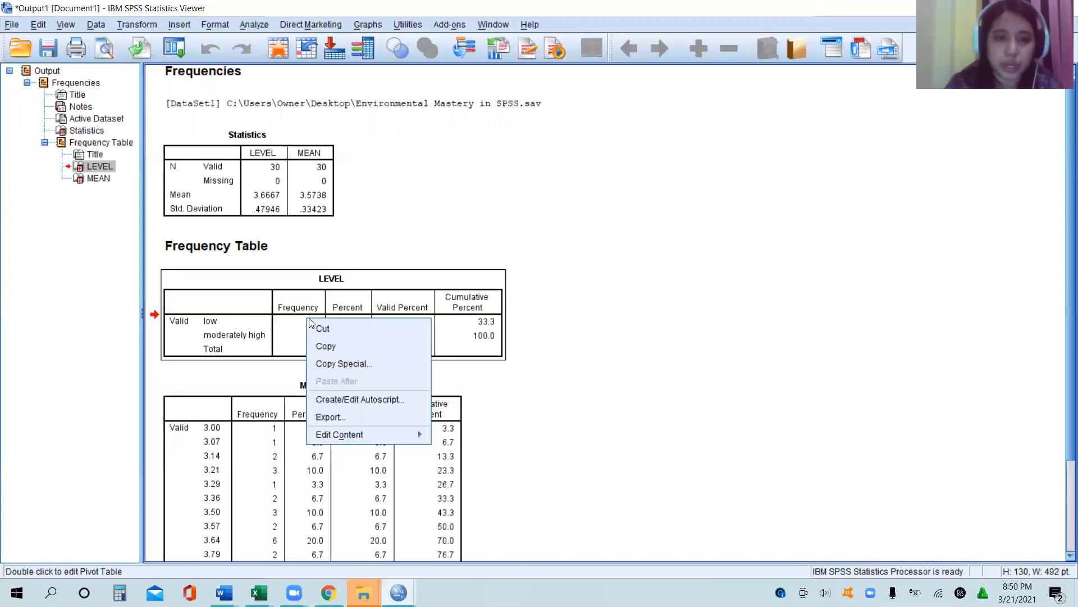
click(405, 288)
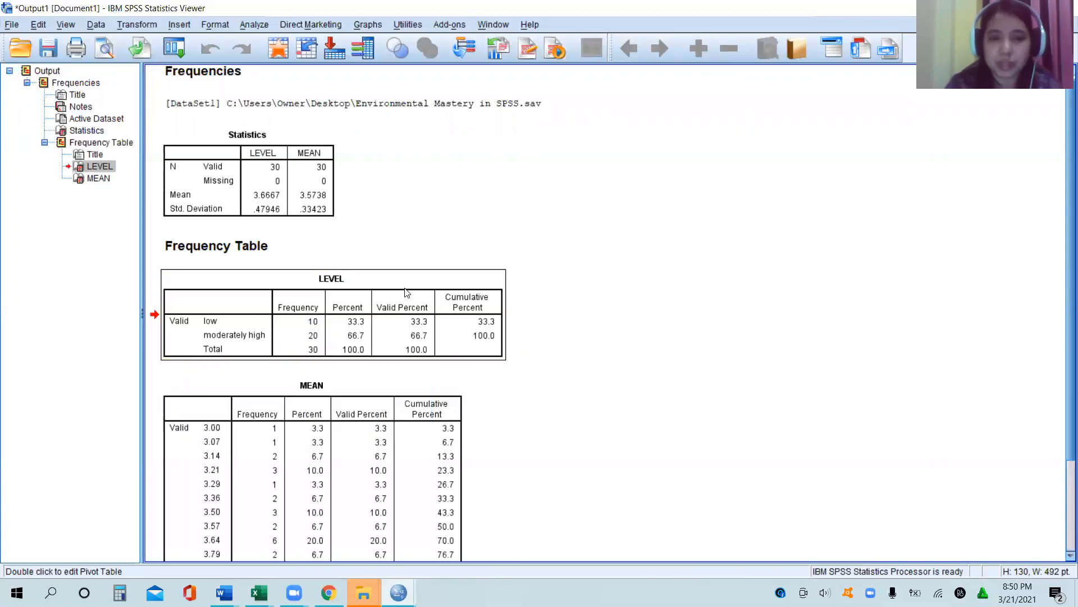
right_click(406, 291)
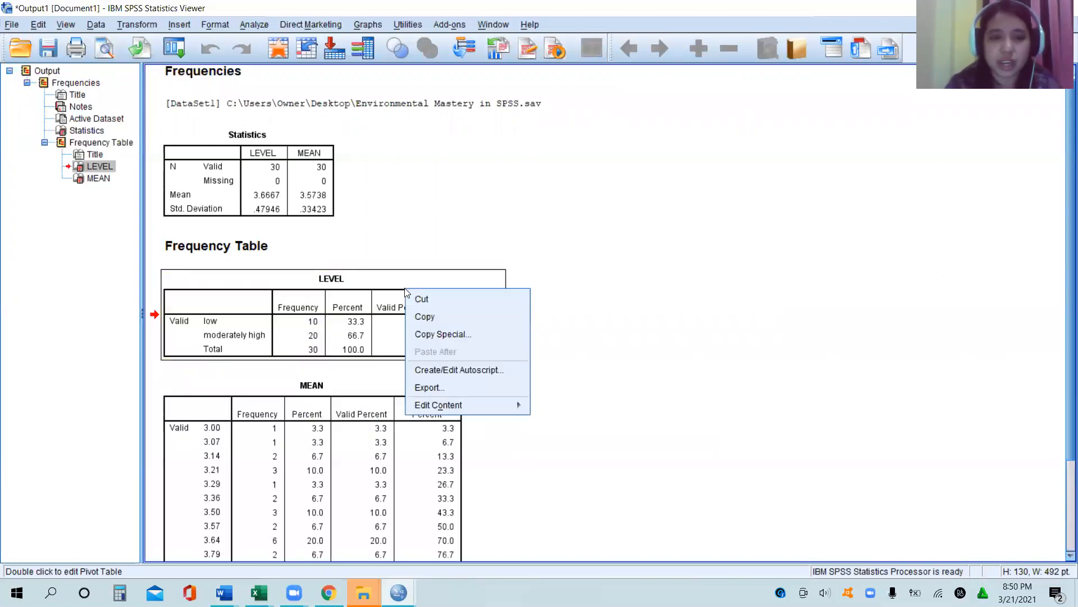
click(432, 313)
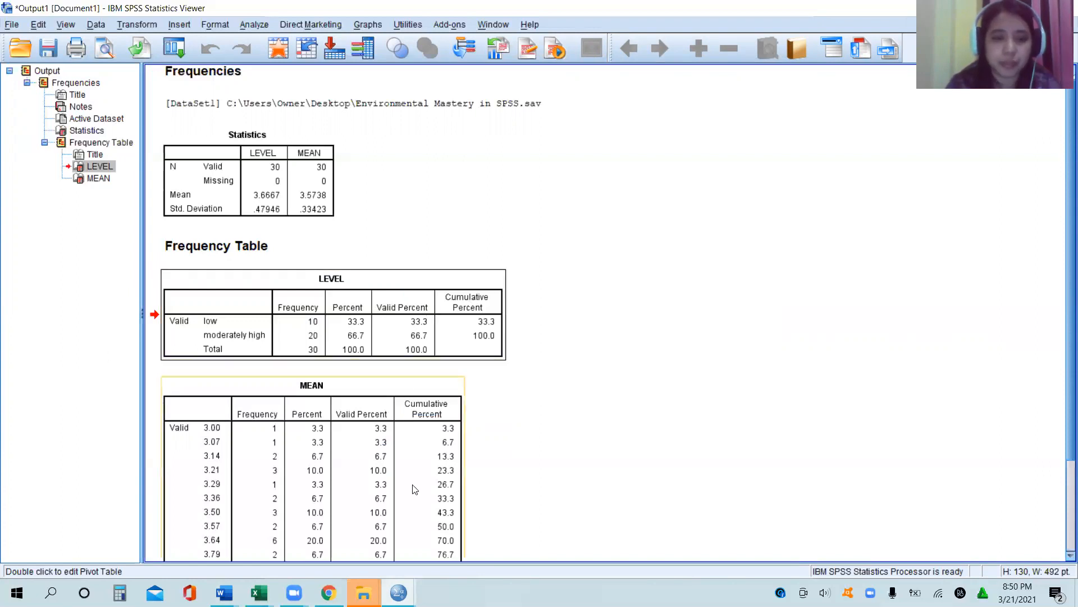
Step: In the Word document Document1, paste the LEVEL frequency table on a new line below the Table 1 caption
click(224, 593)
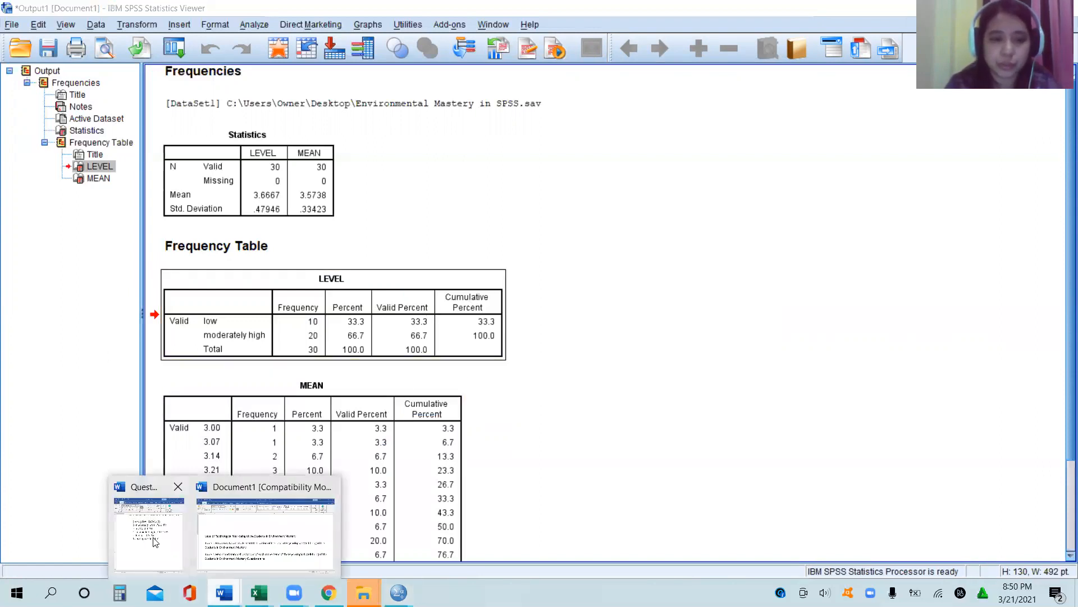
click(272, 539)
click(402, 381)
key(Return)
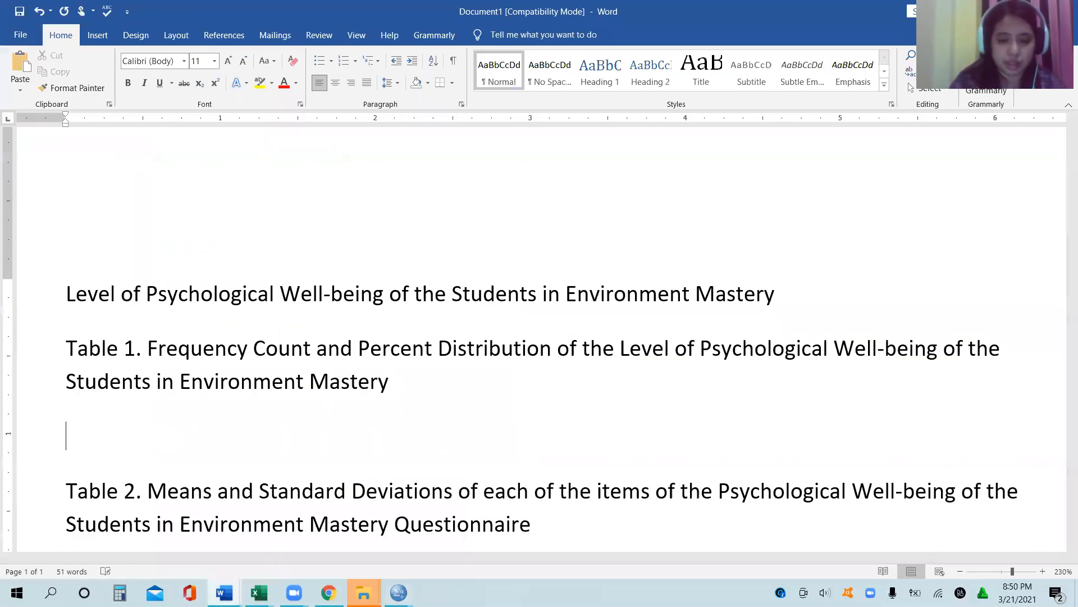
key(ctrl+v)
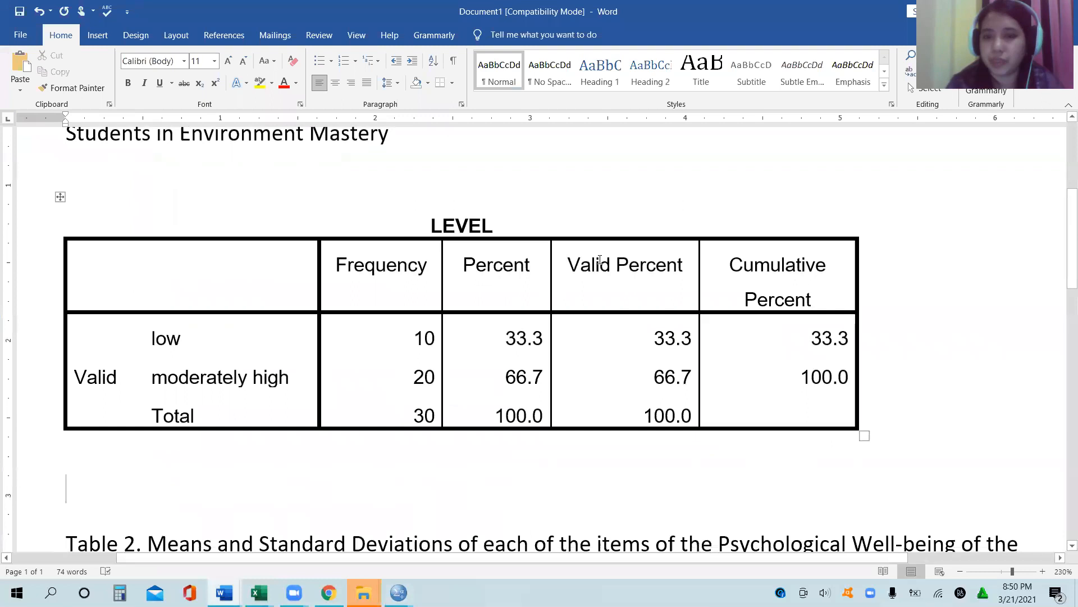
drag(602, 258, 748, 363)
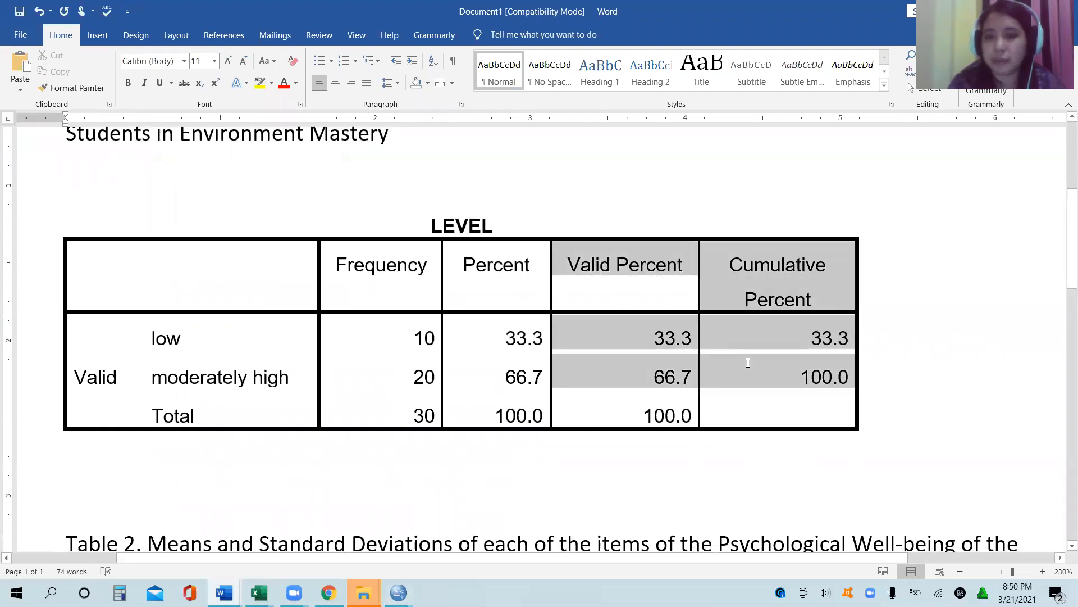
click(727, 440)
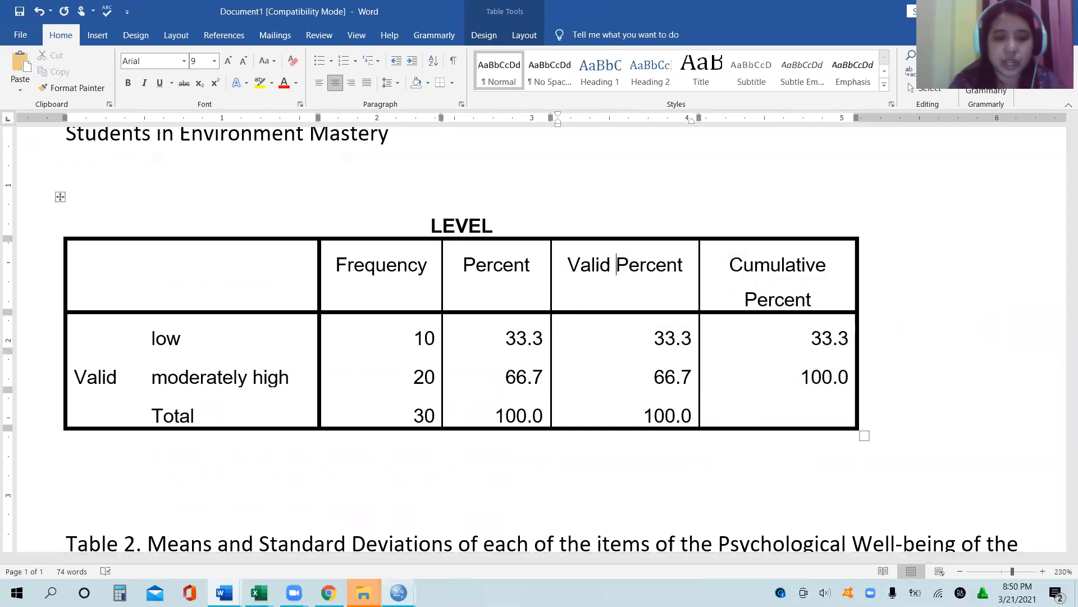
Step: Review the Statistics table in the SPSS output, and bring up the Environmental Mastery dataset in the data editor
mouse_move(399, 592)
click(462, 537)
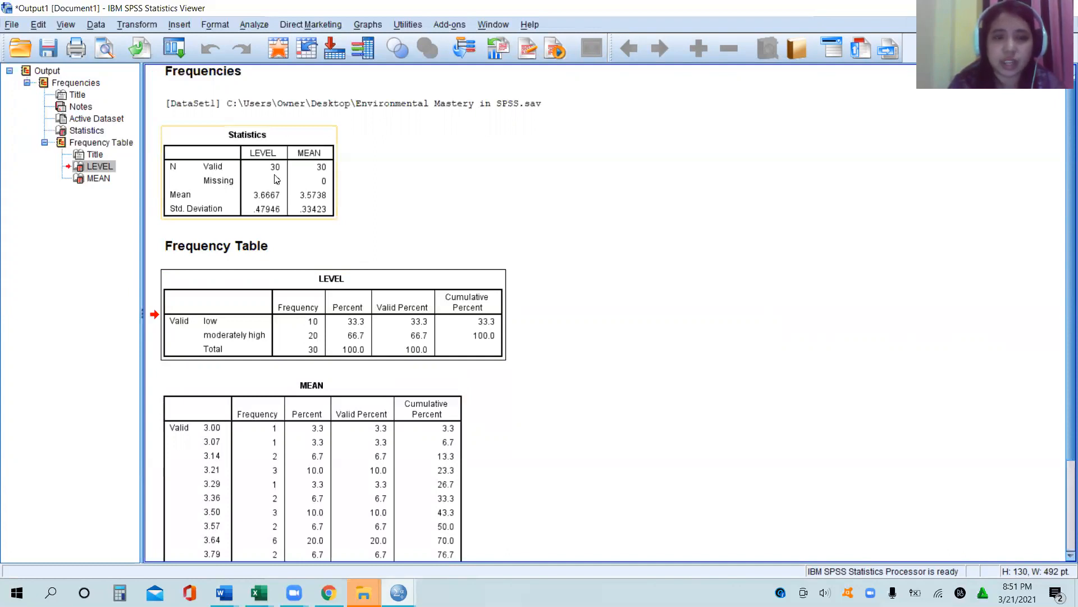
mouse_move(398, 593)
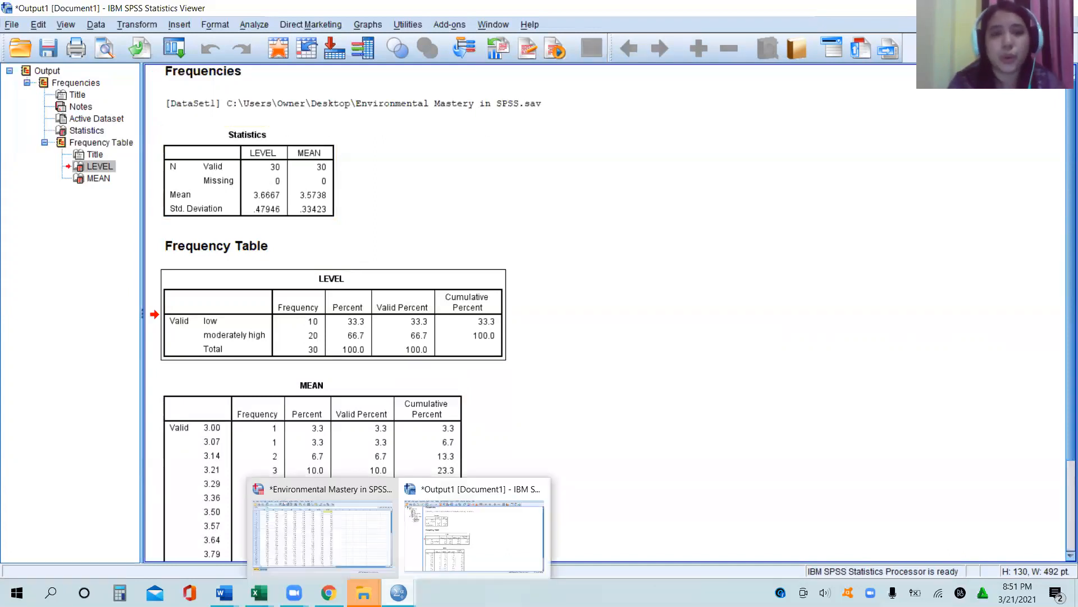
click(604, 379)
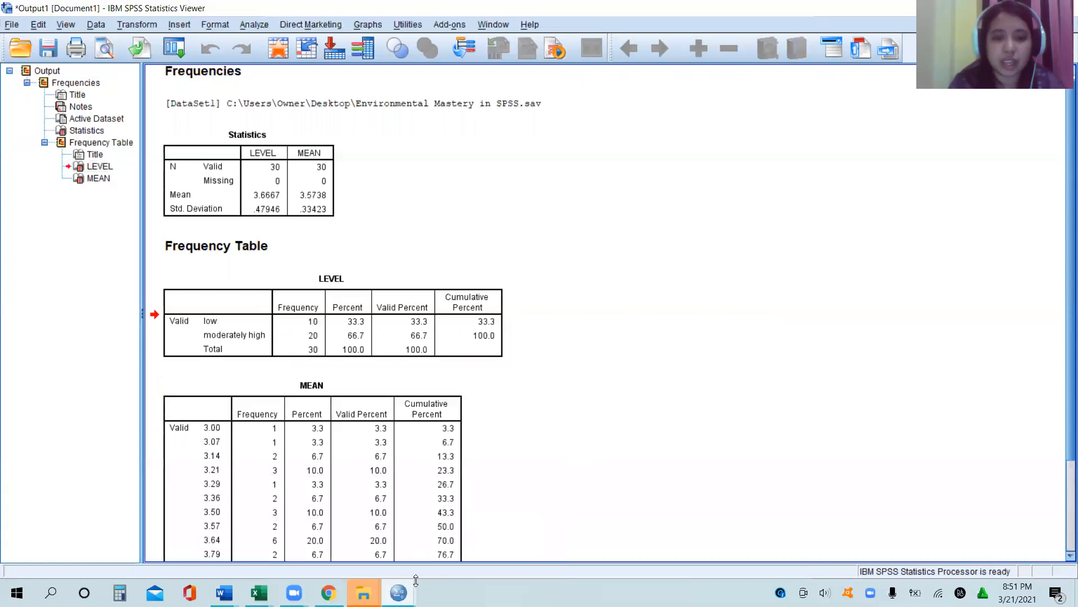
mouse_move(398, 592)
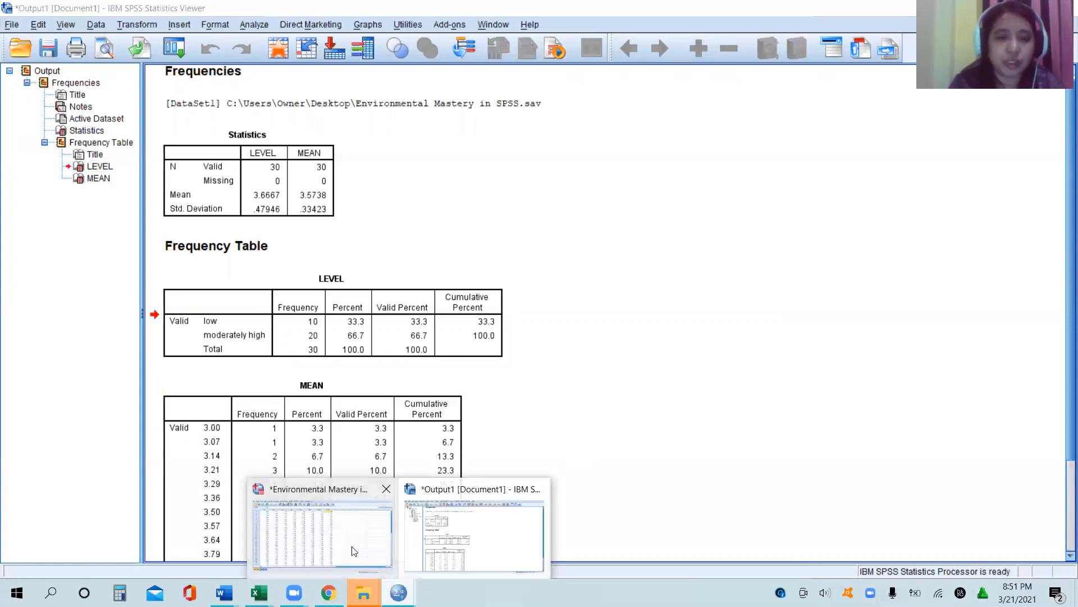
click(354, 551)
click(216, 388)
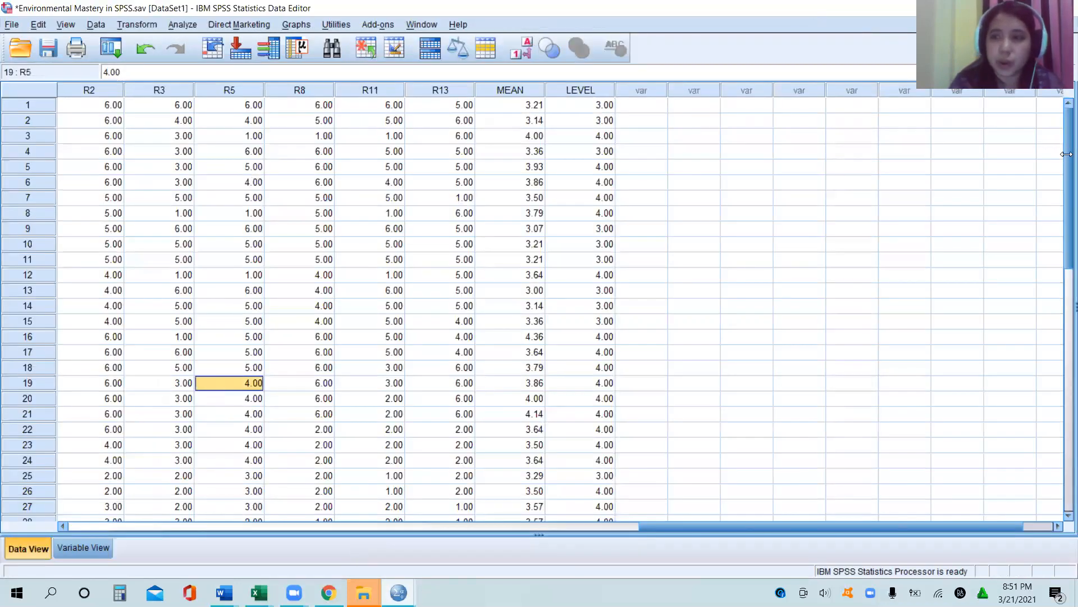
Step: Add a case in row 31 by entering 1 under R2, and clear that value so the row holds only missing data
drag(1067, 218, 1064, 357)
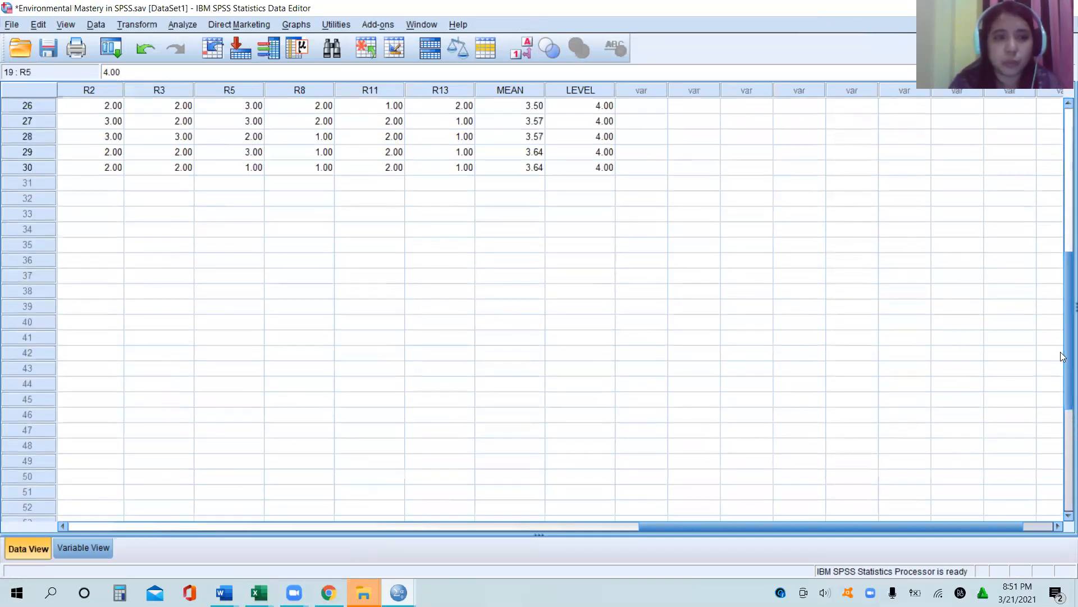
click(121, 189)
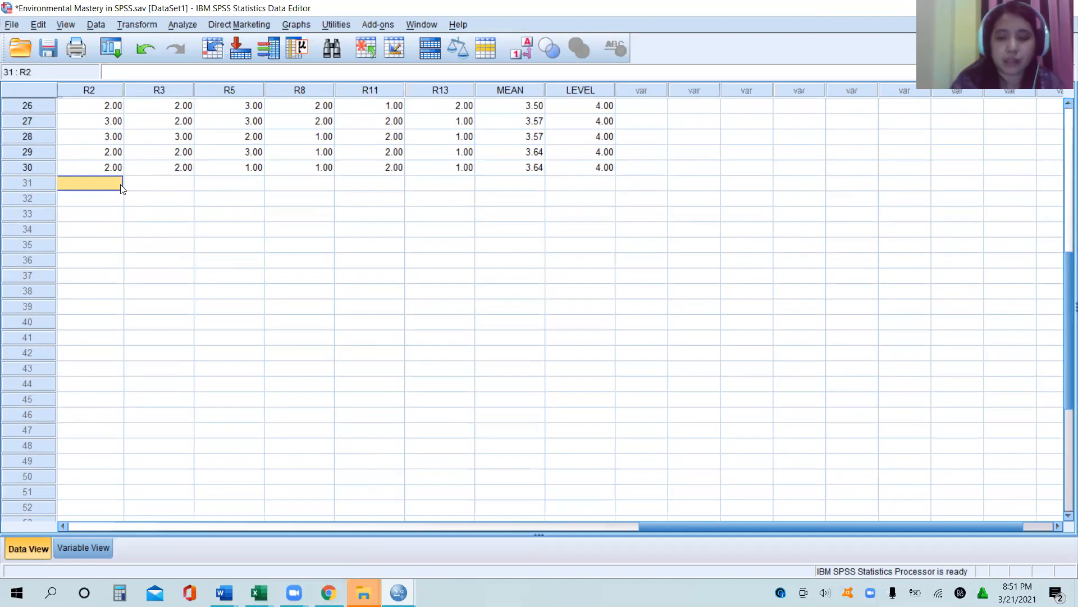
text(1)
key(Return)
click(122, 188)
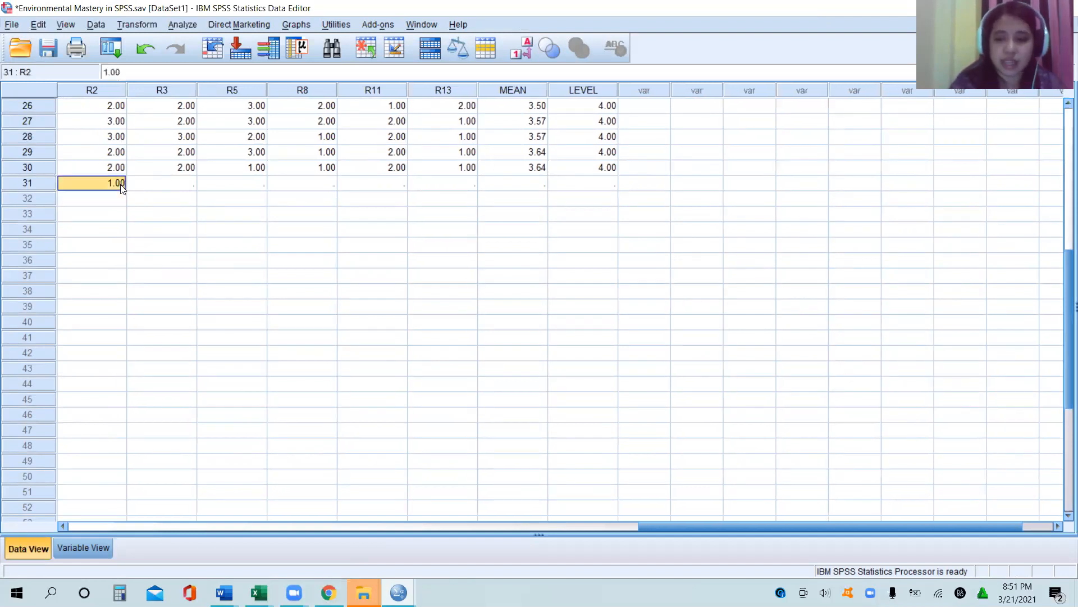
key(Delete)
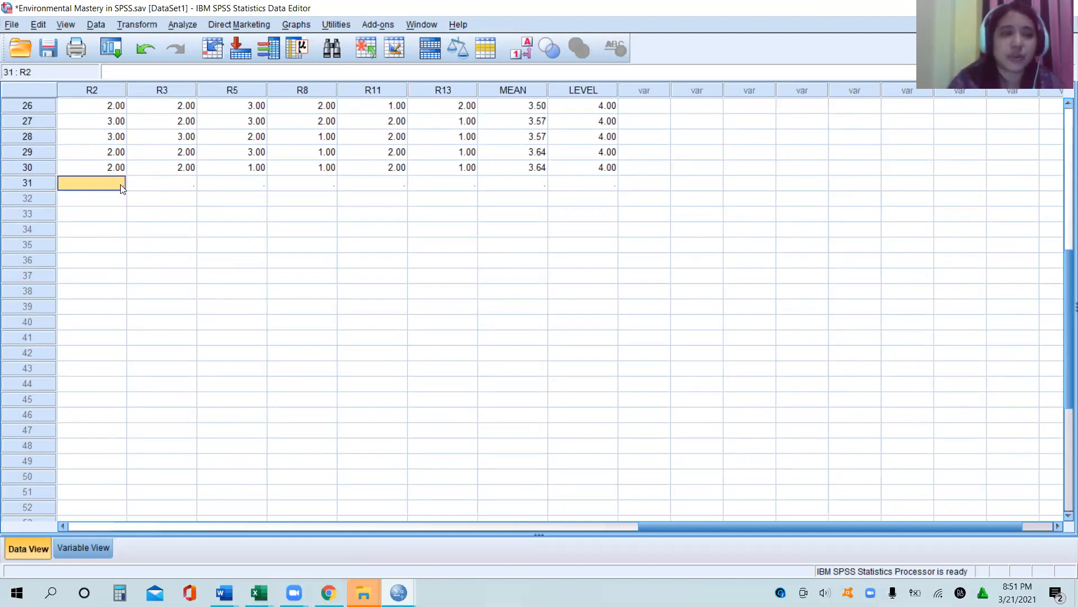
key(Return)
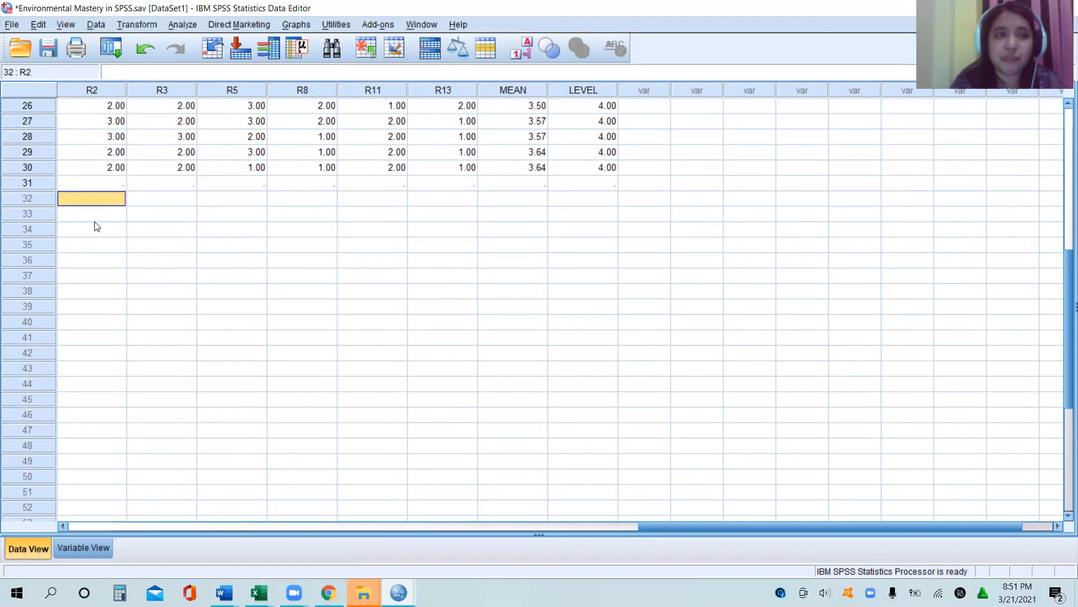
click(31, 183)
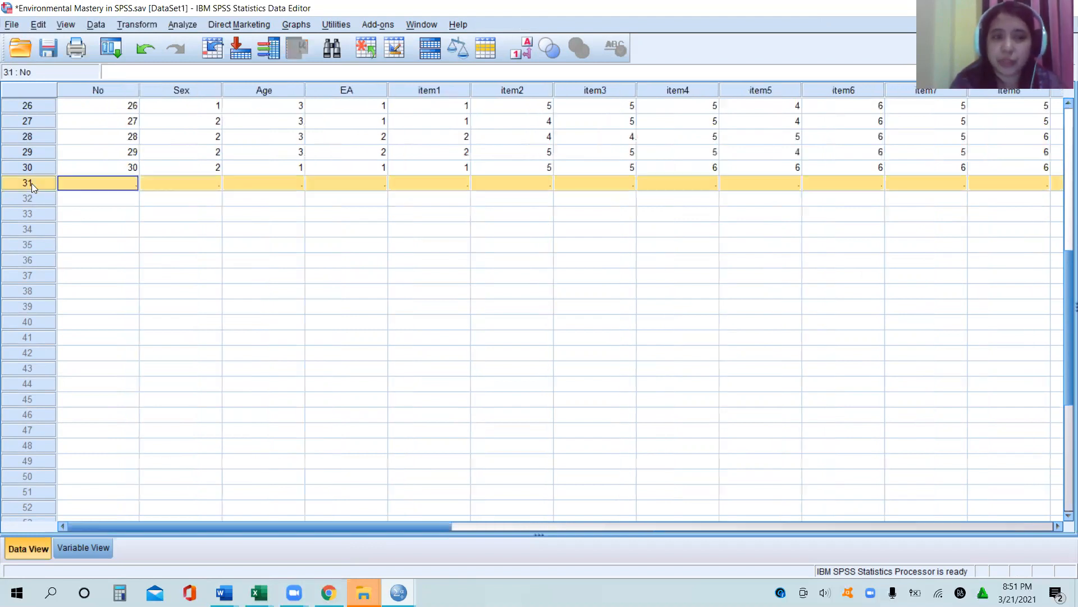
click(292, 261)
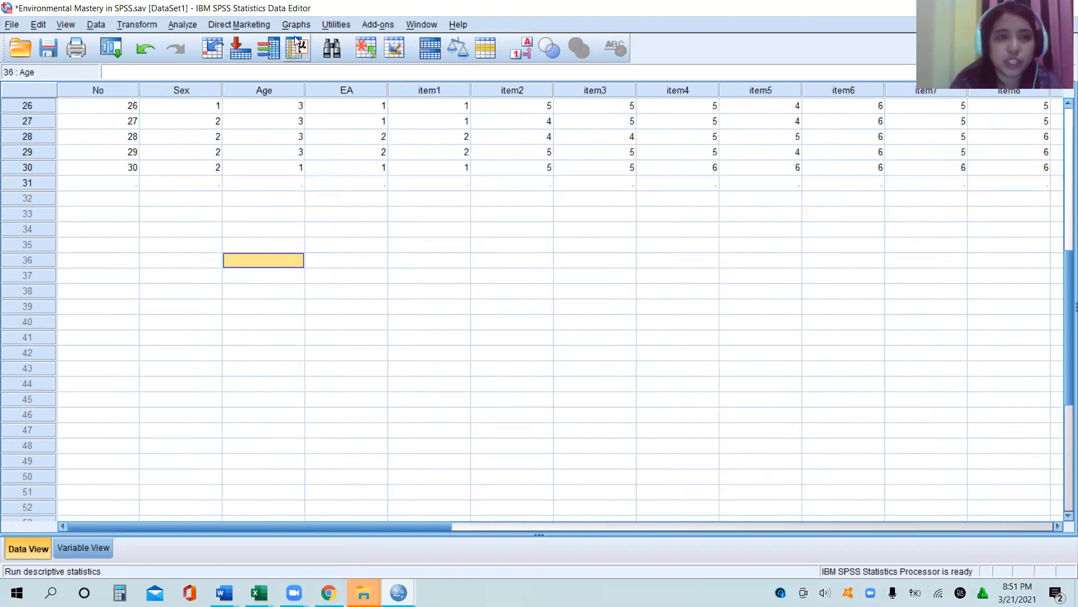
Step: Rerun Frequencies for the LEVEL and MEAN variables with frequency tables displayed
click(183, 25)
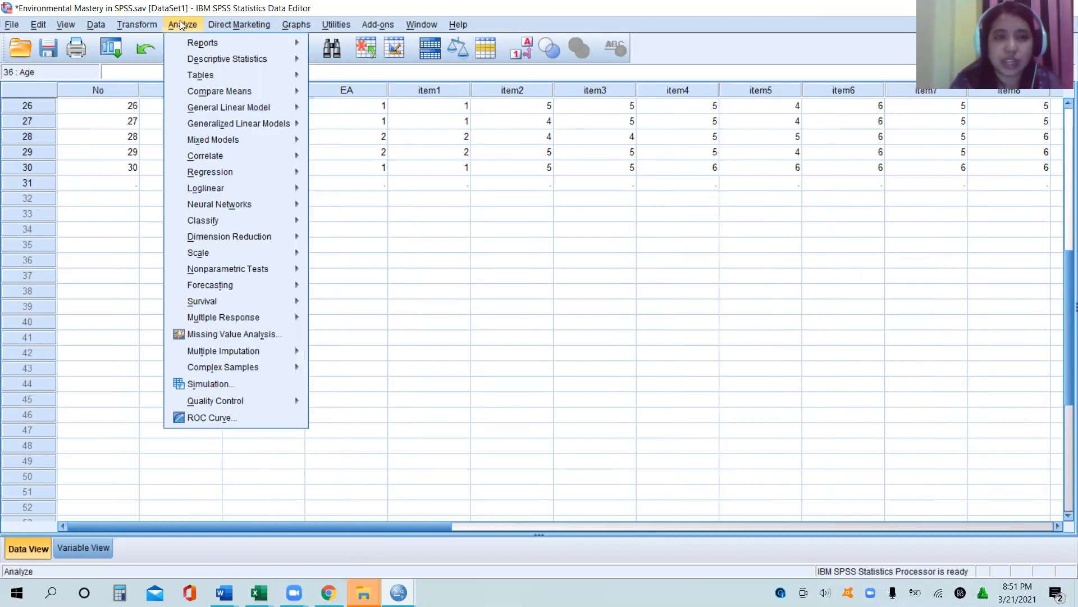
mouse_move(252, 58)
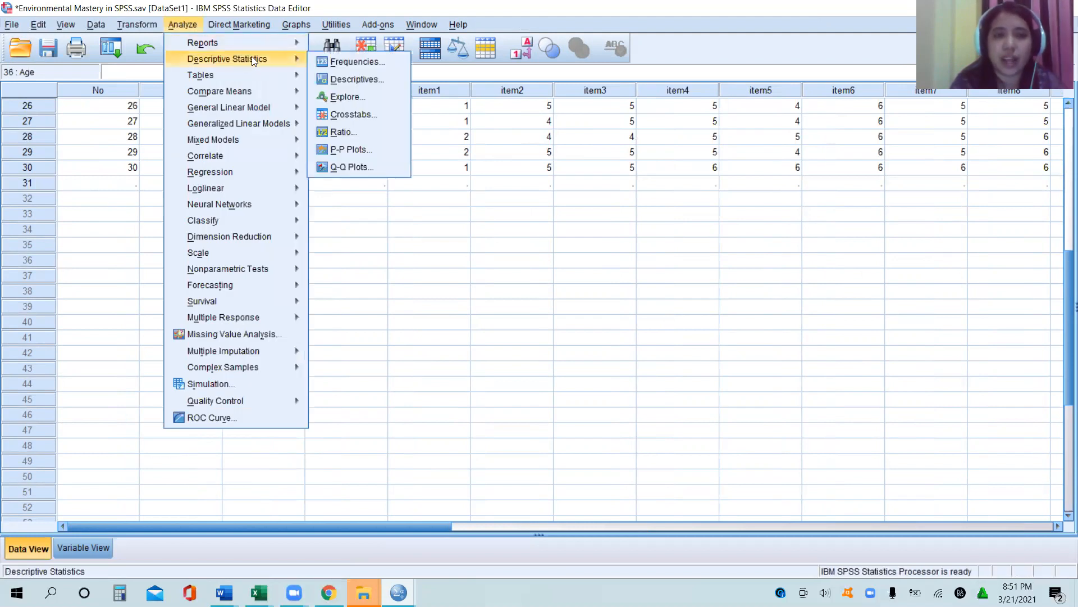
click(346, 61)
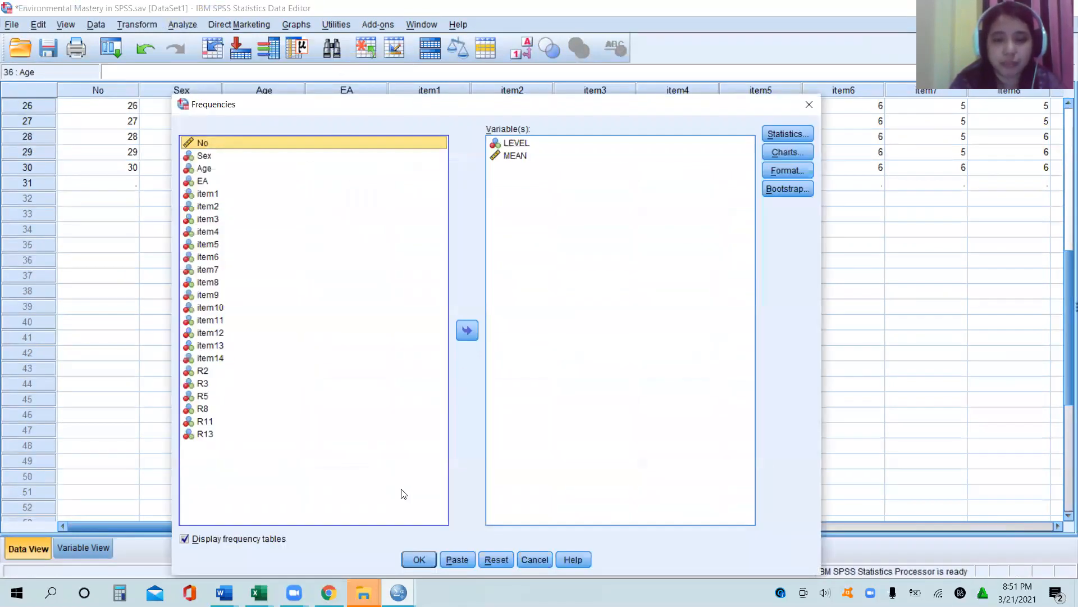
click(419, 559)
click(362, 377)
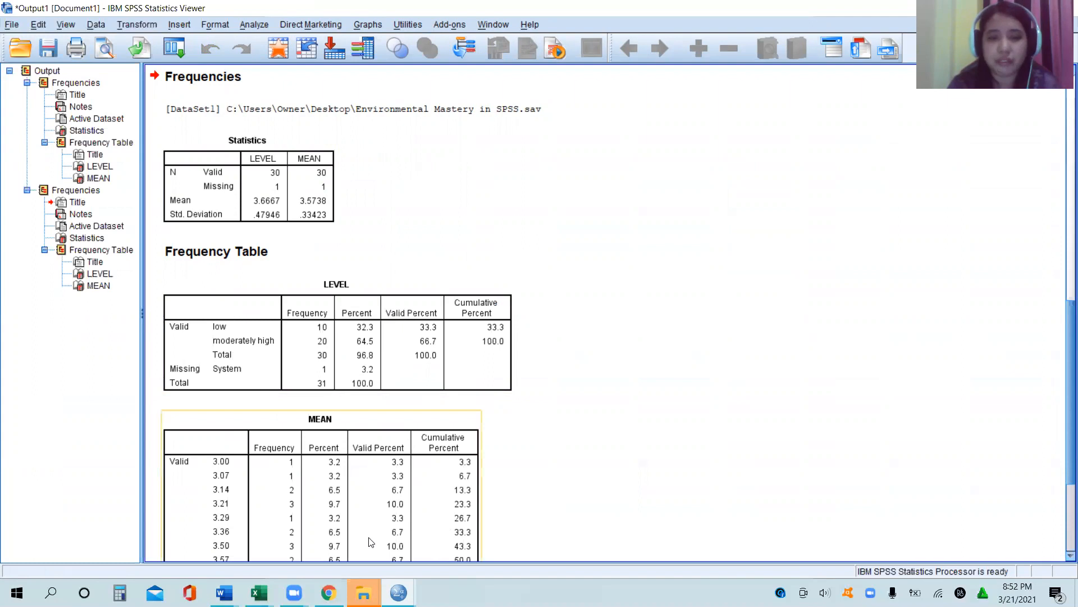
Step: Return to the Environmental Mastery dataset and remove the empty case in row 31
mouse_move(398, 592)
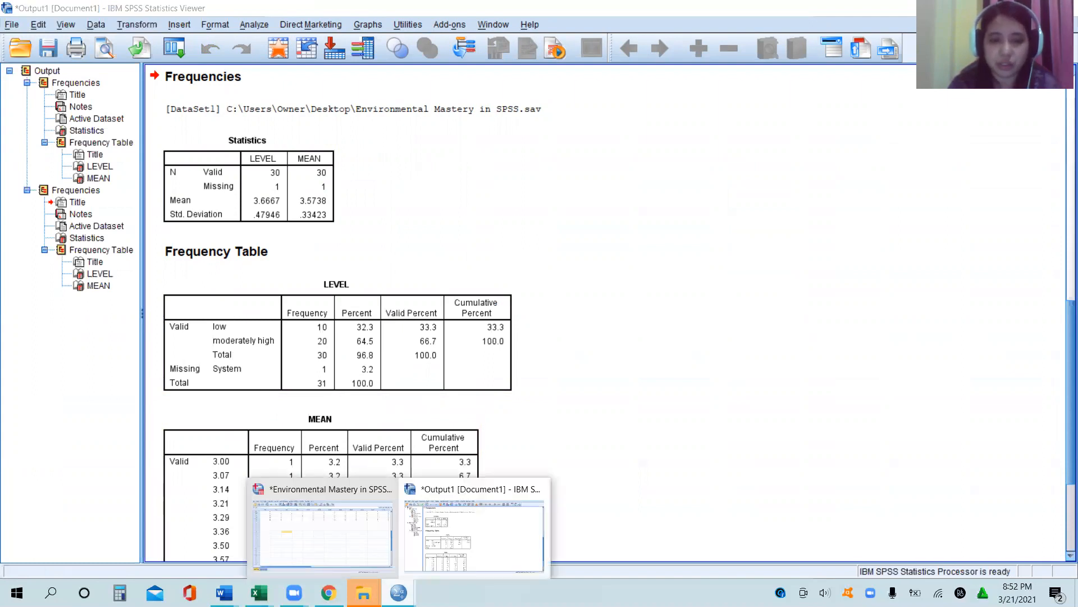
click(325, 548)
click(85, 266)
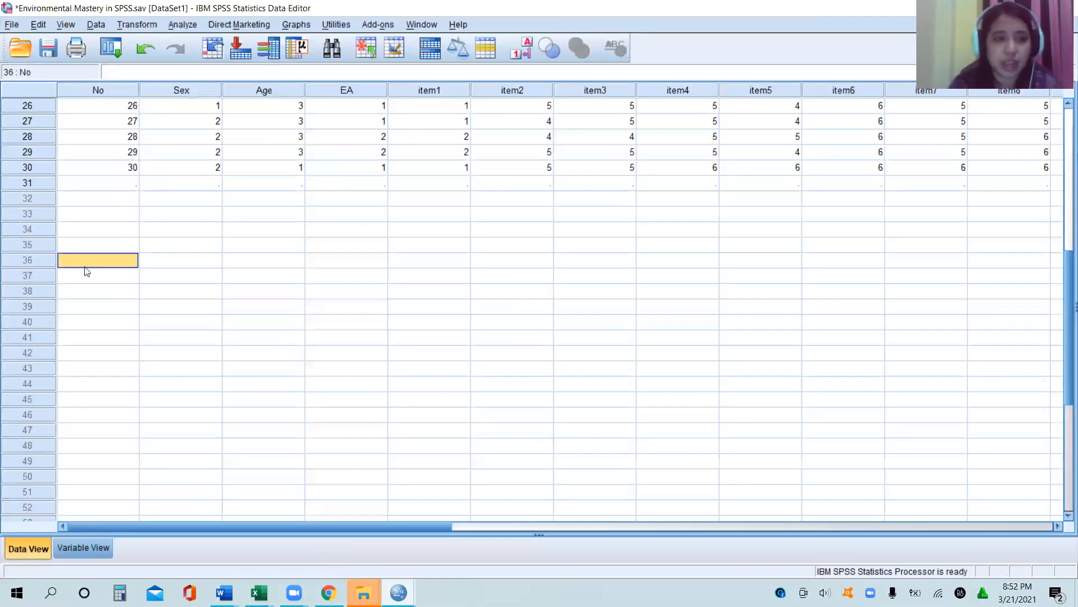
click(38, 181)
right_click(38, 181)
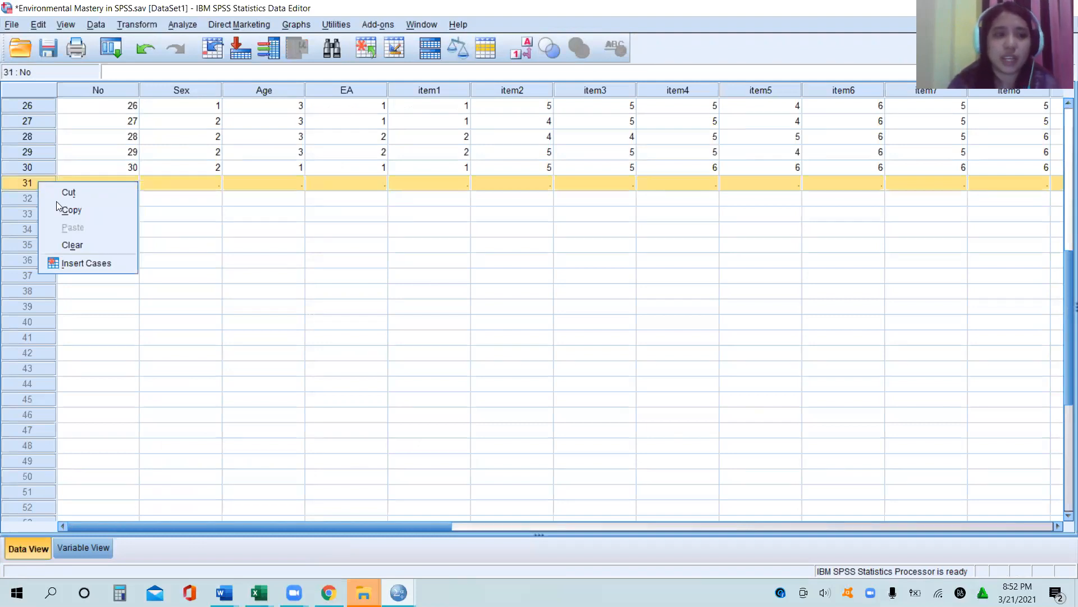
click(87, 245)
click(226, 260)
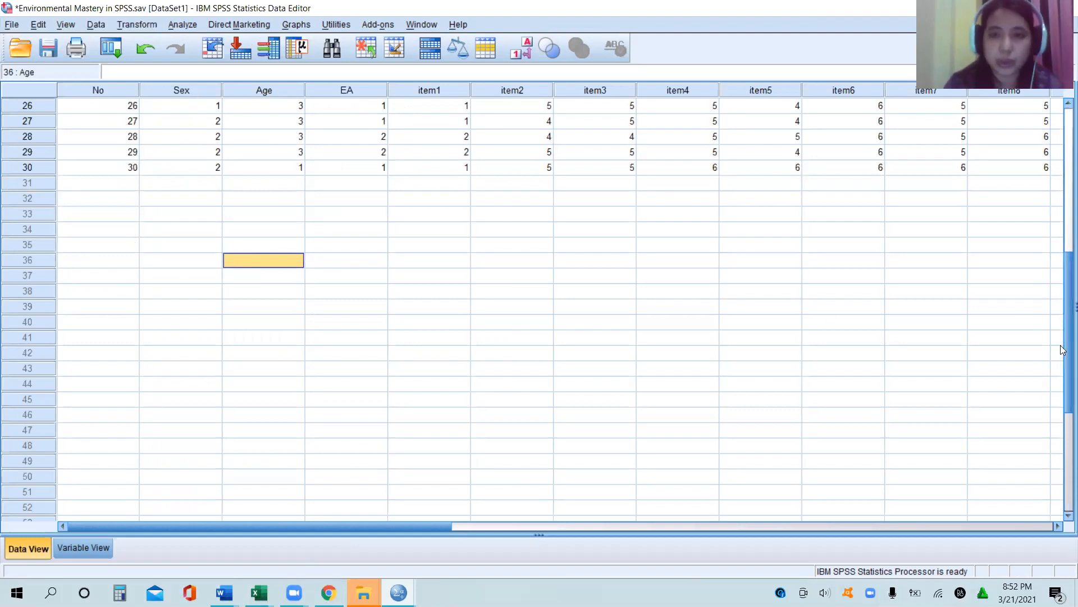
Step: Check the dataset from its first case, and switch back to the LEVEL table in the Word document Document1
scroll(1062, 353, up, 8)
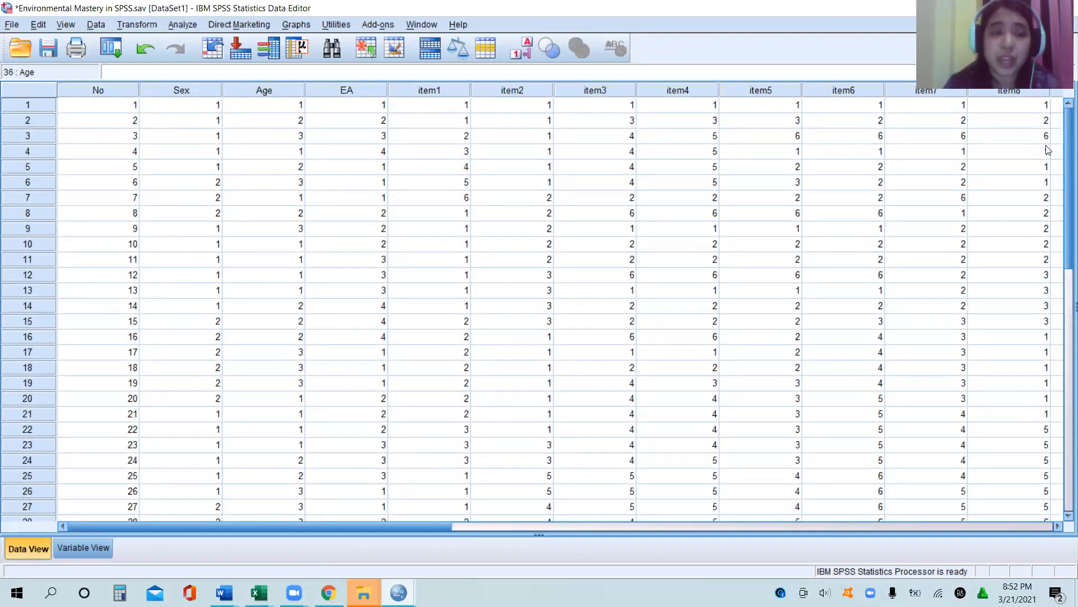
click(571, 326)
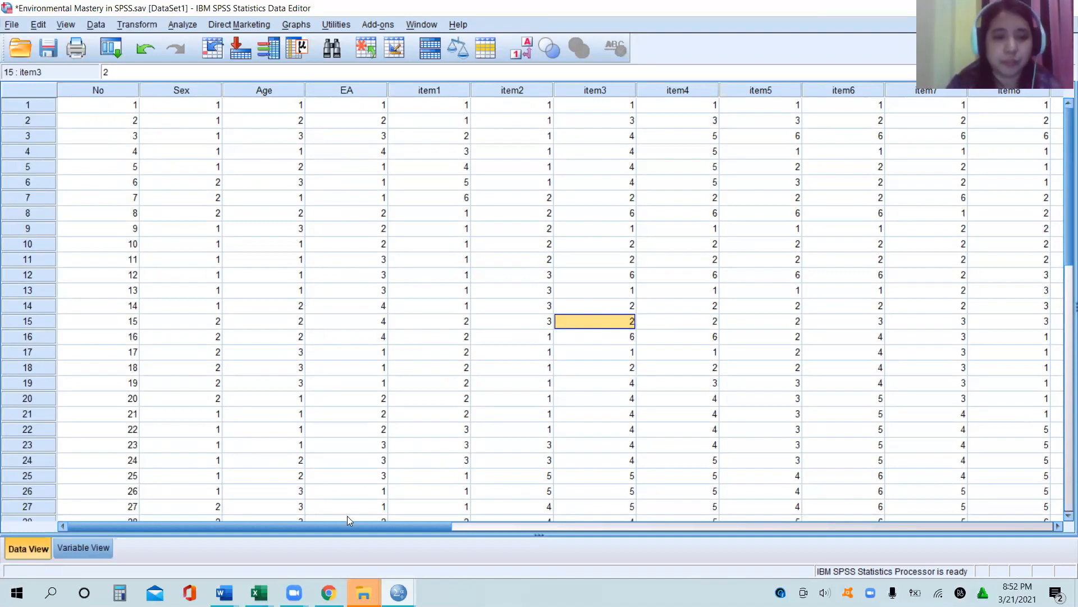
mouse_move(224, 592)
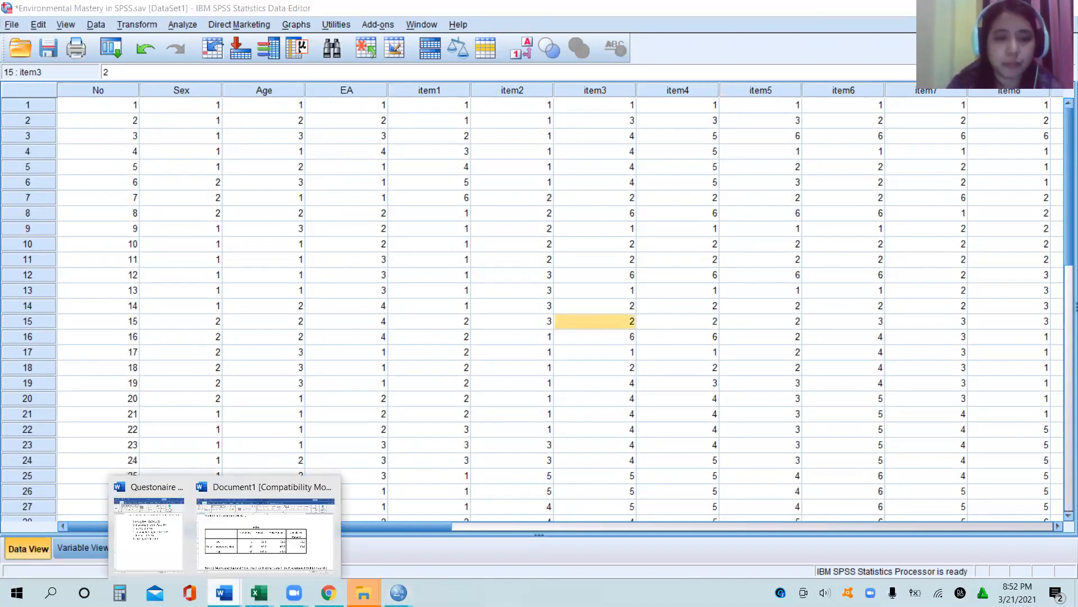
click(236, 549)
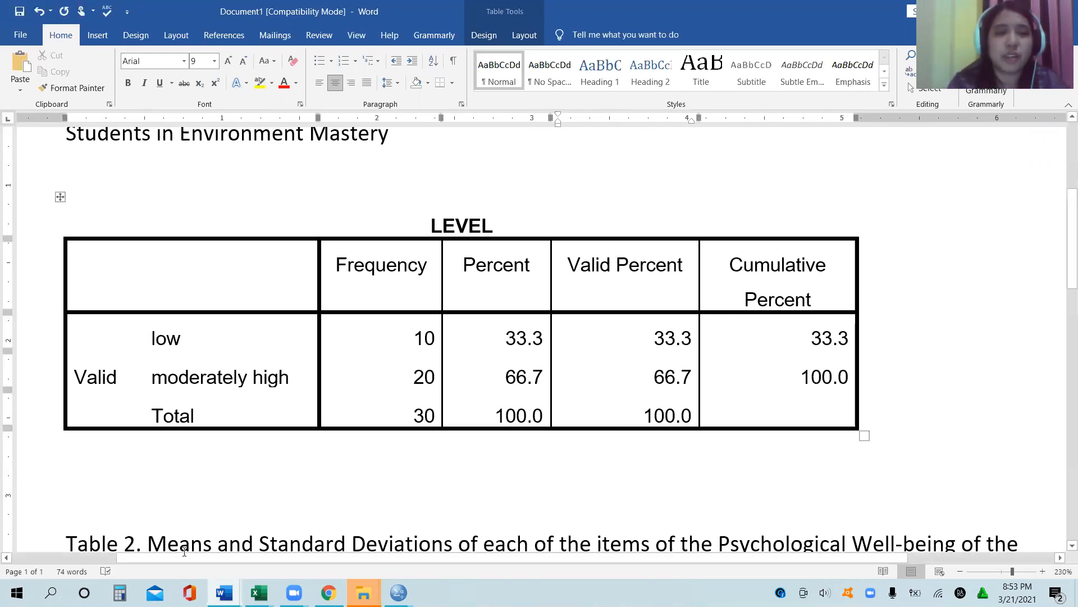
Step: Insert a table with three columns and two rows in the empty line above the LEVEL table
click(441, 180)
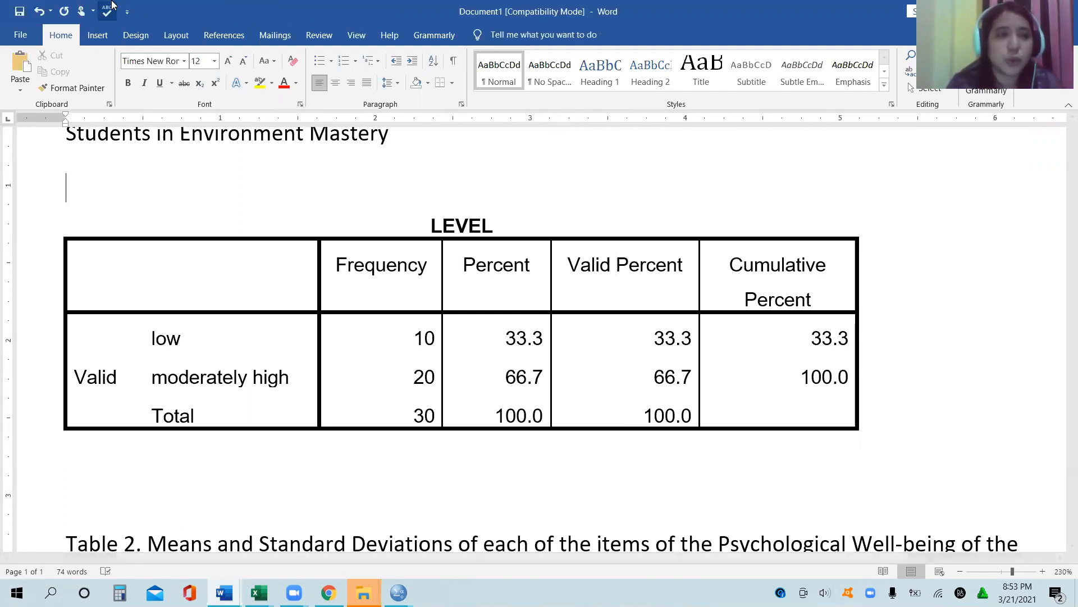
click(104, 32)
click(112, 69)
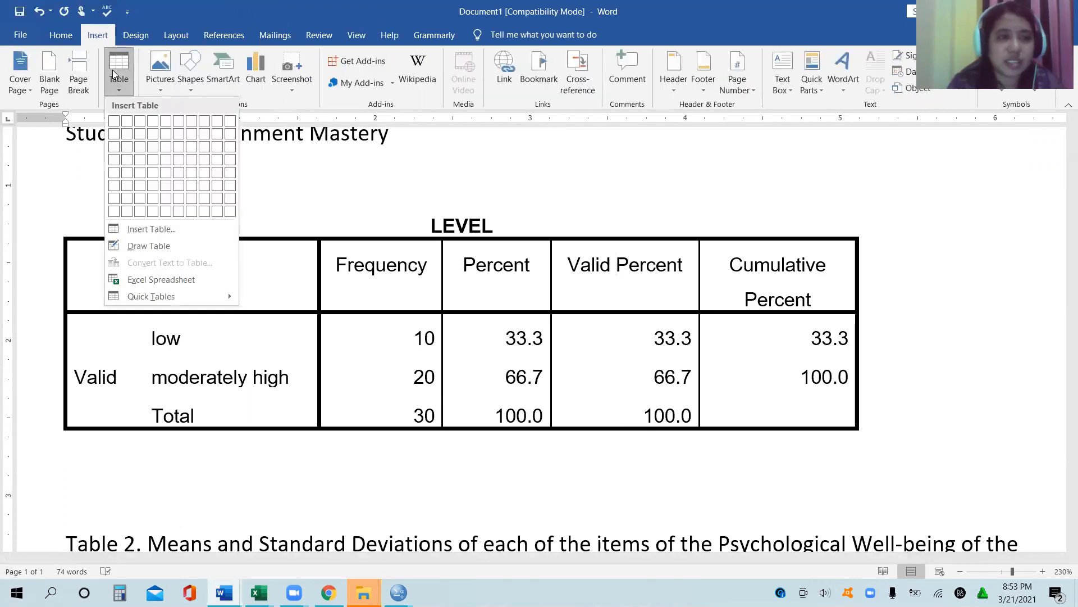
click(141, 134)
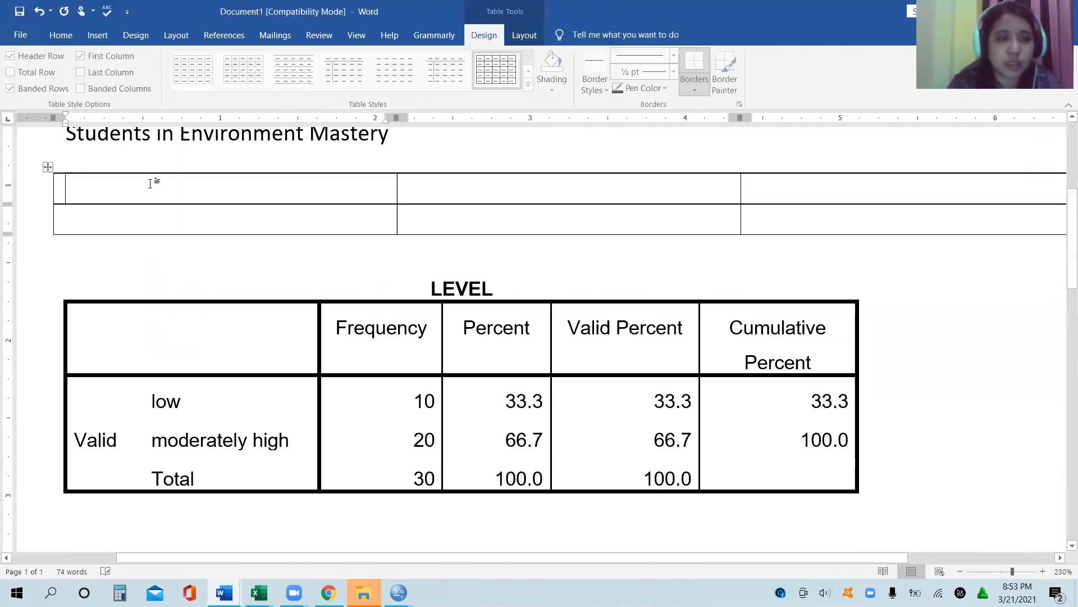
Step: Fill the new table's header row with Level of Psychological Well Being, Frequency and Percent
text(Level)
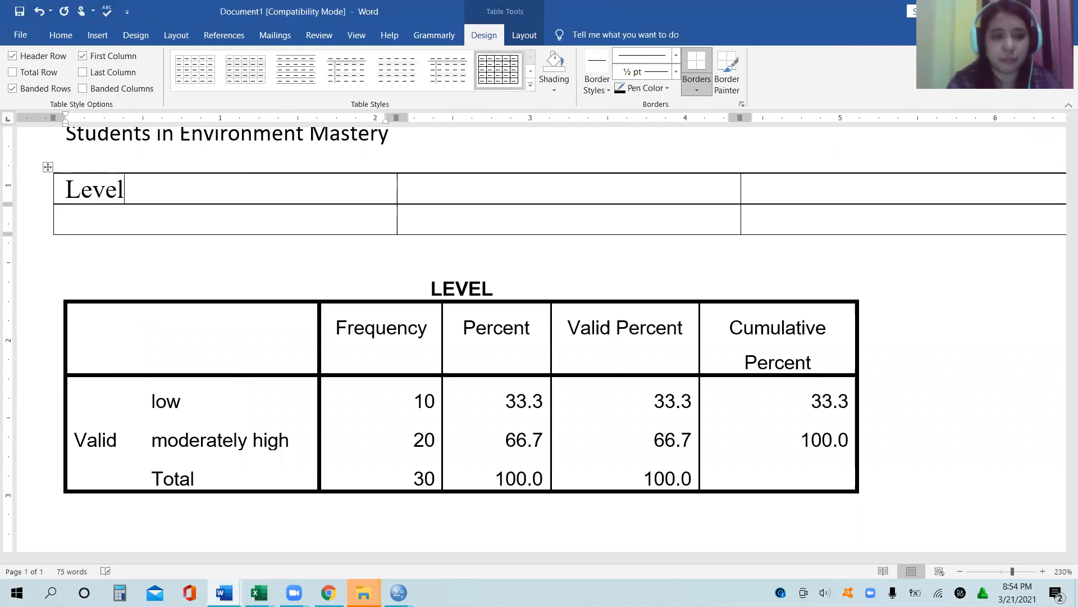
text( O)
key(BackSpace)
text(of Psyc)
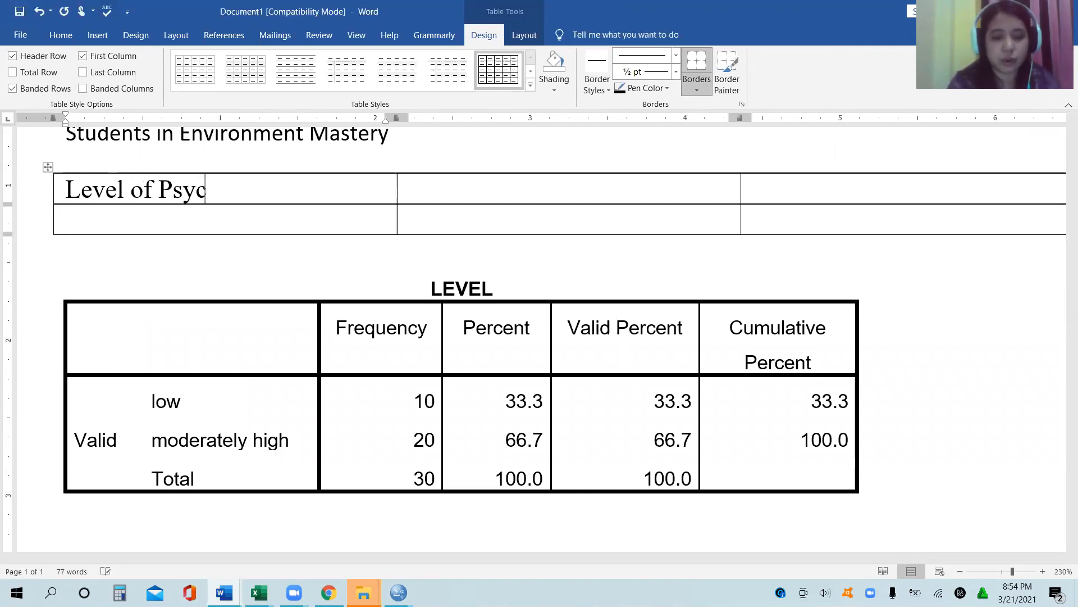
text(hologica)
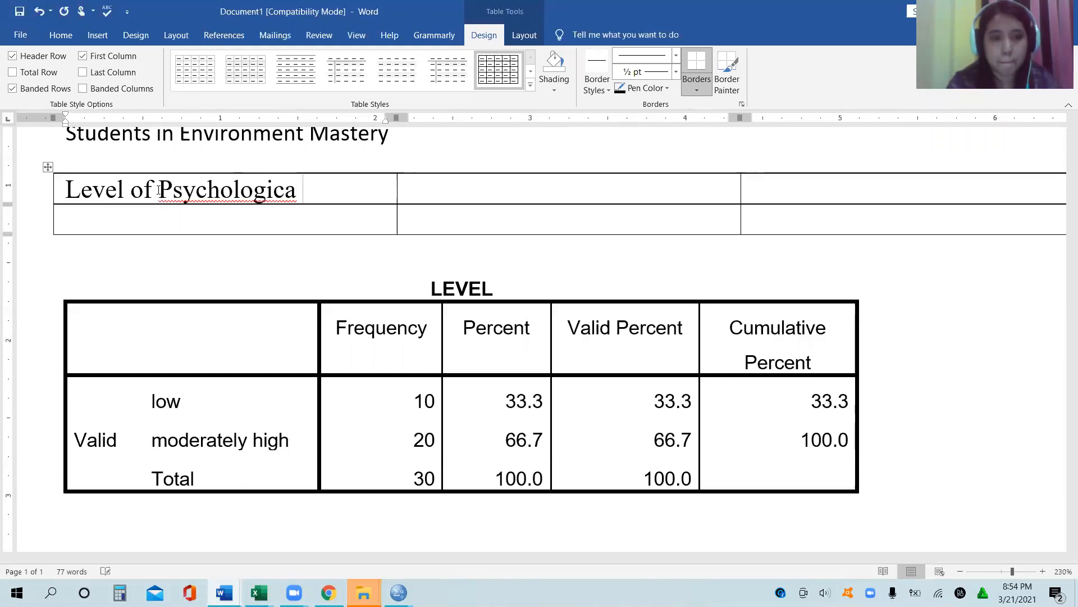
text(l Well)
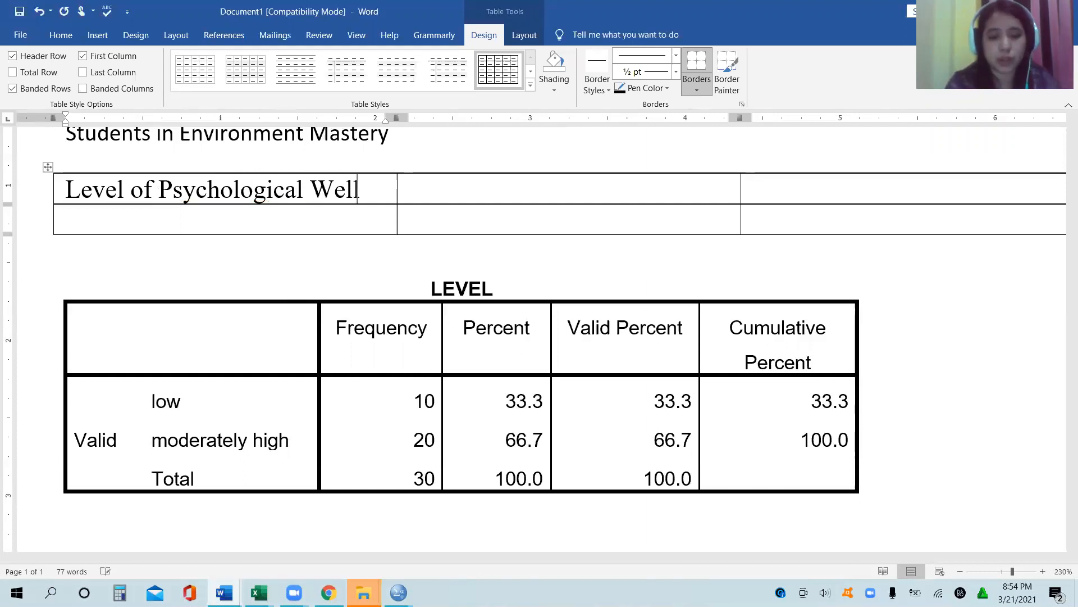
text( Being)
key(Tab)
text(Frew)
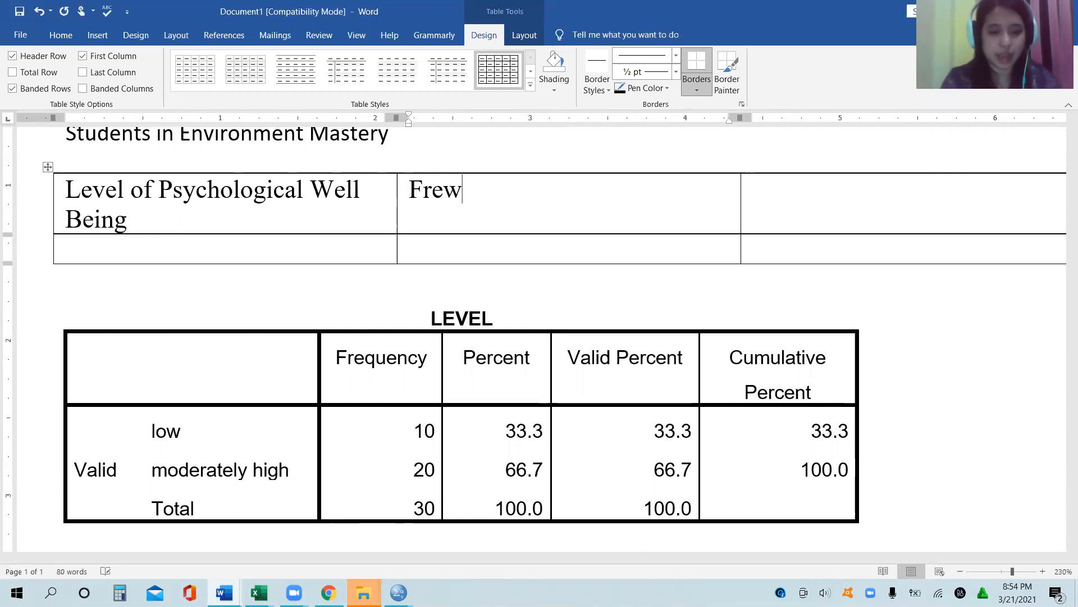
key(BackSpace)
text(quency)
key(Tab)
text(Percent)
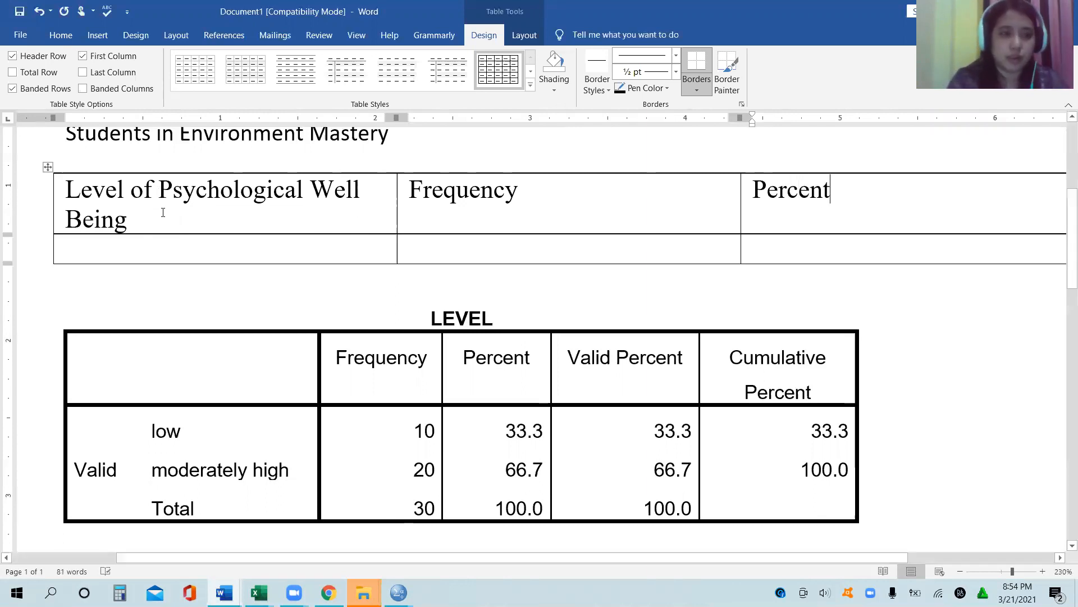
Step: Enter Very Low as the first level below the Level of Psychological Well Being header
click(161, 245)
text(Low)
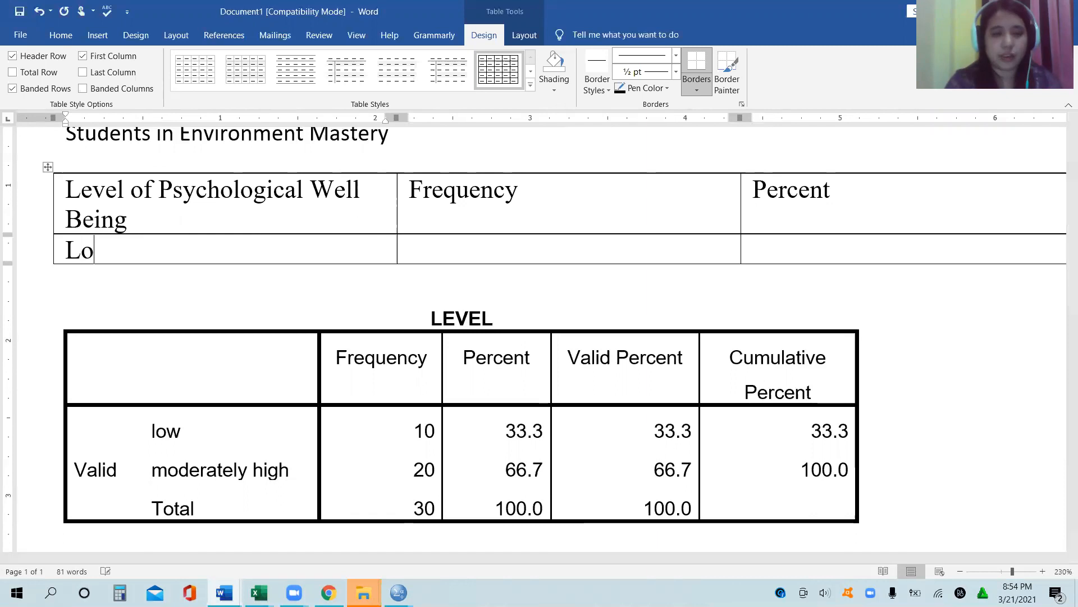
key(BackSpace)
key(BackSpace)
key(BackSpace)
text(V)
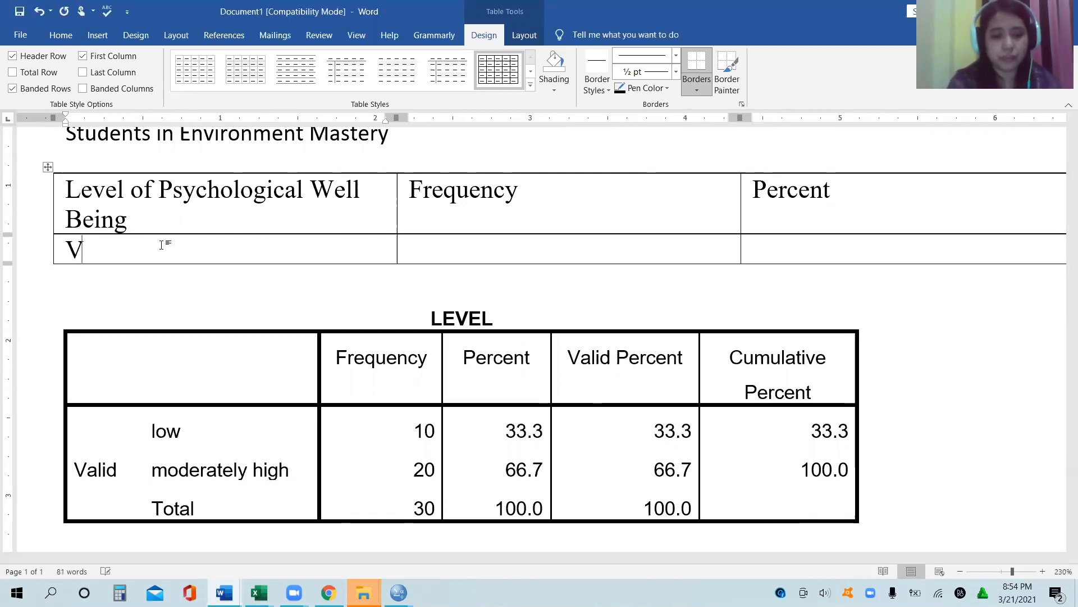
text(ery Low)
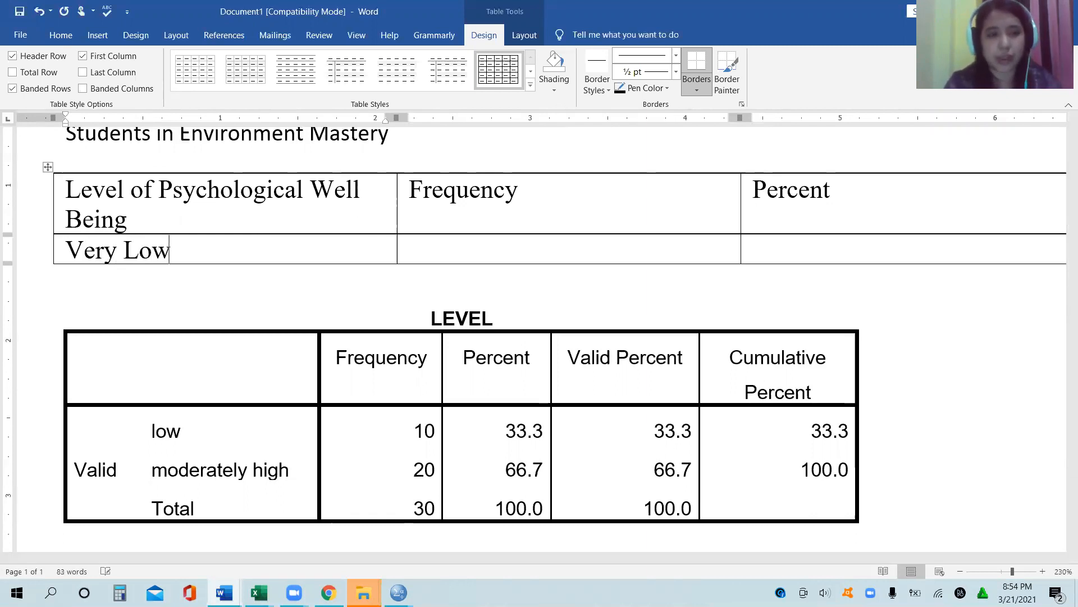
Step: Add a table row labelled Moderately Low, checking the order of the levels against the scale in the Questonaire document
key(Tab)
key(Tab)
key(Tab)
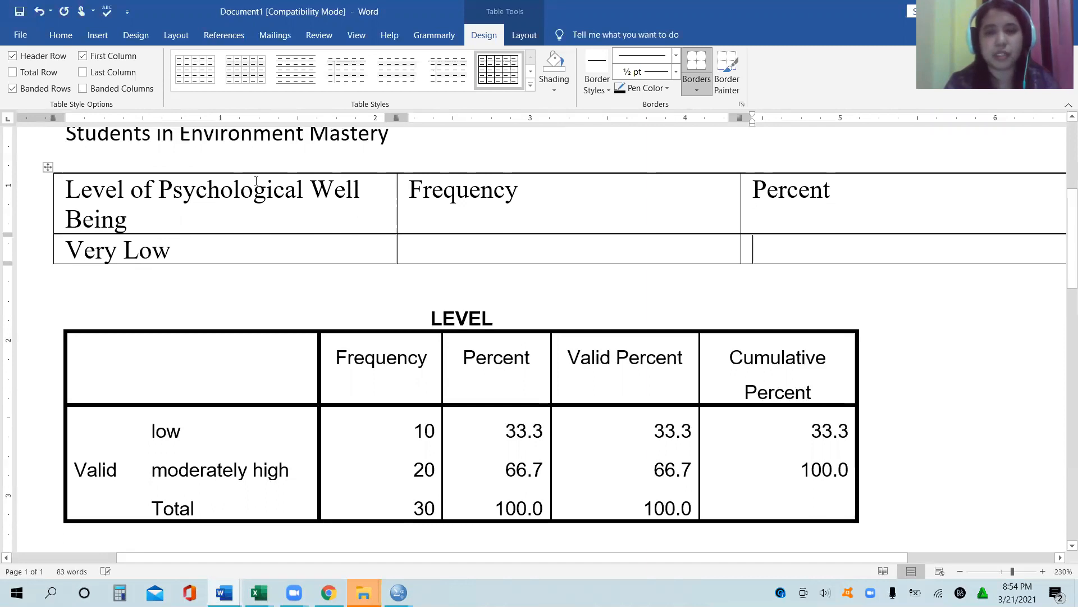
text(Lo)
key(BackSpace)
key(BackSpace)
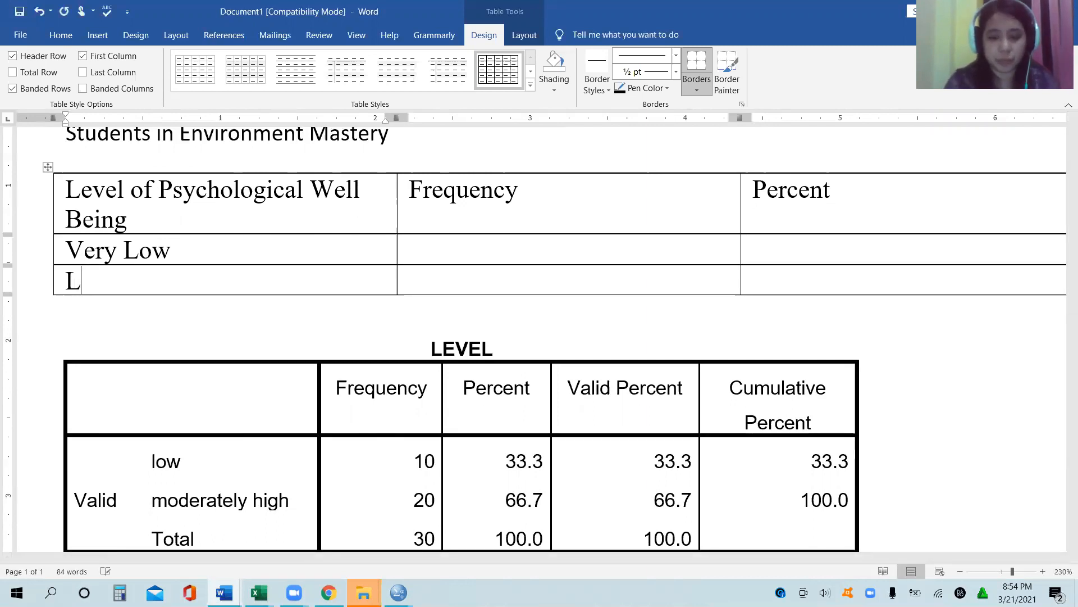
text(Moderately)
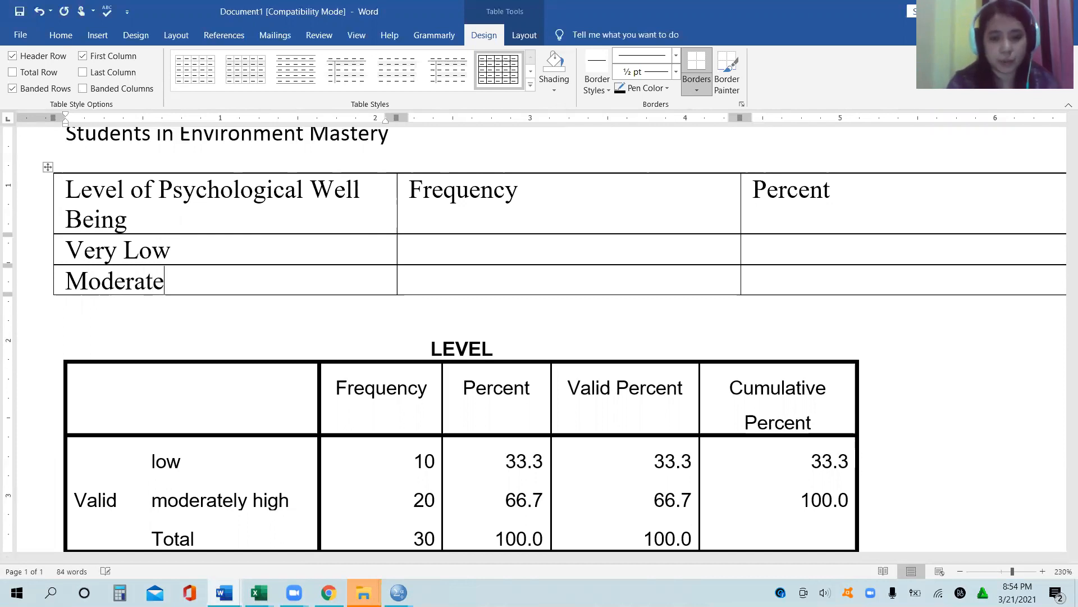
key(BackSpace)
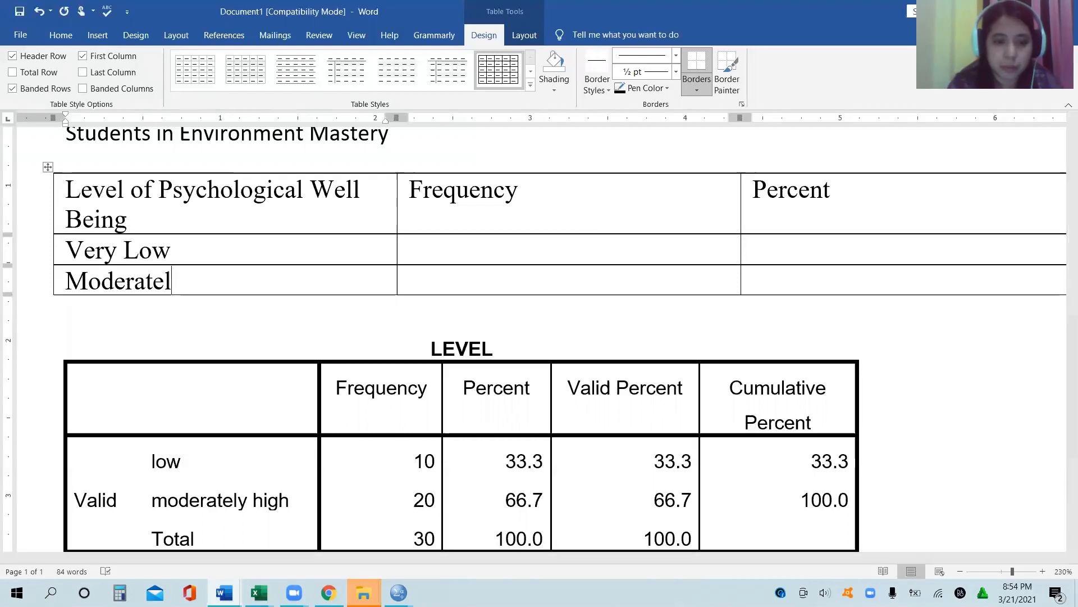
mouse_move(224, 593)
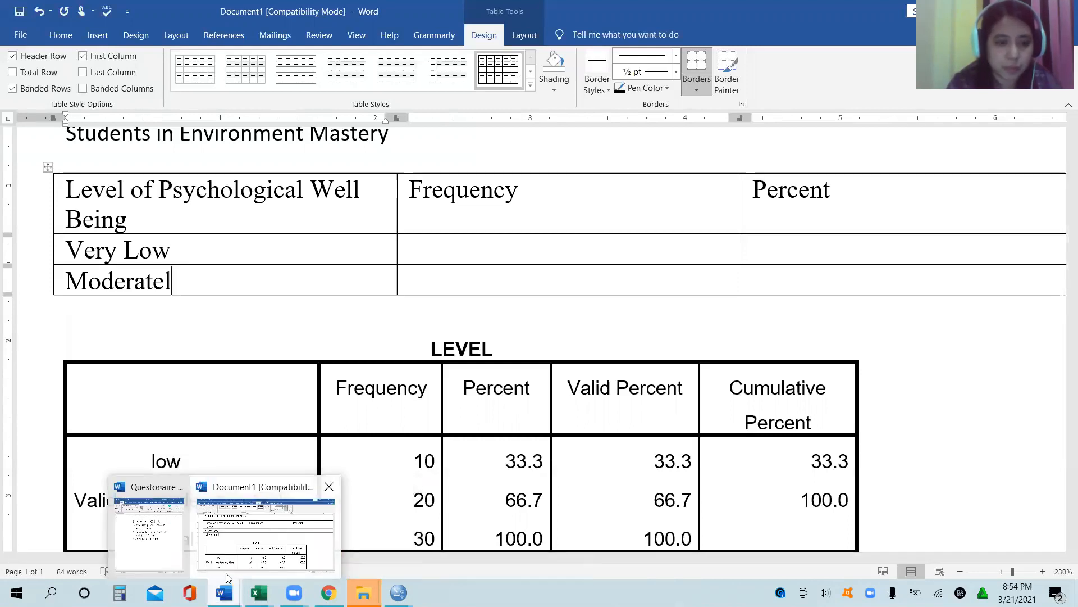
click(146, 530)
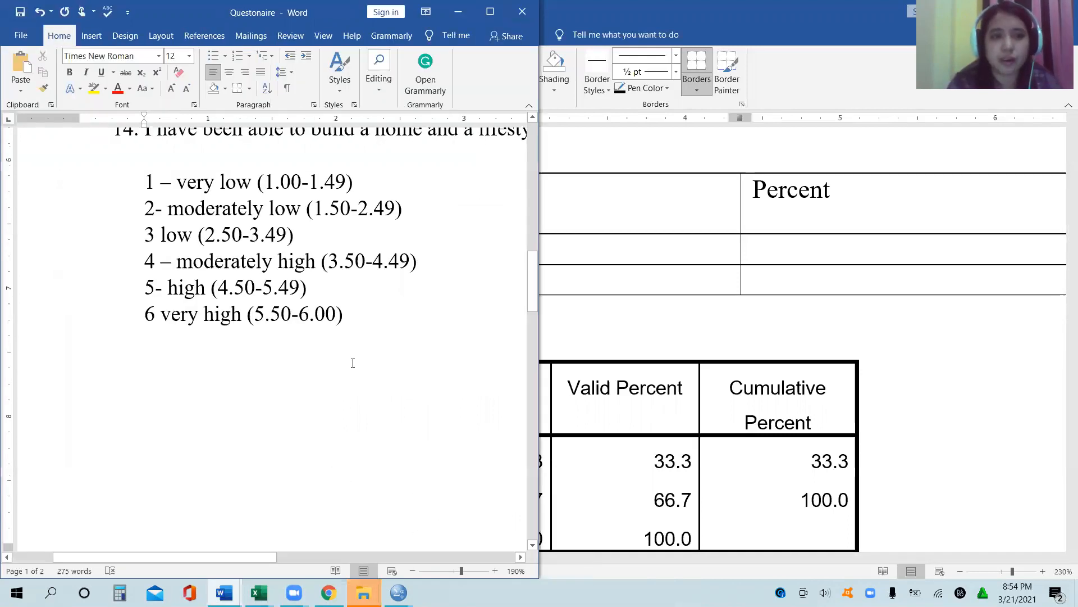
click(673, 322)
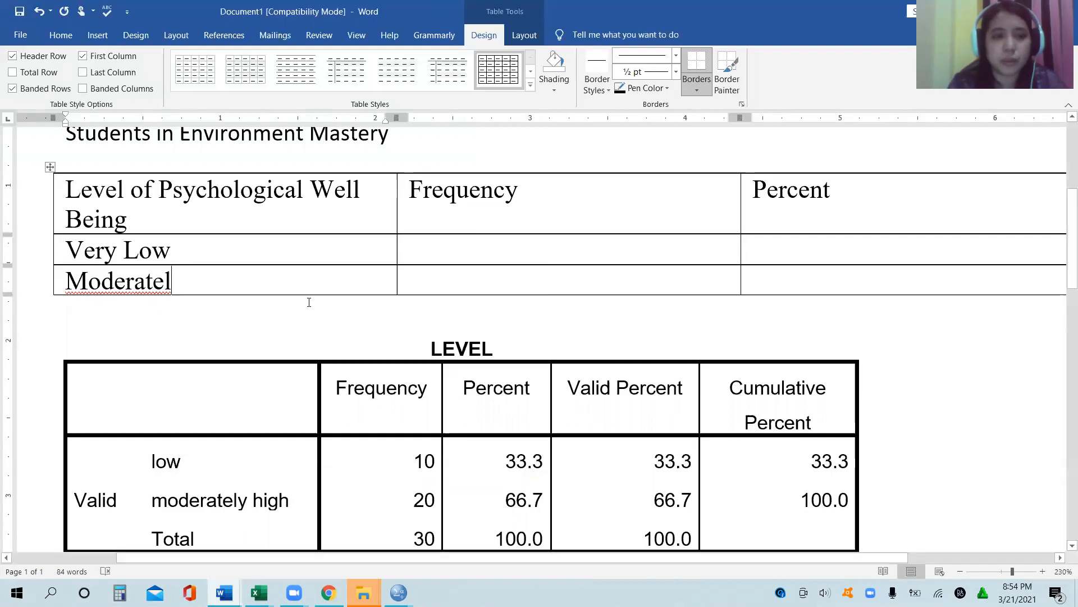
text(y Lo)
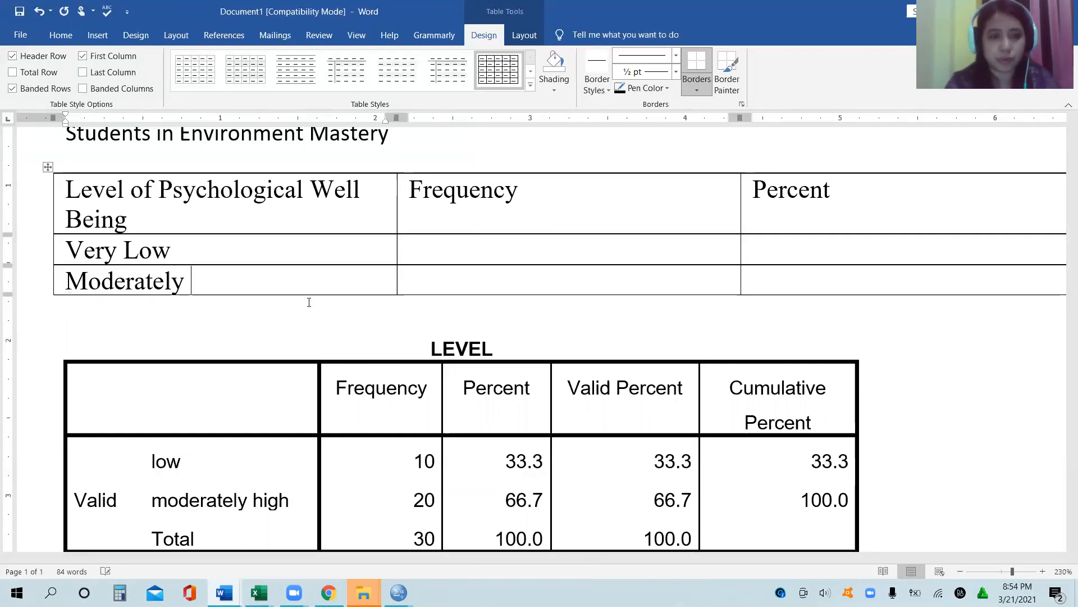
text(w)
Step: Add a row labelled Low beneath the Moderately Low row
key(Tab)
key(Tab)
key(Tab)
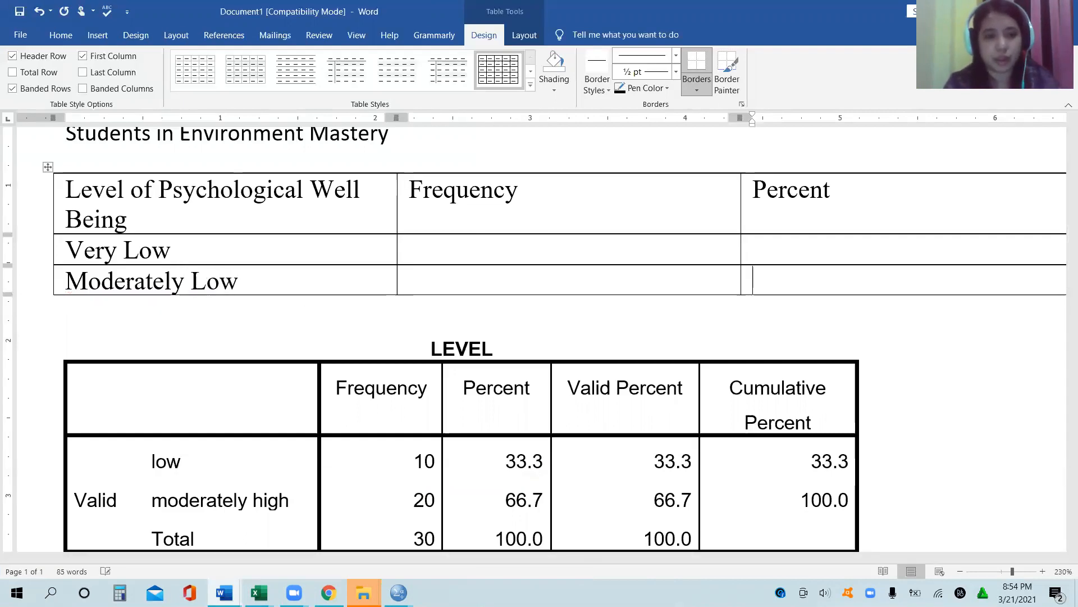
text(Low)
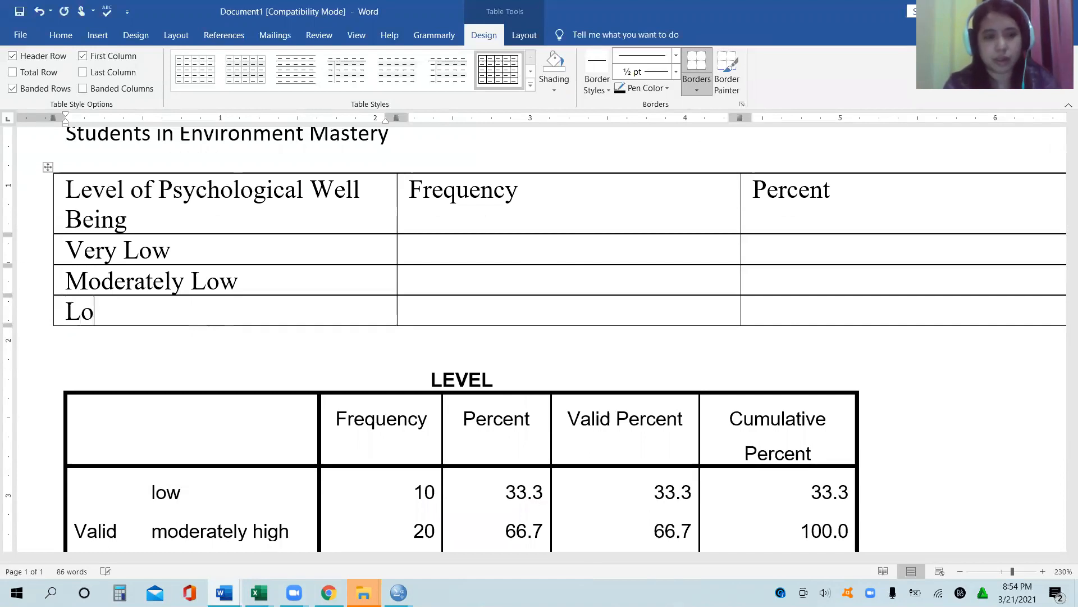
Step: Add a row labelled Moderately High beneath Low, consulting the rating scale in the Questonaire document
key(Tab)
key(Tab)
key(Tab)
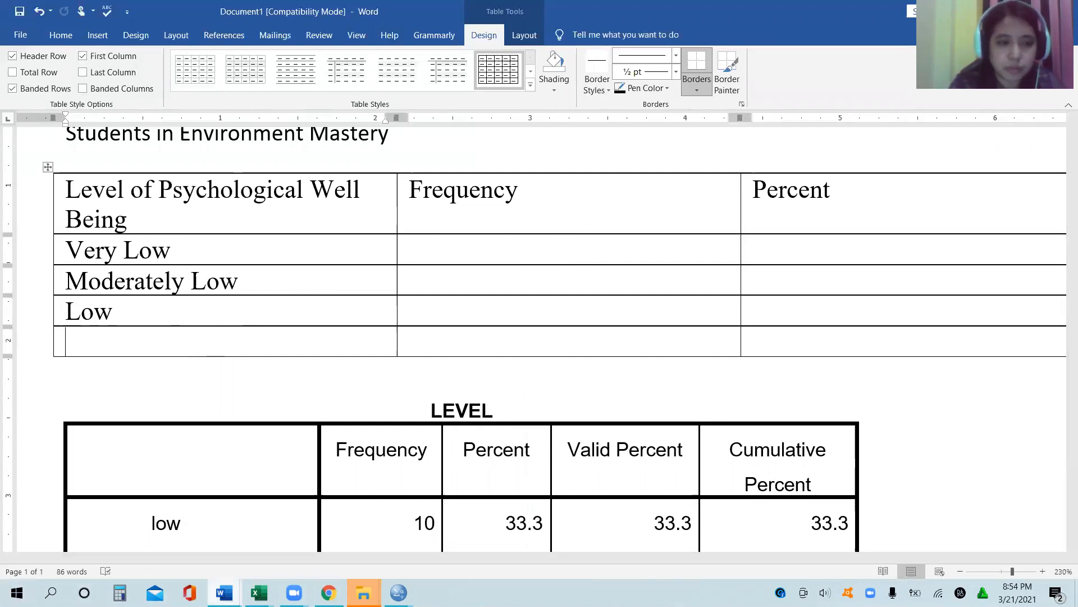
mouse_move(224, 592)
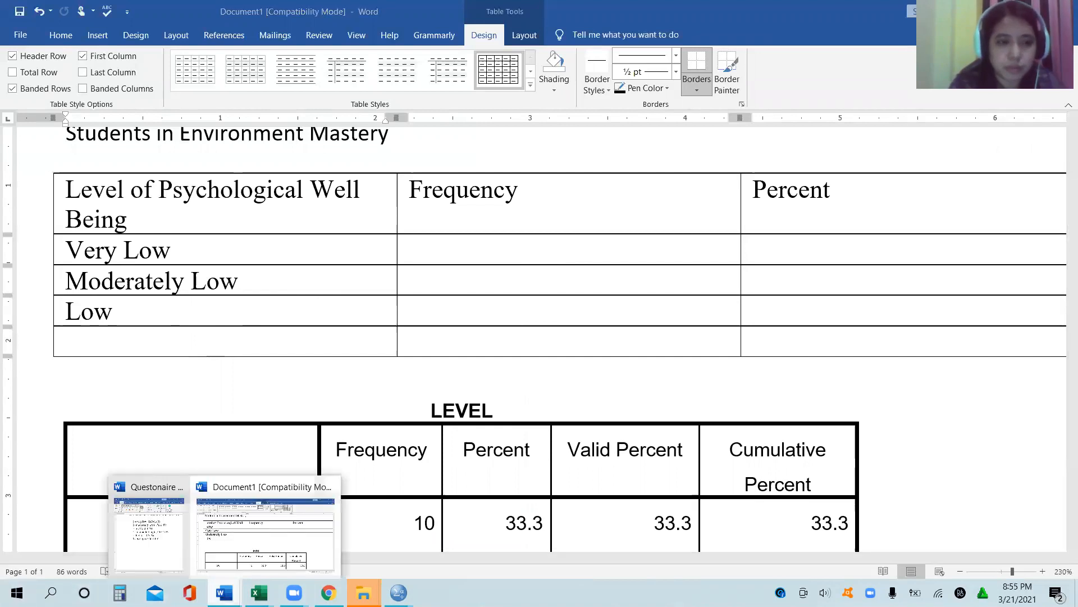
click(144, 531)
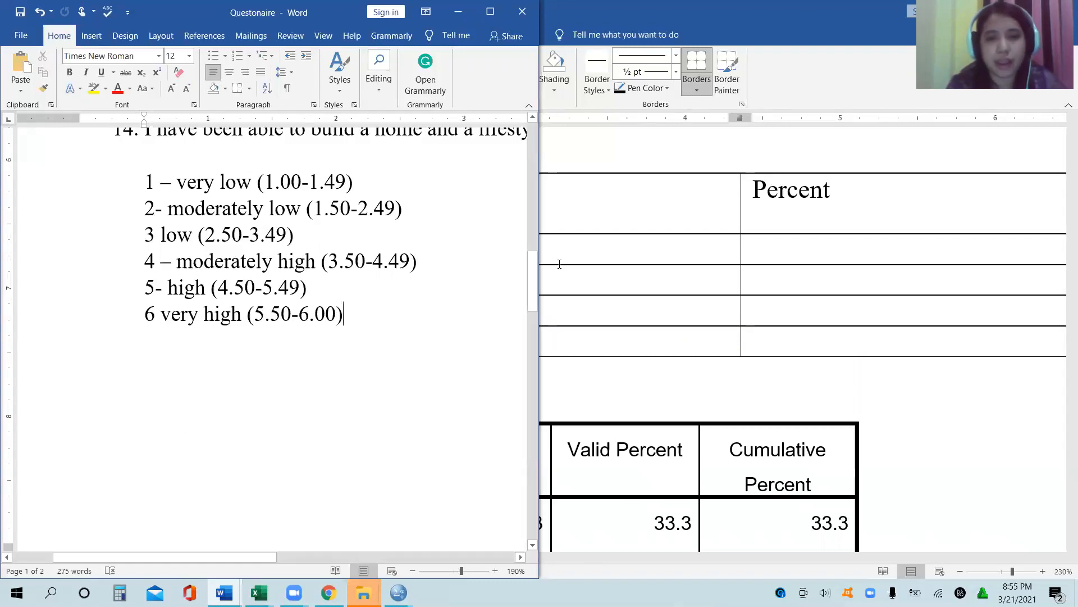
click(627, 285)
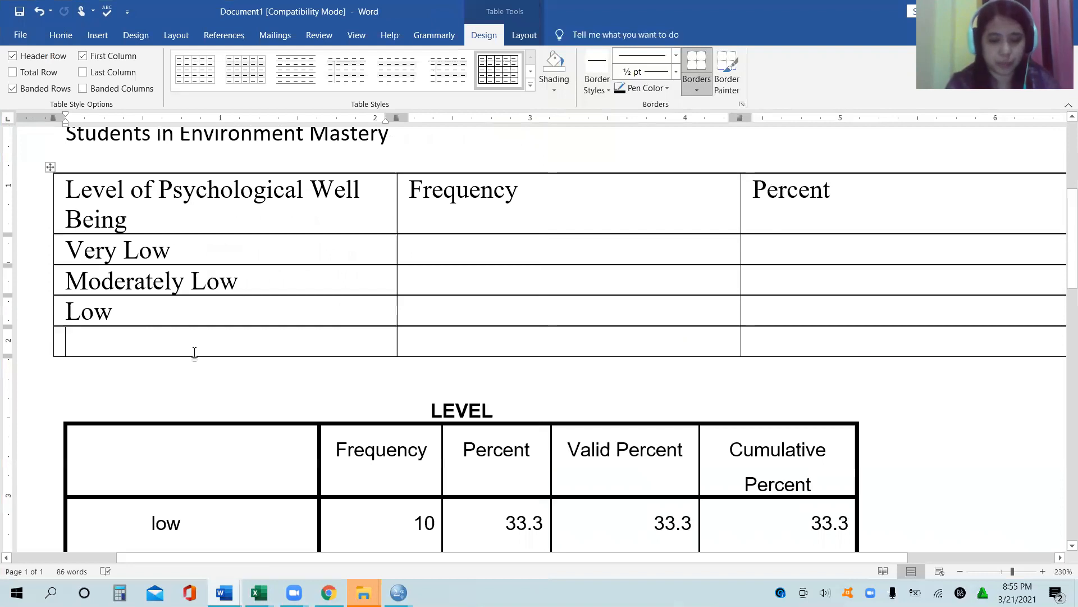
text(Moderately High)
Step: Add two more rows labelled High and Very High at the end of the level table
key(Tab)
key(Tab)
key(Tab)
text(High)
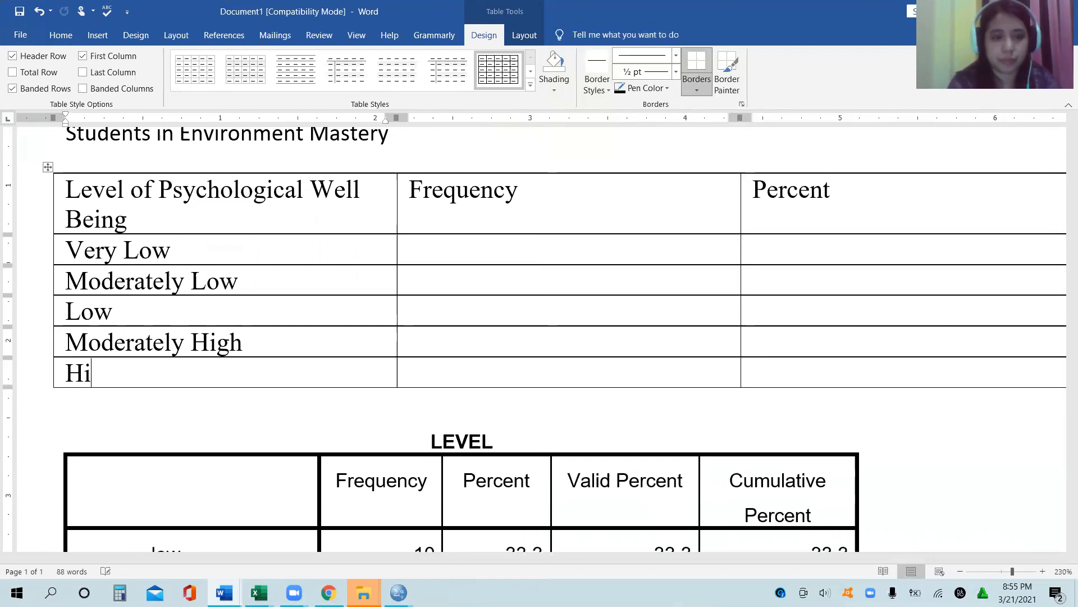
key(Tab)
key(Tab)
key(Tab)
text(V)
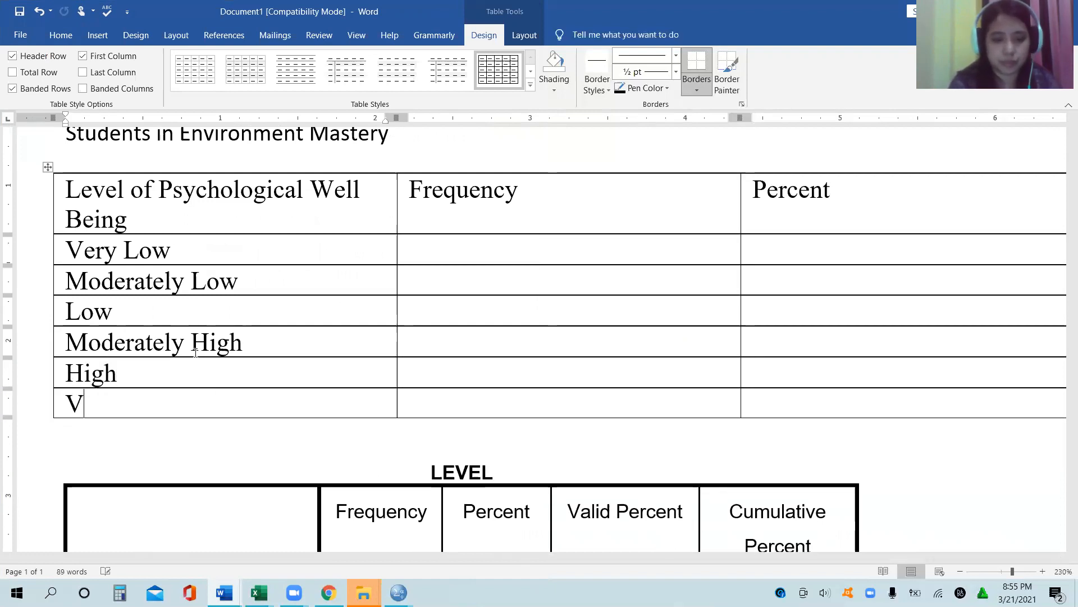
text(ery High)
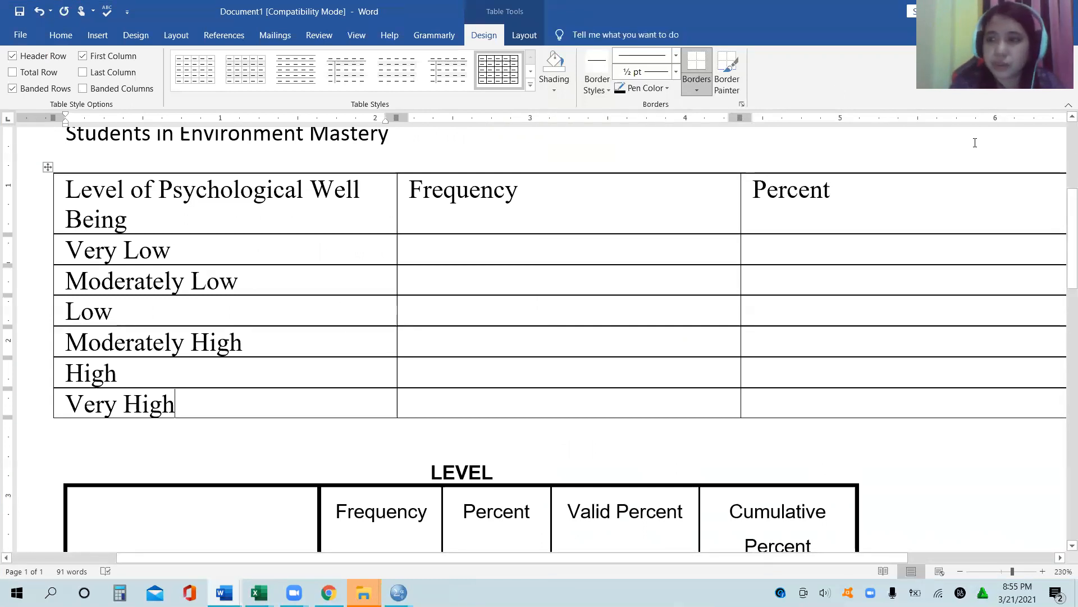
Step: Move the low row's frequency 10 and percent 33.3 from the LEVEL table into the new table's Low row
scroll(1062, 224, down, 2)
scroll(1063, 236, down, 2)
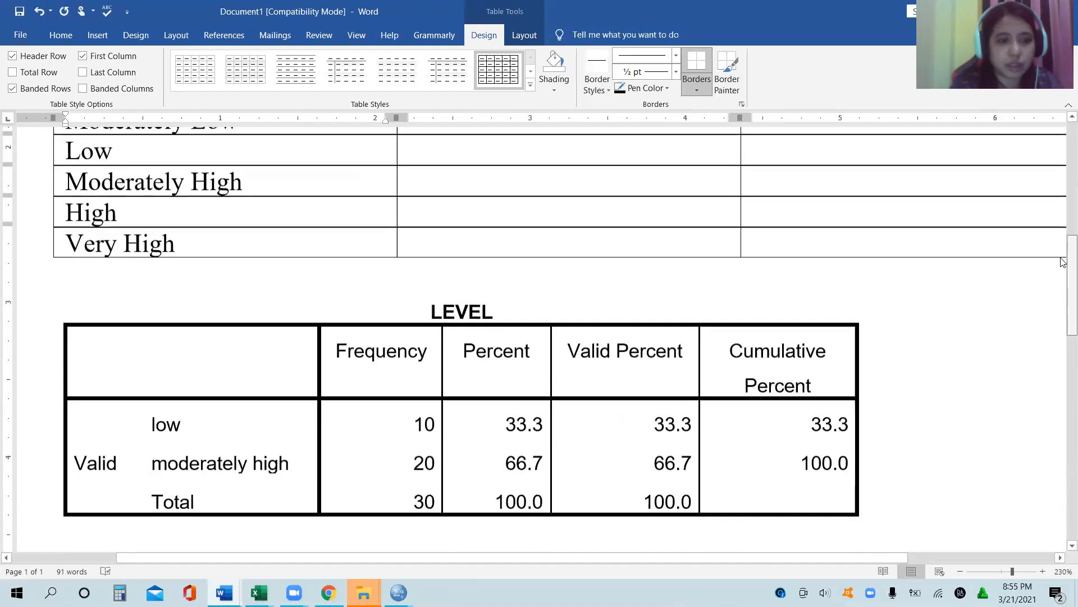
scroll(1063, 262, down, 2)
scroll(1062, 247, up, 4)
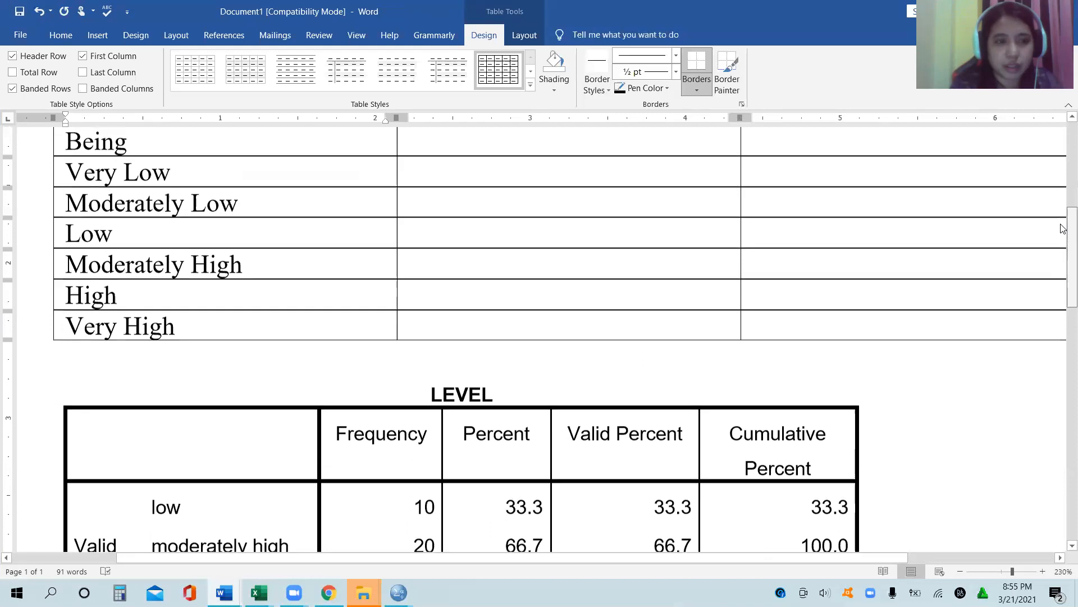
scroll(1064, 229, down, 2)
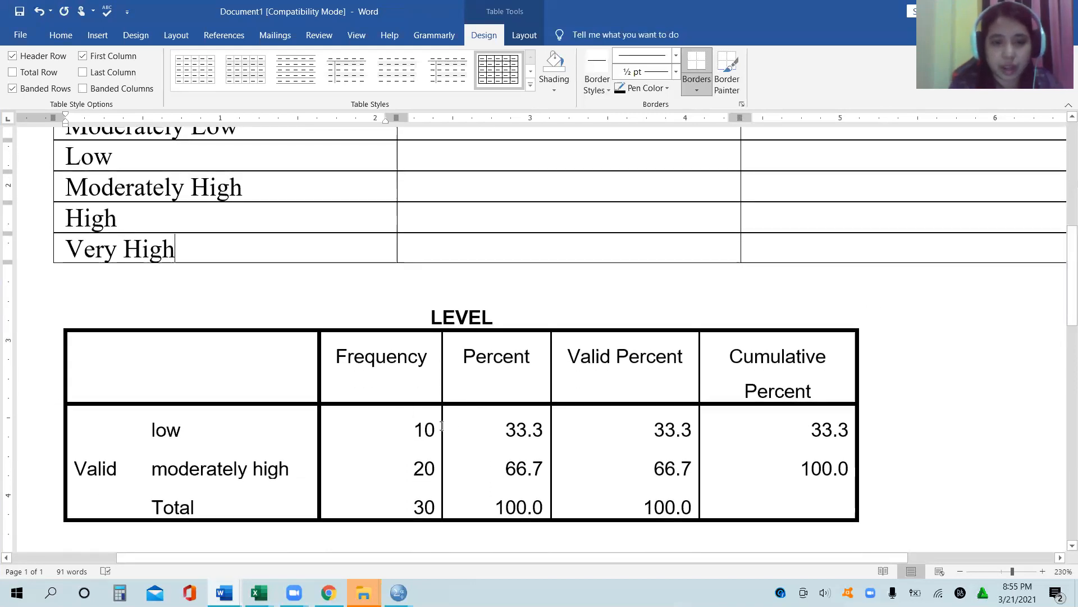
drag(442, 426, 508, 429)
key(ctrl+c)
key(Delete)
click(468, 209)
key(Up)
key(Up)
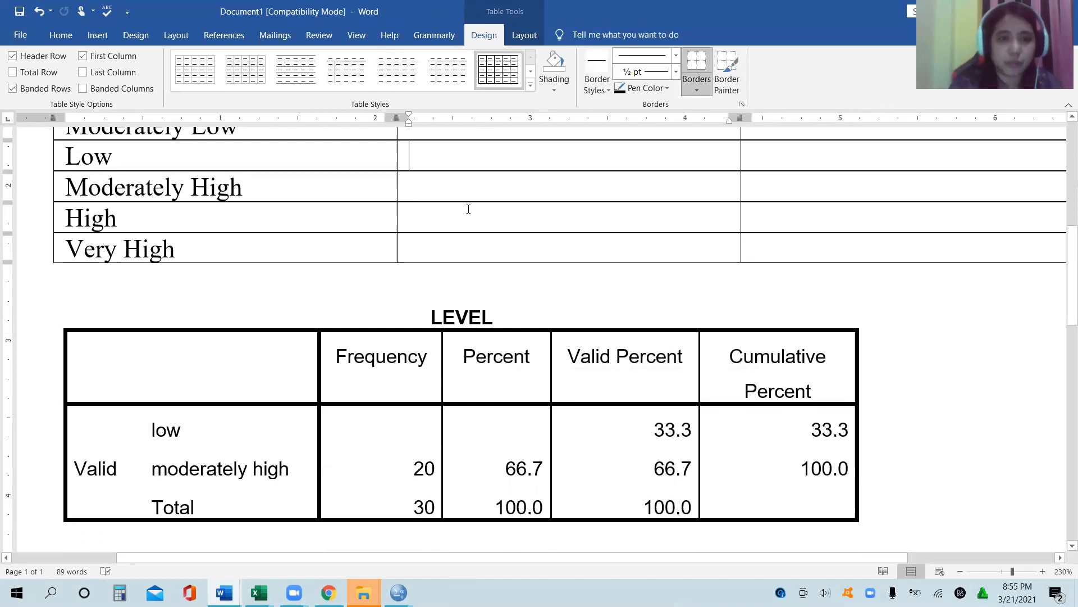
key(ctrl+v)
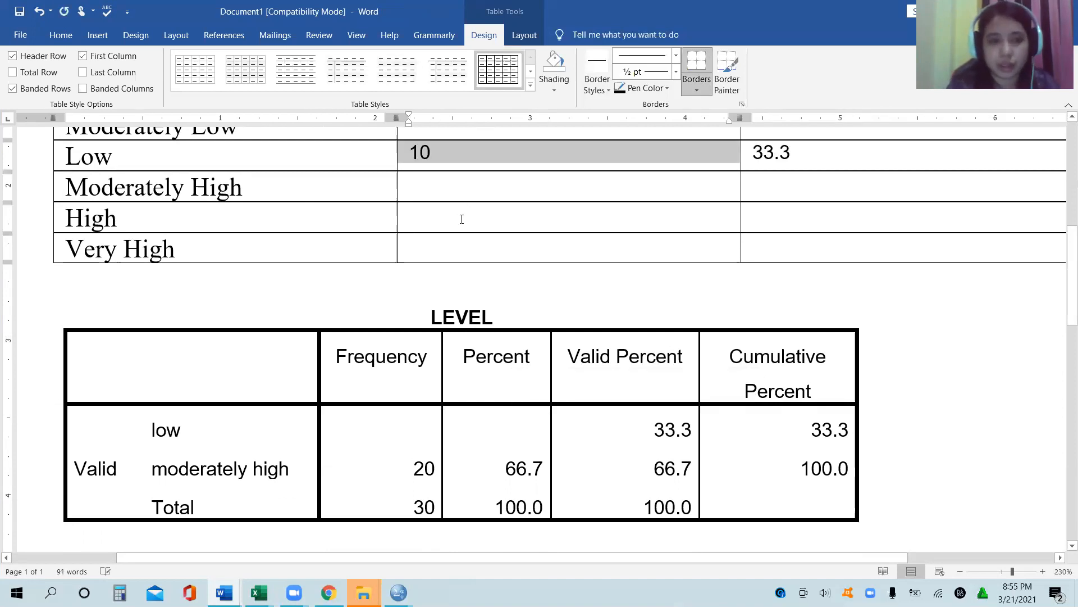
Step: Move the moderately high row's frequency 20 and percent 66.7 from the LEVEL table into the new table's Moderately High row
drag(401, 475, 515, 471)
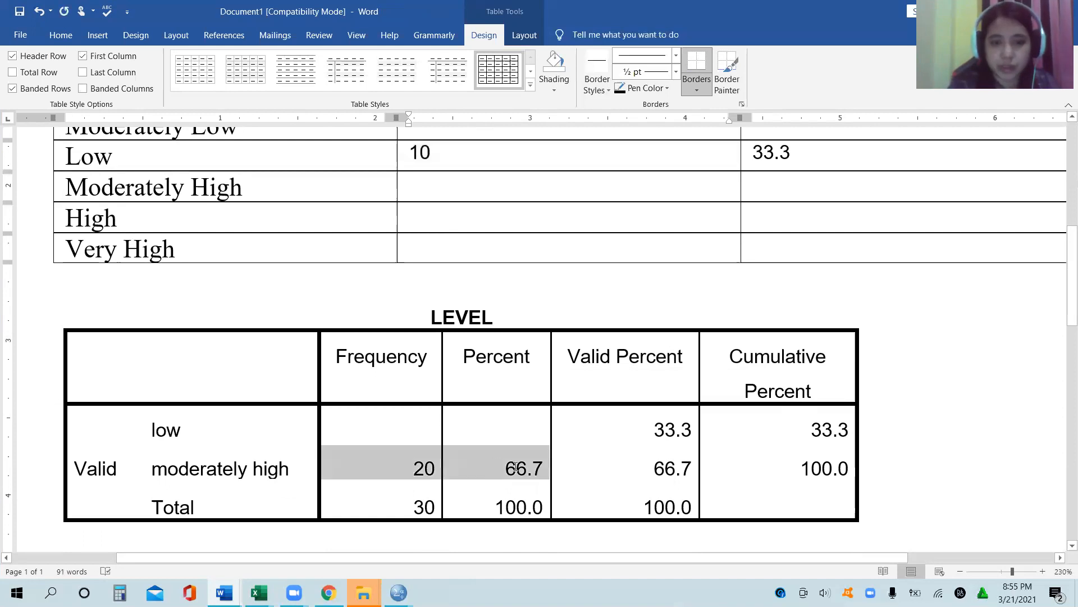
key(ctrl+x)
click(439, 197)
key(ctrl+v)
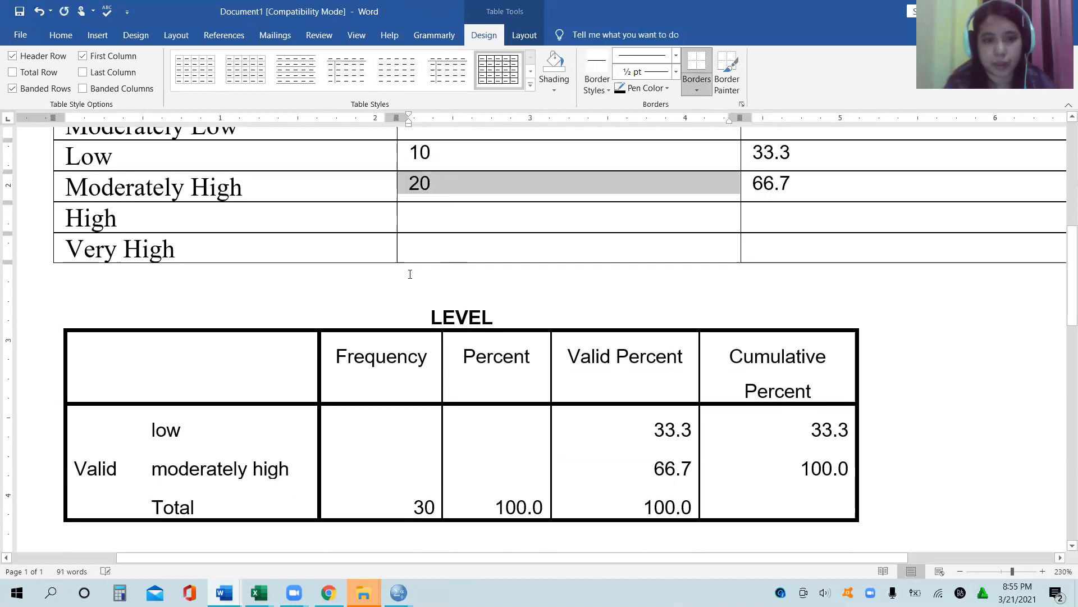
Step: Add a closing row labelled Total and move the LEVEL table's total frequency 30 and percent 100.0 into it
drag(399, 498, 500, 512)
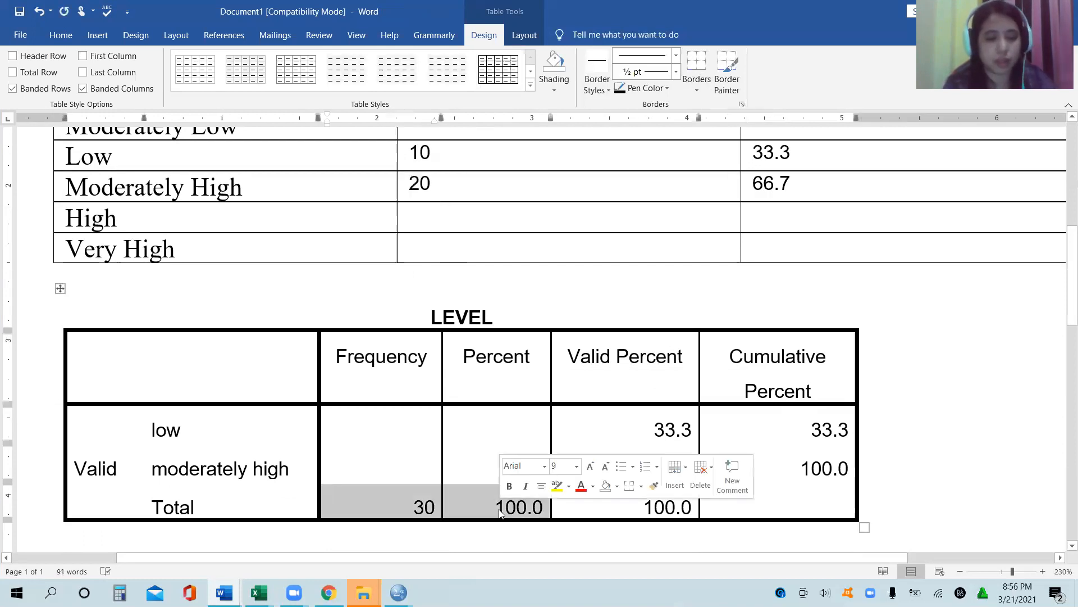
key(ctrl+x)
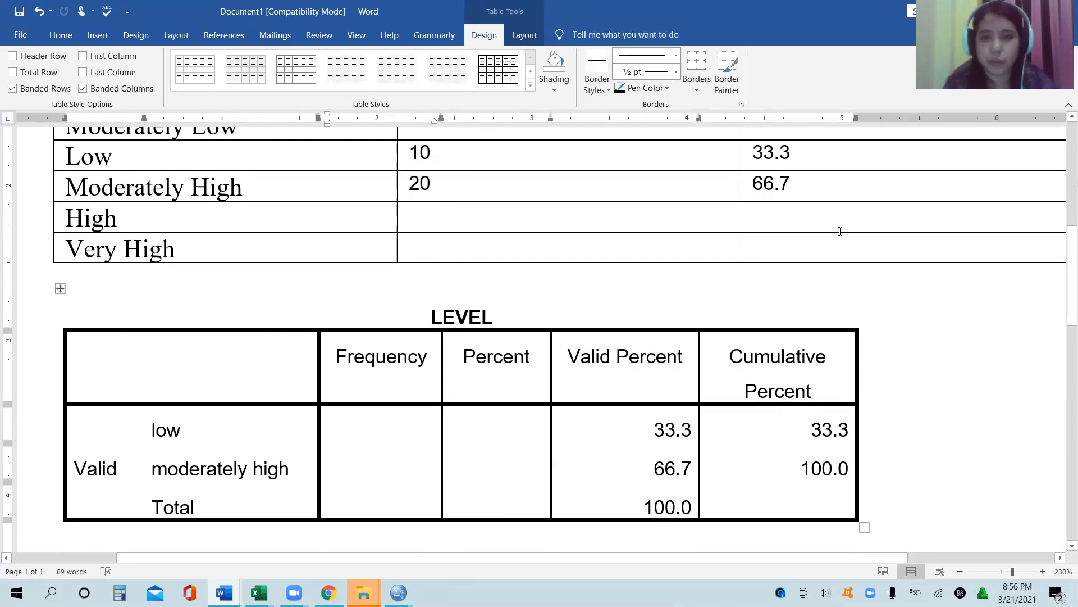
click(820, 251)
key(Tab)
text(Tota)
key(Tab)
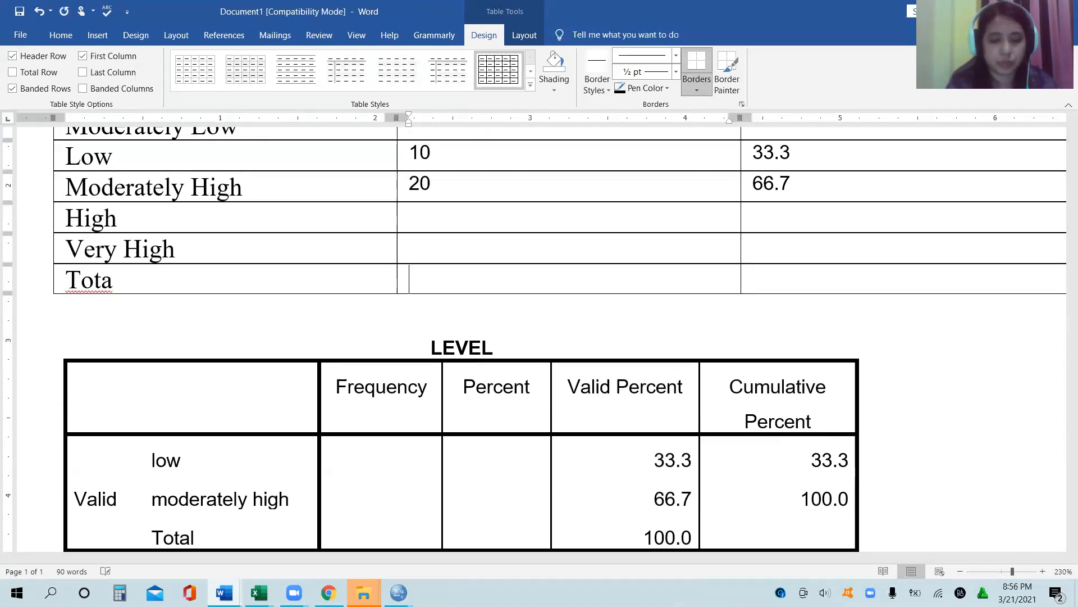
key(Left)
text(l)
key(Tab)
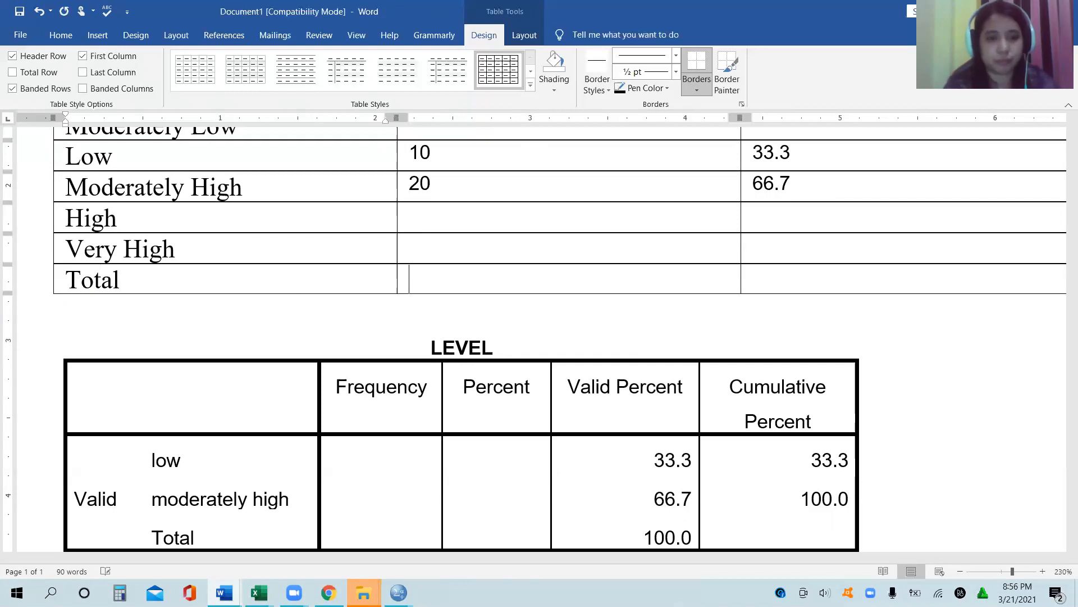
key(ctrl+v)
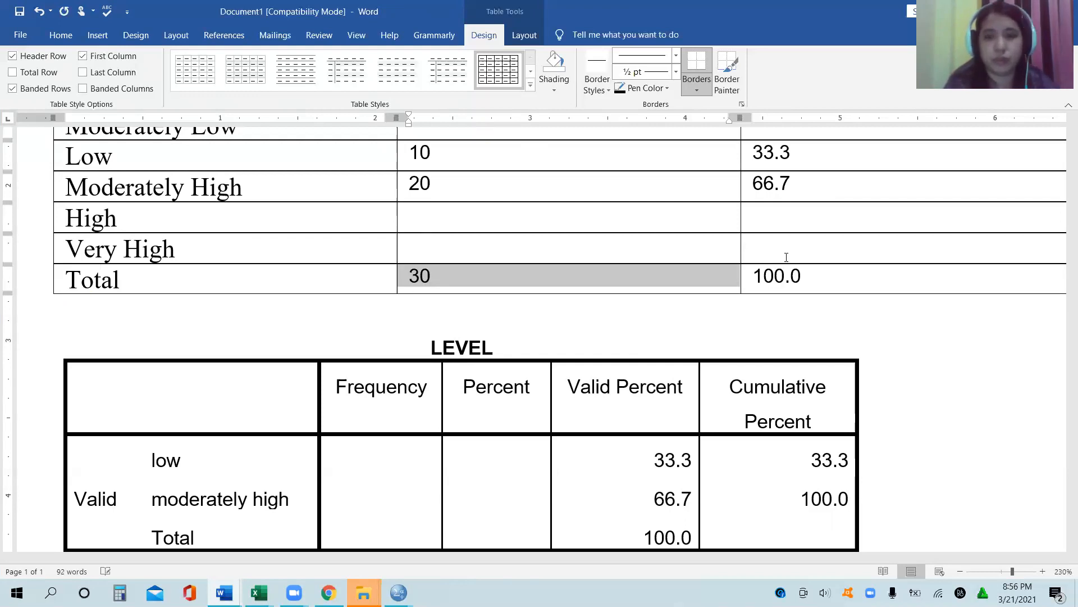
Step: Delete the leftover LEVEL output table between the new table and the Table 2 caption
drag(638, 330, 684, 137)
scroll(680, 168, up, 2)
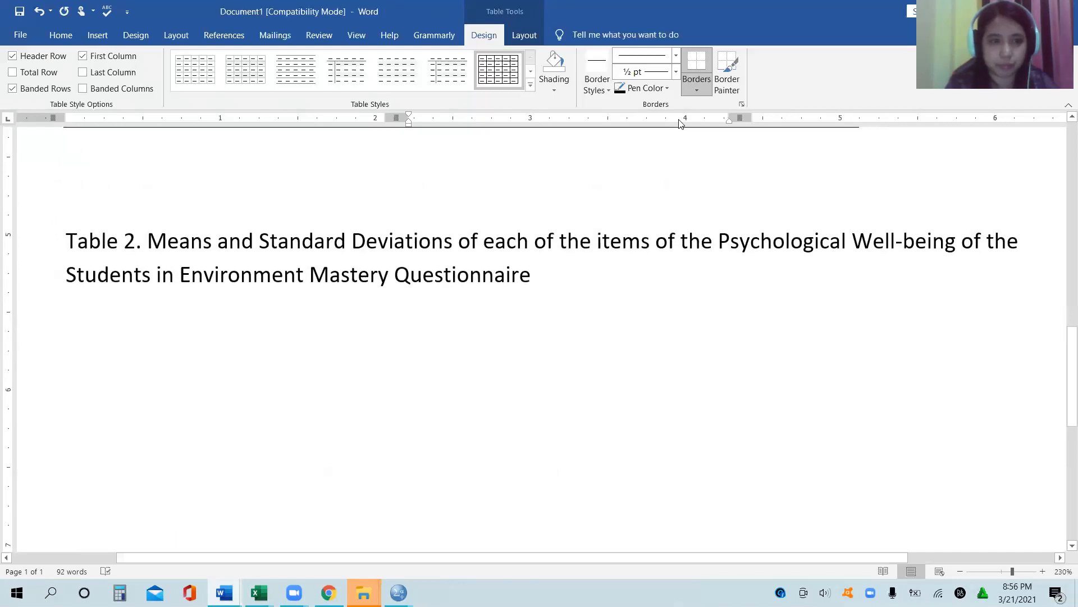
key(BackSpace)
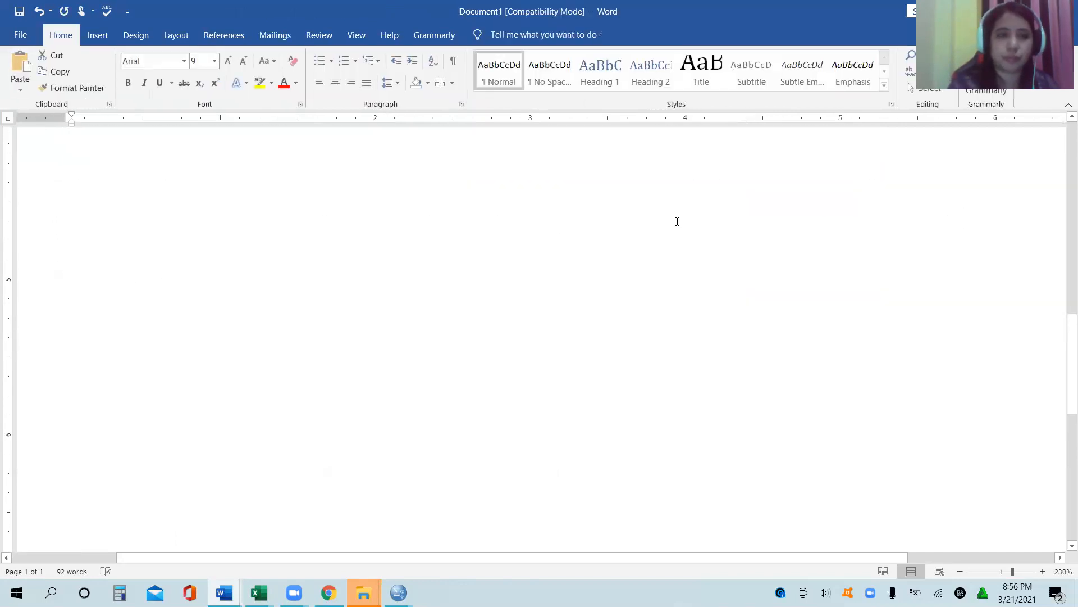
Step: Enter 0 as both frequency and percent in the Very Low and Moderately Low rows
key(Up)
key(Up)
key(Up)
key(Up)
key(Up)
key(Up)
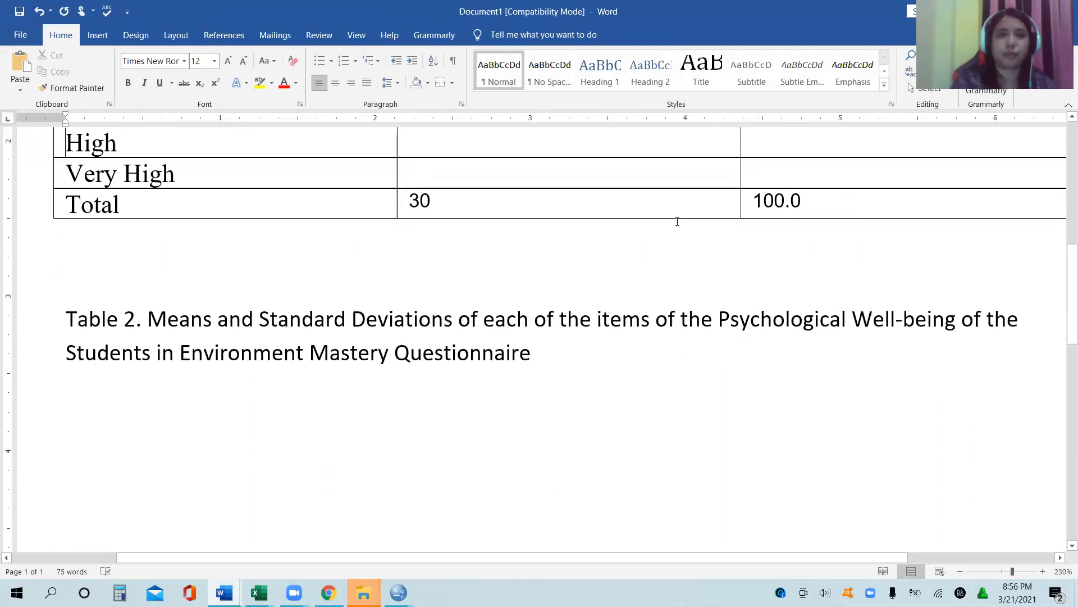
key(Up)
key(Up)
key(Up)
key(Up)
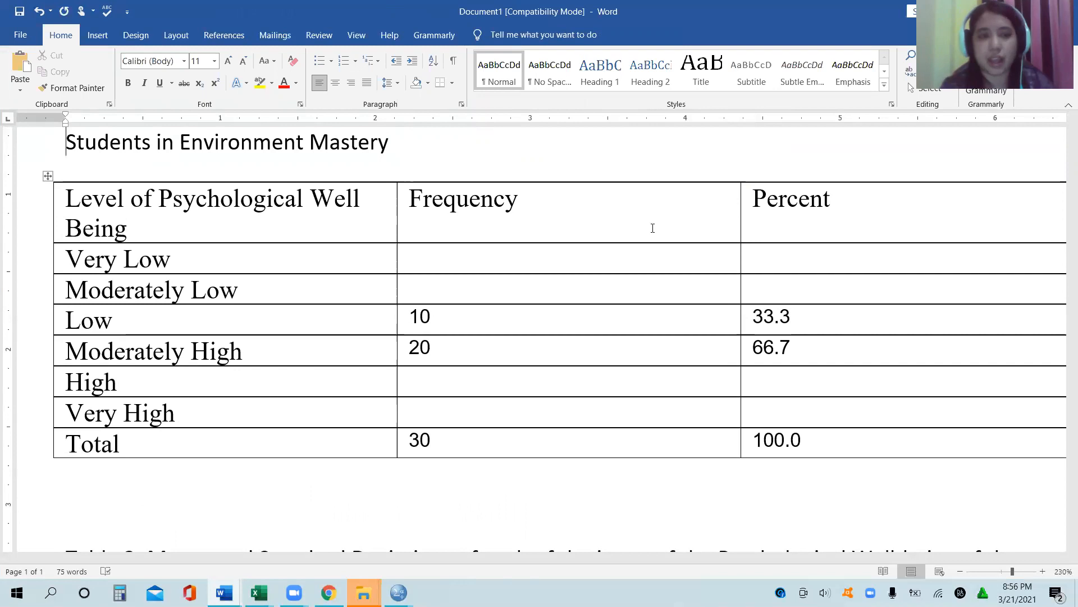
click(616, 254)
text(0)
key(Tab)
text(0)
key(Tab)
key(Tab)
text(0)
Step: Enter 0 as both frequency and percent in the High and Very High rows
key(Tab)
text(0)
key(Tab)
key(Tab)
key(Tab)
key(Tab)
key(Tab)
key(Tab)
key(Tab)
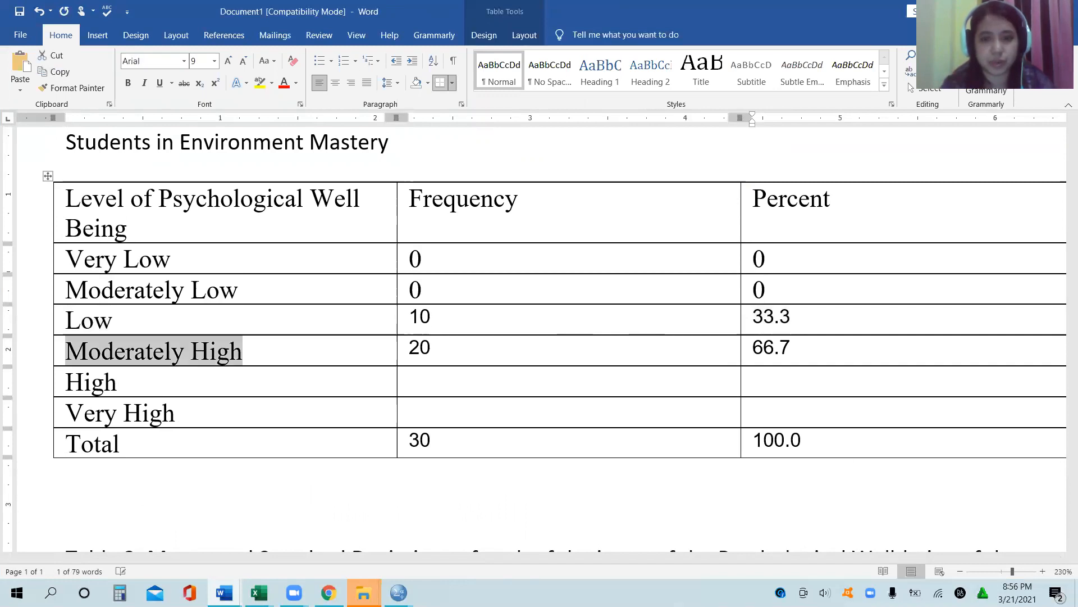
key(Tab)
text(0)
key(Tab)
text(0)
key(Tab)
key(Tab)
text(0)
key(Tab)
text(0)
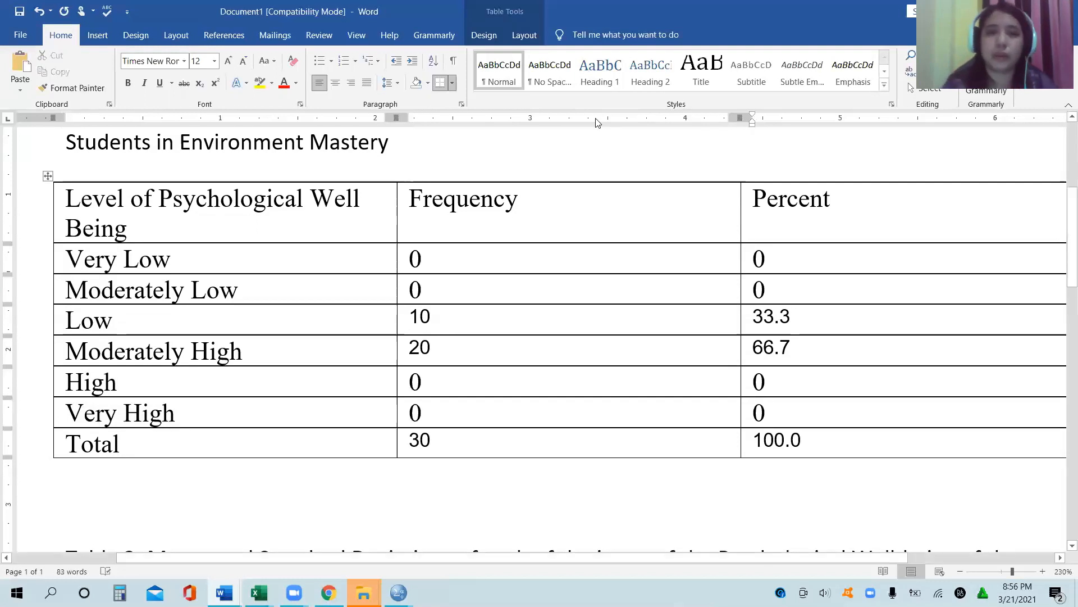
Step: Centre the Frequency and Percent columns and widen the first column until its heading fits on one line
drag(518, 197, 799, 450)
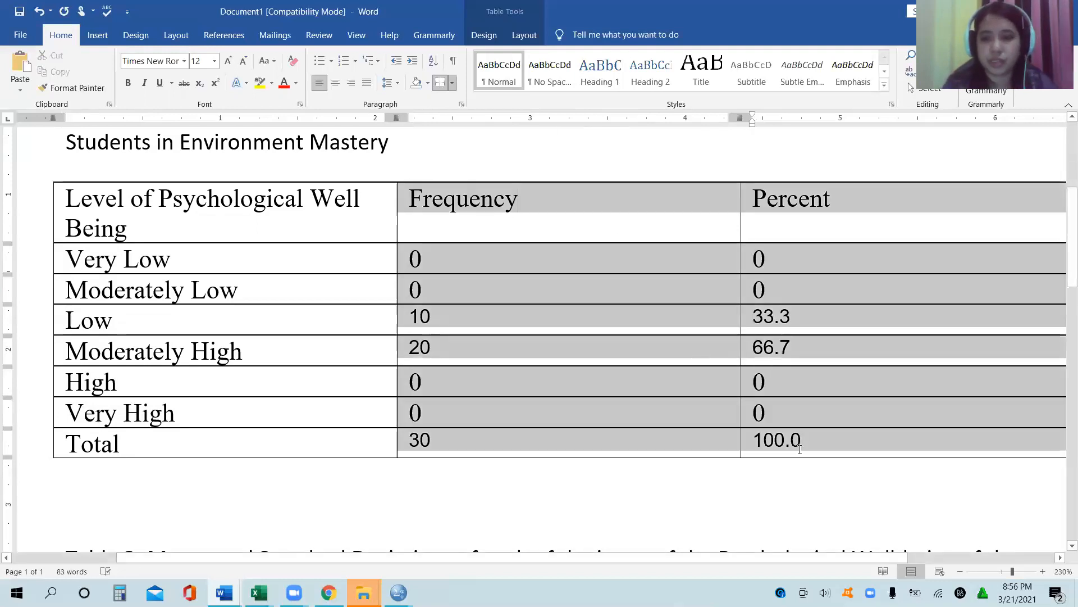
click(334, 85)
click(271, 255)
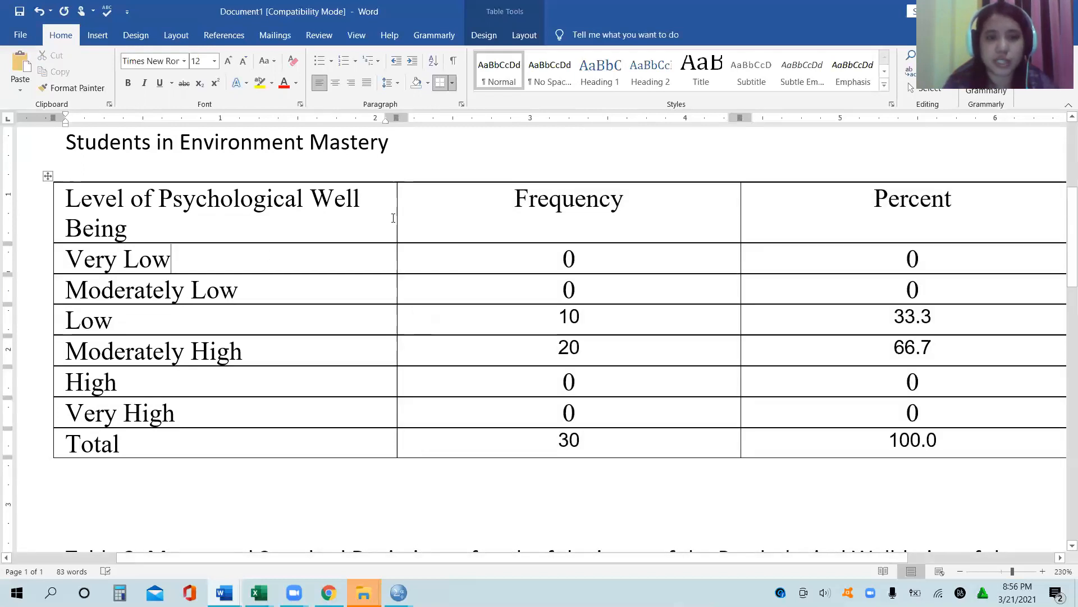
drag(396, 204, 490, 212)
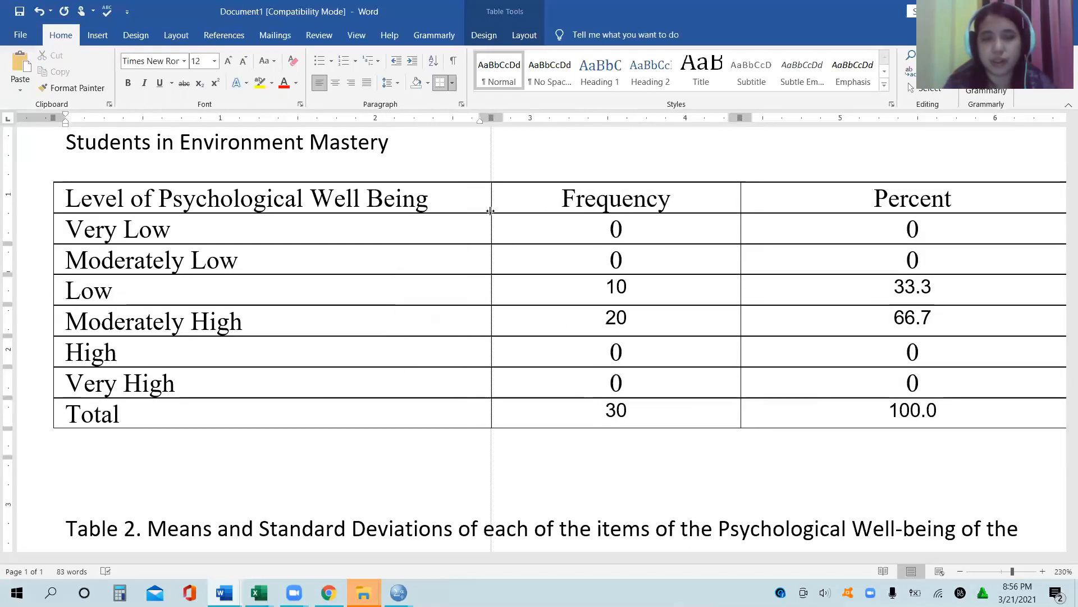
click(413, 454)
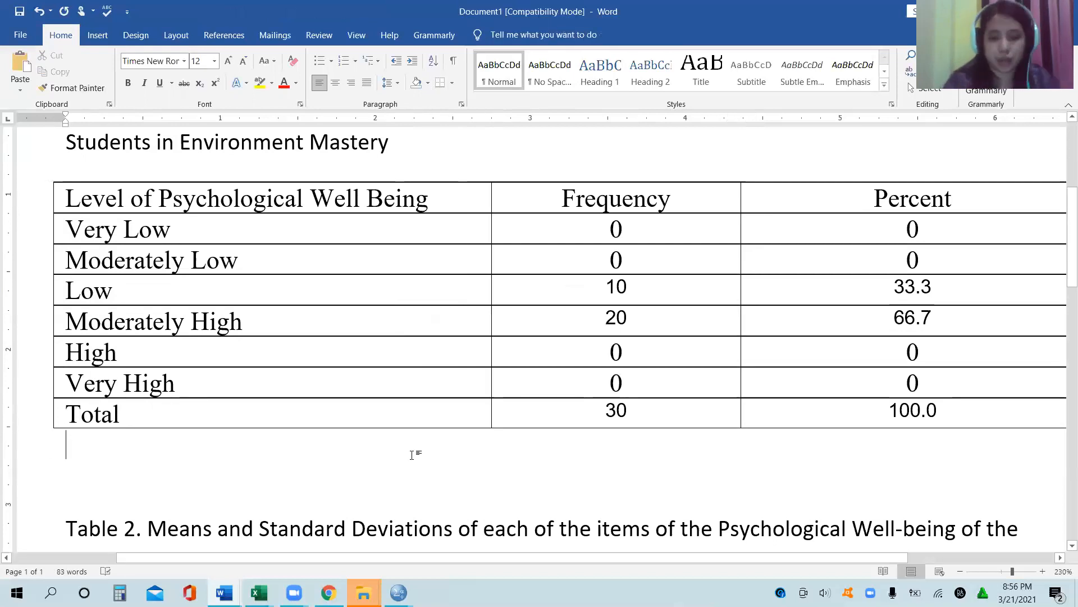
Step: Switch to the Environmental Mastery data set in SPSS, open the Frequencies analysis and remove LEVEL and MEAN from its variables
key(Down)
key(Down)
key(Down)
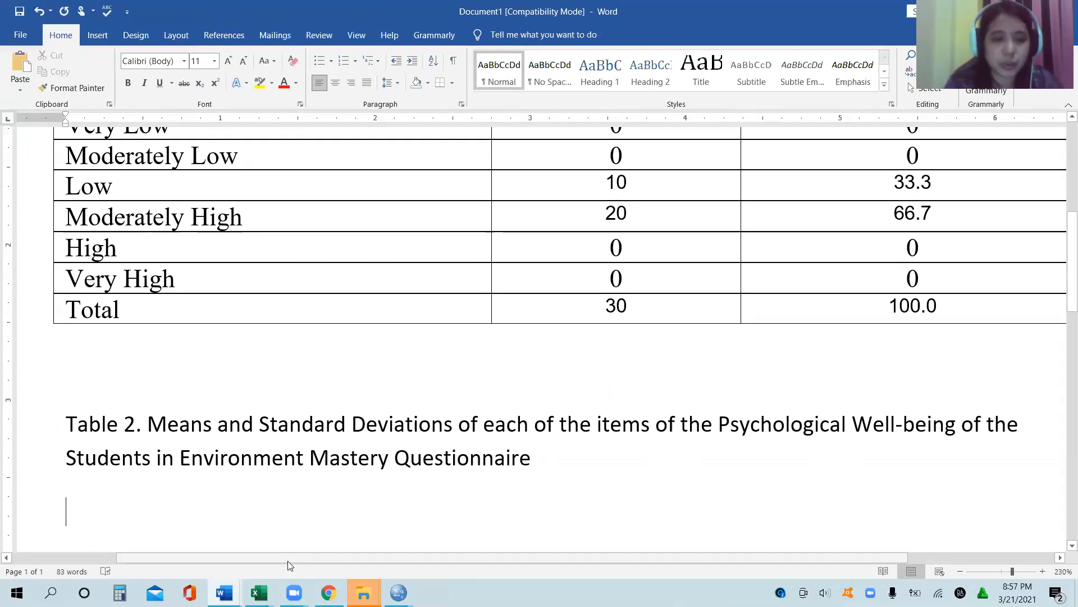
mouse_move(399, 592)
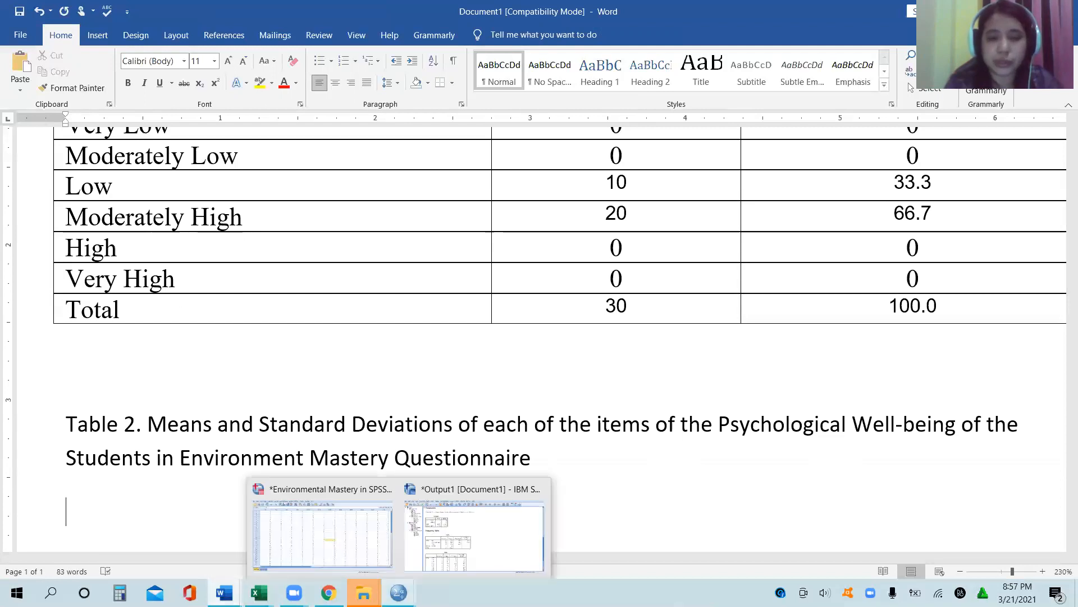
click(344, 543)
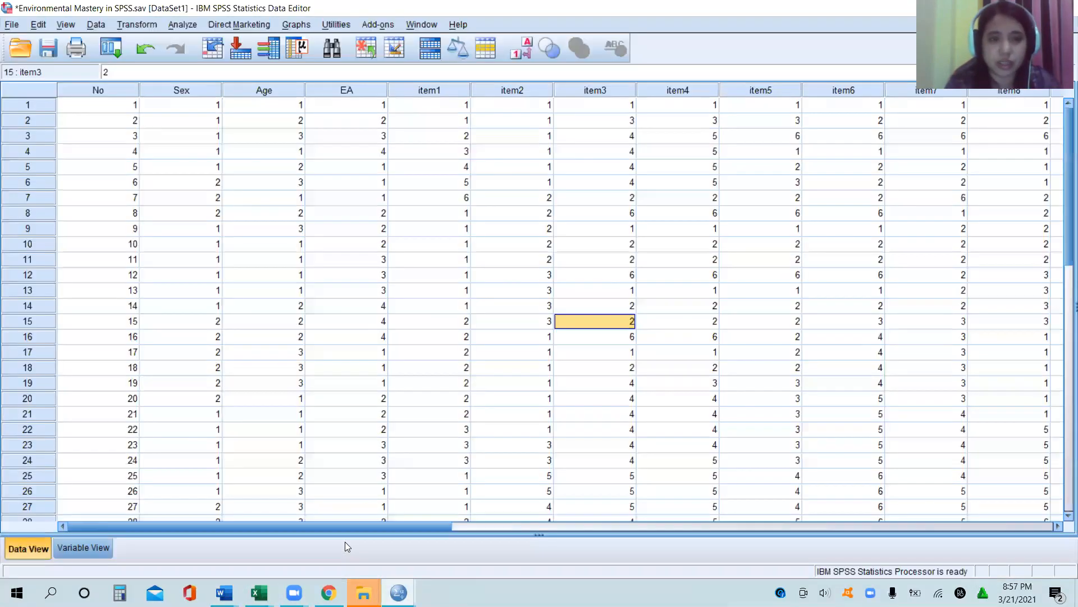
click(378, 304)
click(197, 202)
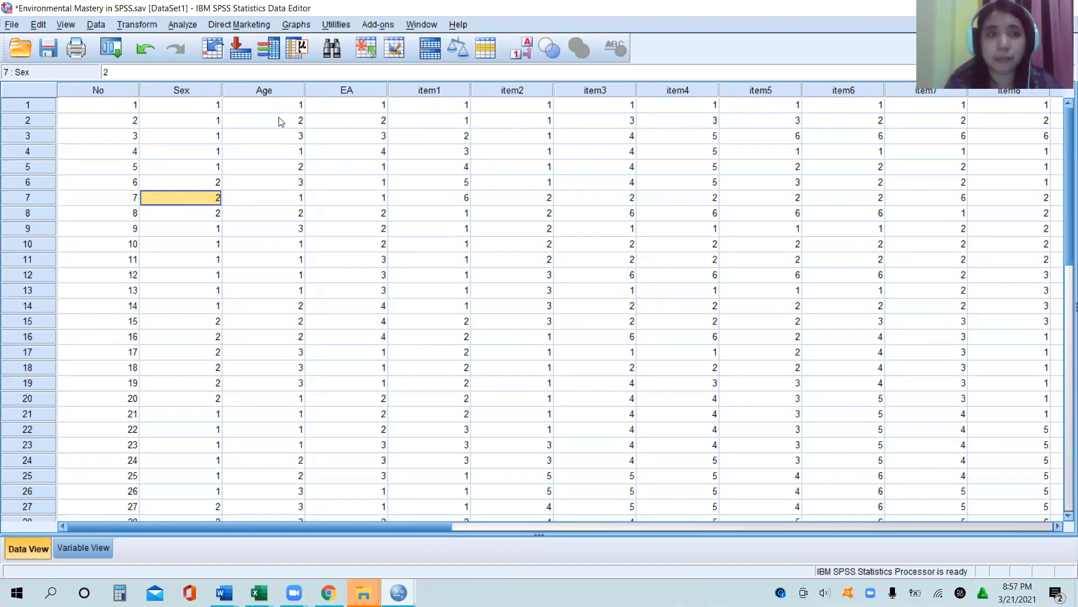
click(191, 27)
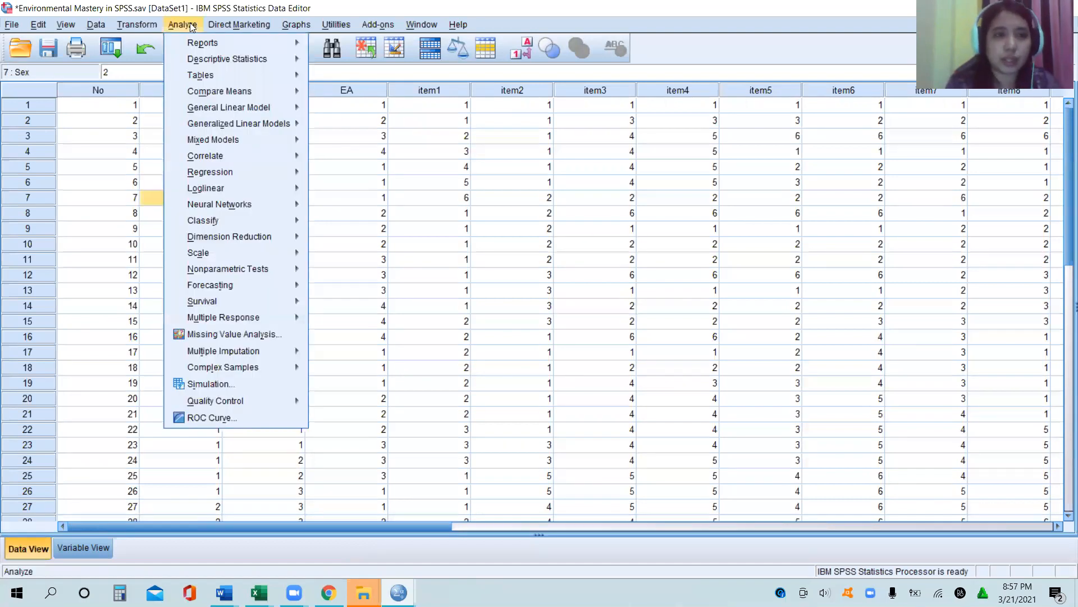
mouse_move(207, 57)
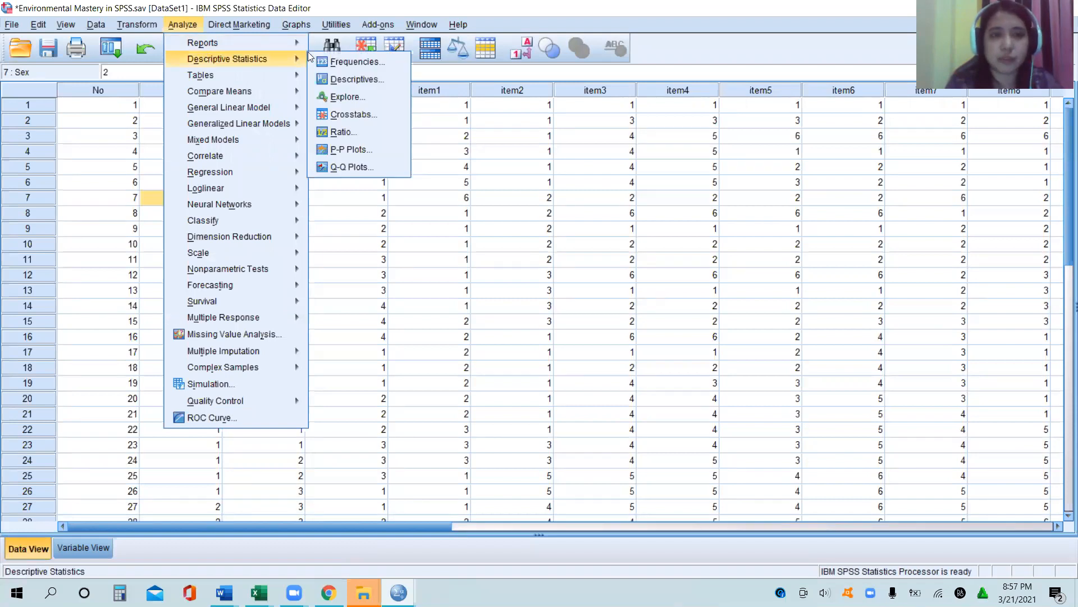
click(361, 60)
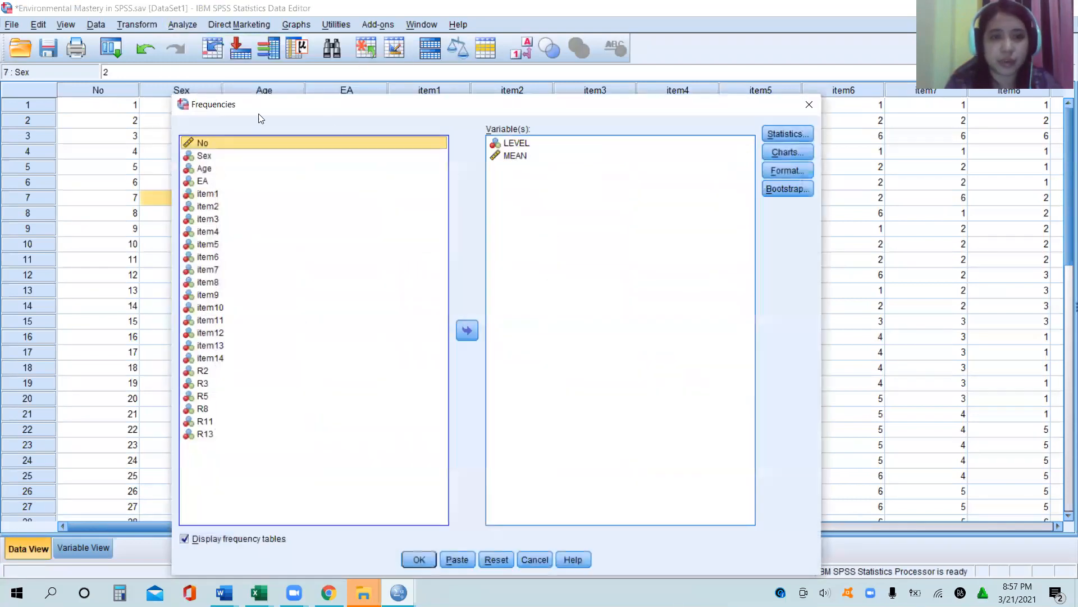
double_click(513, 143)
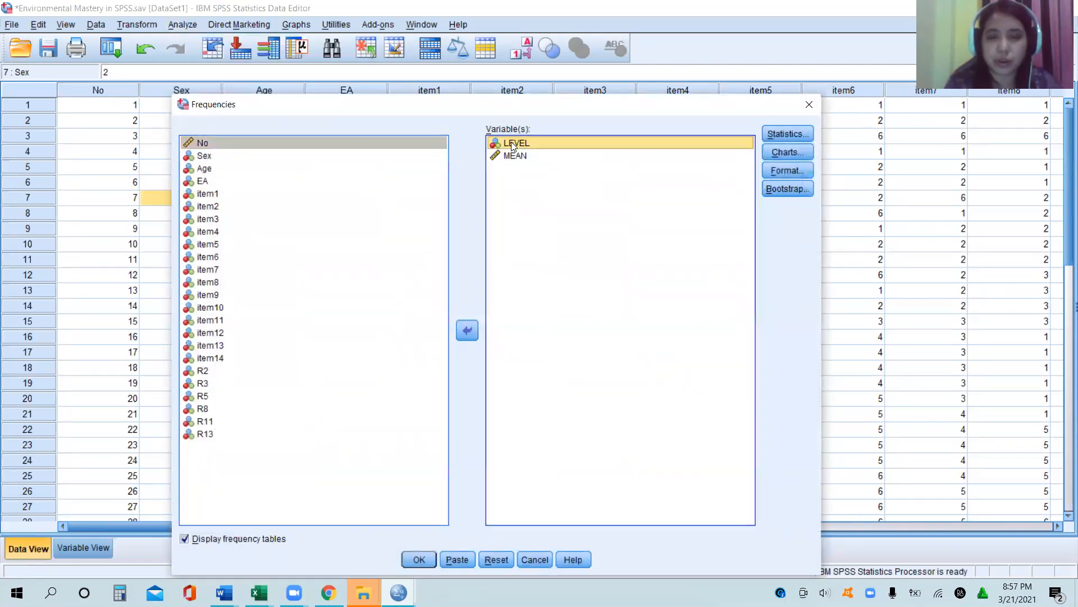
double_click(513, 145)
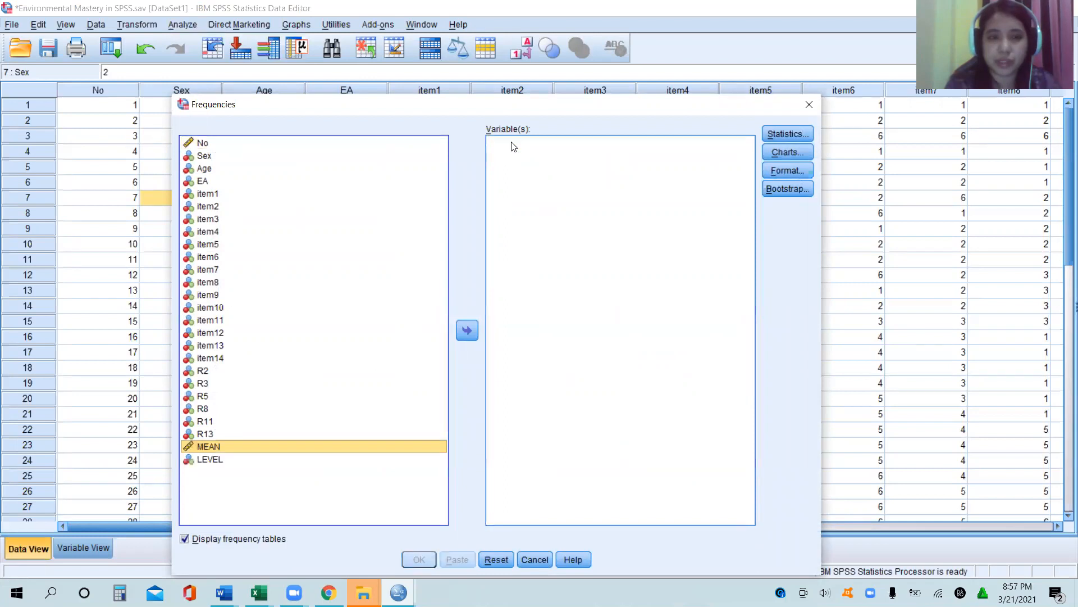
Step: Add item1 through item14 as the variables of the Frequencies analysis
click(207, 194)
key(shift+Down)
key(shift+Down)
key(shift+Down)
key(shift+Down)
key(shift+Down)
key(shift+Down)
key(shift+Down)
key(shift+Down)
key(shift+Down)
key(shift+Down)
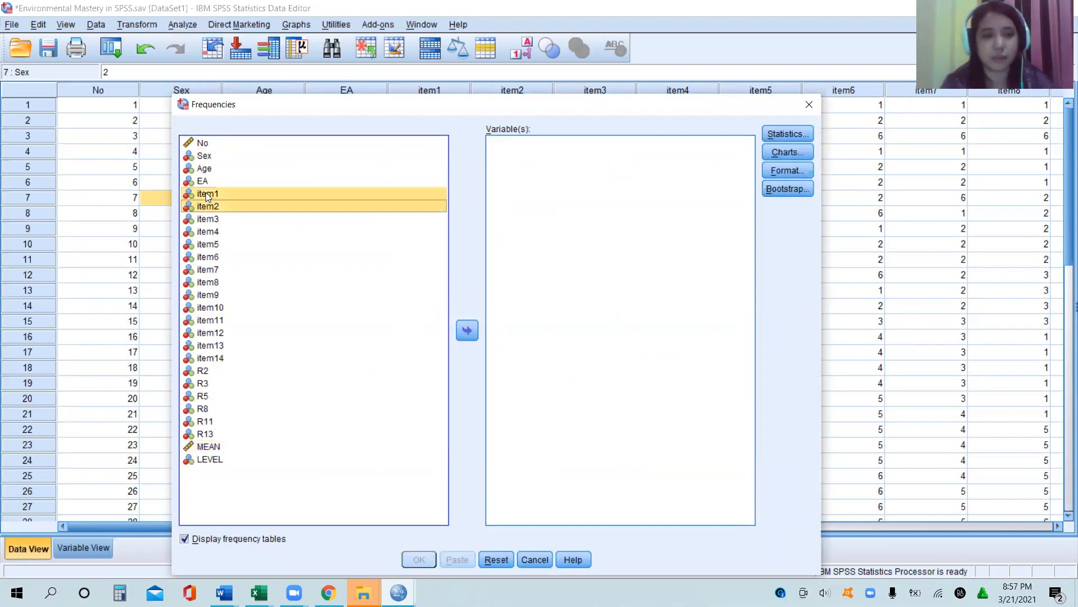
key(shift+Down)
key(shift+Down)
key(shift+Down)
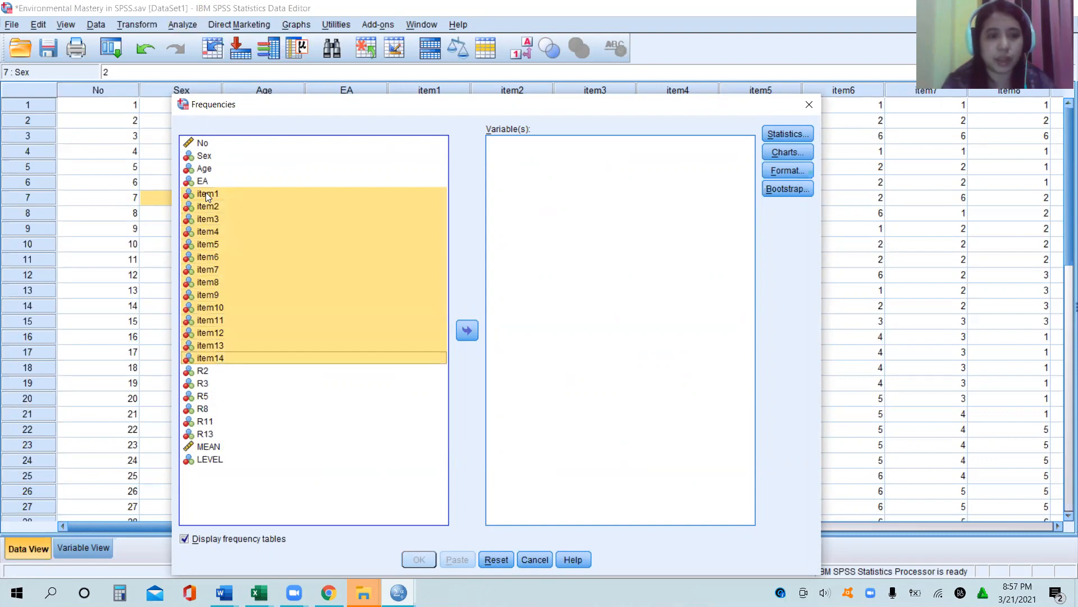
click(471, 330)
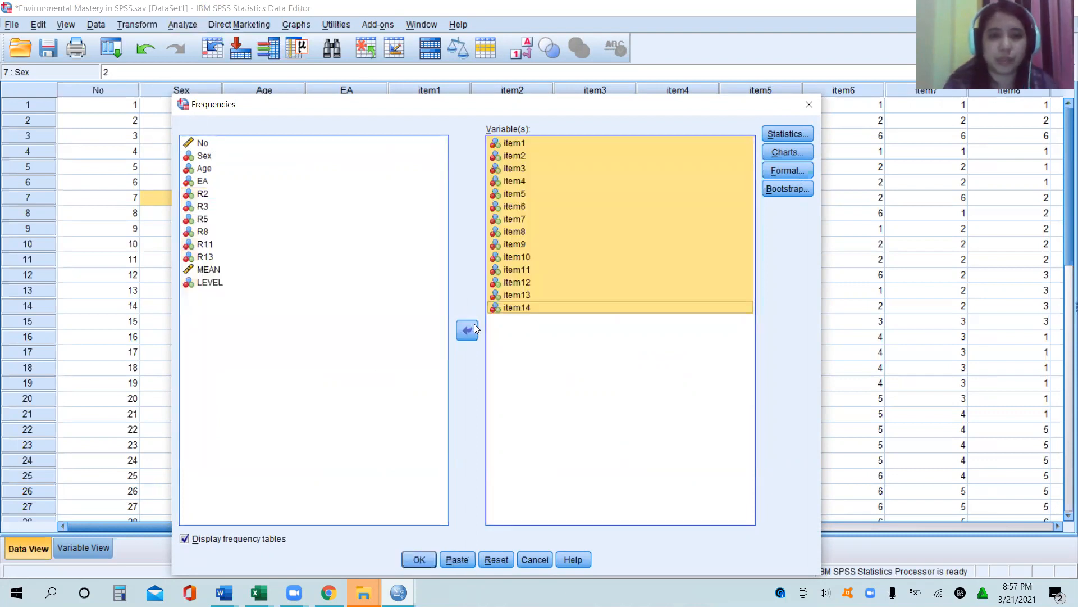
Step: Run the Frequencies analysis with the mean and standard deviation statistics, leaving out the frequency tables
click(788, 134)
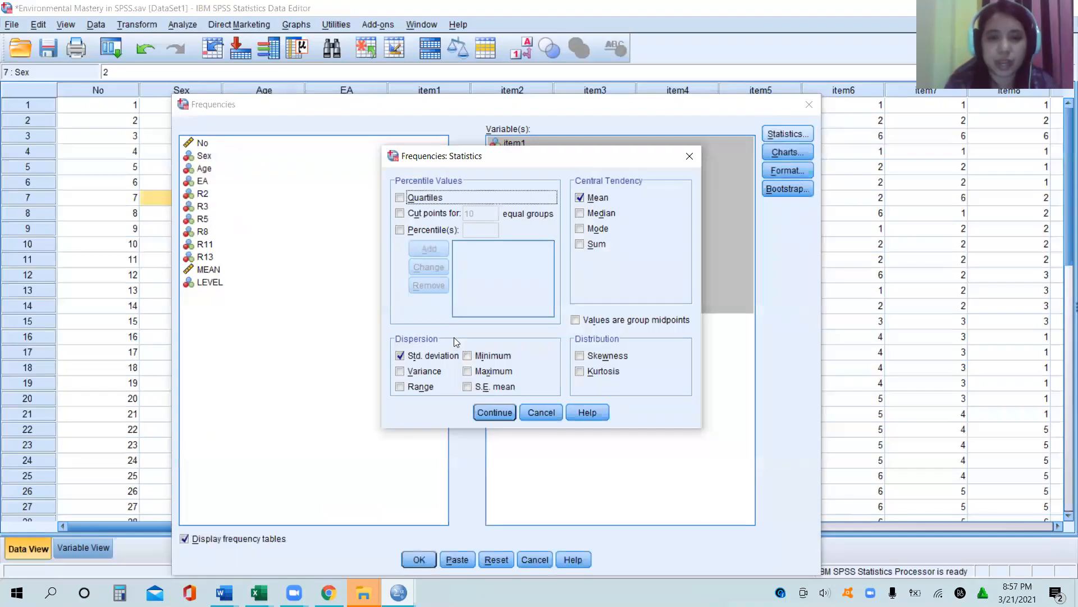
click(502, 412)
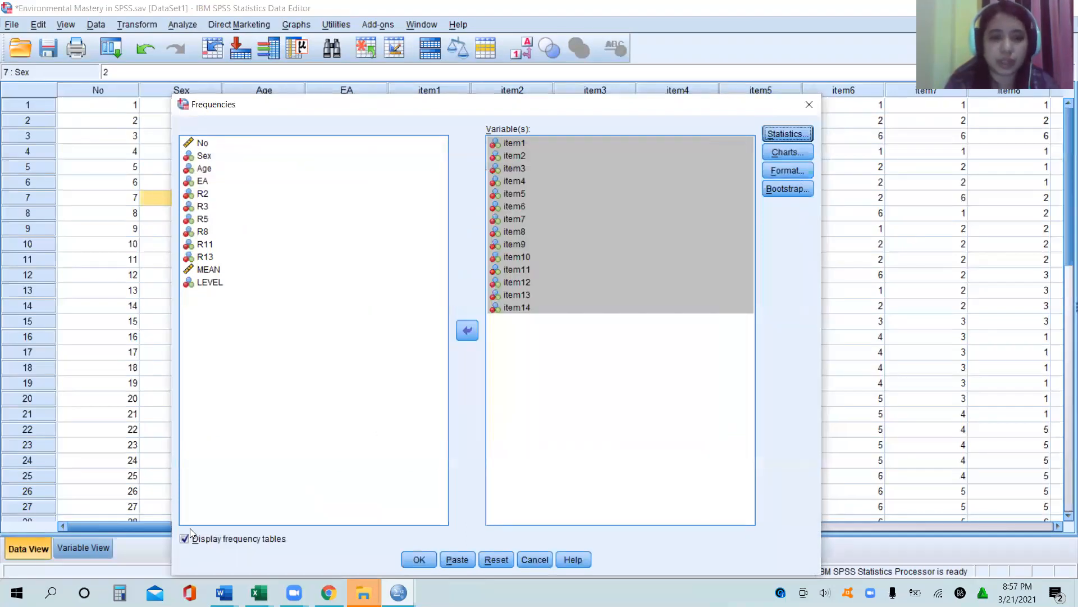
click(181, 540)
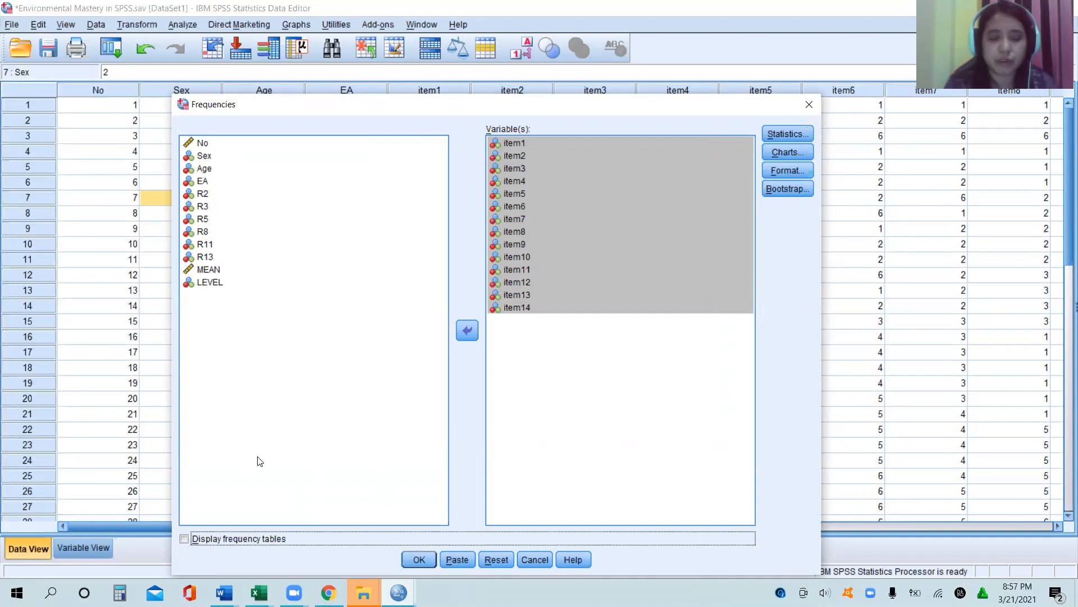
click(418, 560)
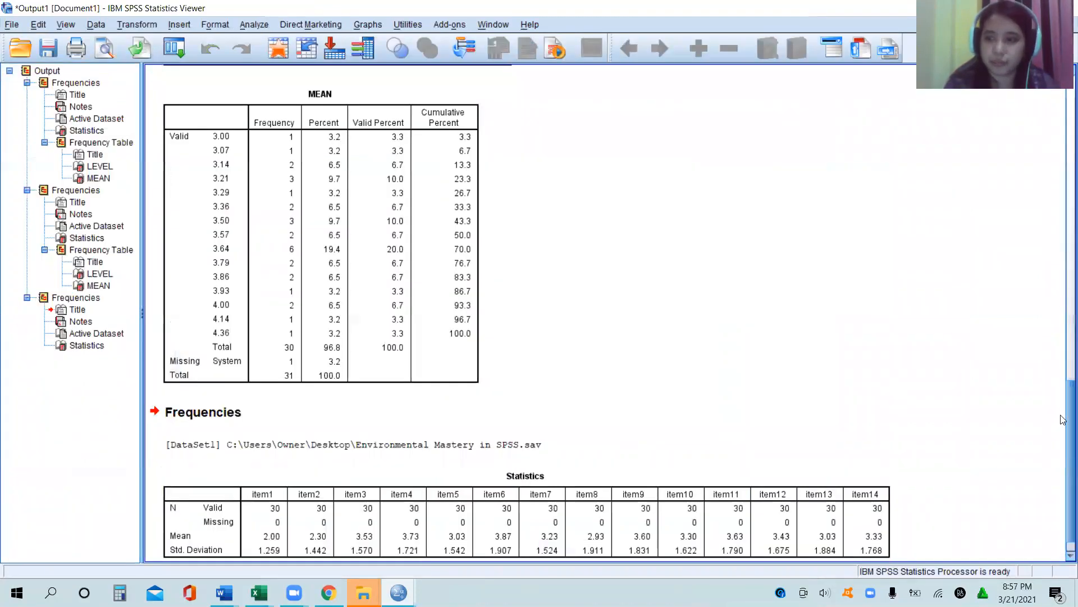
Step: Open the item1–item14 Statistics table in a separate window and transpose its rows and columns, closing the window when done
click(474, 514)
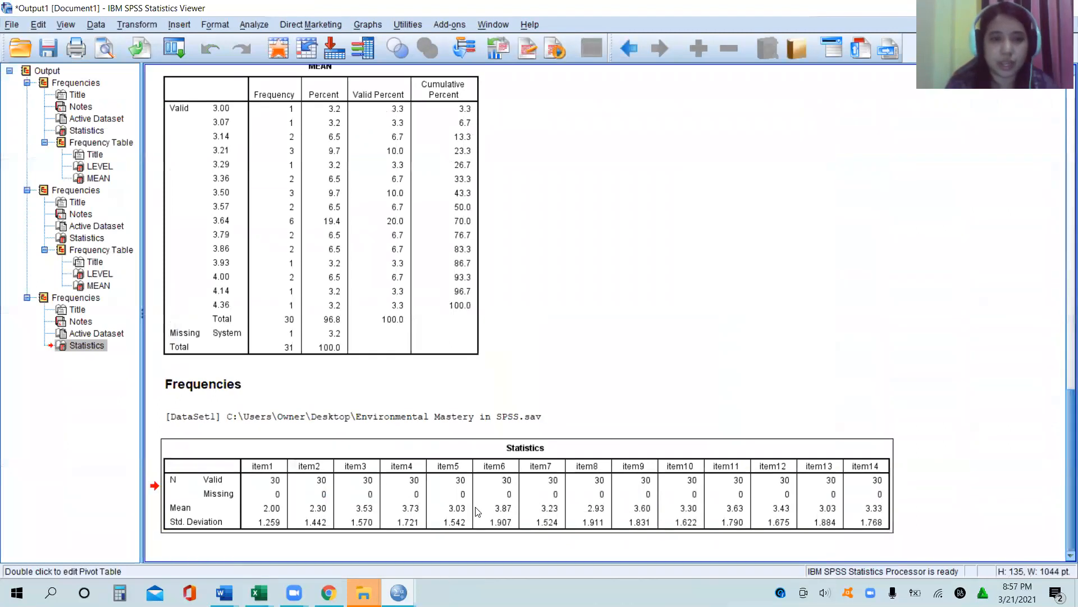
right_click(477, 511)
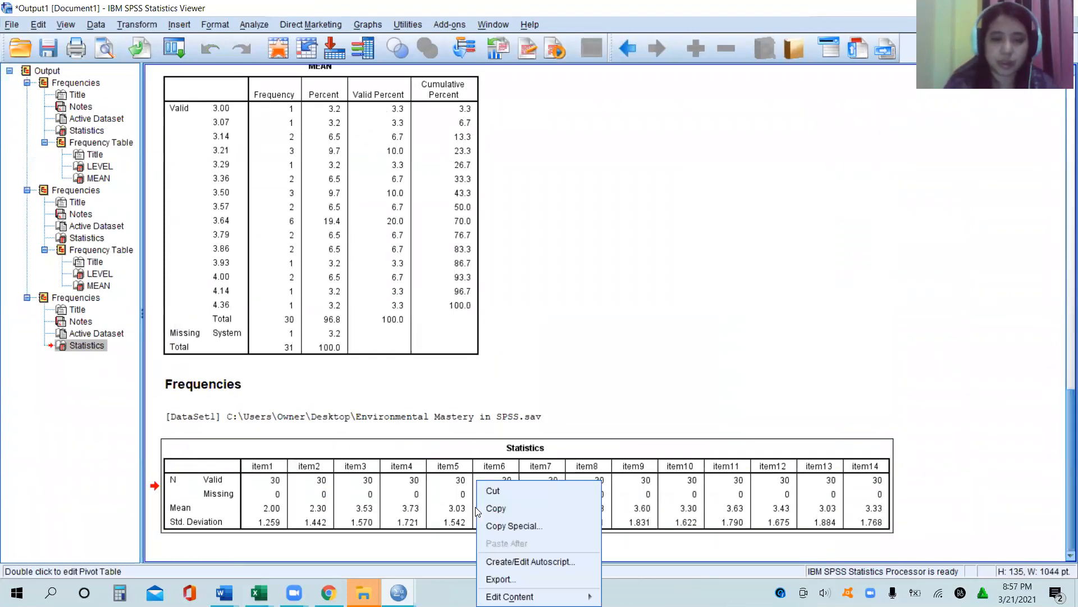
mouse_move(508, 596)
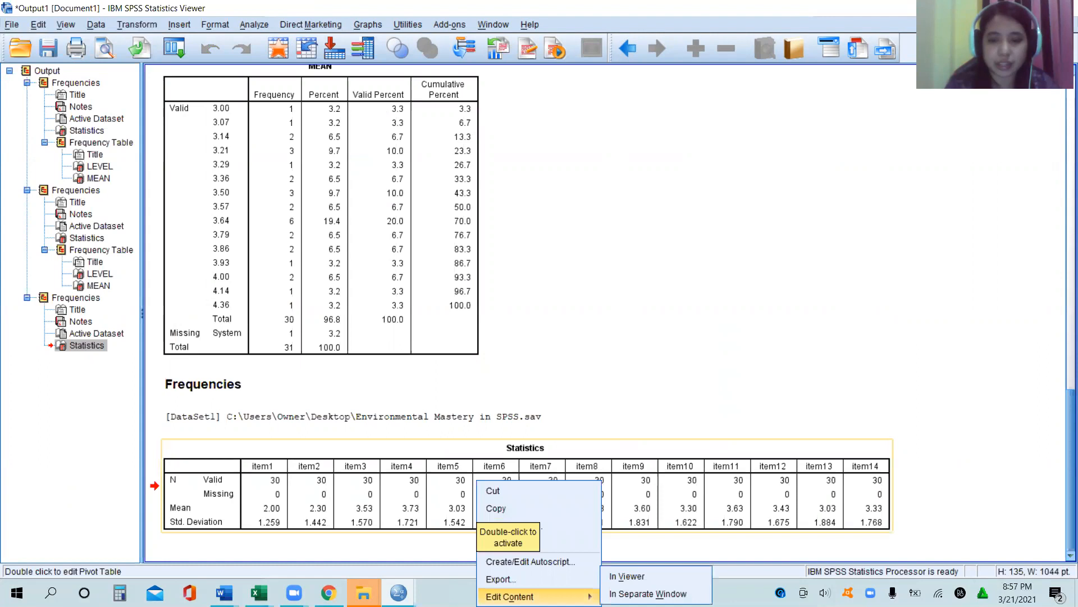
click(646, 594)
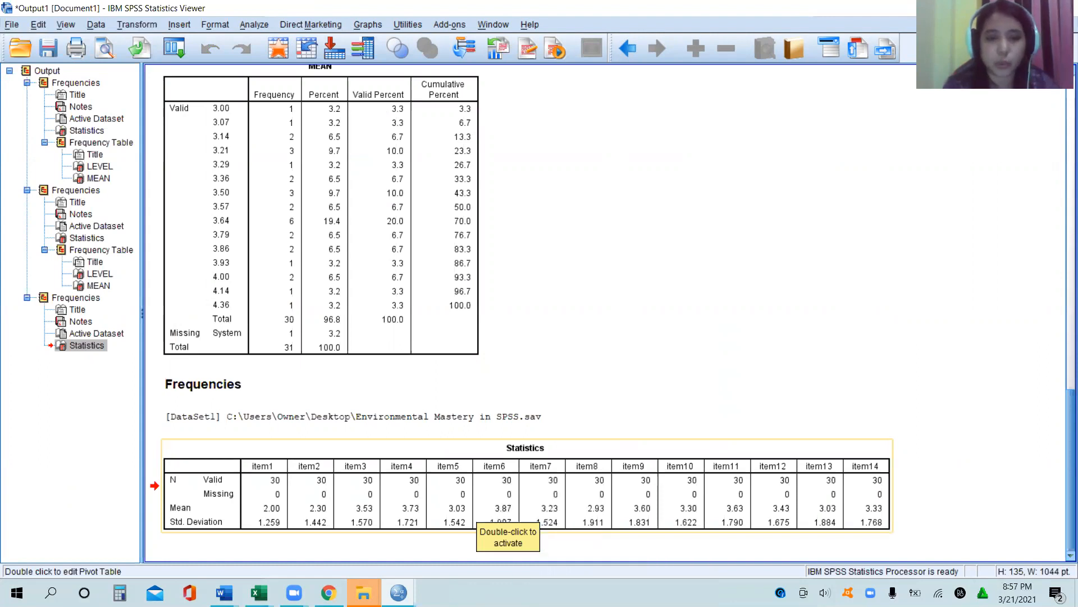
click(130, 25)
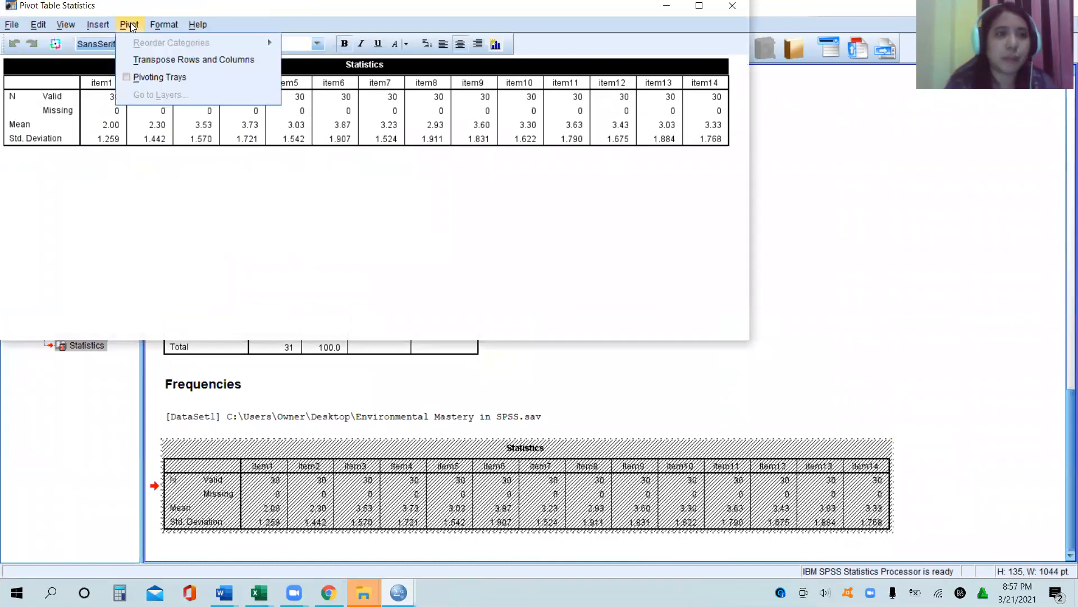
click(149, 57)
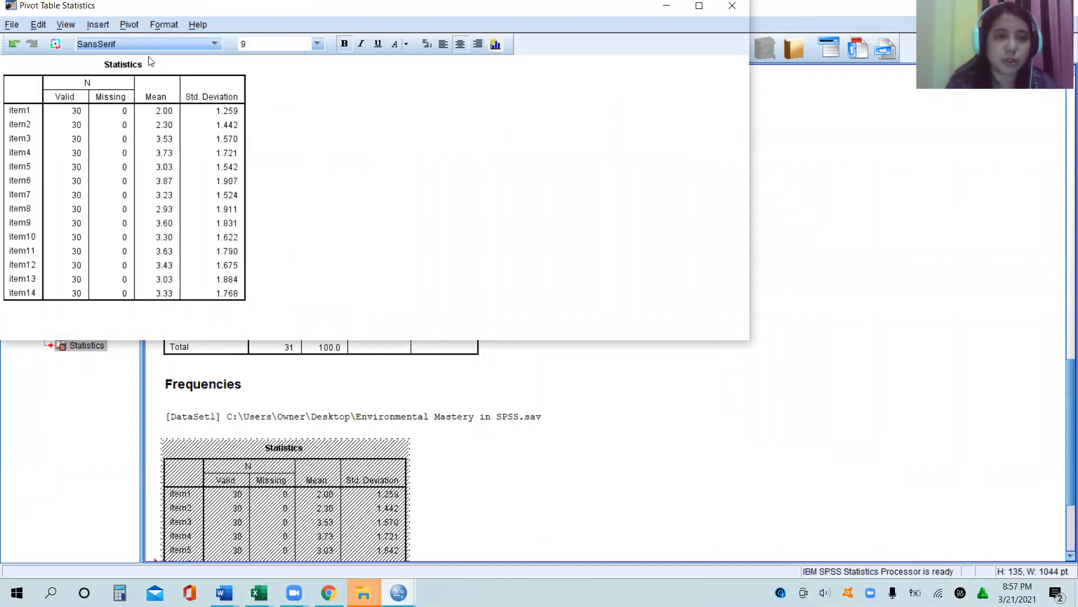
click(732, 6)
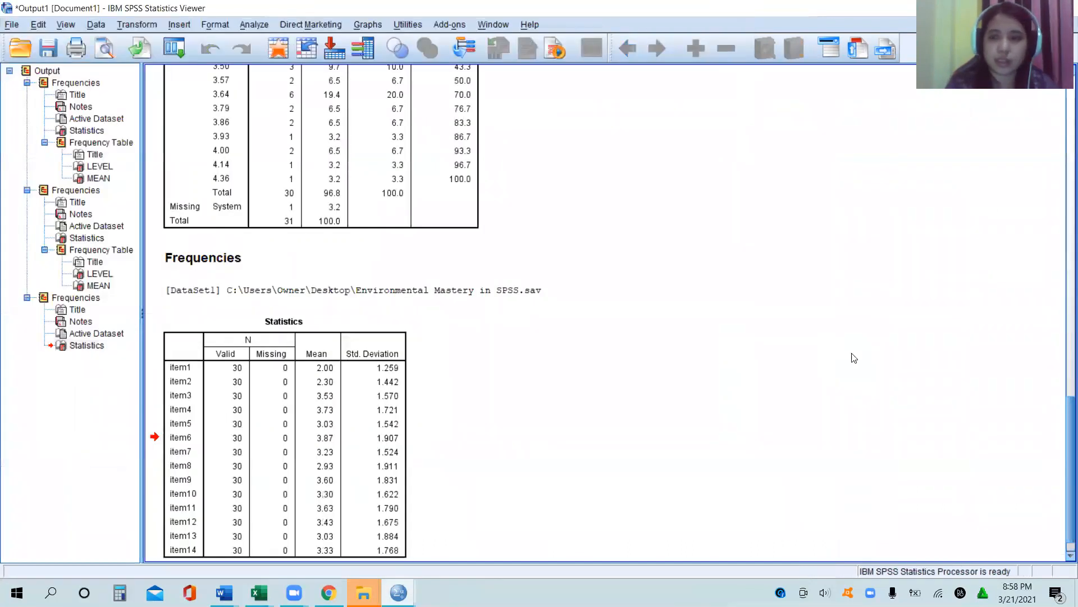
Step: Copy the transposed item Statistics table and paste it below the Table 2 caption in the Word file Document1
scroll(618, 427, down, 1)
click(271, 404)
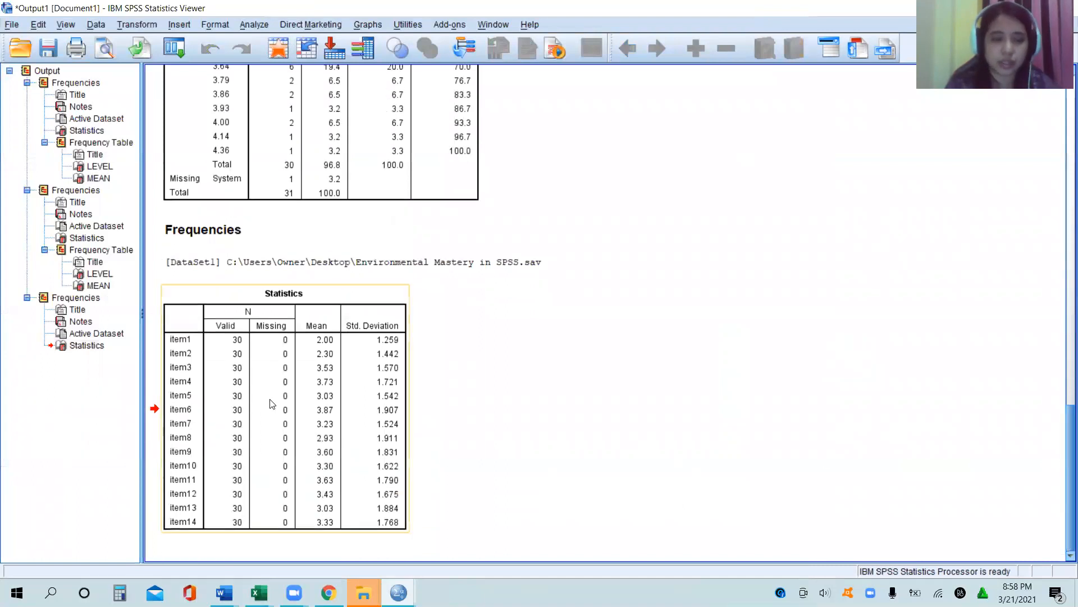
right_click(270, 403)
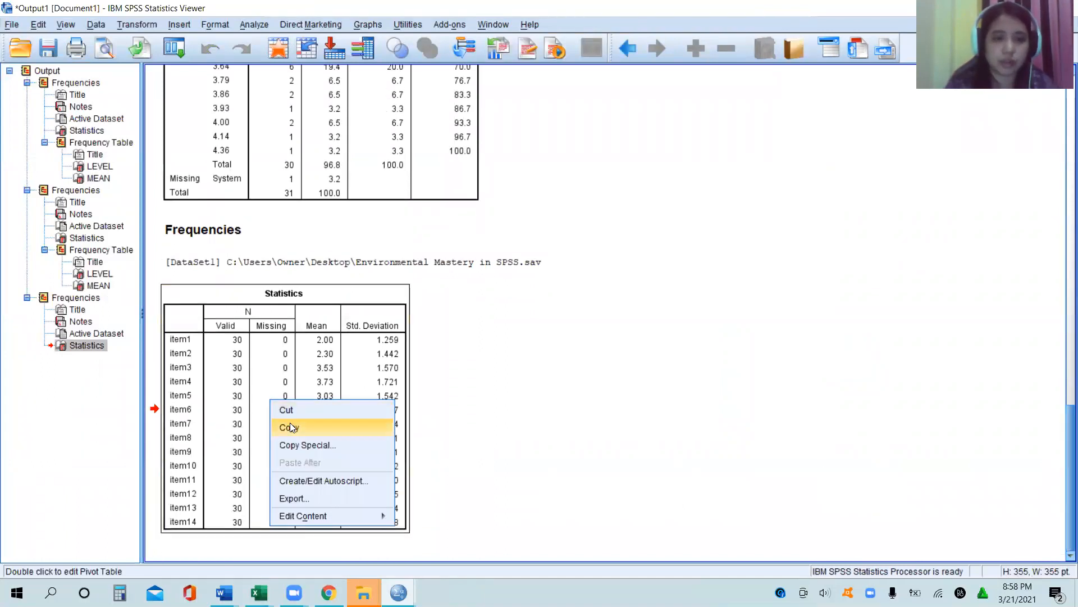
click(292, 426)
click(224, 593)
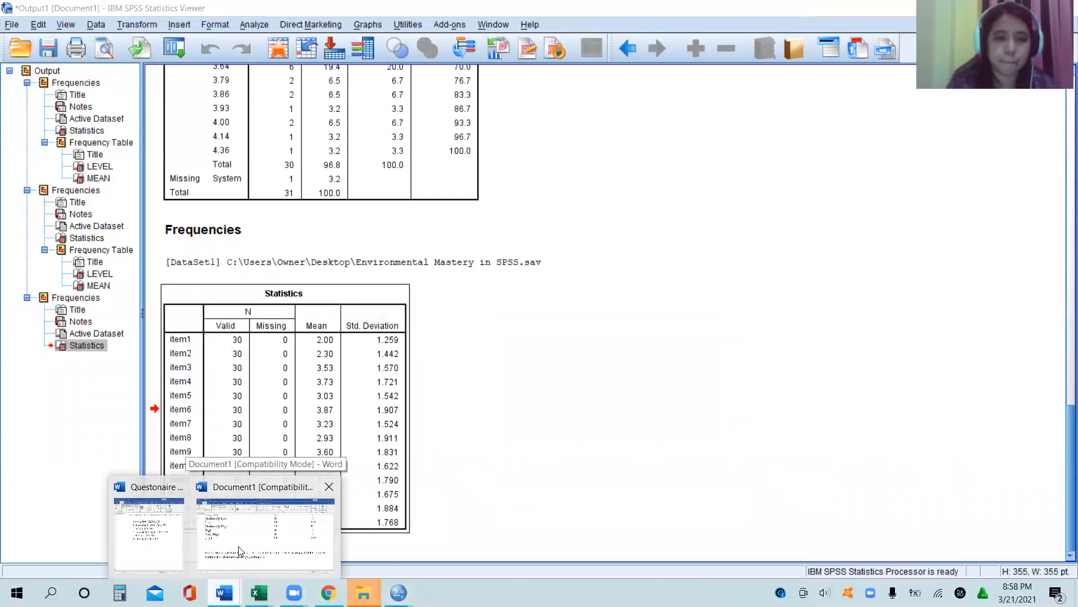
click(240, 549)
key(ctrl+v)
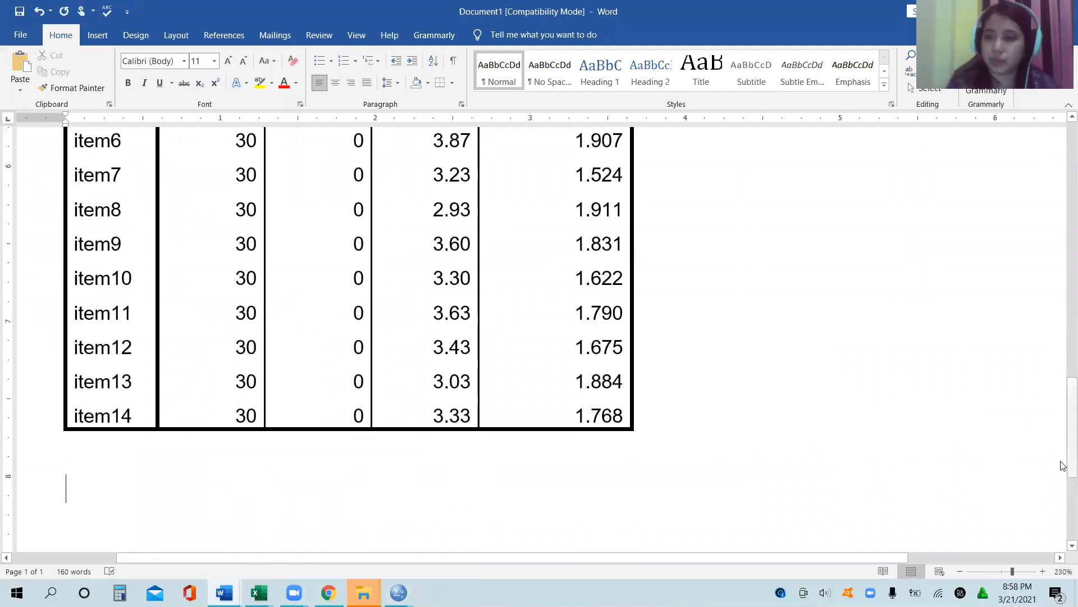
Step: Add the line "Mean: Standard Deviation:" directly beneath the level of psychological well-being table
drag(1063, 463, 1063, 270)
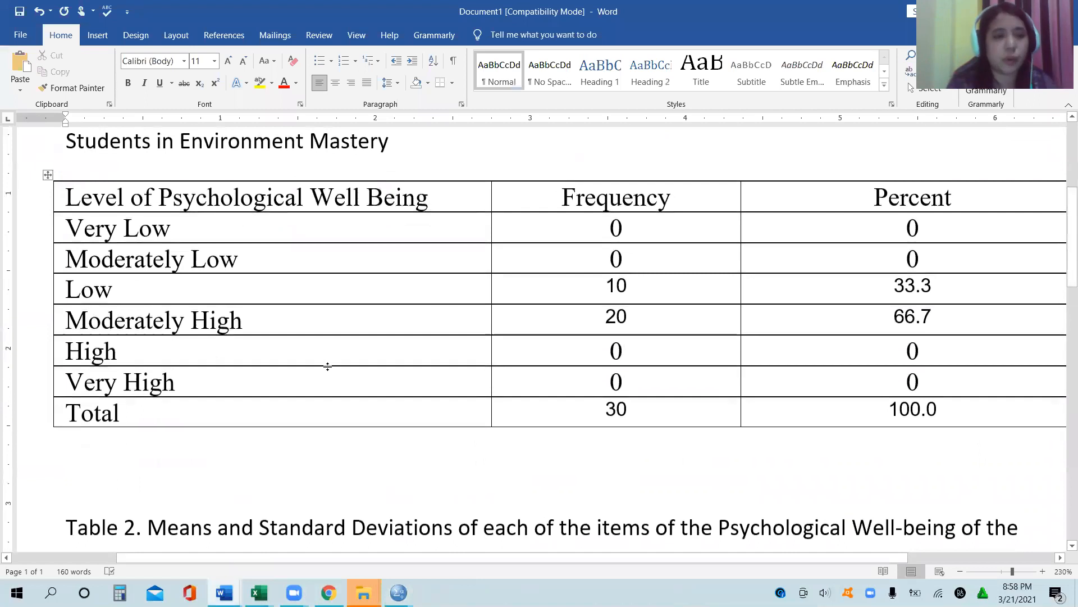
click(128, 444)
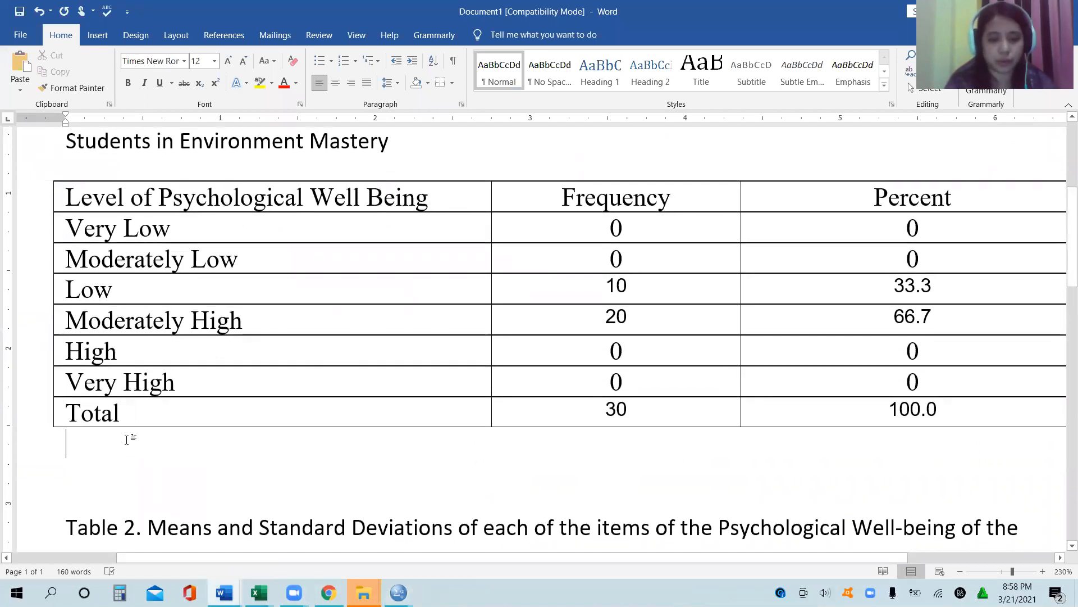
text(Mean:)
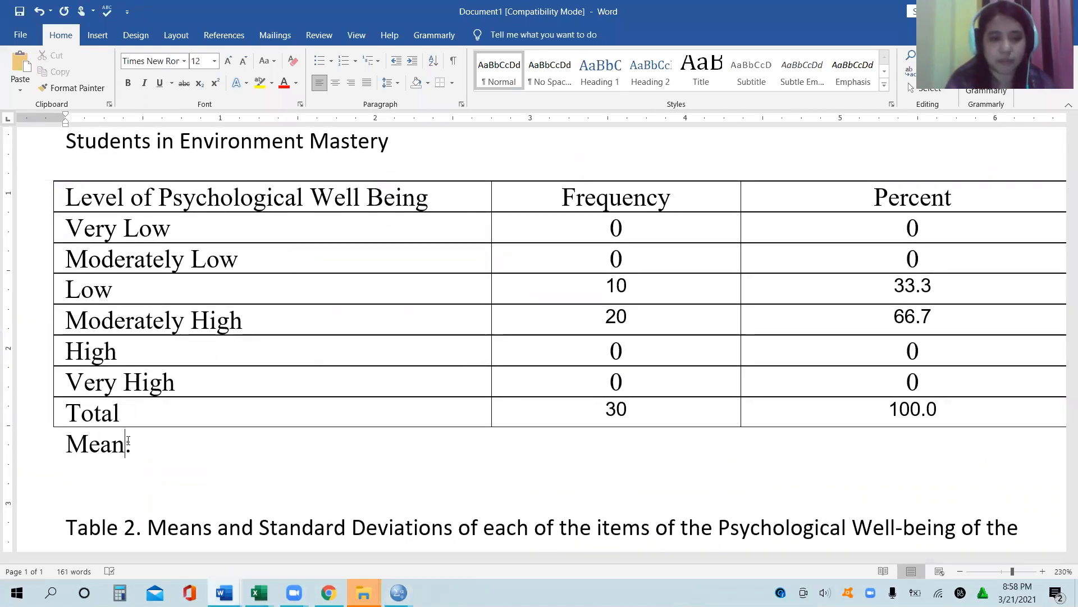
text(  Stand)
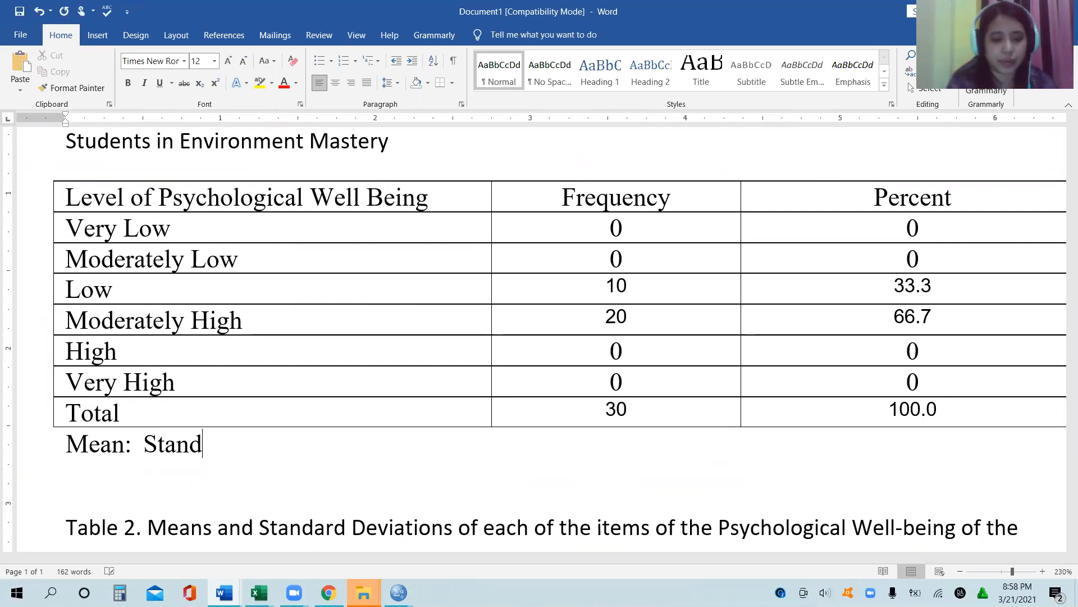
text(ard Devia)
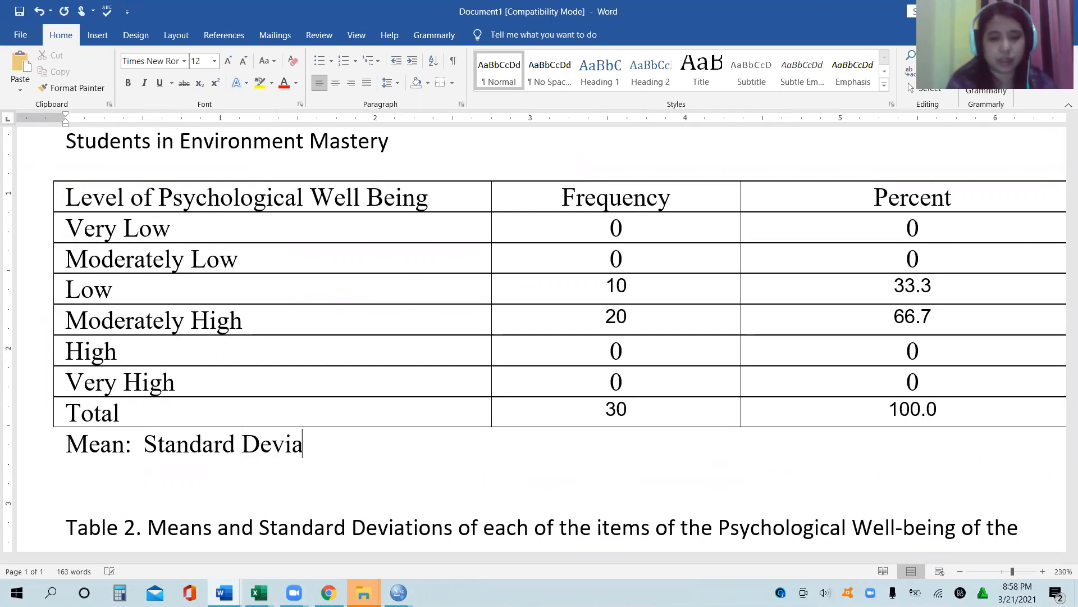
text(tion:)
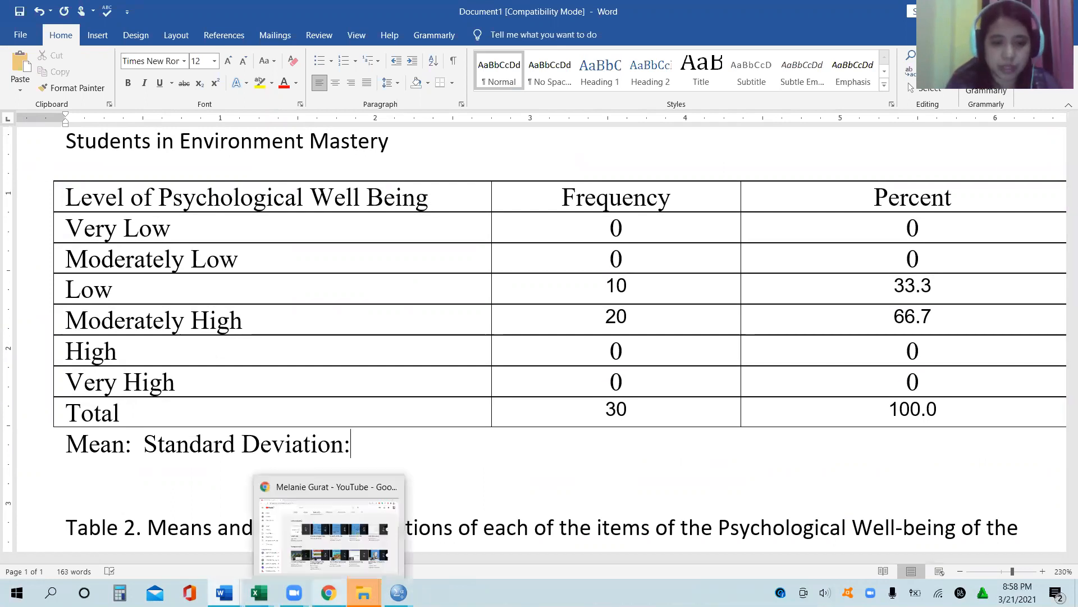
Step: Switch to the SPSS output and select the Statistics table for LEVEL and MEAN from the first Frequencies run
mouse_move(259, 592)
mouse_move(398, 592)
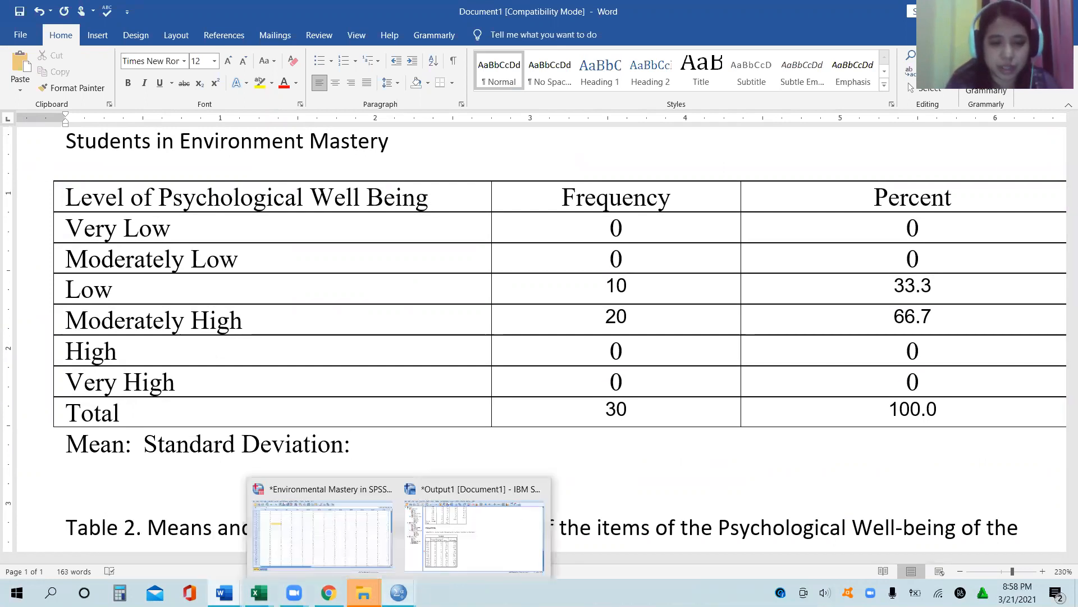
click(474, 533)
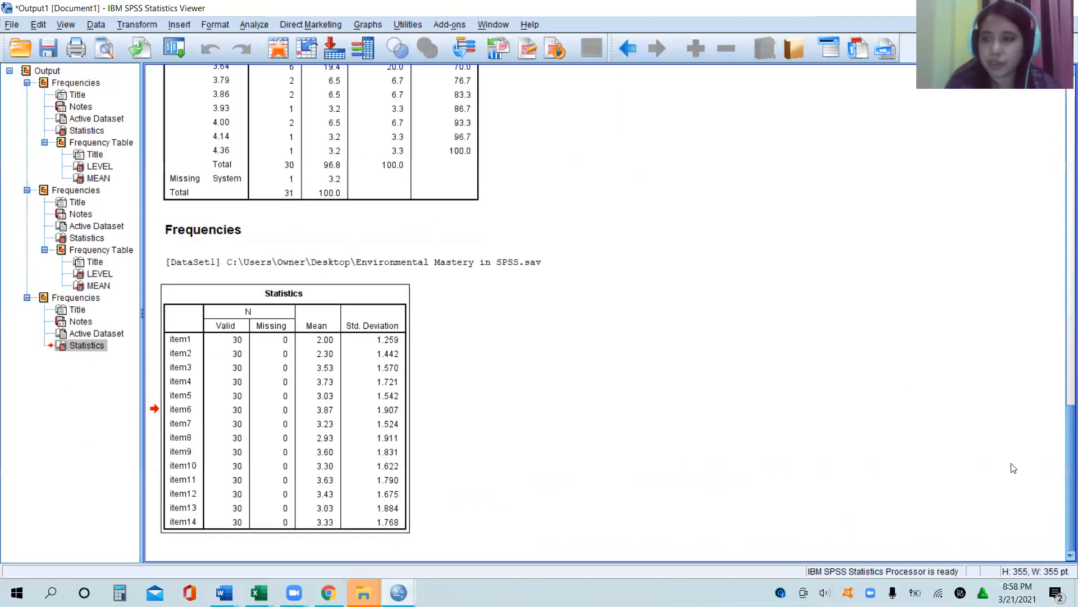
drag(1062, 483, 1014, 135)
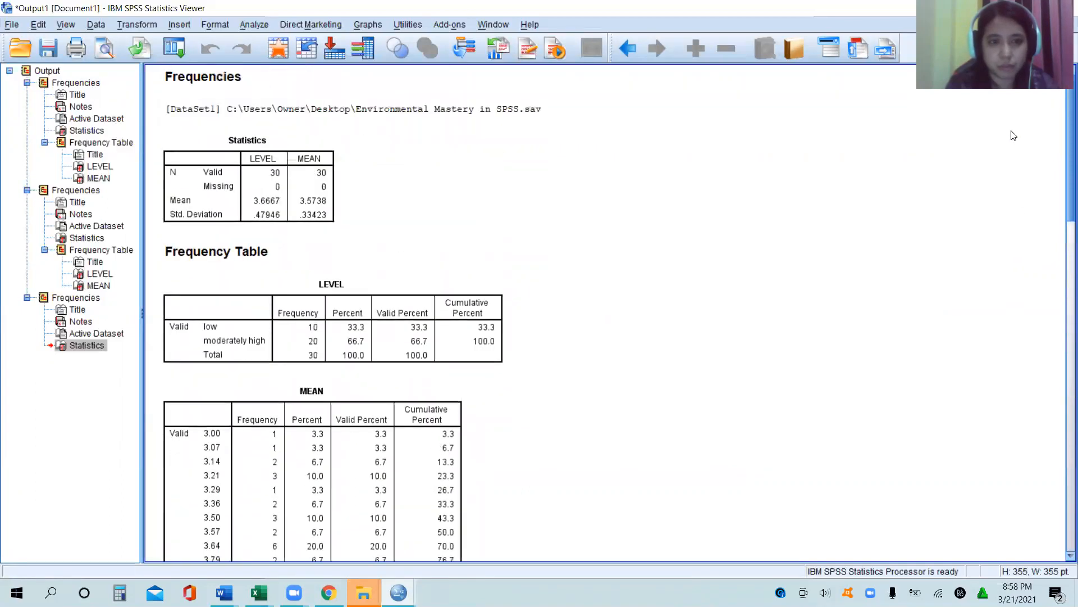
click(195, 181)
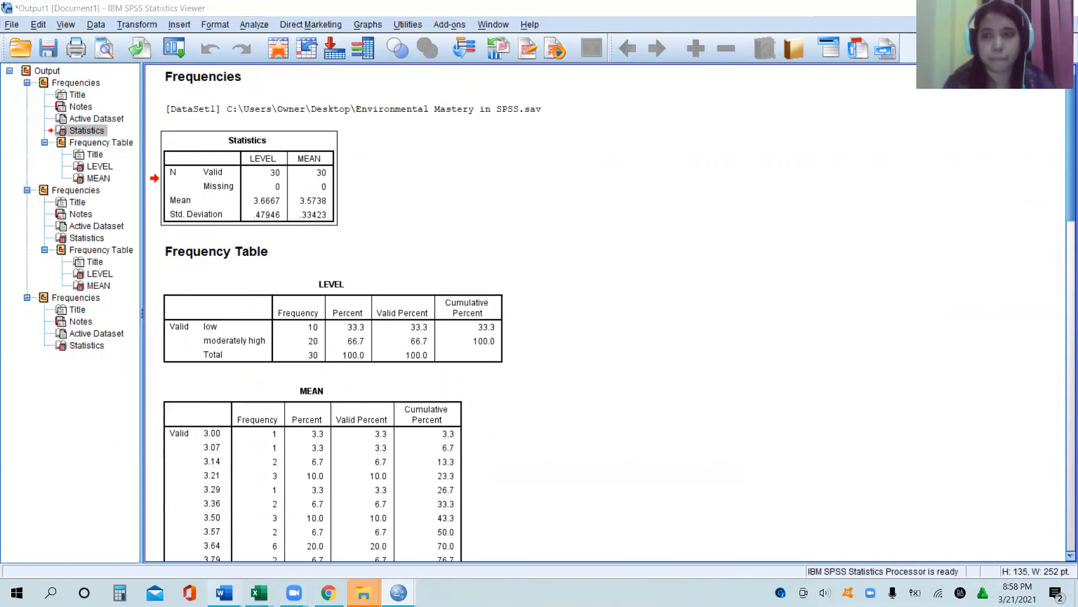
Step: Return to Document1, insert a blank line below the Mean and Standard Deviation line, and try pasting the copied table there
mouse_move(224, 593)
click(135, 504)
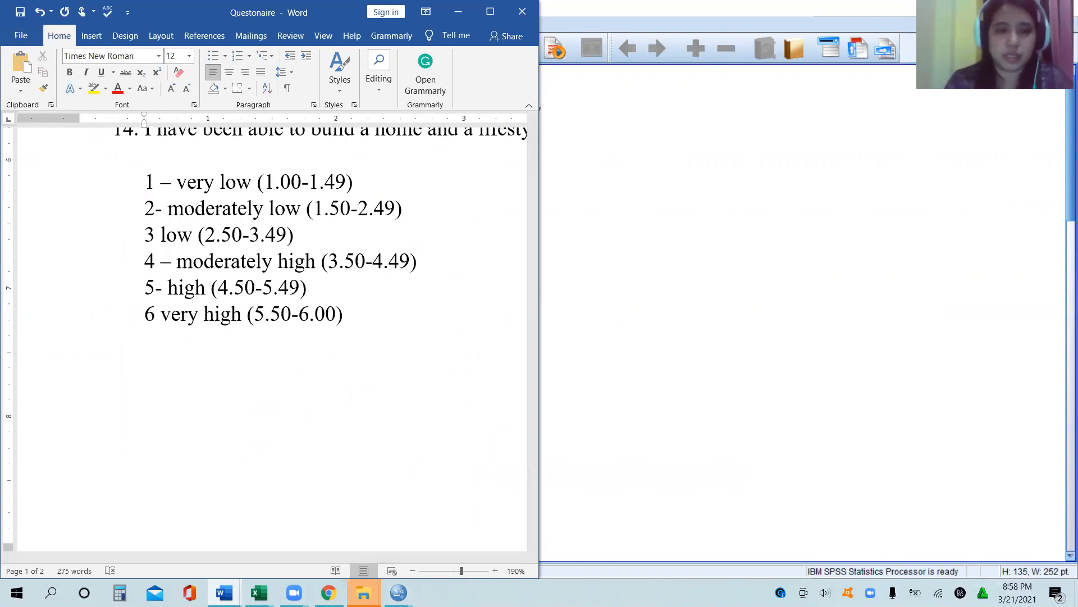
mouse_move(224, 592)
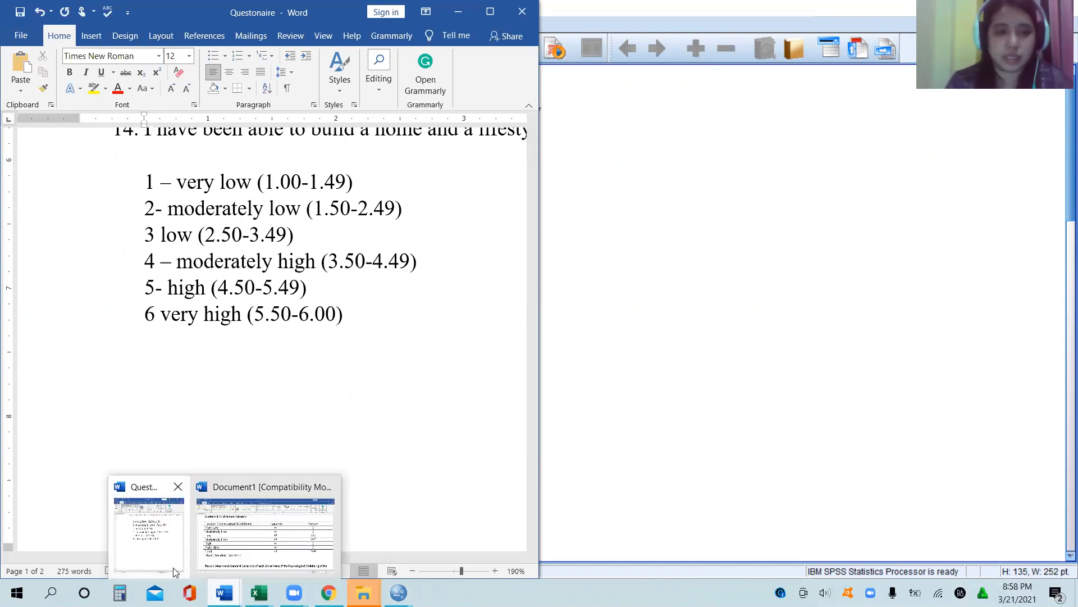
click(258, 530)
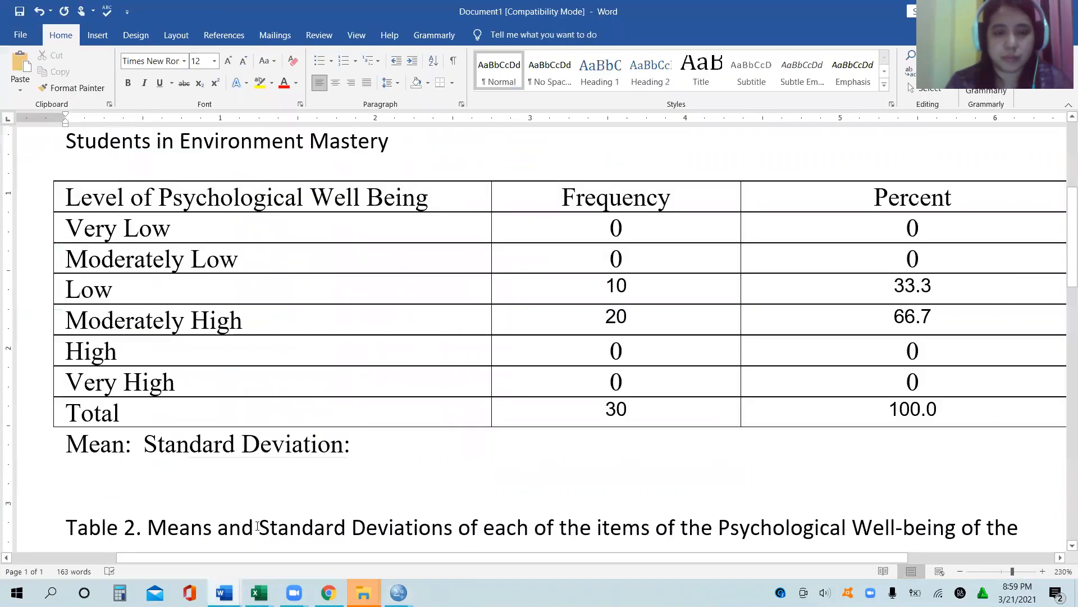
key(Return)
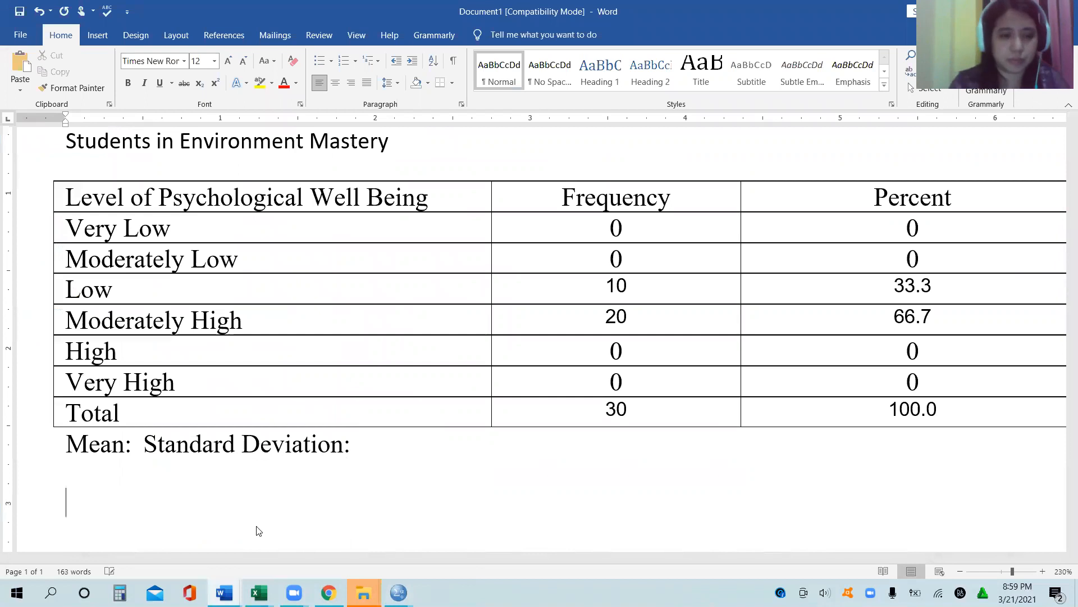
key(ctrl+v)
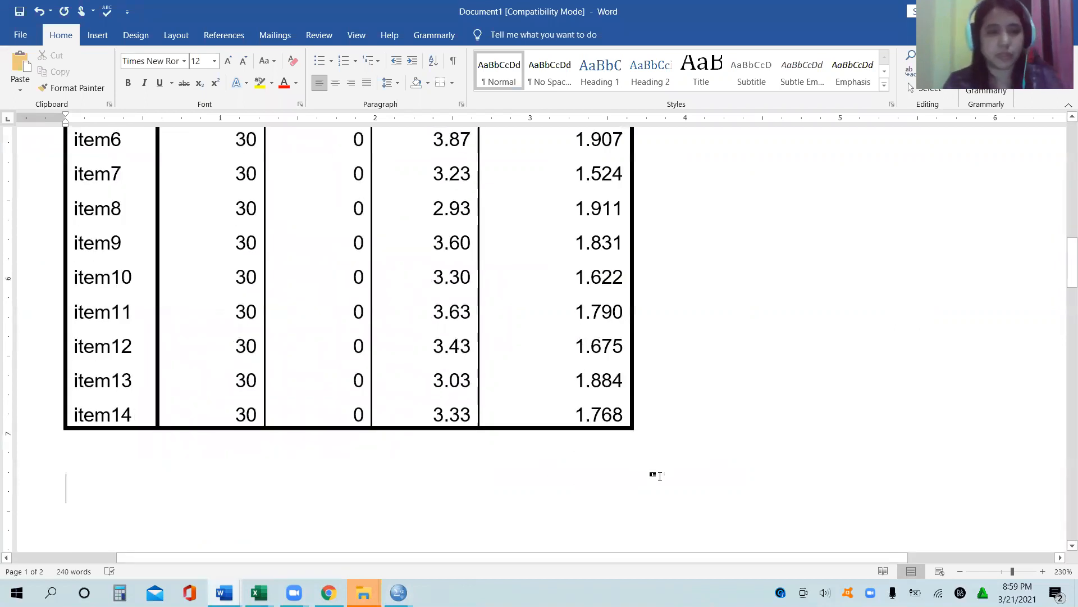
key(ctrl+z)
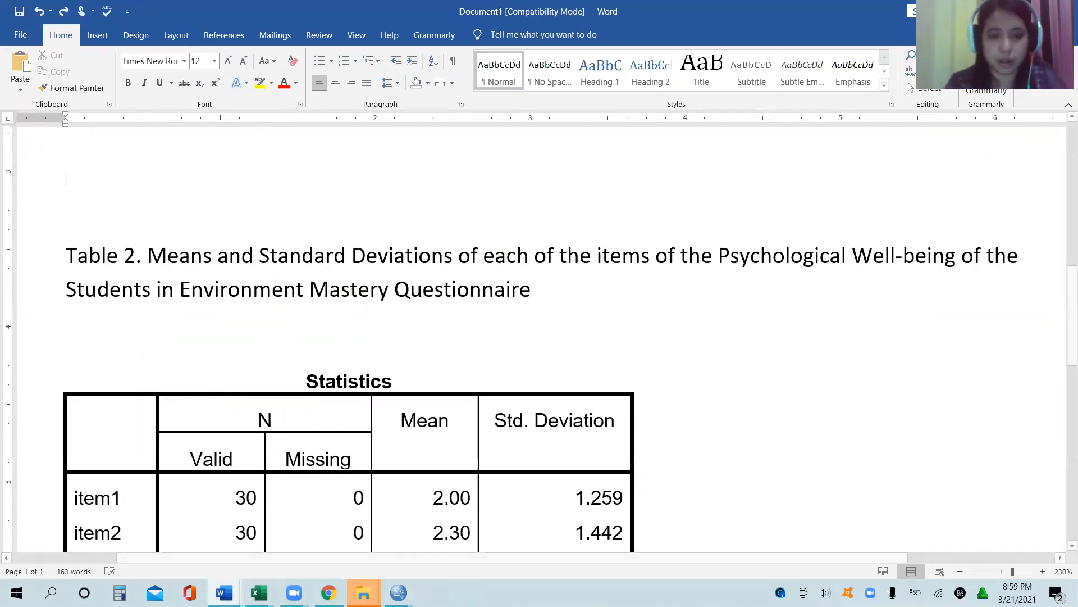
Step: Copy the LEVEL and MEAN Statistics table from the SPSS output and paste it above the Table 2 caption in Document1
mouse_move(398, 593)
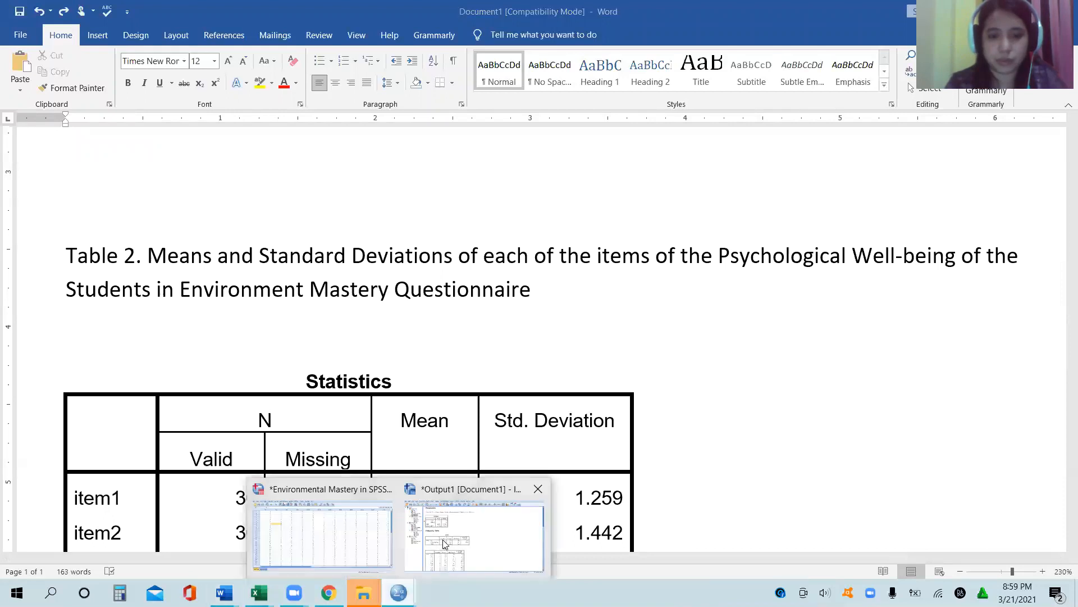
click(477, 542)
right_click(277, 190)
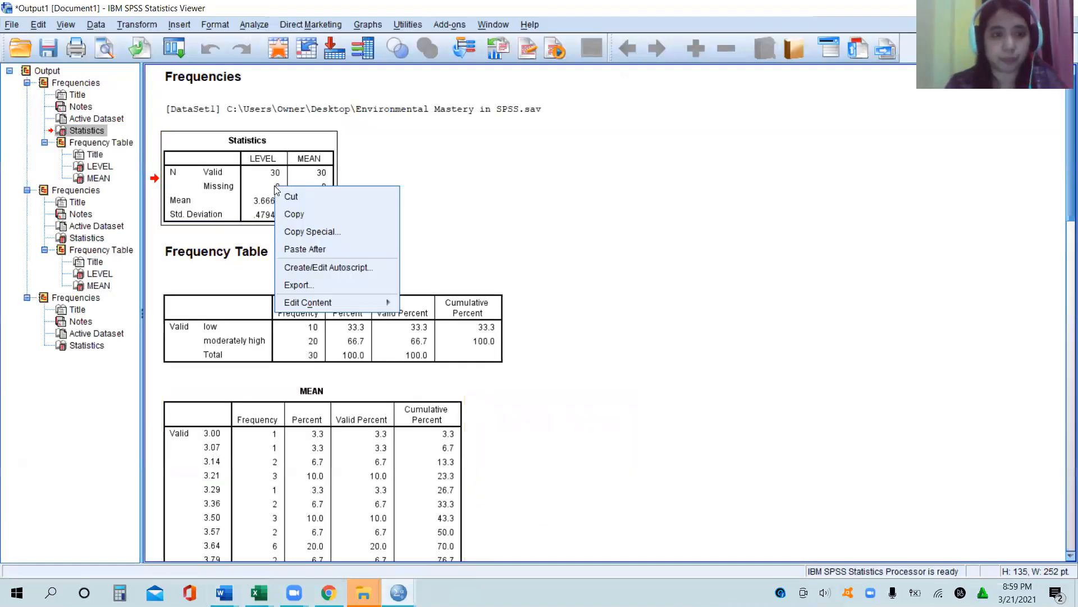
click(357, 212)
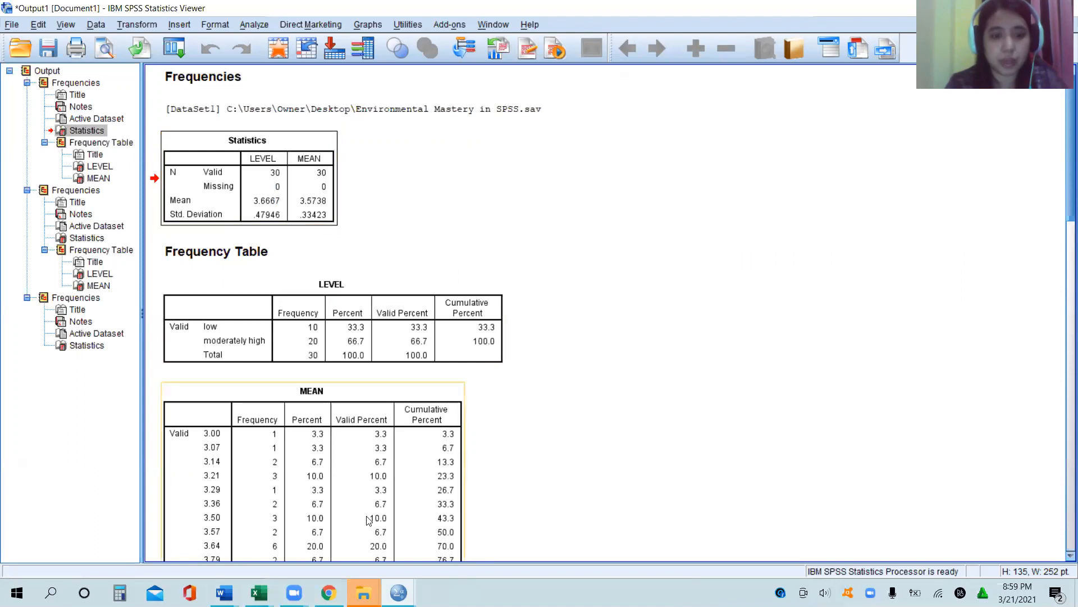
mouse_move(224, 592)
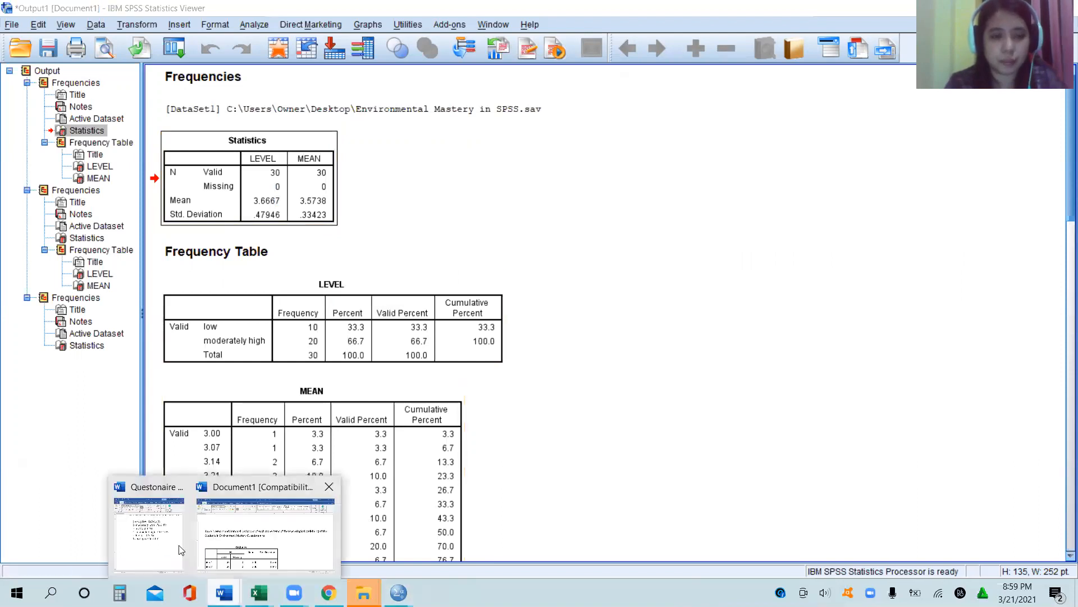
click(149, 528)
mouse_move(227, 590)
click(268, 540)
click(290, 173)
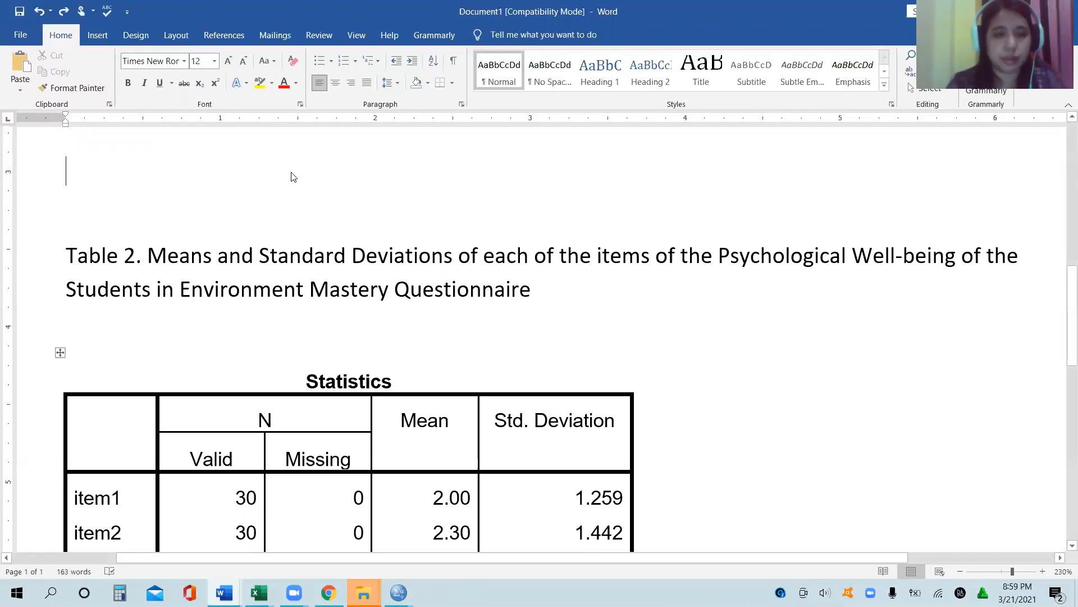
key(ctrl+v)
Step: Highlight the Mean label and the MEAN column's mean and standard deviation values in yellow in the pasted Statistics table
scroll(293, 173, up, 2)
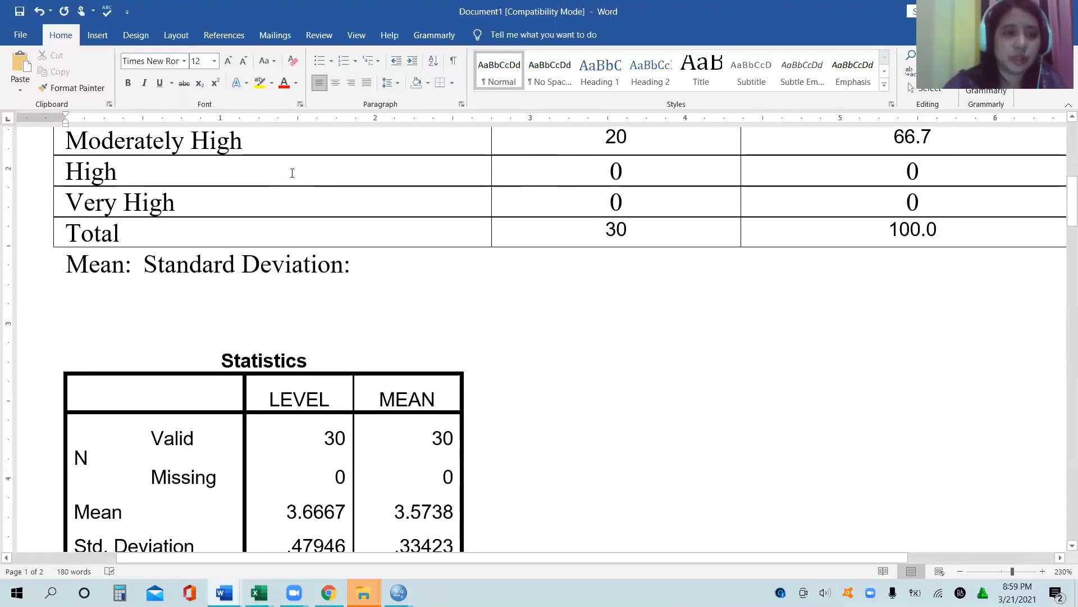
scroll(292, 173, down, 1)
click(132, 223)
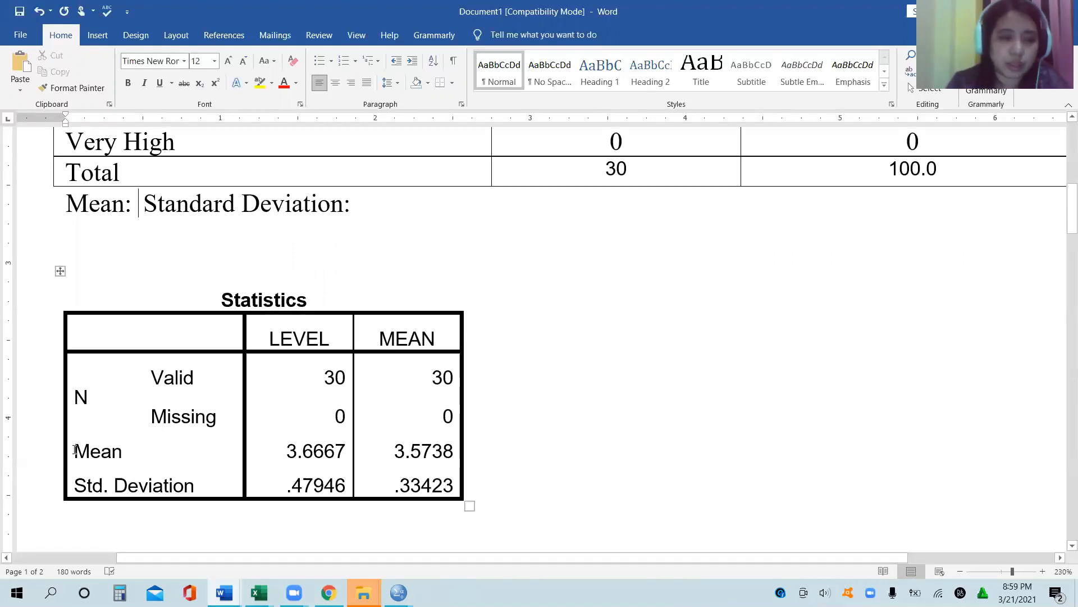
double_click(112, 449)
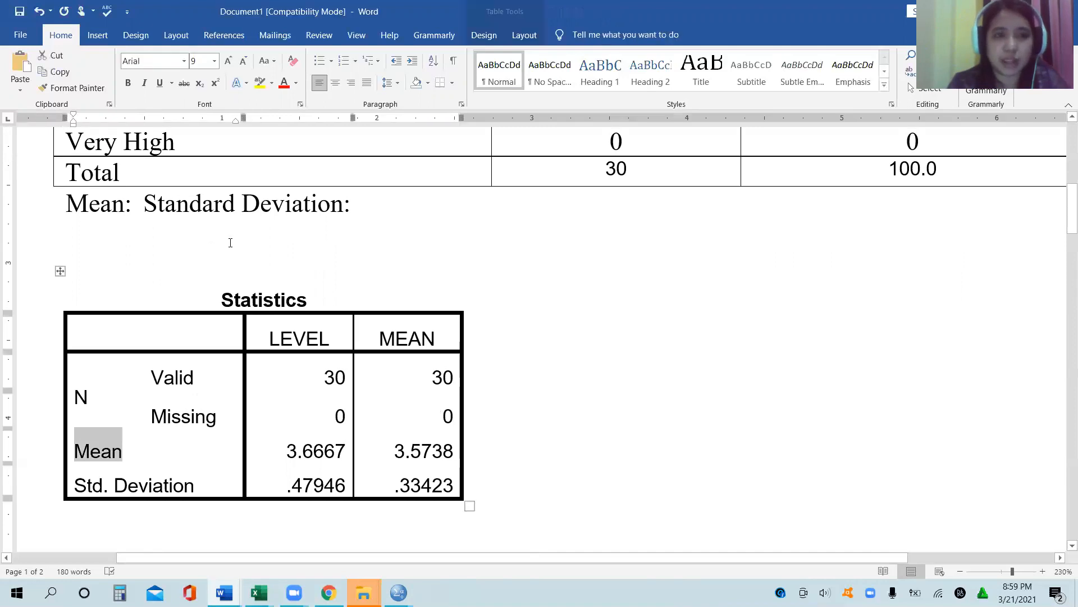
click(260, 82)
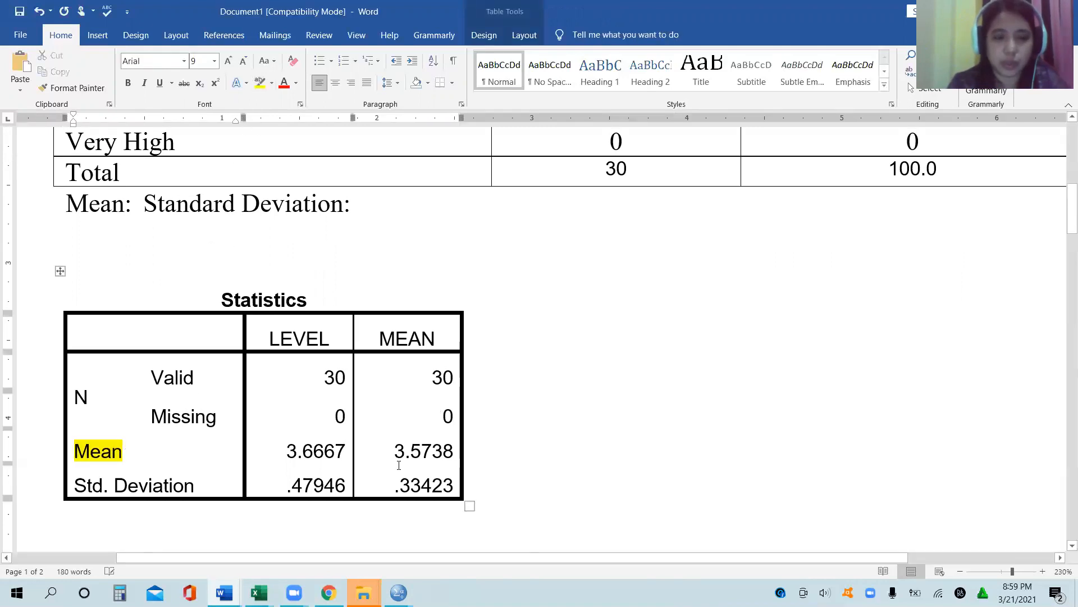
drag(396, 452, 478, 452)
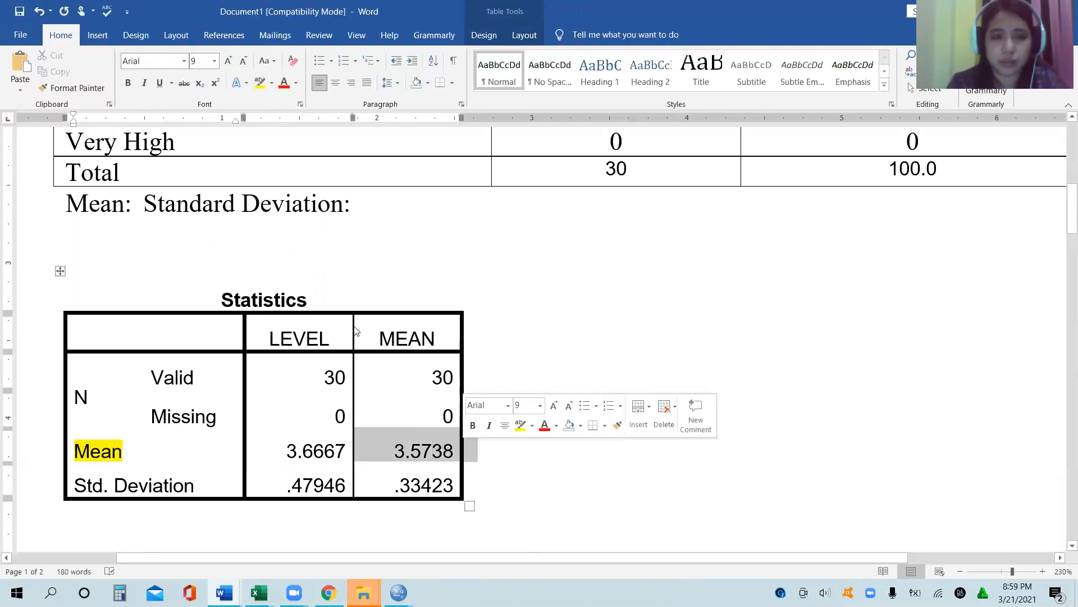
click(259, 83)
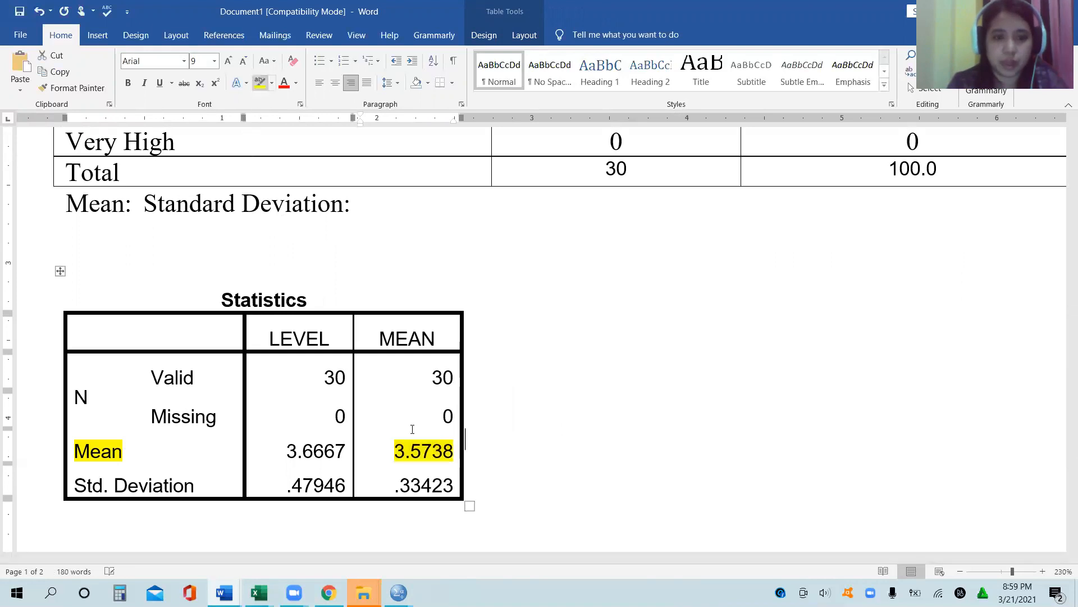
drag(395, 485, 450, 485)
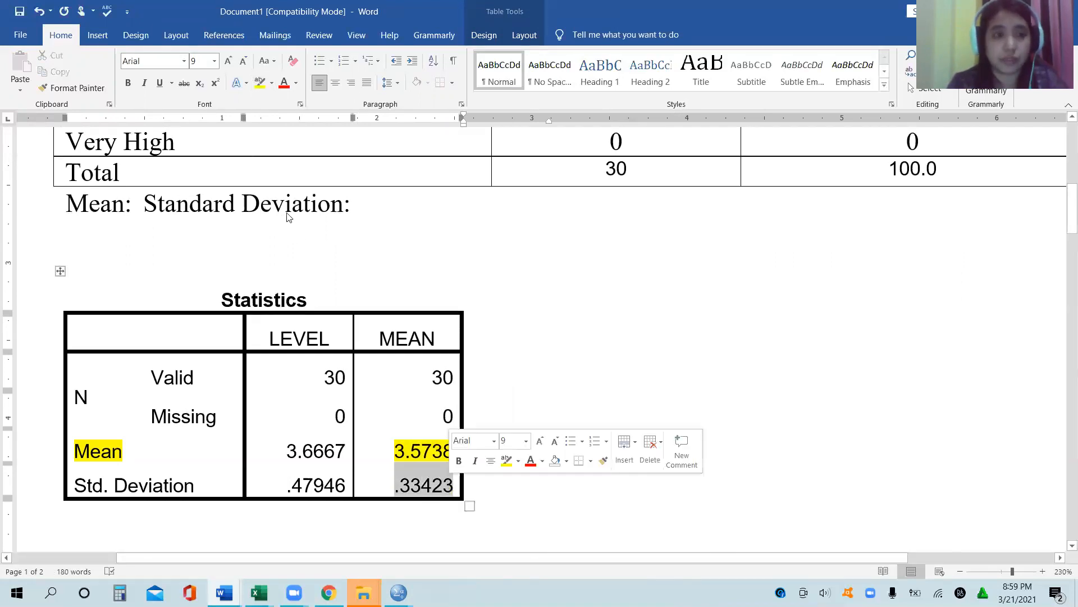
click(247, 83)
click(257, 83)
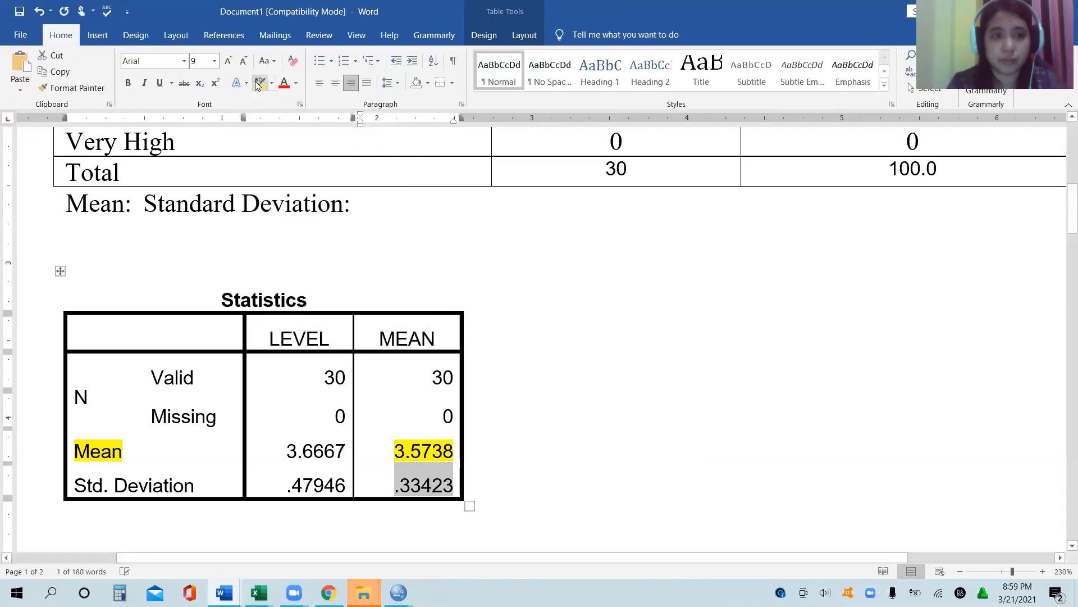
click(259, 83)
Step: Fill in the line beneath Table 1 with mean 3.57 and standard deviation 0.334, and delete the pasted LEVEL and MEAN Statistics table
click(135, 204)
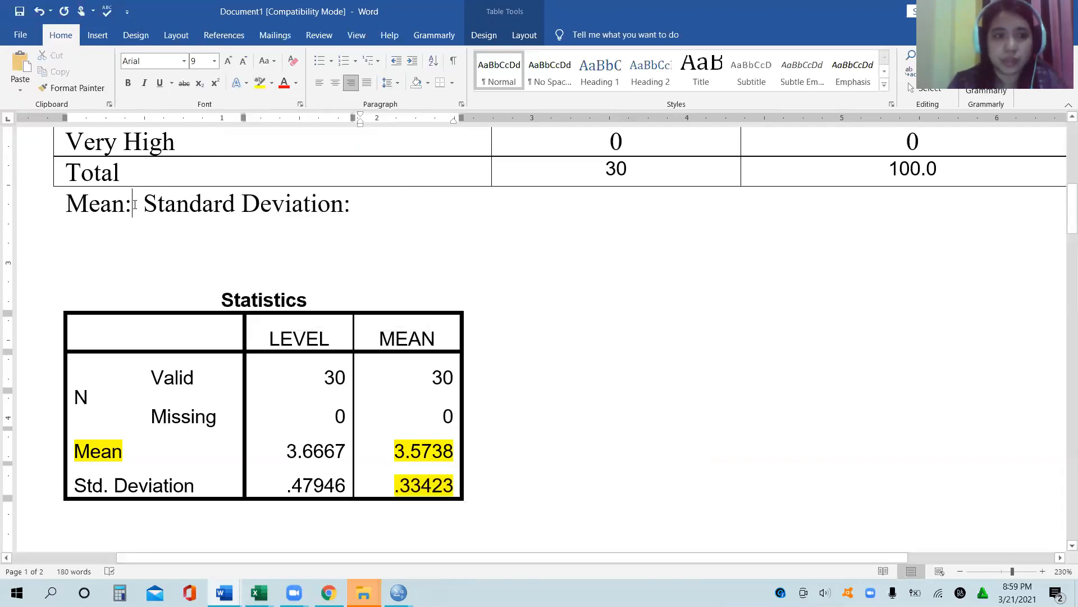
key(Tab)
key(Left)
text(3.)
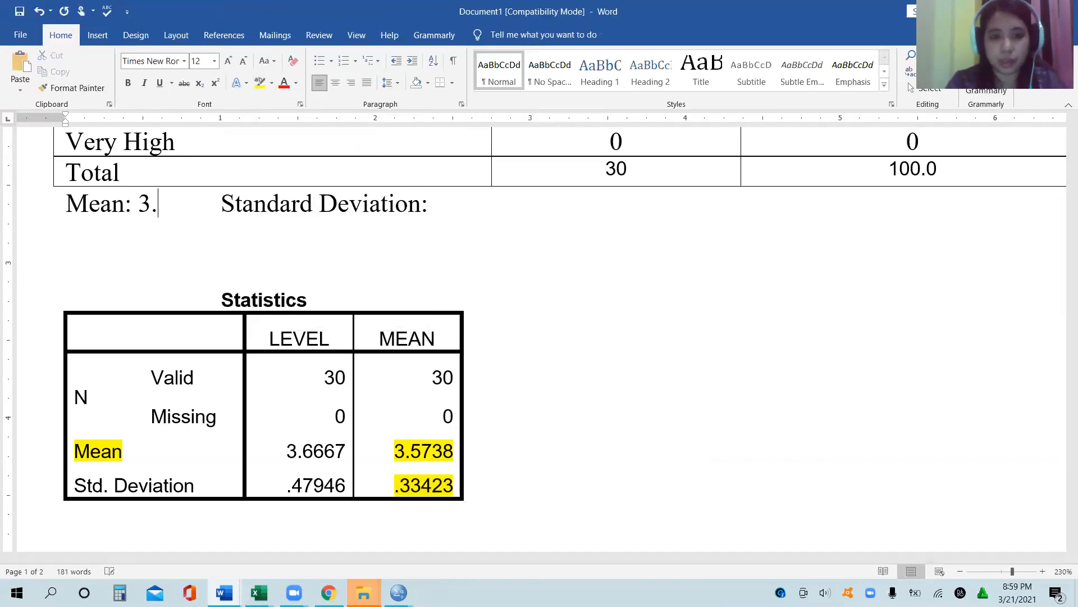
text(57)
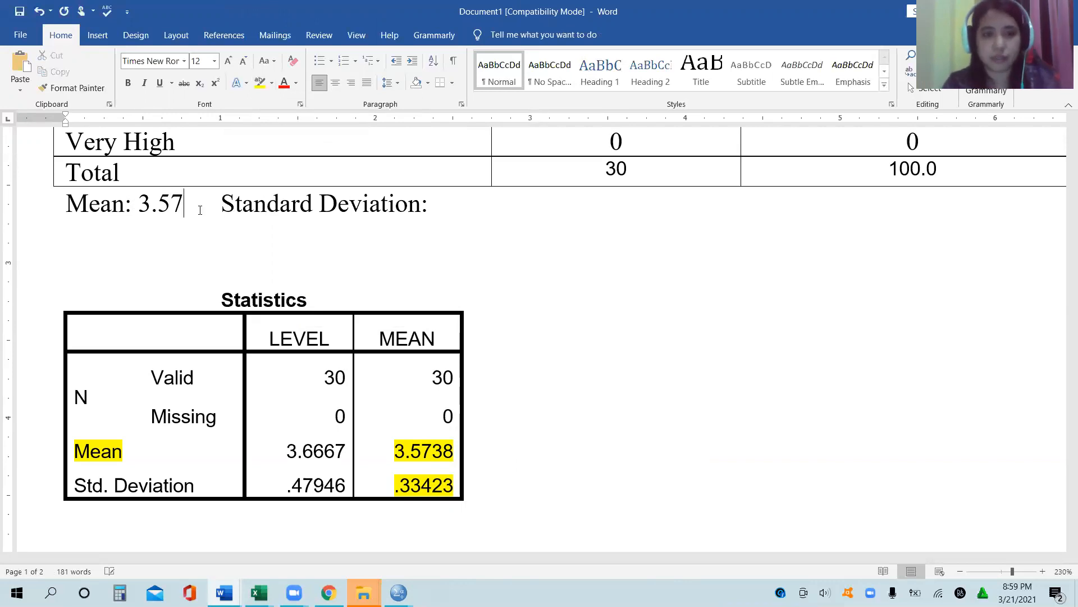
click(468, 205)
text(0.33)
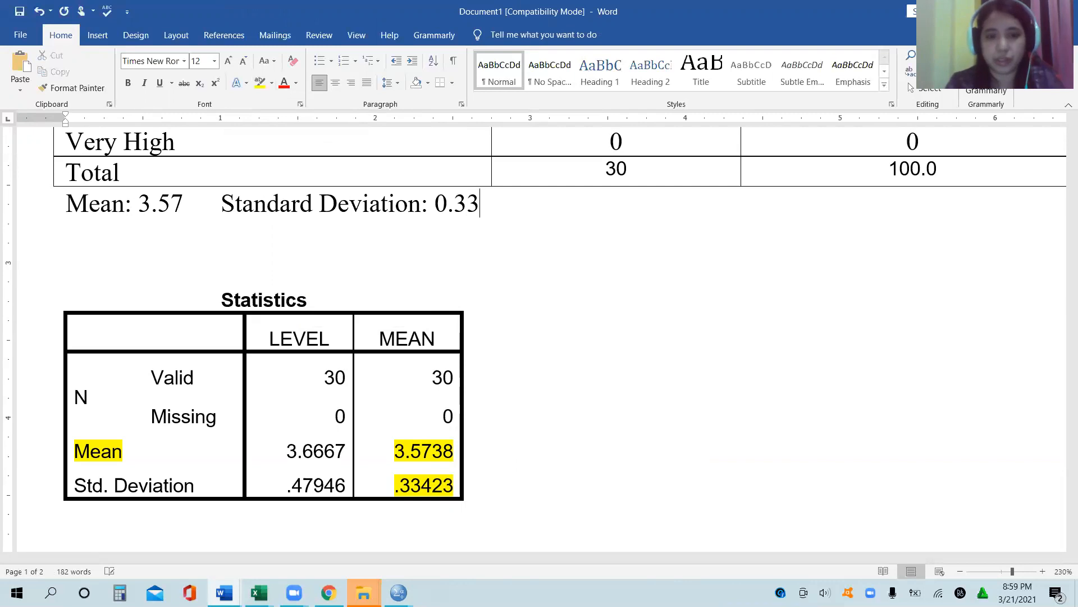
text(4)
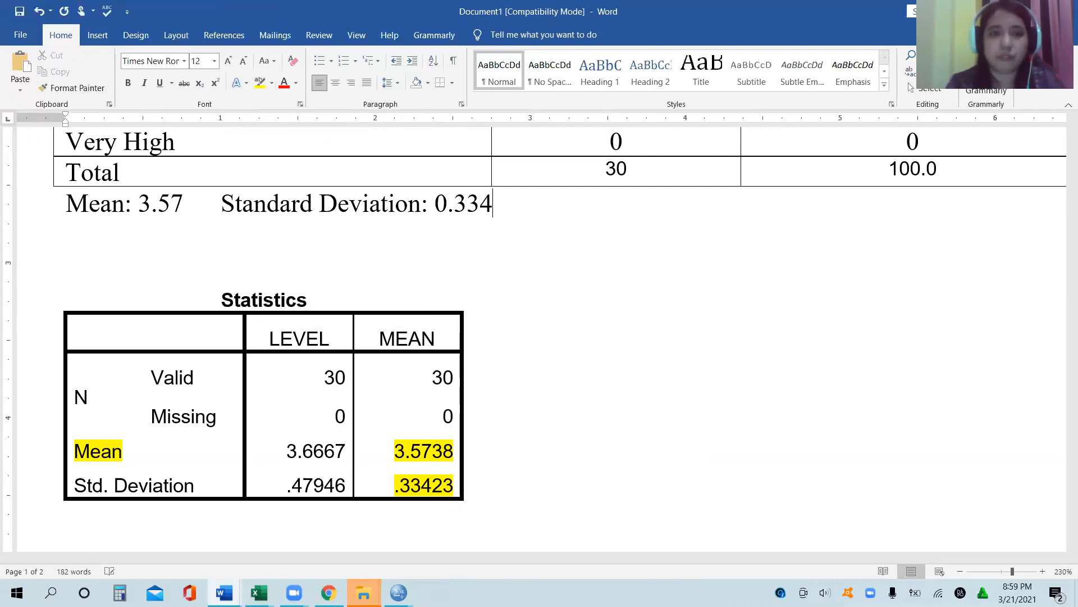
drag(162, 261, 302, 513)
key(BackSpace)
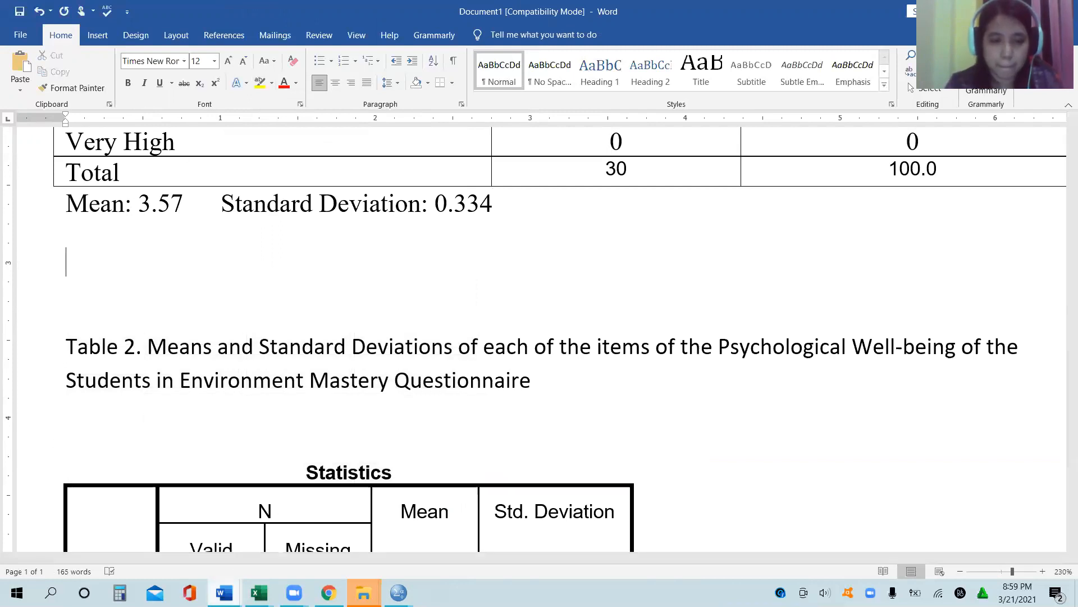
Step: Check the rating scale in the Questonaire document and add the interpretation "(moderately high)" after the mean in Document1
mouse_move(227, 587)
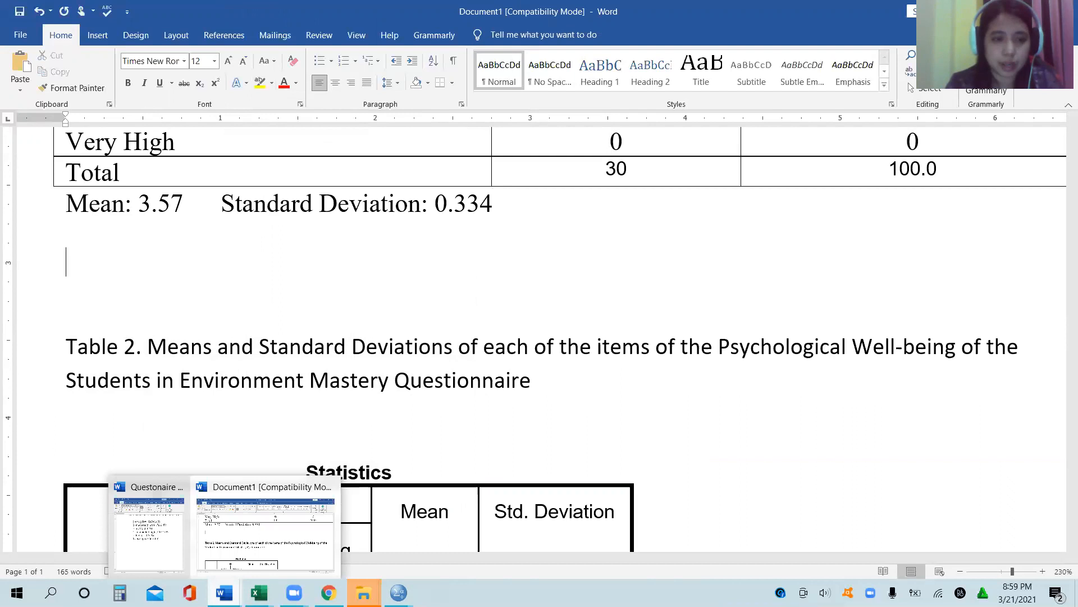
click(169, 533)
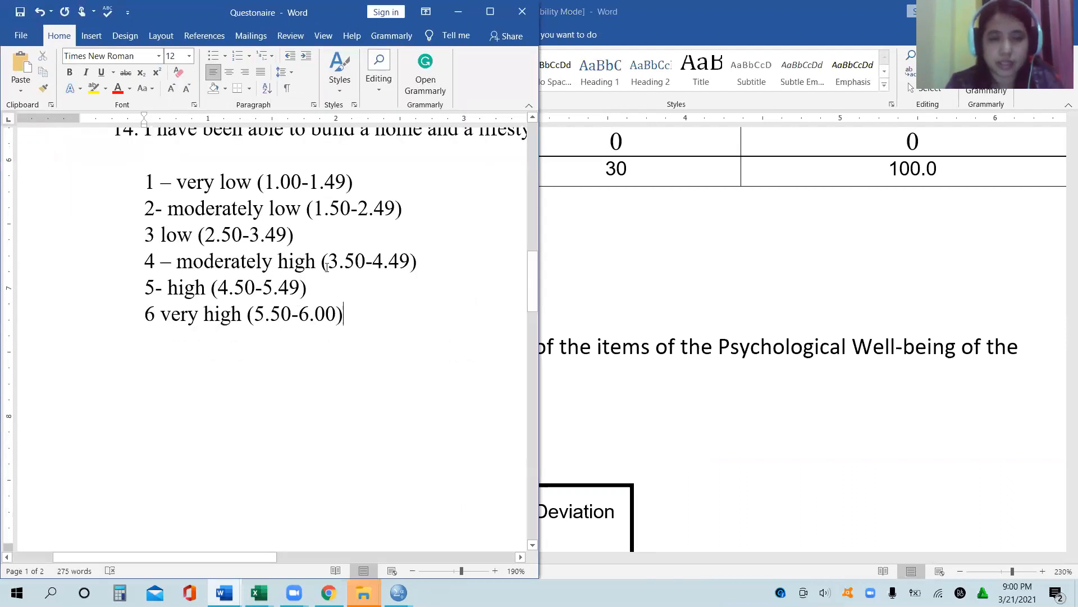
click(696, 272)
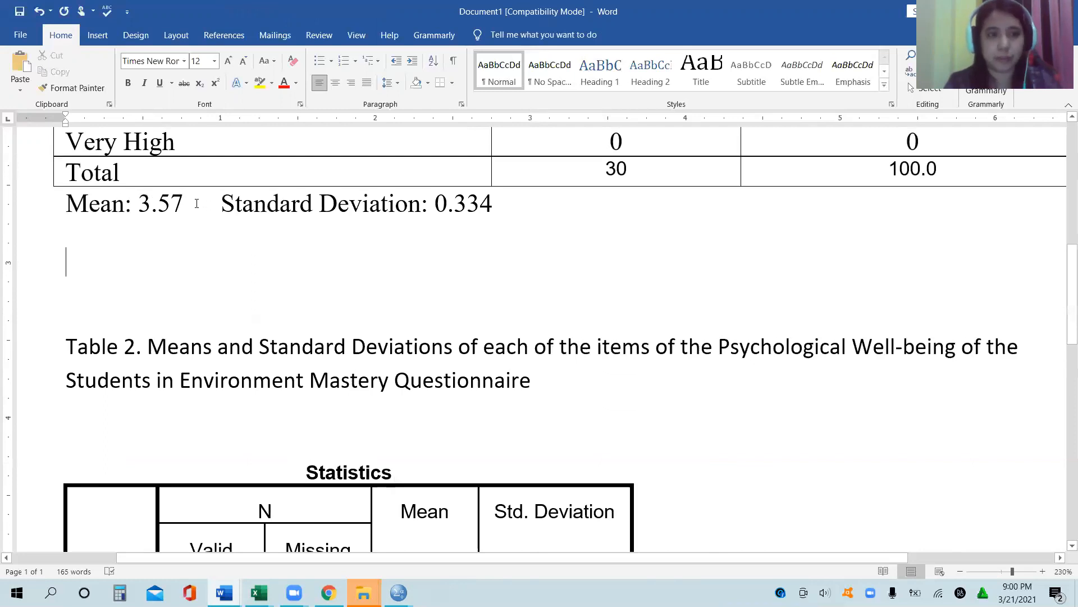
click(196, 204)
text((moderate)
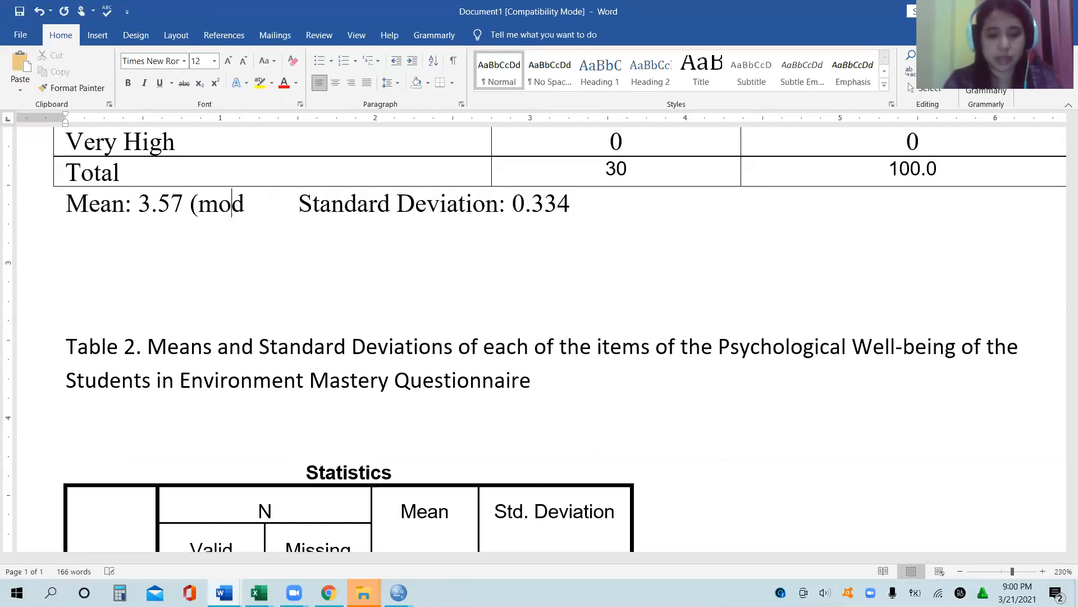
text(ly high)
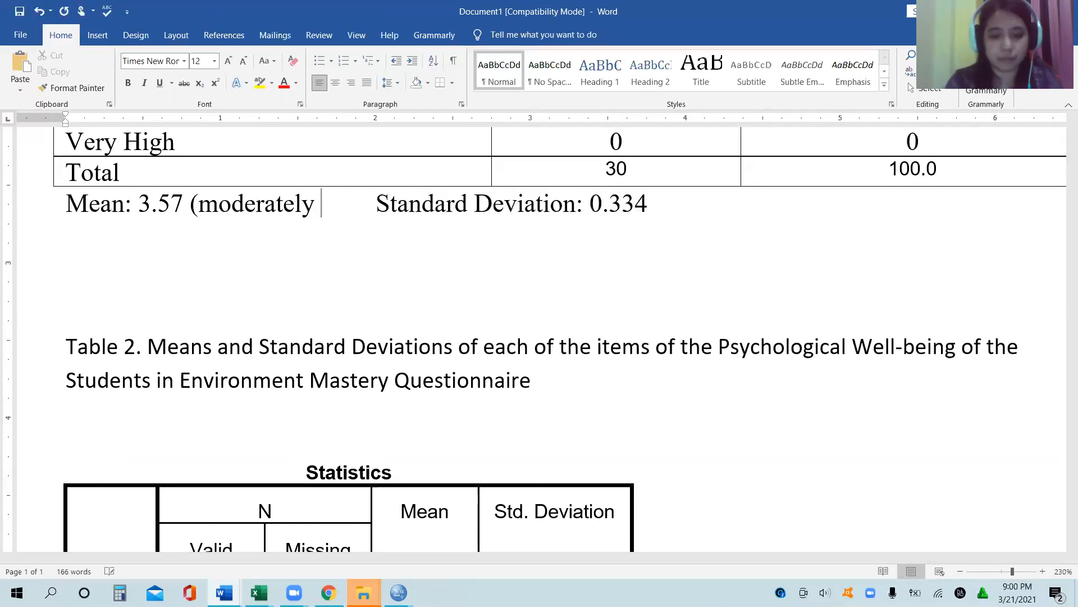
text())
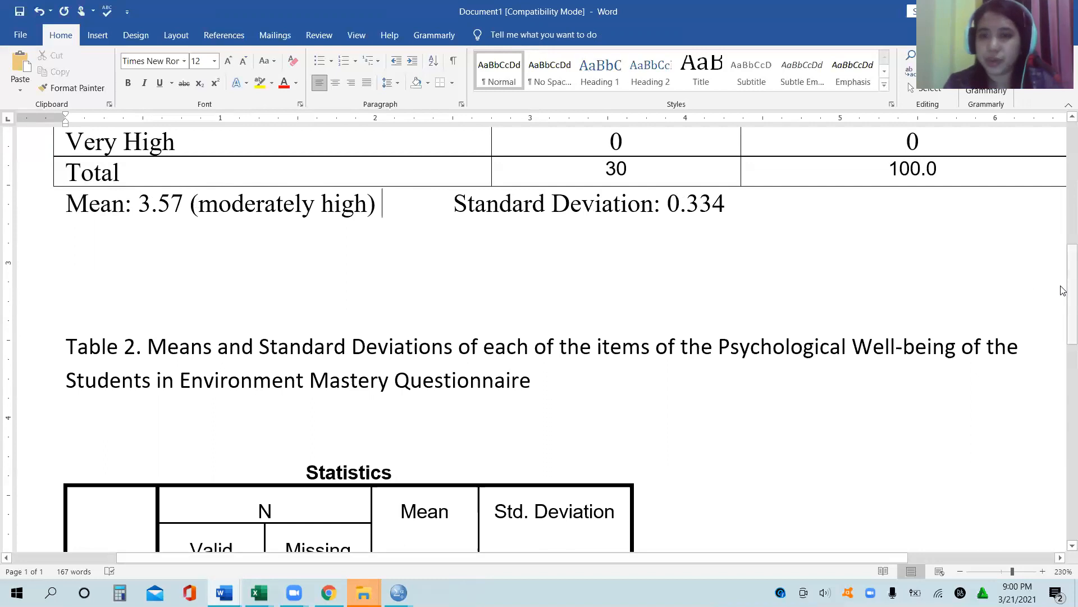
Step: Edit the Table 1 caption, changing "Environment" to "Environmental" and "Students" to "Respondents"
scroll(1063, 290, up, 5)
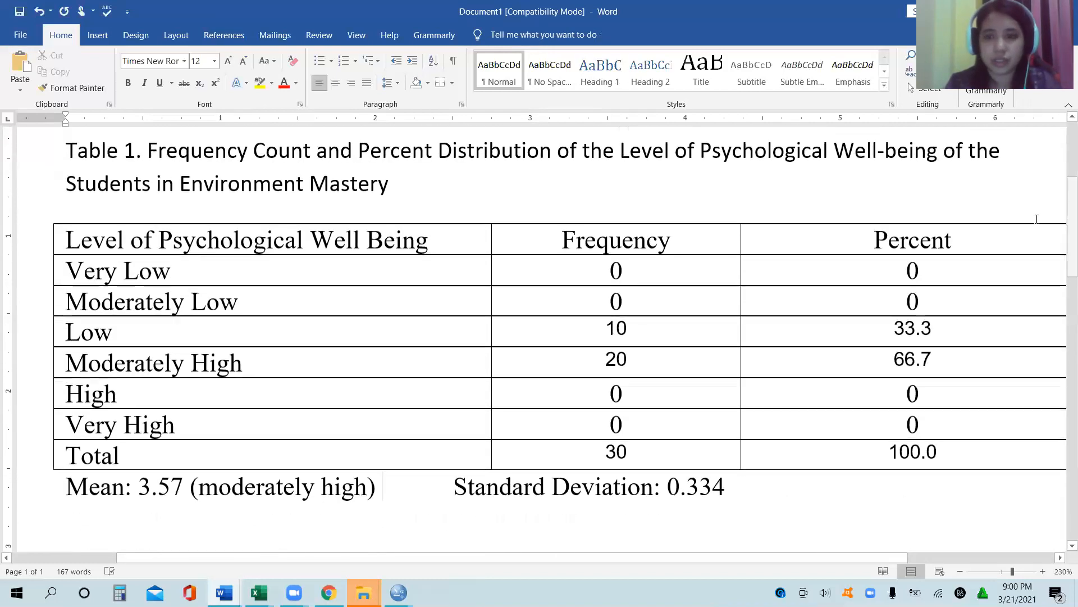
scroll(710, 321, down, 5)
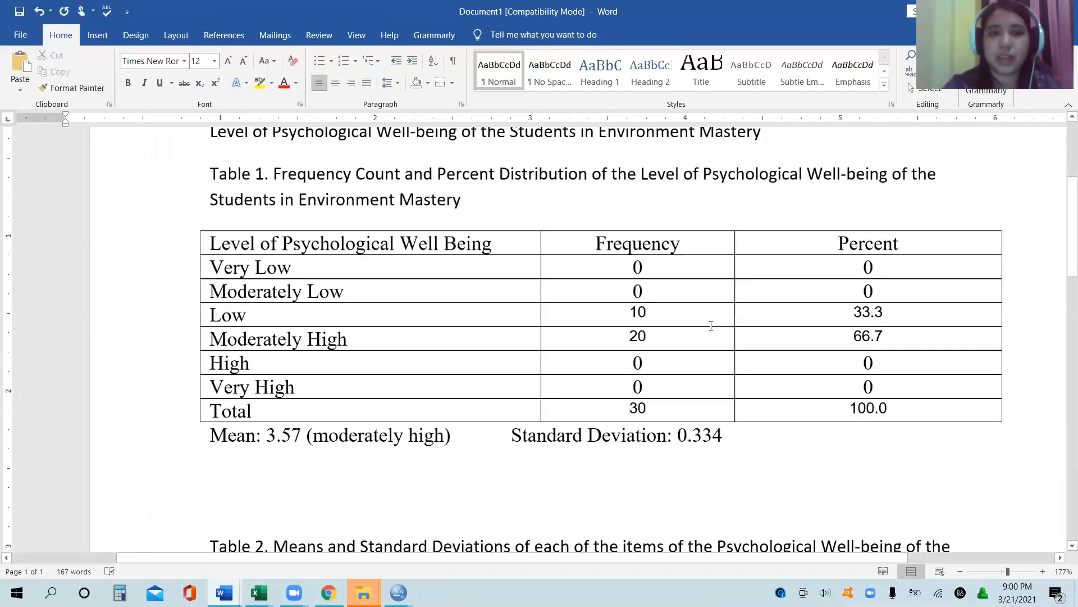
scroll(711, 326, up, 1)
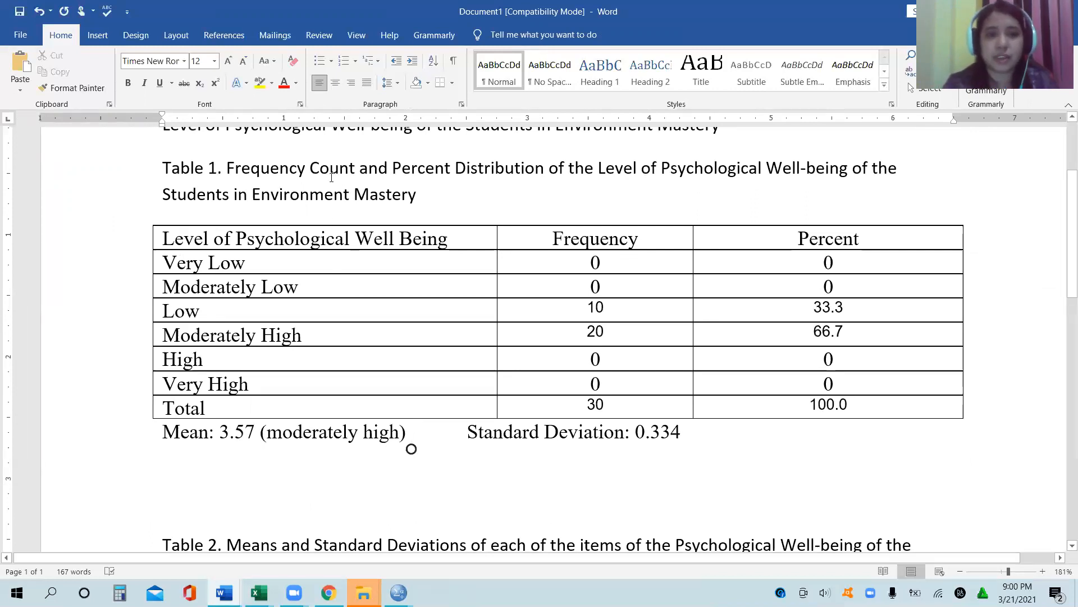
click(351, 191)
text(a)
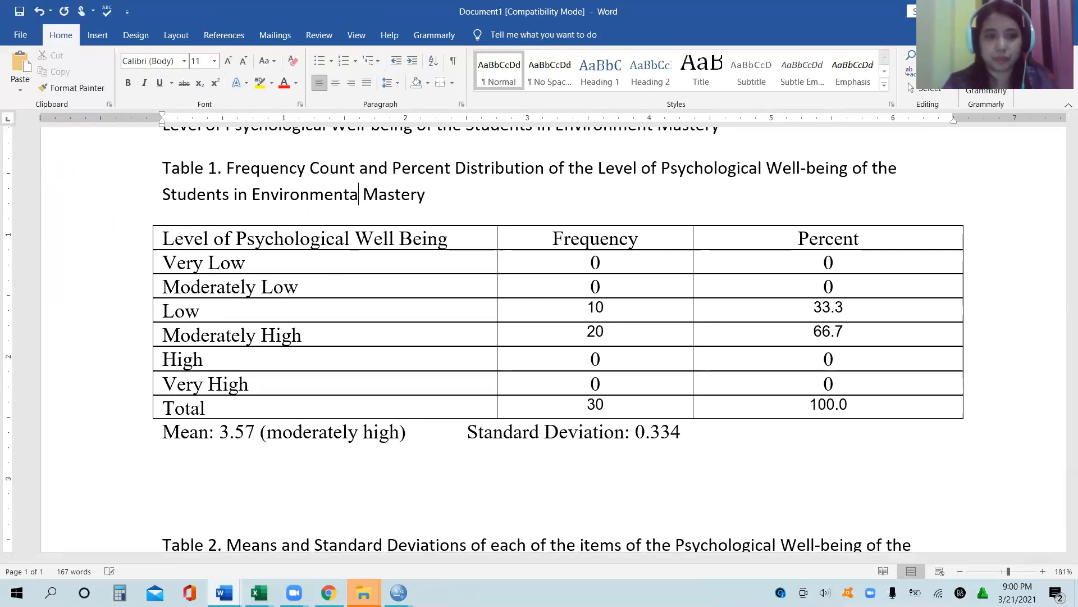
text(l)
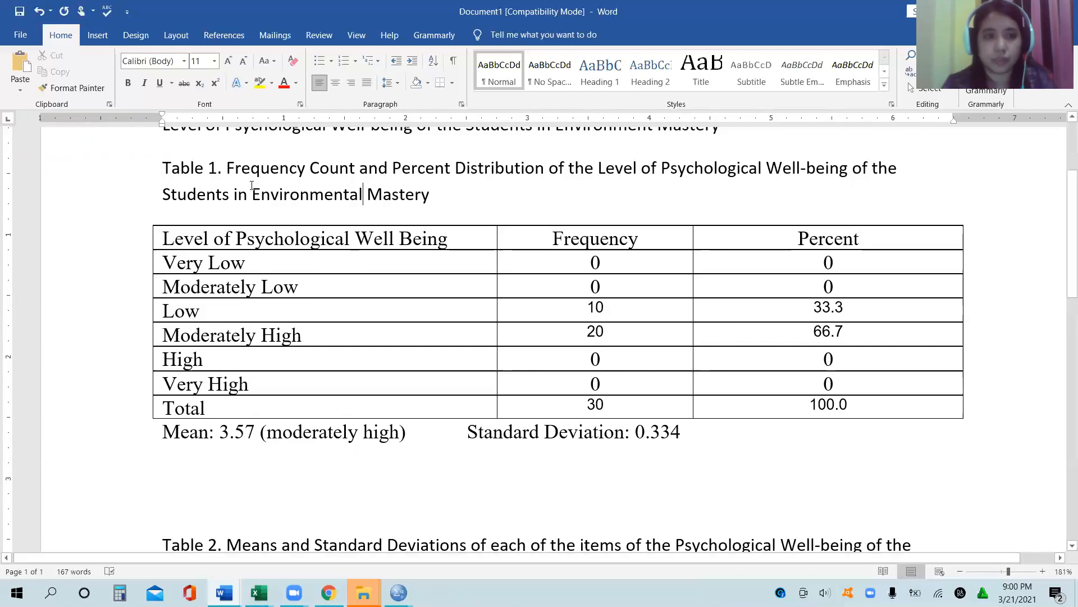
drag(232, 194, 125, 203)
key(BackSpace)
text(Respondents)
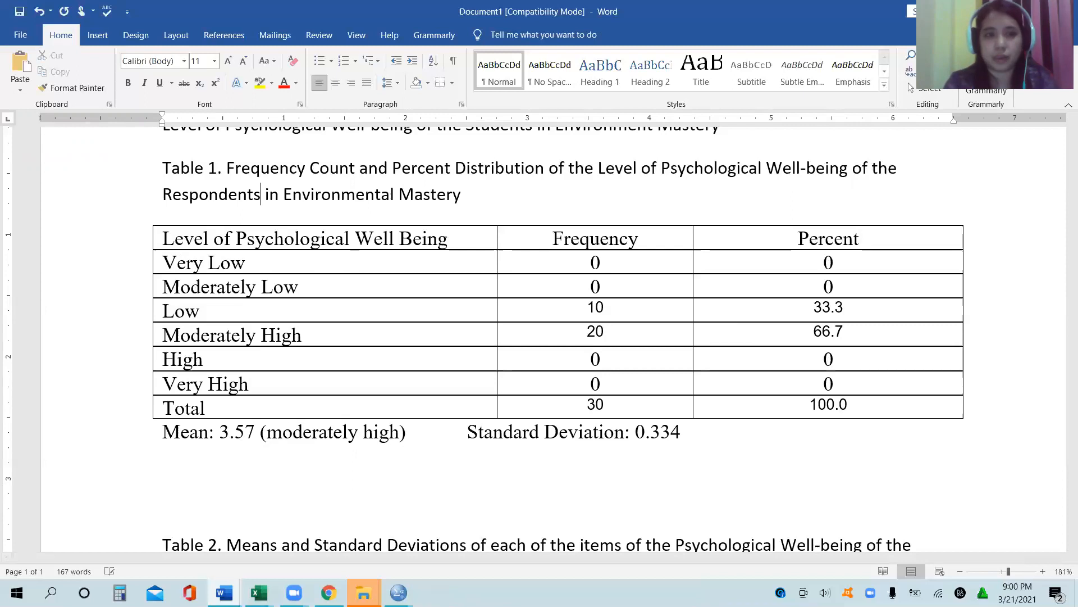
click(208, 337)
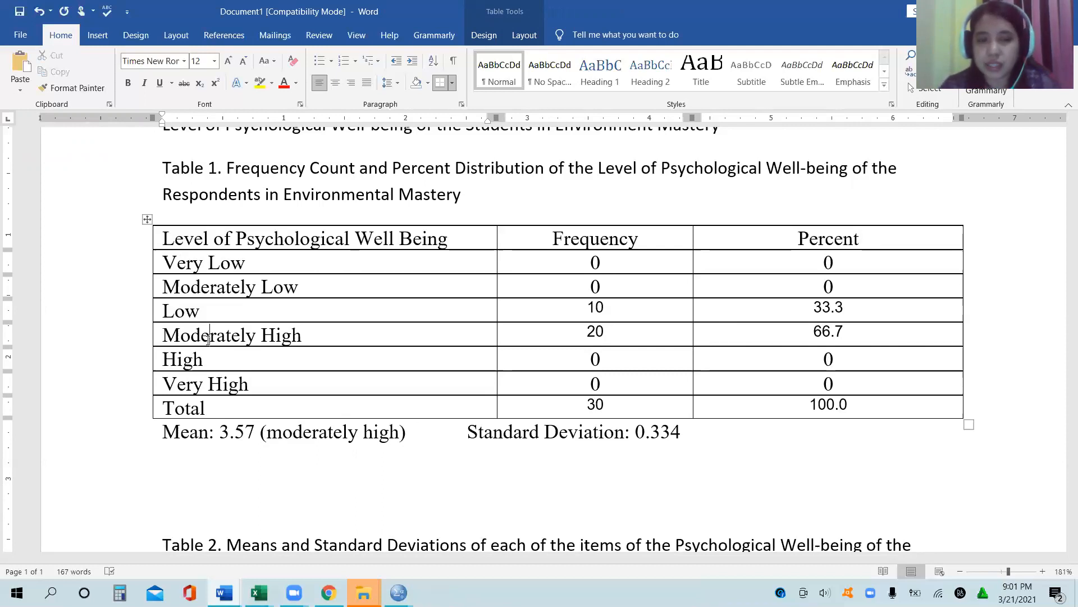
click(209, 340)
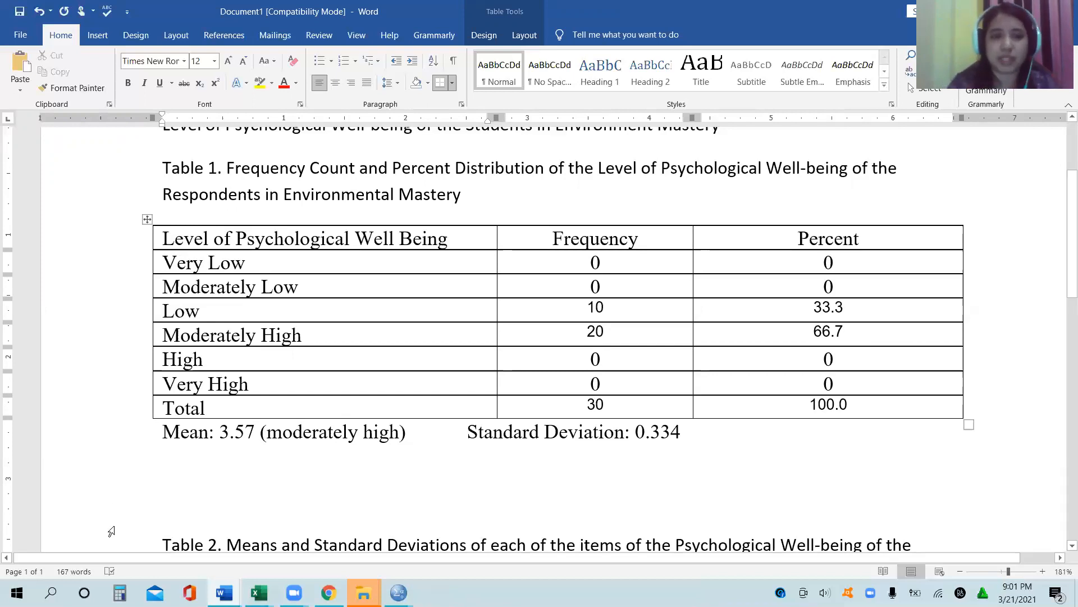
Step: Insert the introductory line "Table 1 shows the frequency ..." between the section heading and the Table 1 caption
click(184, 486)
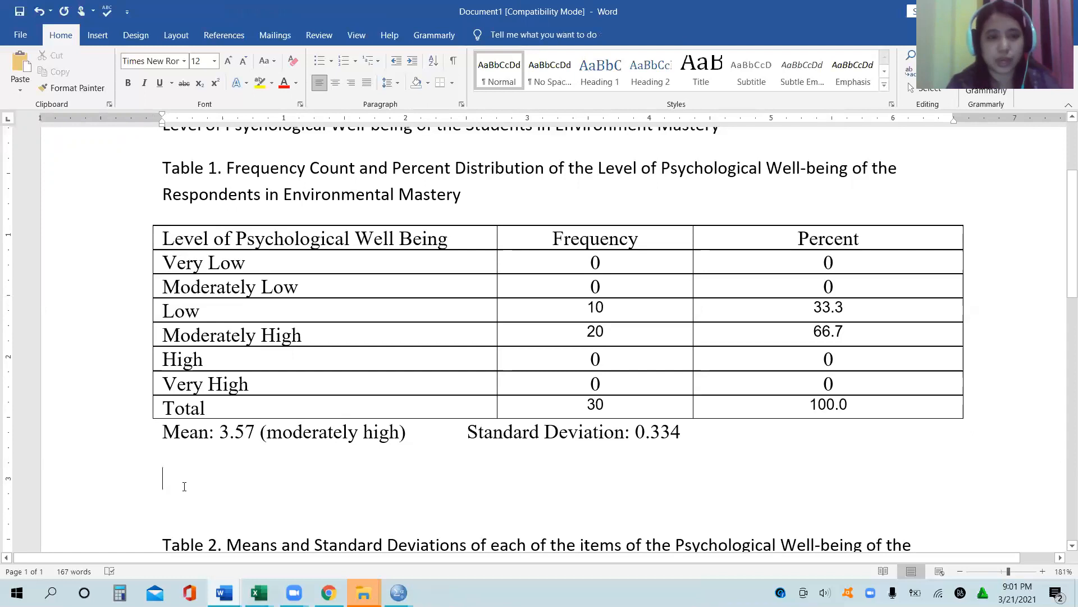
scroll(301, 148, up, 1)
click(301, 162)
click(161, 206)
key(Return)
key(Up)
text(Table )
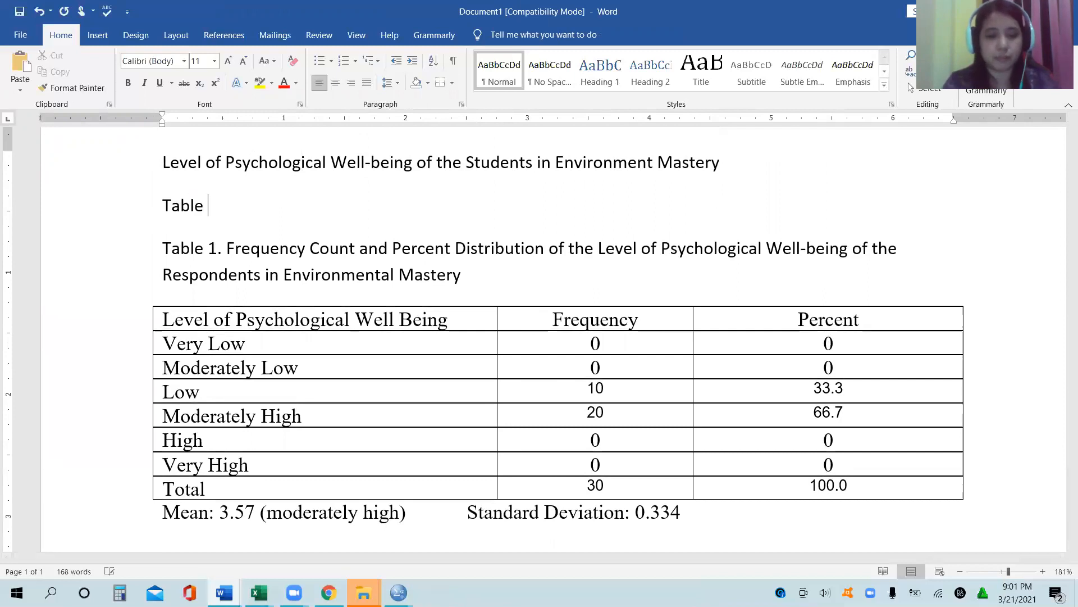
text(1 shows the )
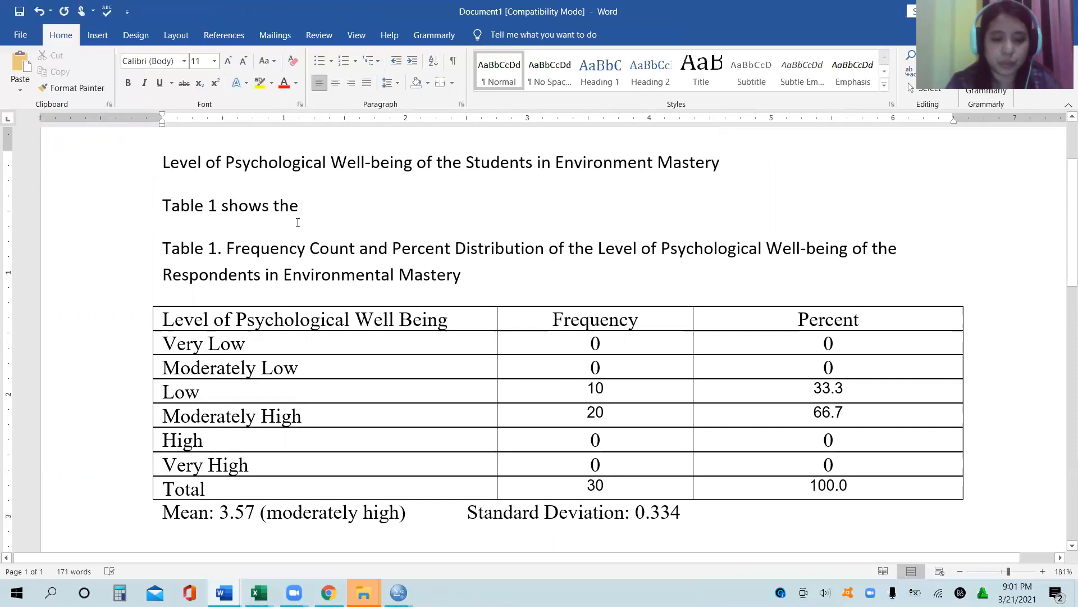
text(frequency ...)
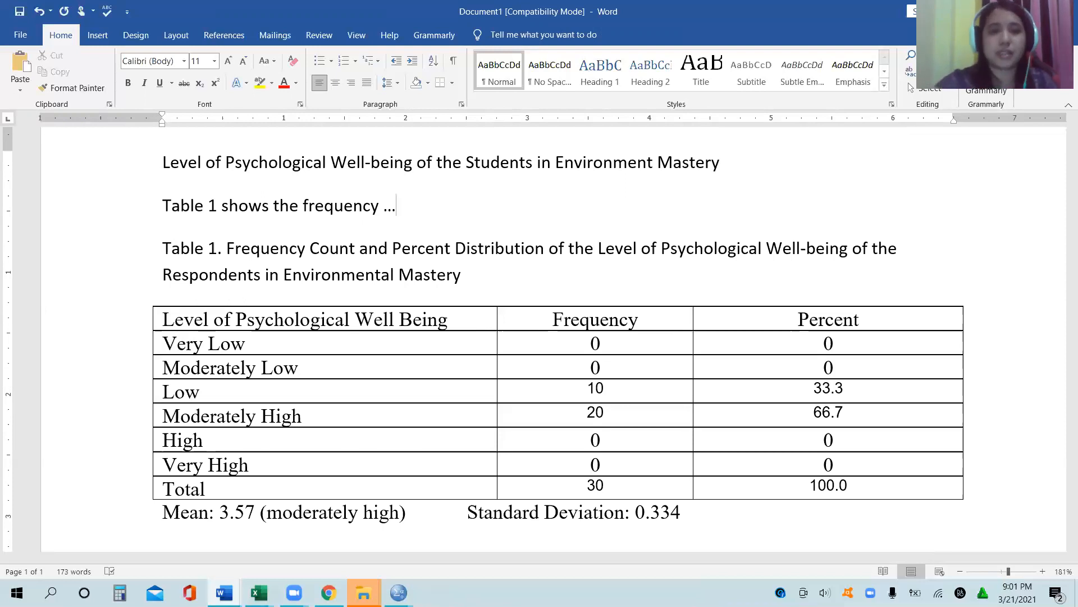
Step: Start an interpretation paragraph beneath the mean and standard deviation line of Table 1 with "As seen on Table 1,"
scroll(539, 337, down, 3)
click(162, 400)
text(I)
key(BackSpace)
text(AS)
key(BackSpace)
text(s seeon)
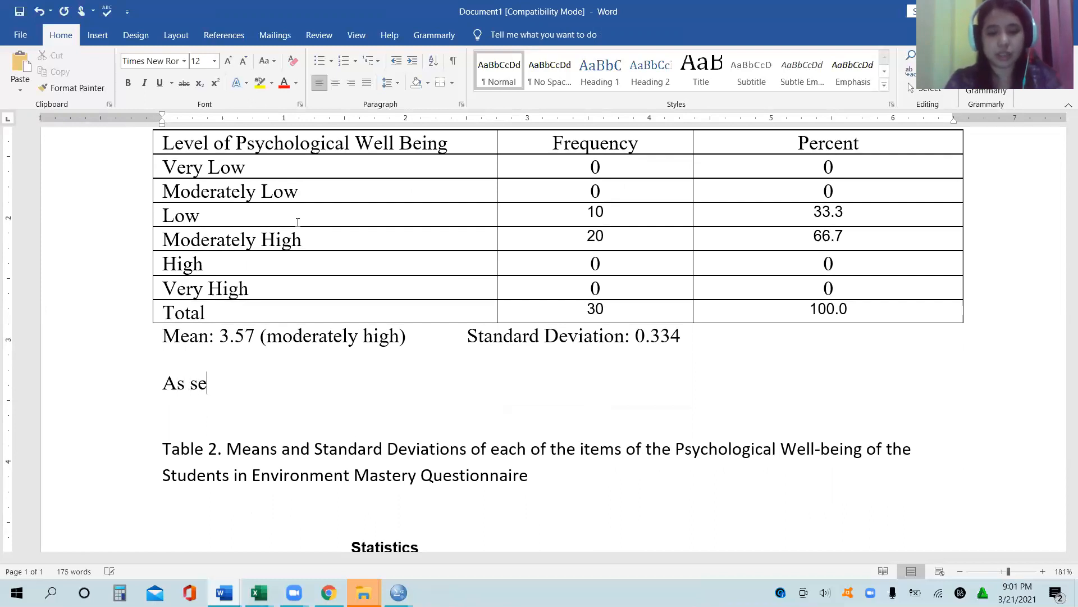
key(BackSpace)
key(BackSpace)
text(n)
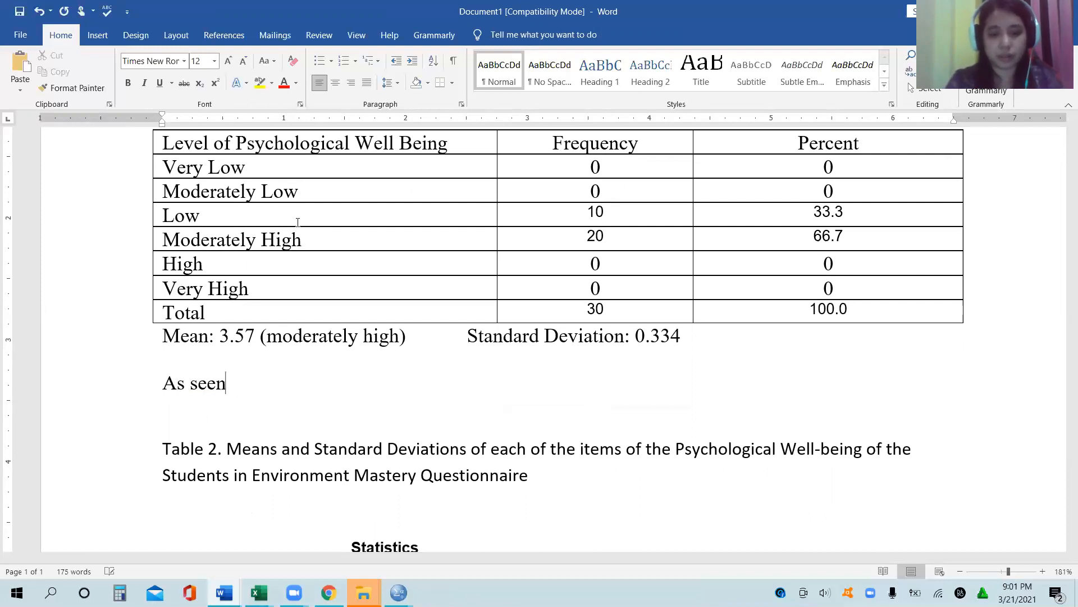
text( on Tabl)
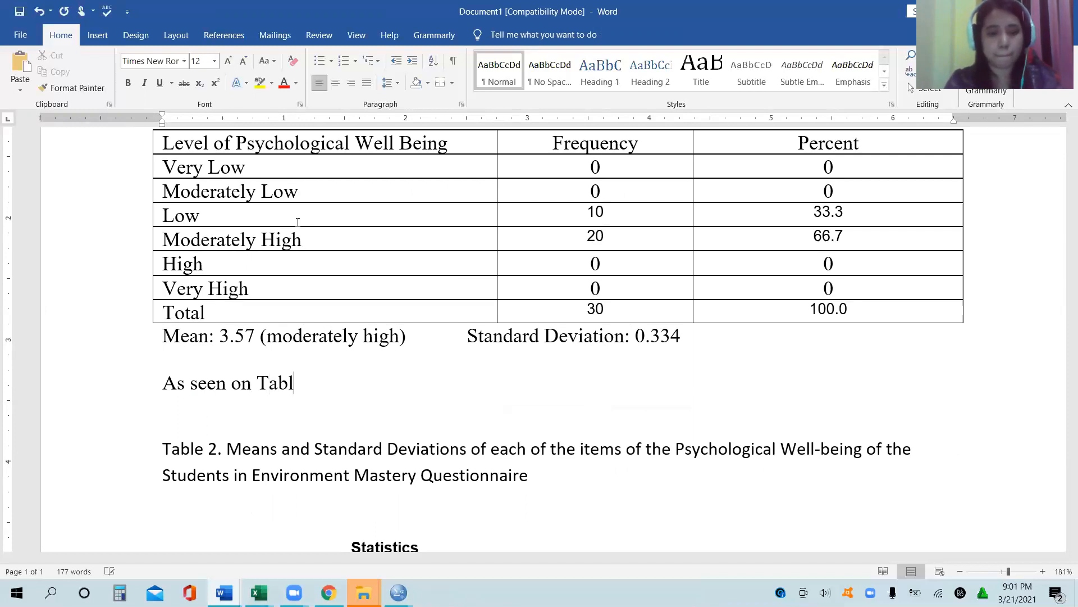
text(e 1, the)
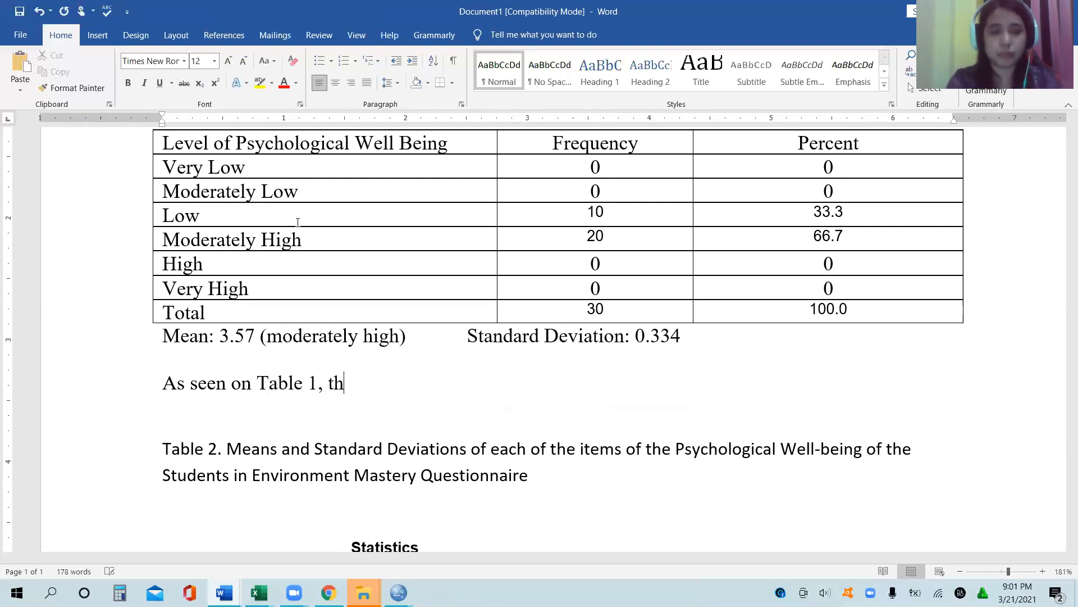
Step: Continue the interpretation sentence with "majority of the respondents have"
key(BackSpace)
key(BackSpace)
key(BackSpace)
text(majority )
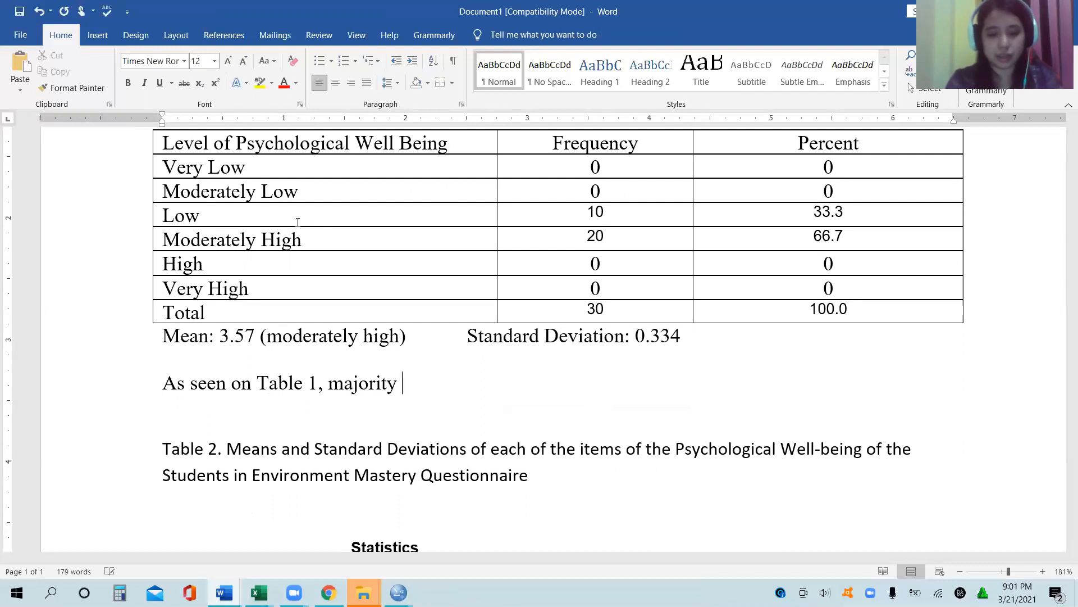
text(of the respon)
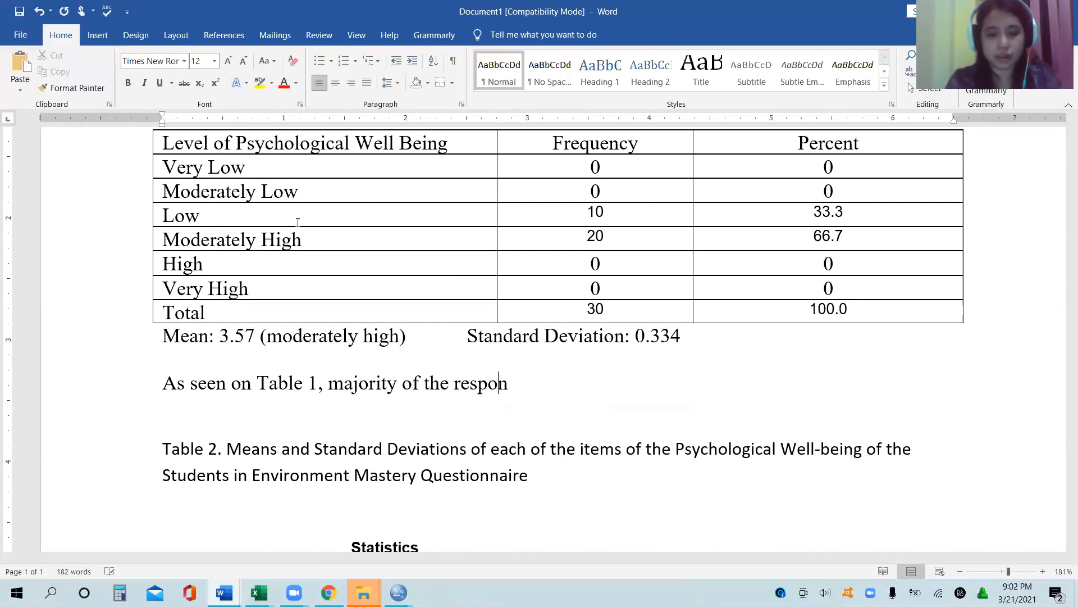
text(dents have)
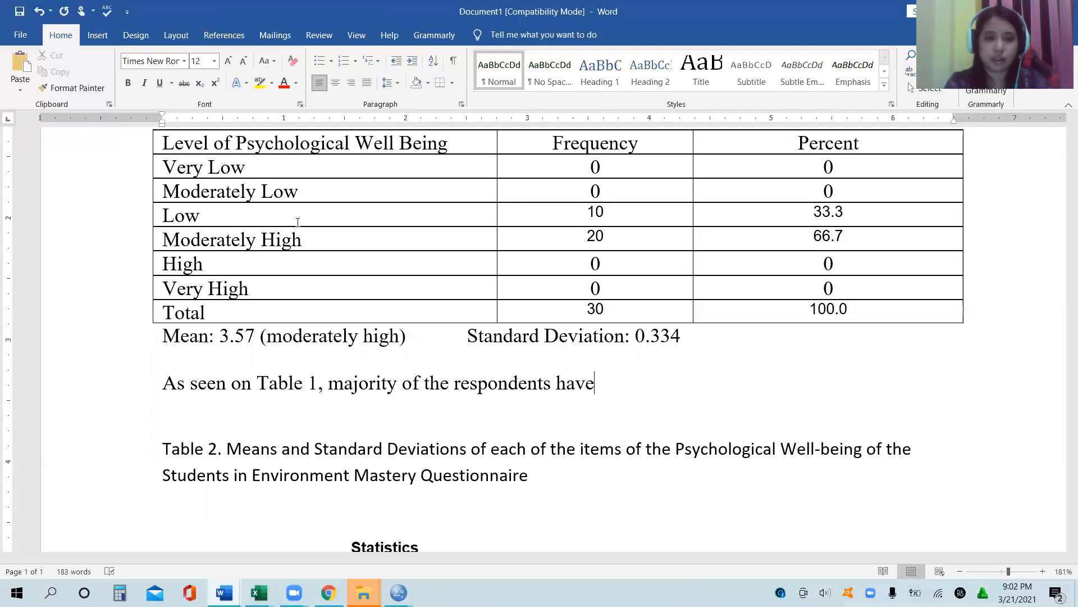
text( moderately high psychological well)
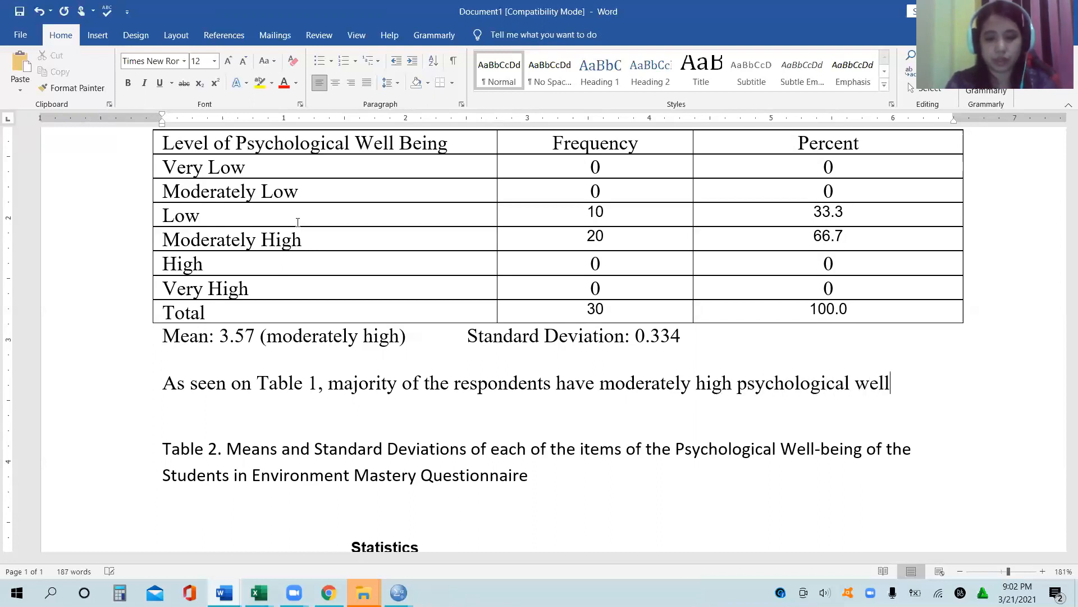
text(-bein)
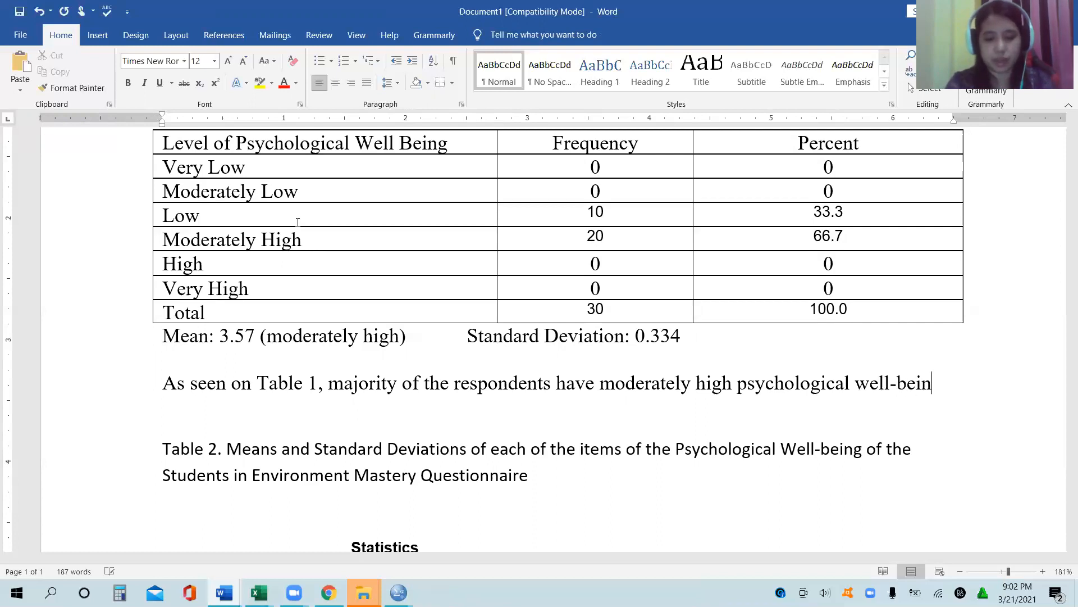
text(g in environ)
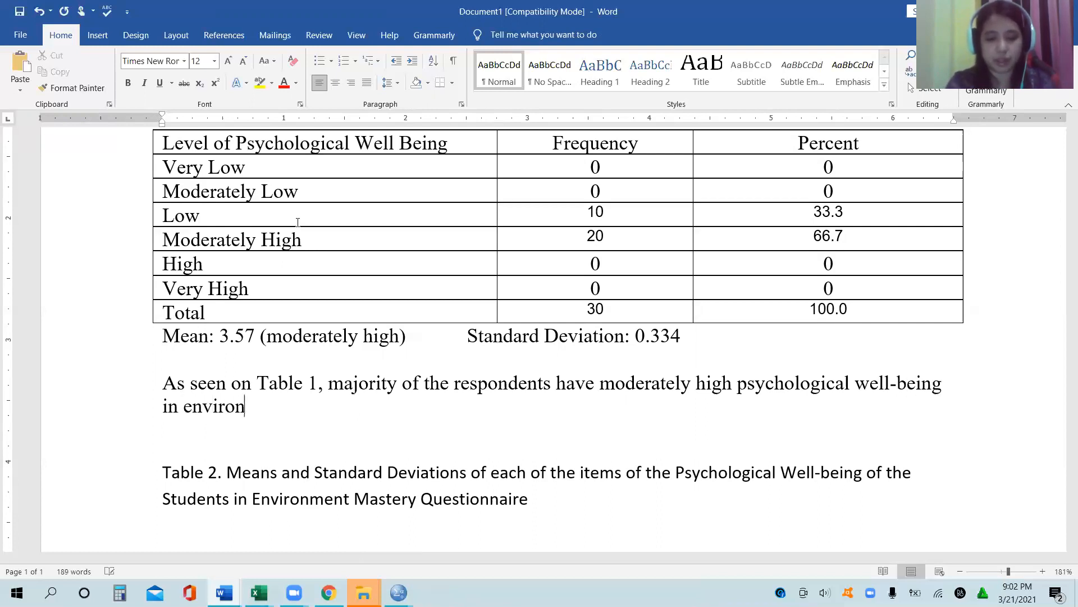
text(mental )
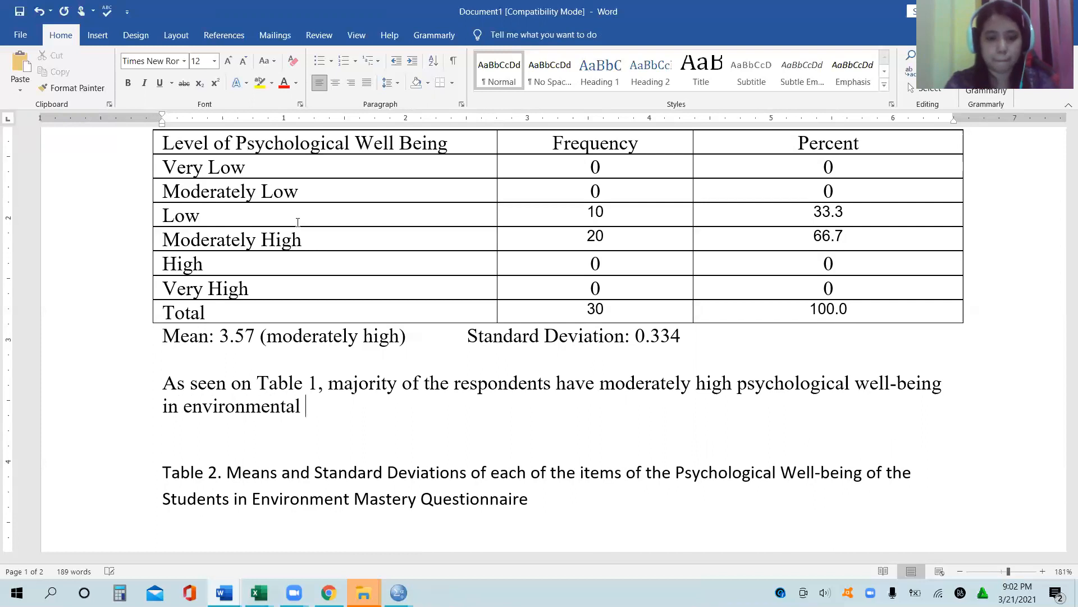
text(mastery)
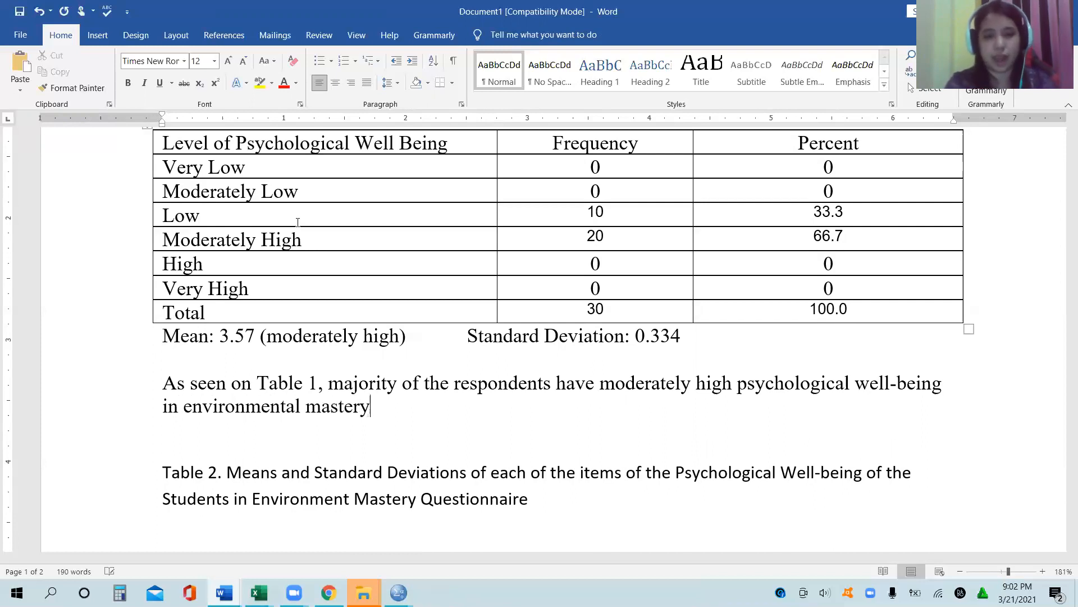
text( ( 66.7)
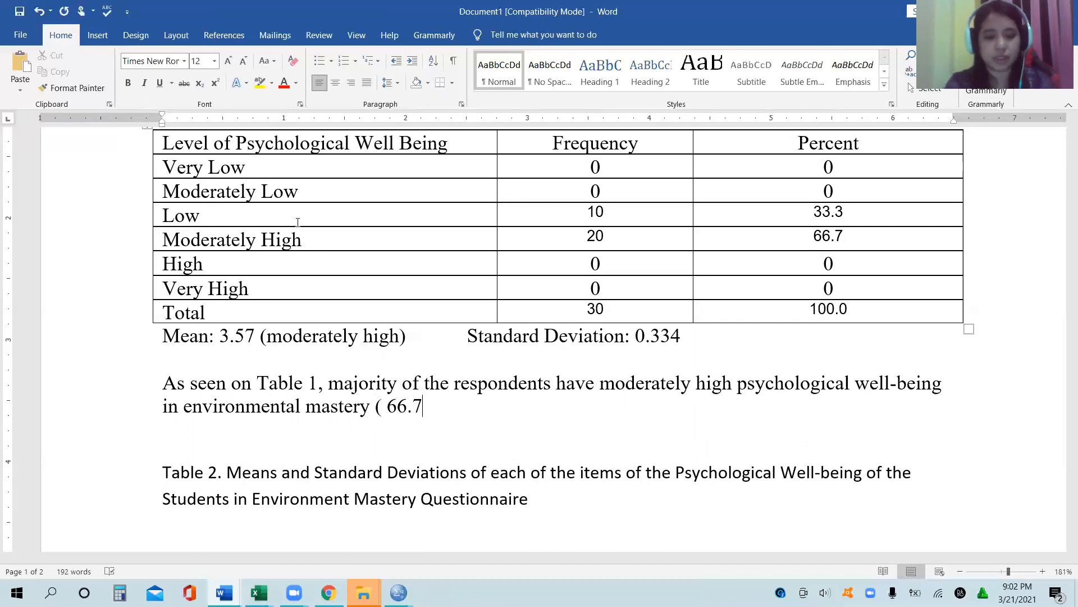
text(%),)
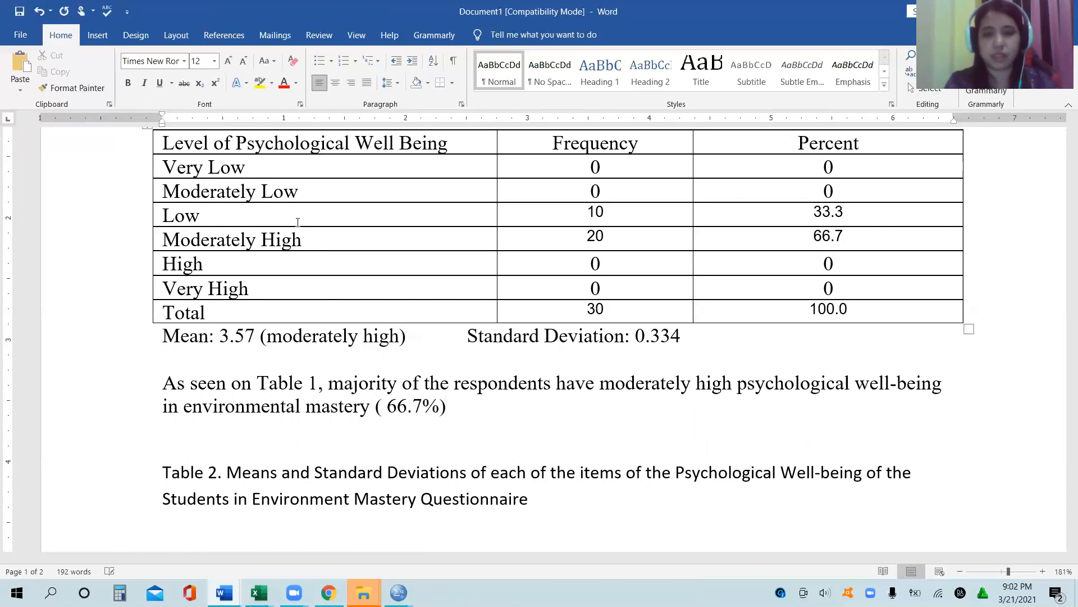
Step: Complete the first interpretation sentence with "moderately high psychological well-being in environmental mastery" and the percentage 66.7% in parentheses
key(BackSpace)
text(. Some)
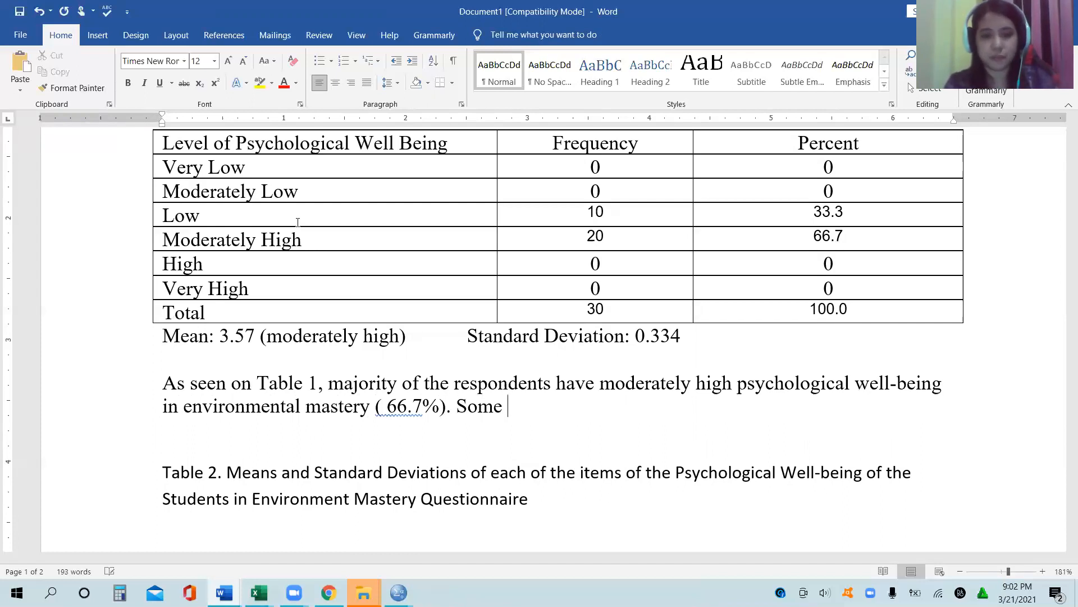
text( wer)
key(BackSpace)
key(BackSpace)
key(BackSpace)
key(BackSpace)
key(BackSpace)
key(BackSpace)
key(BackSpace)
key(BackSpace)
key(BackSpace)
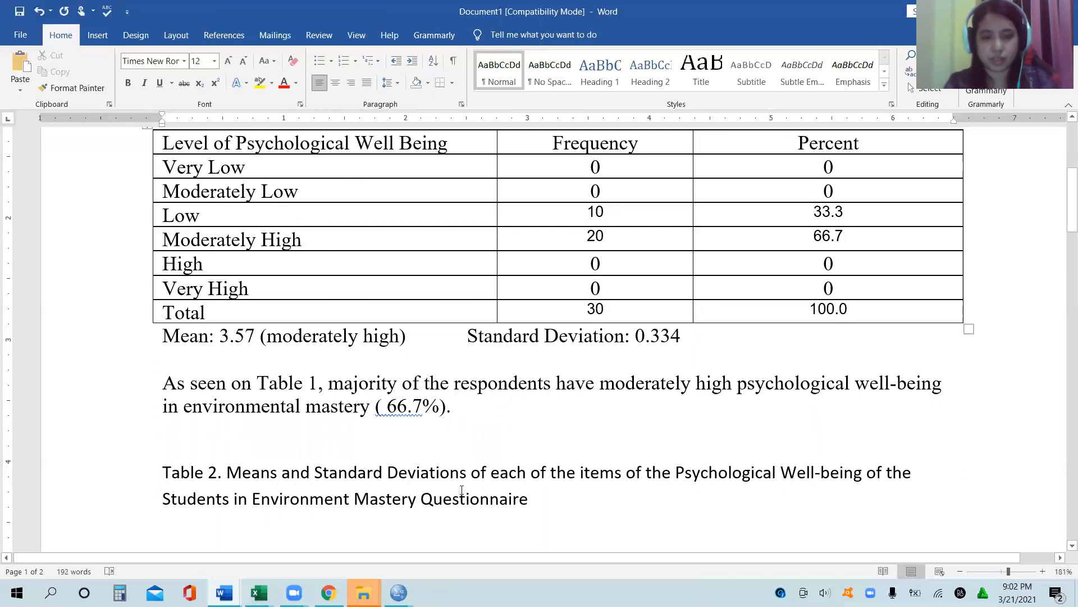
Step: Remove the extra space before 66.7 in the parentheses and begin a second sentence with "Some of the respondents have low"
right_click(403, 409)
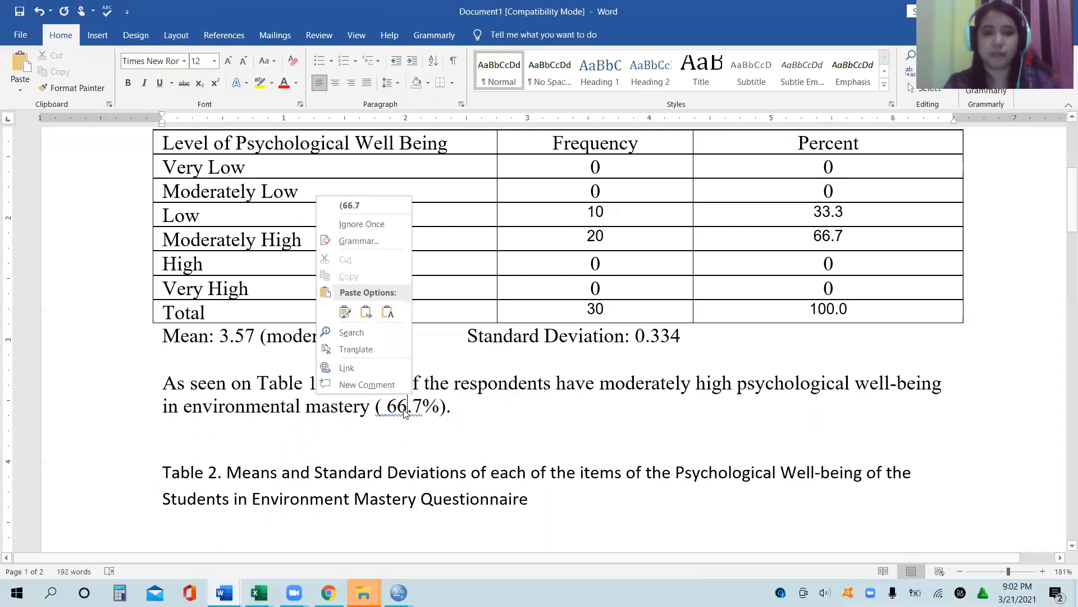
click(353, 206)
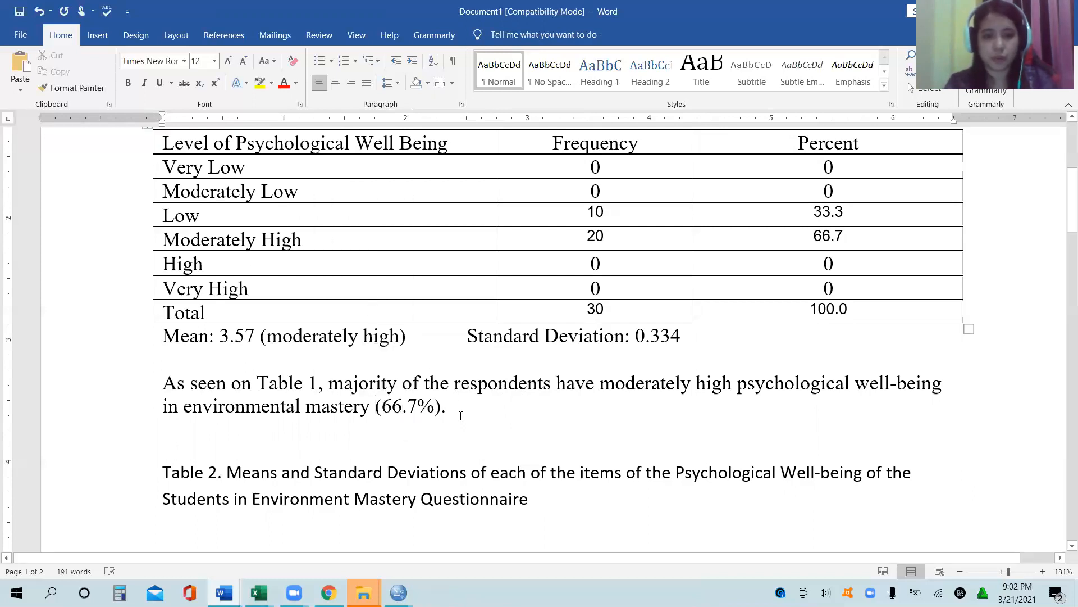
text(Some )
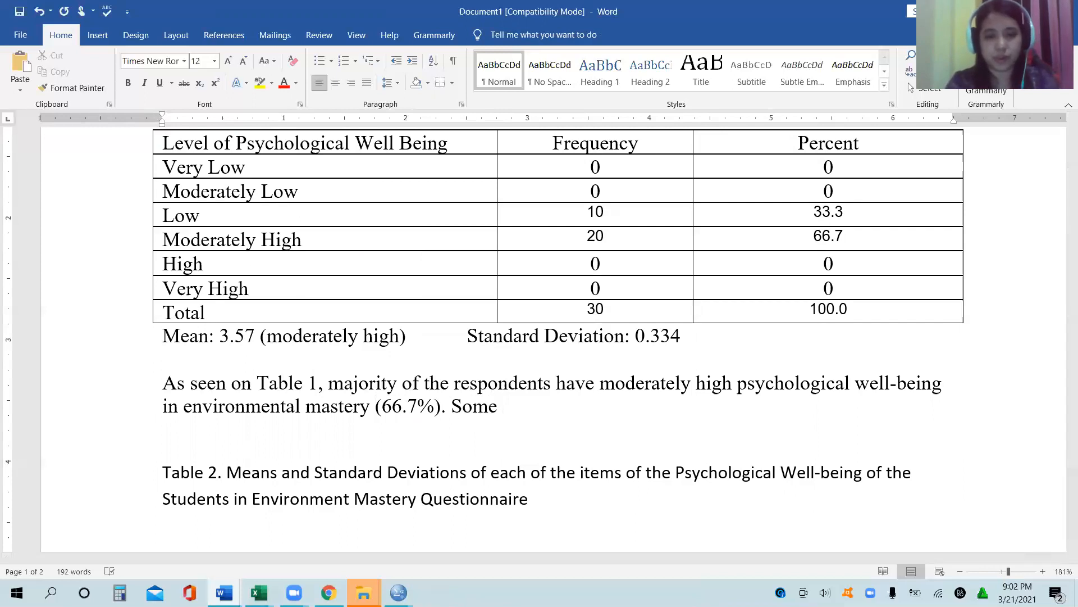
text(of the resp)
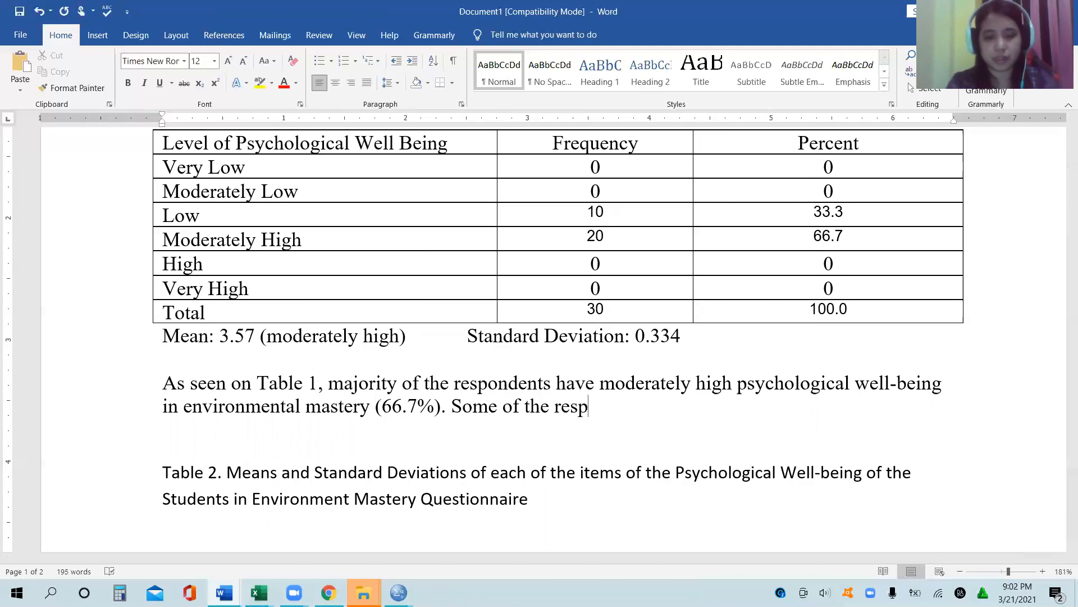
text(ondesn)
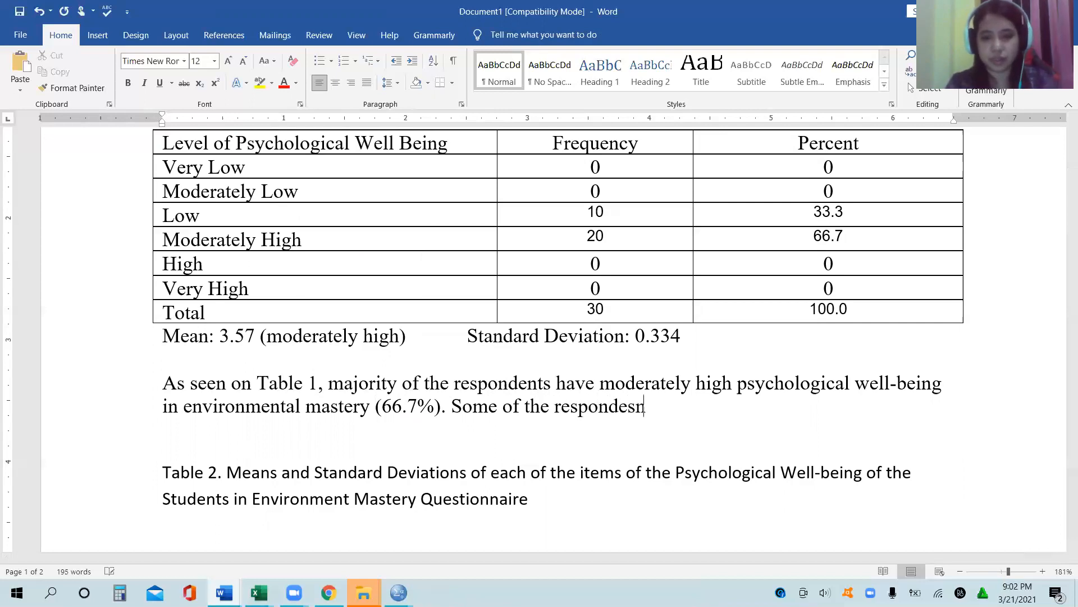
key(BackSpace)
key(BackSpace)
text(nts have)
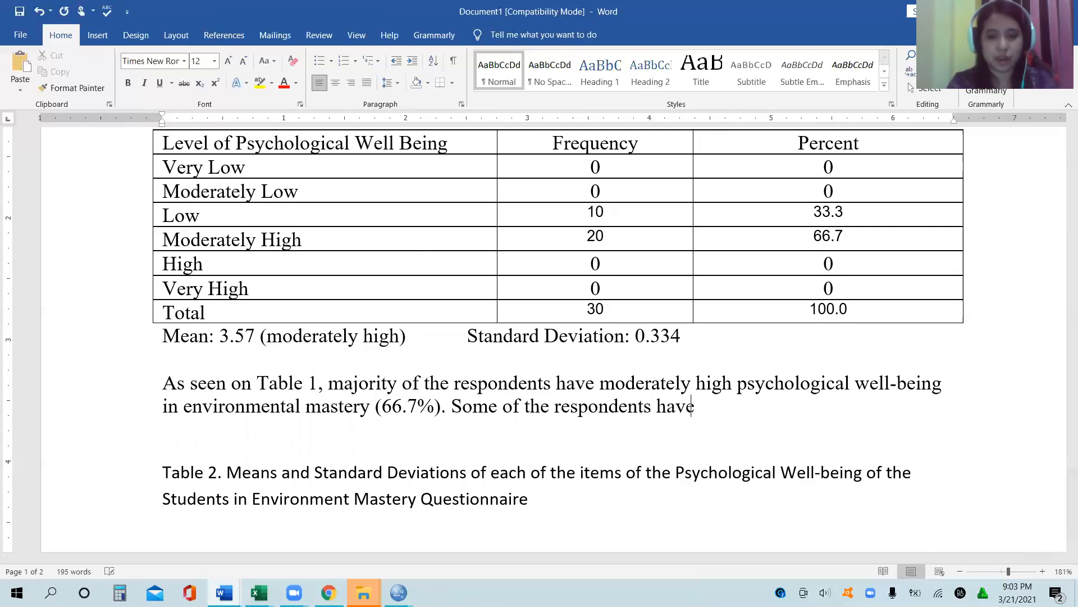
text( low)
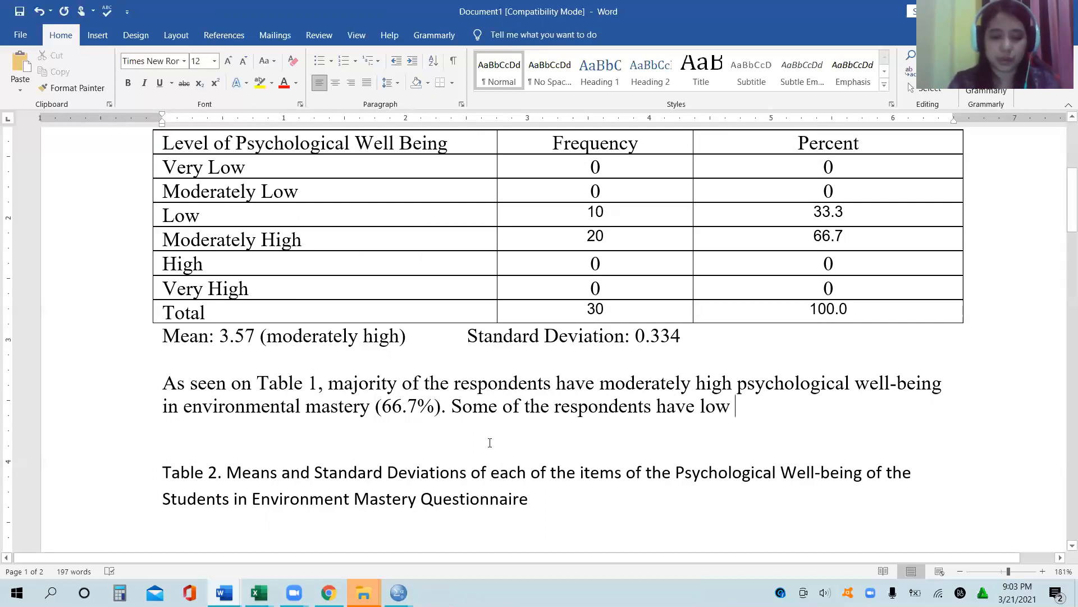
text(mas)
Step: Extend the second interpretation sentence with "environmental psychological well being"
key(BackSpace)
key(BackSpace)
key(BackSpace)
text(environmental)
key(BackSpace)
key(BackSpace)
key(BackSpace)
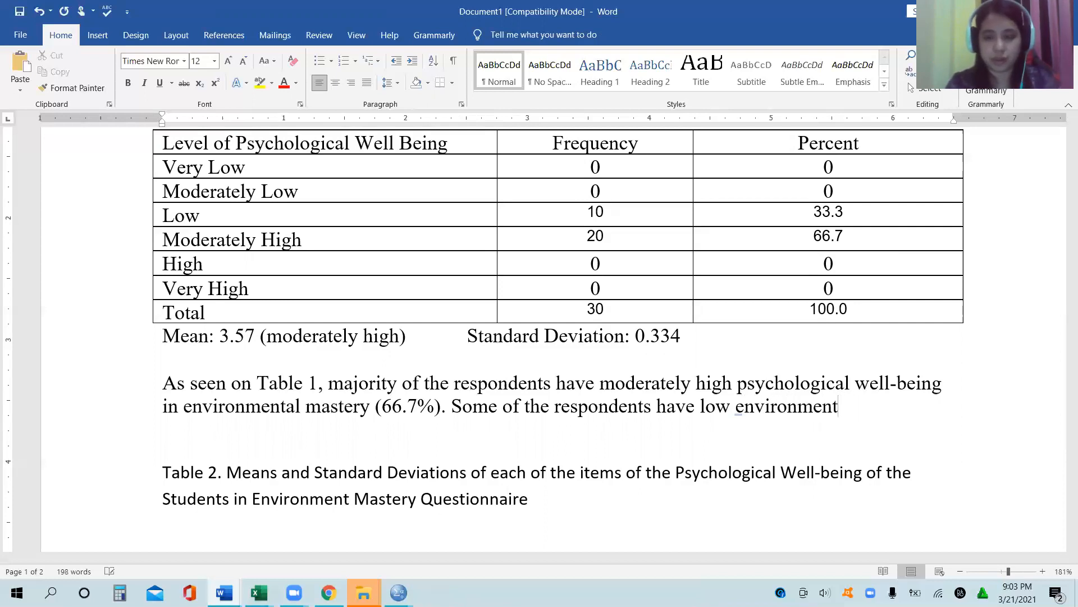
text(al p)
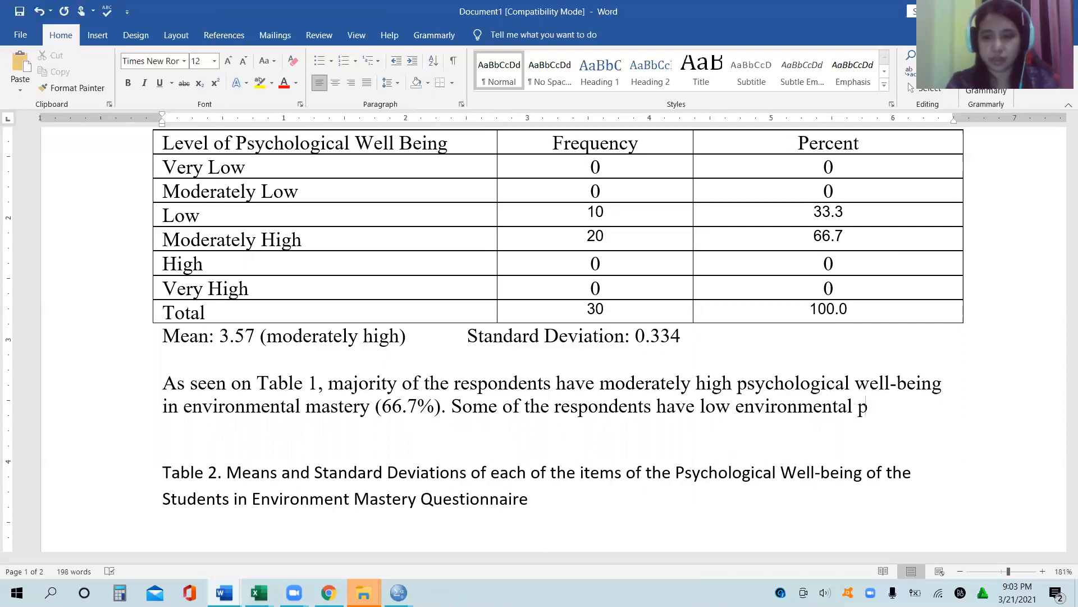
text(sycho)
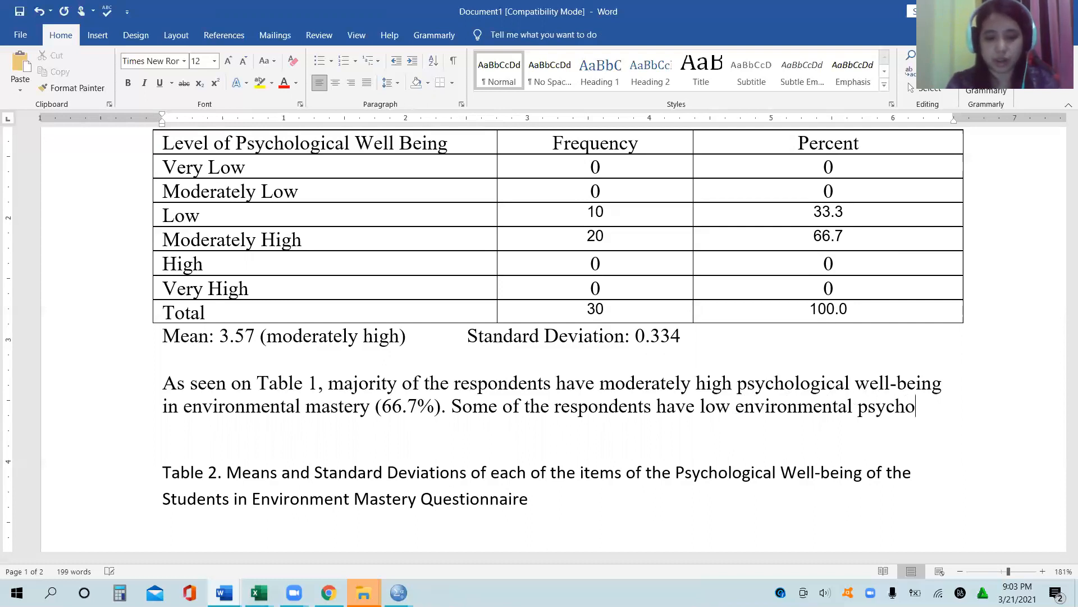
text(logical w)
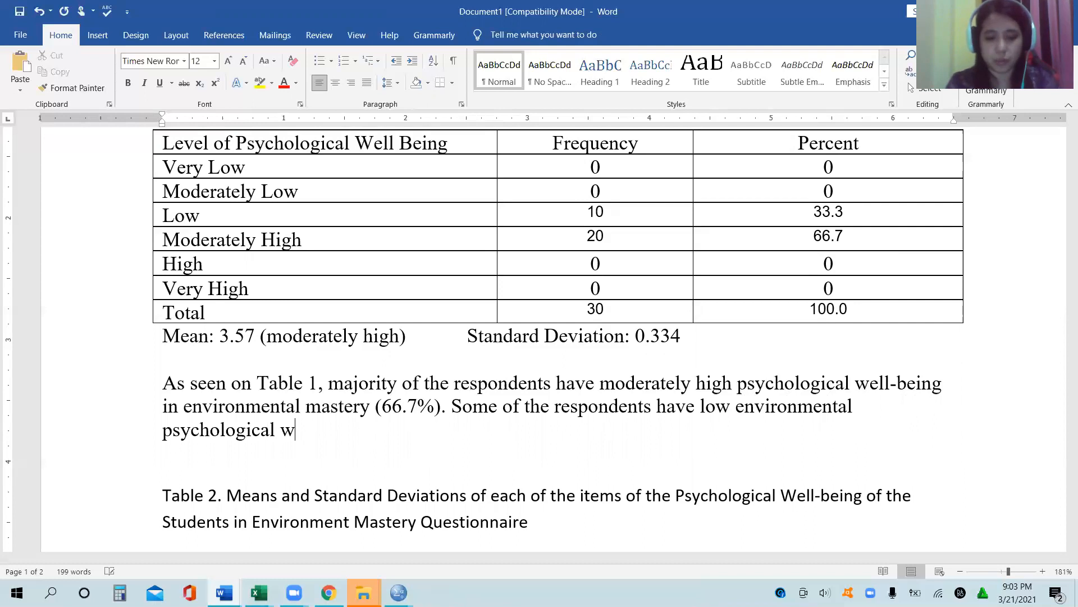
text(ell being. On a)
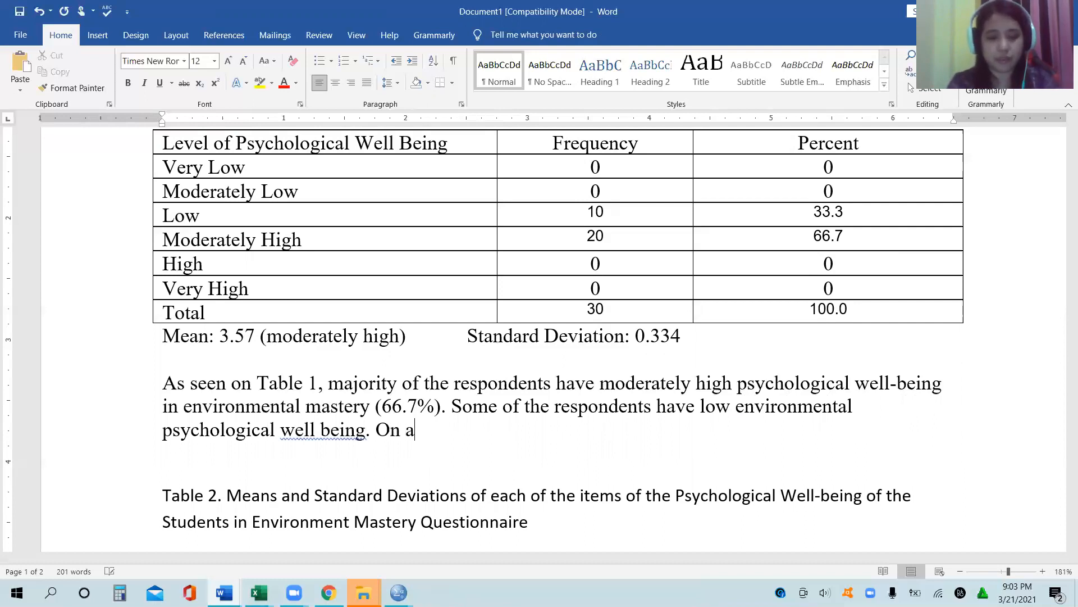
text(verage,)
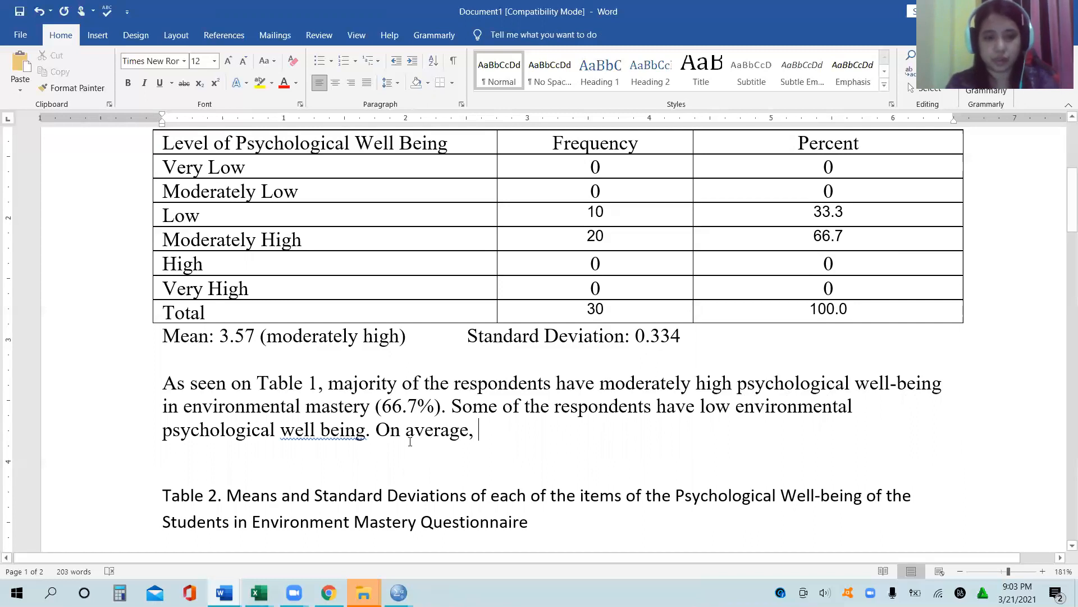
Step: End the second sentence, add the placeholder "On average, …" after it, and correct "well being" to "well-being"
right_click(350, 429)
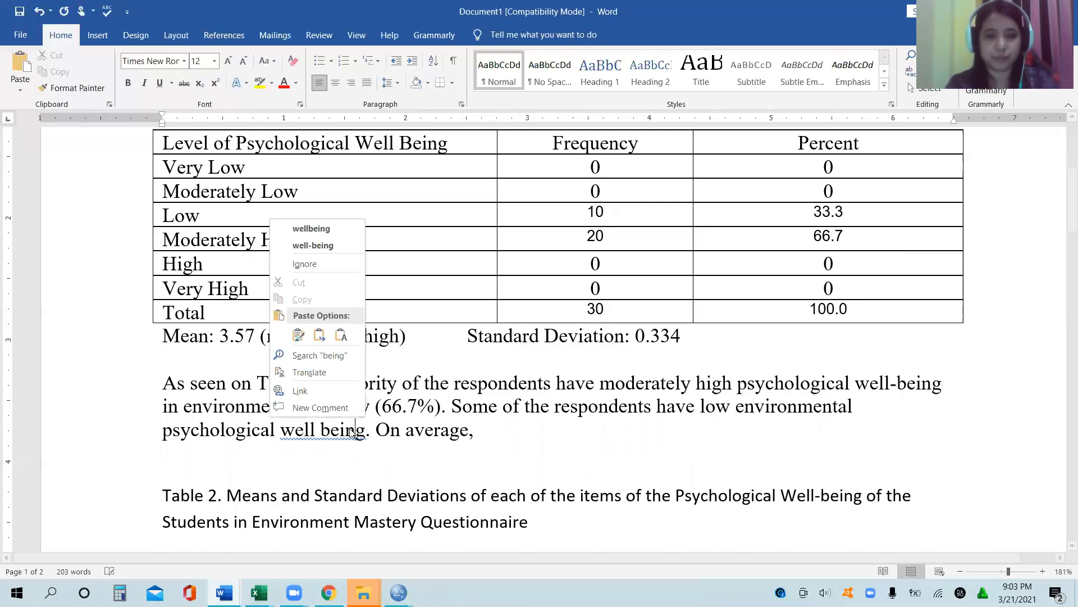
click(330, 253)
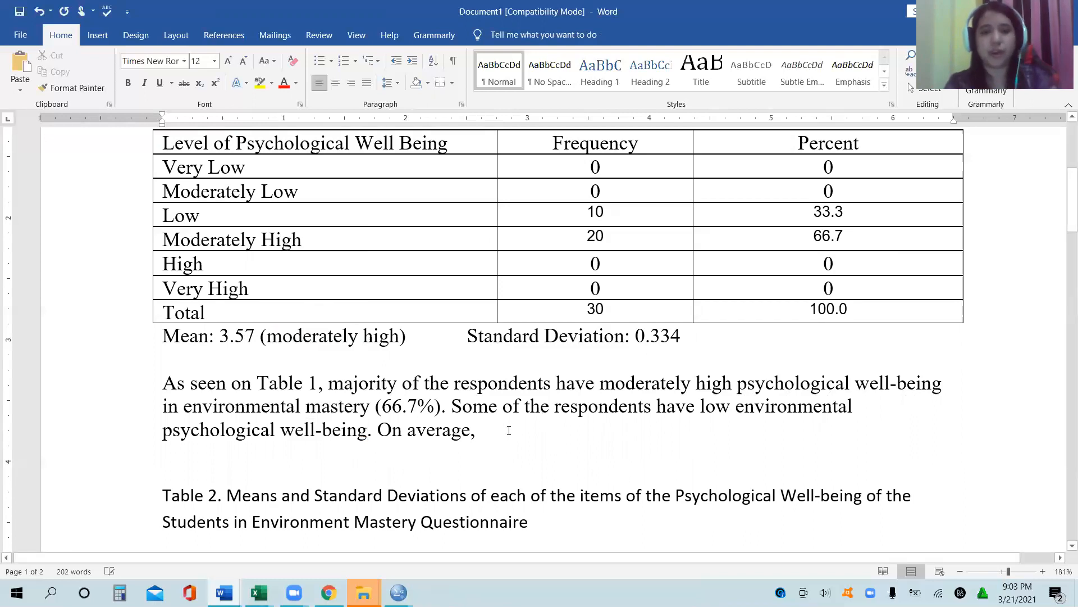
text(...)
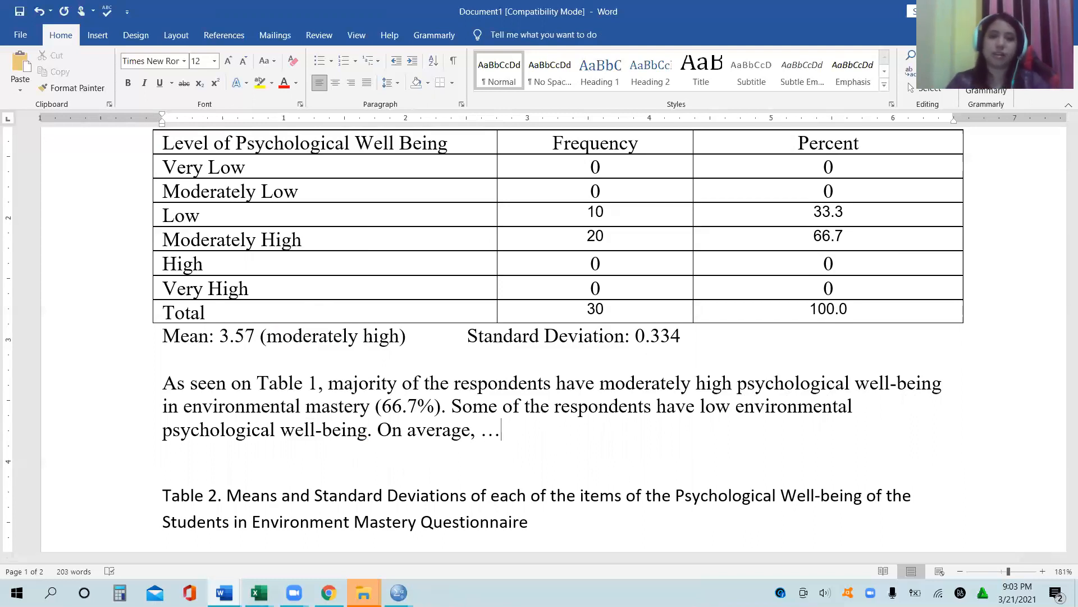
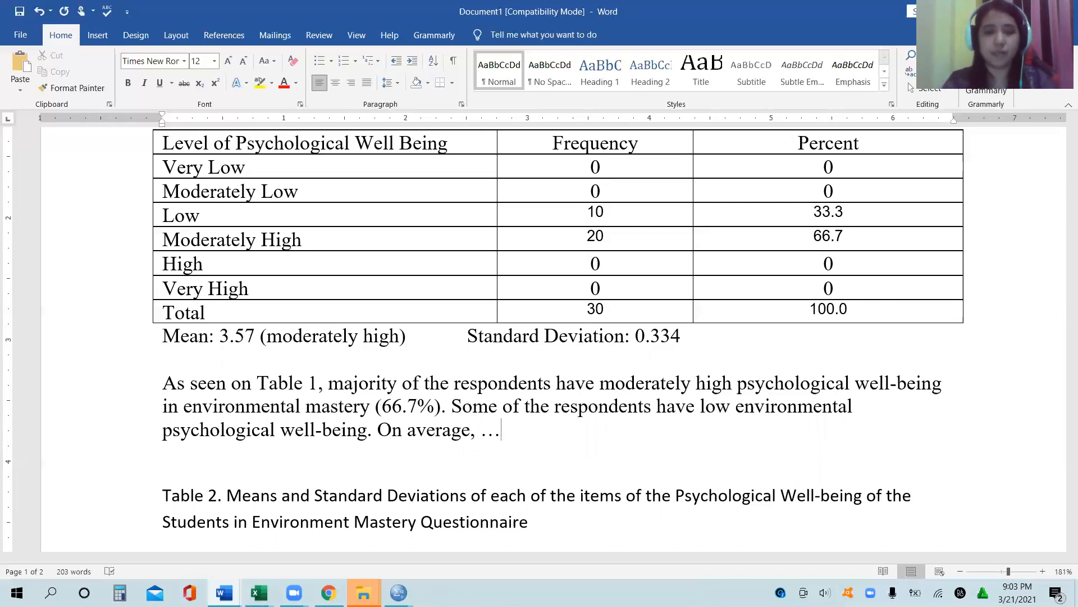
Step: Add a new paragraph reading "Table 2 displays…" below the Table 1 interpretation text
key(Return)
key(Return)
text(table 2)
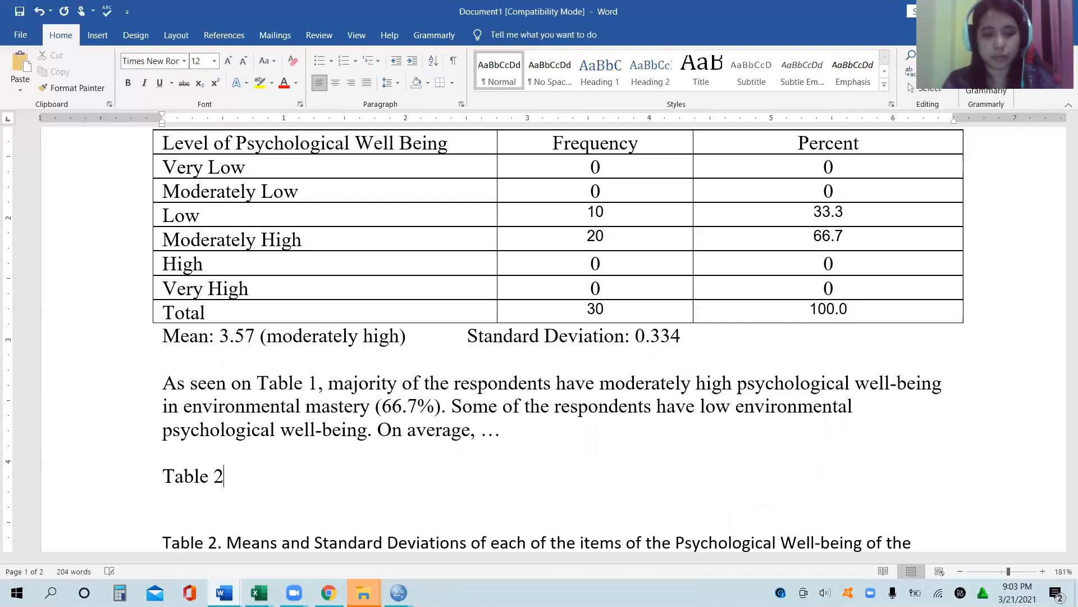
text( displays.)
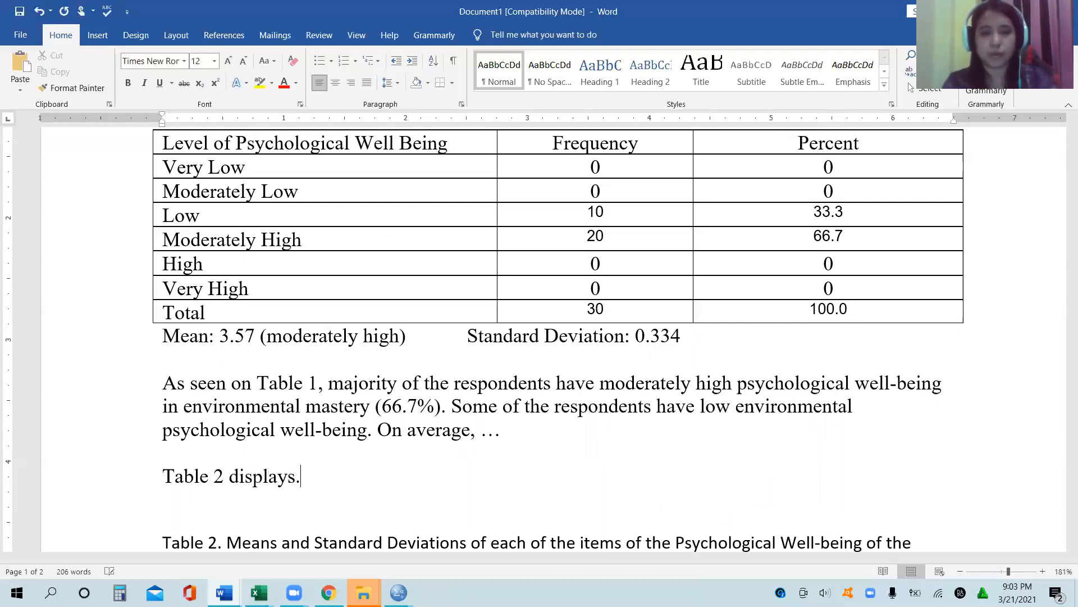
Step: Insert a table with three columns and two rows between the Table 2 caption and the Statistics table
scroll(509, 430, down, 3)
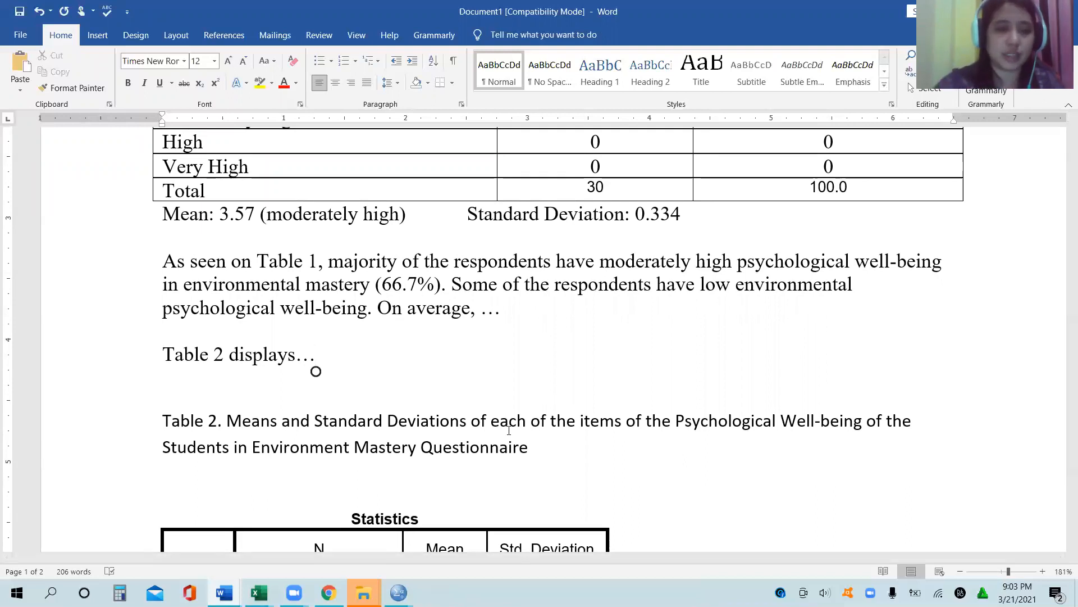
scroll(509, 430, down, 4)
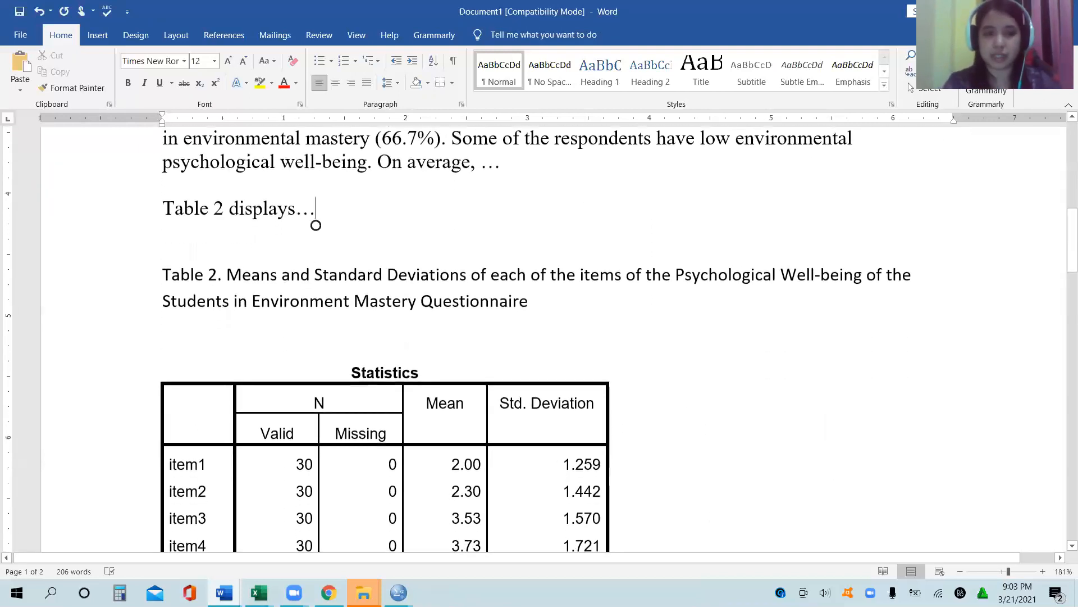
drag(1063, 246, 1063, 280)
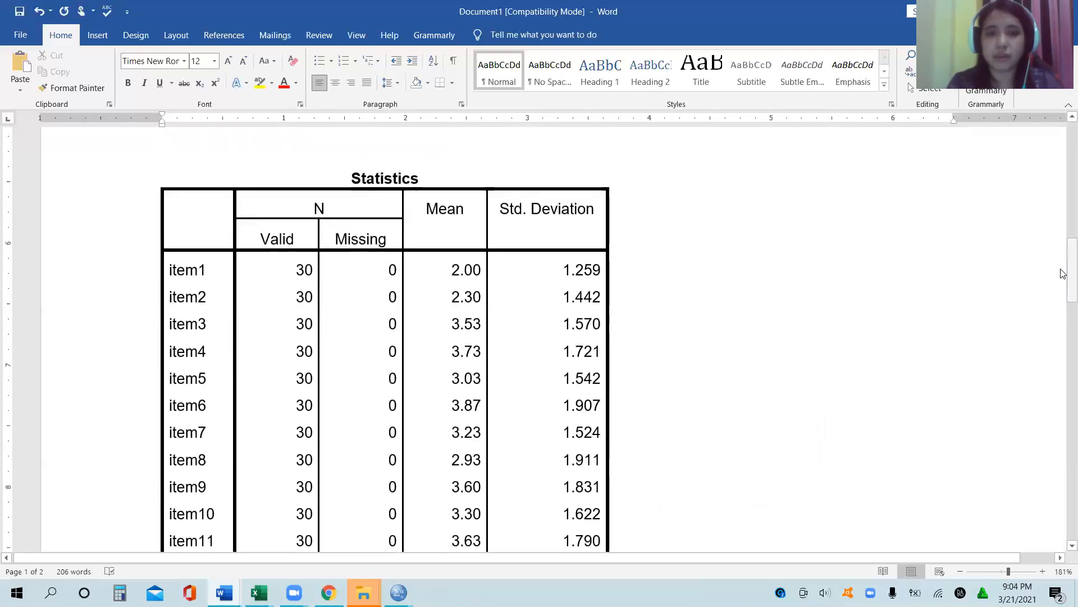
click(540, 209)
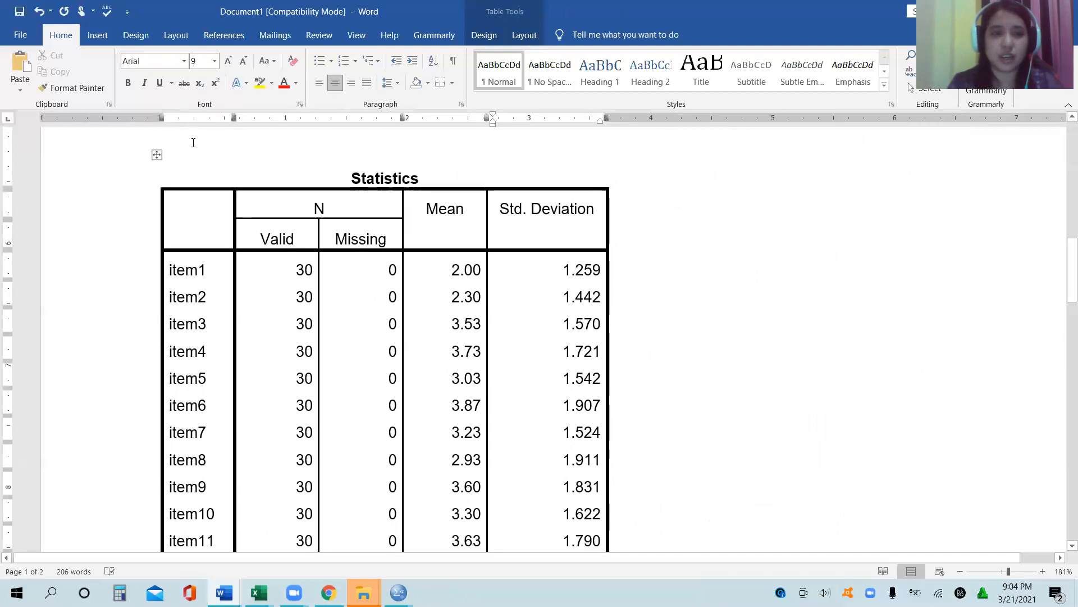
click(193, 143)
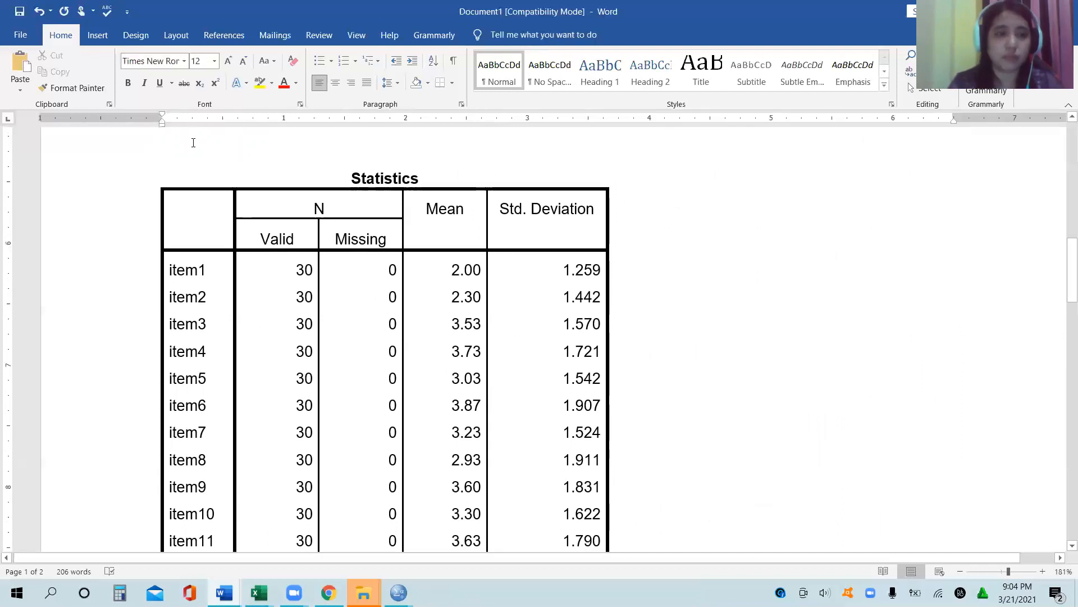
click(98, 35)
click(119, 70)
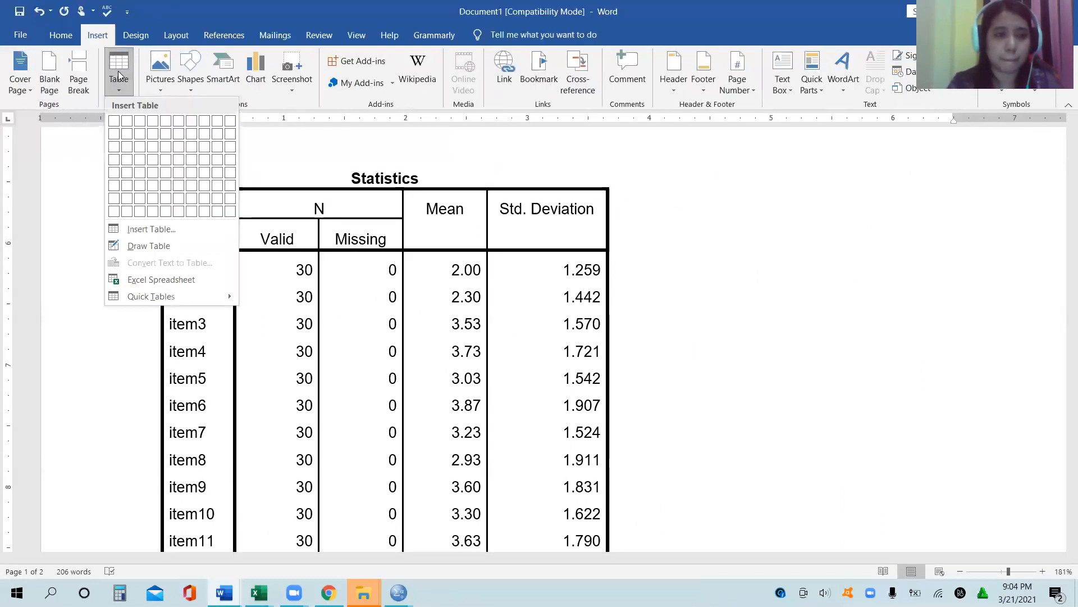
click(140, 135)
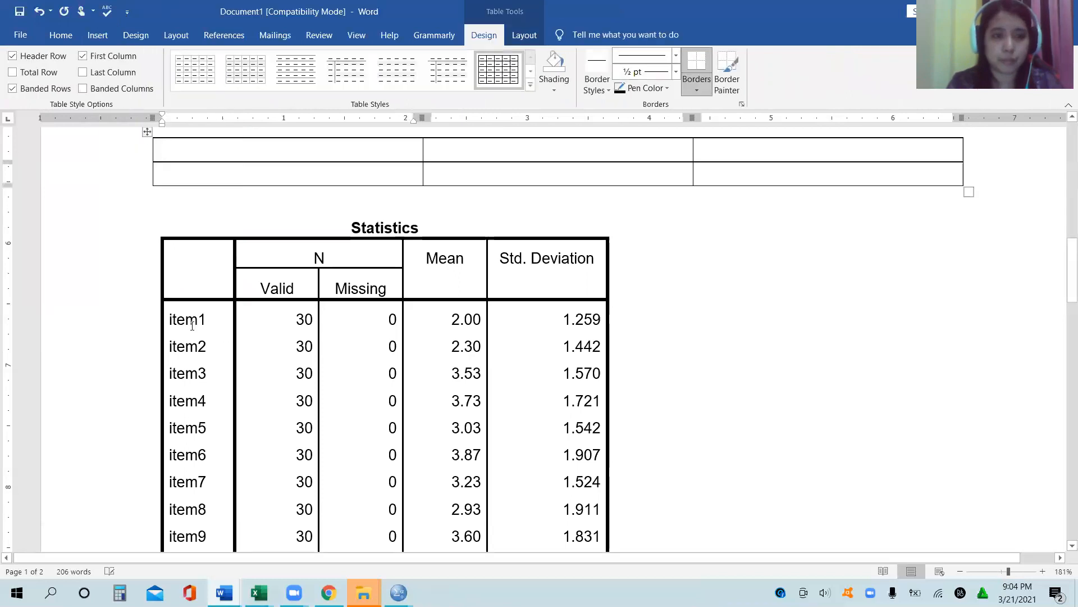
Step: Enter the column headings "Statements", "Mean" and "SD" in the first row of the new table
text(Statements)
key(Tab)
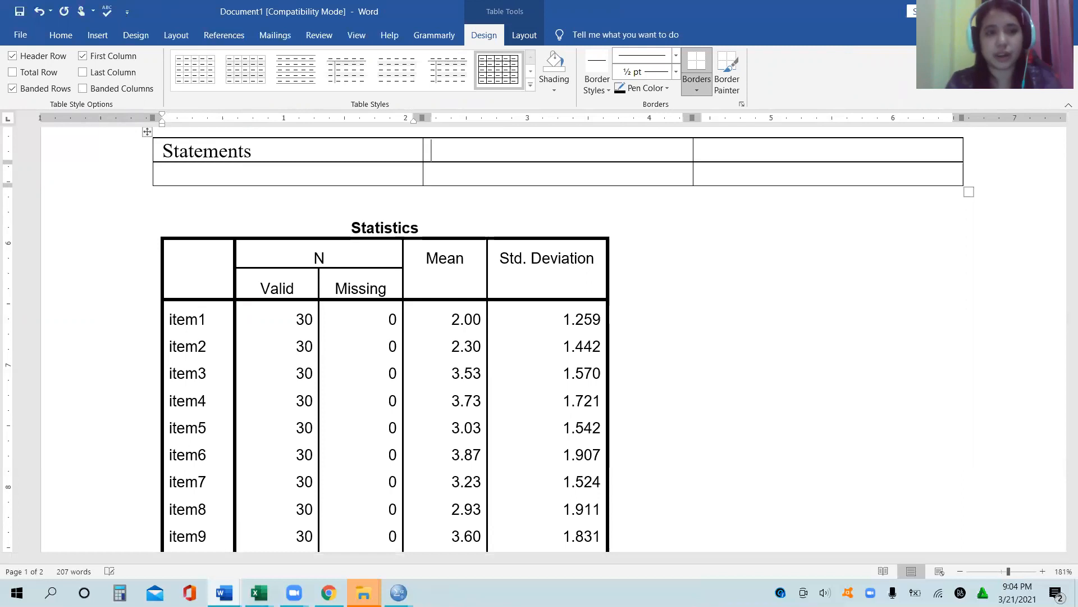
text(Means)
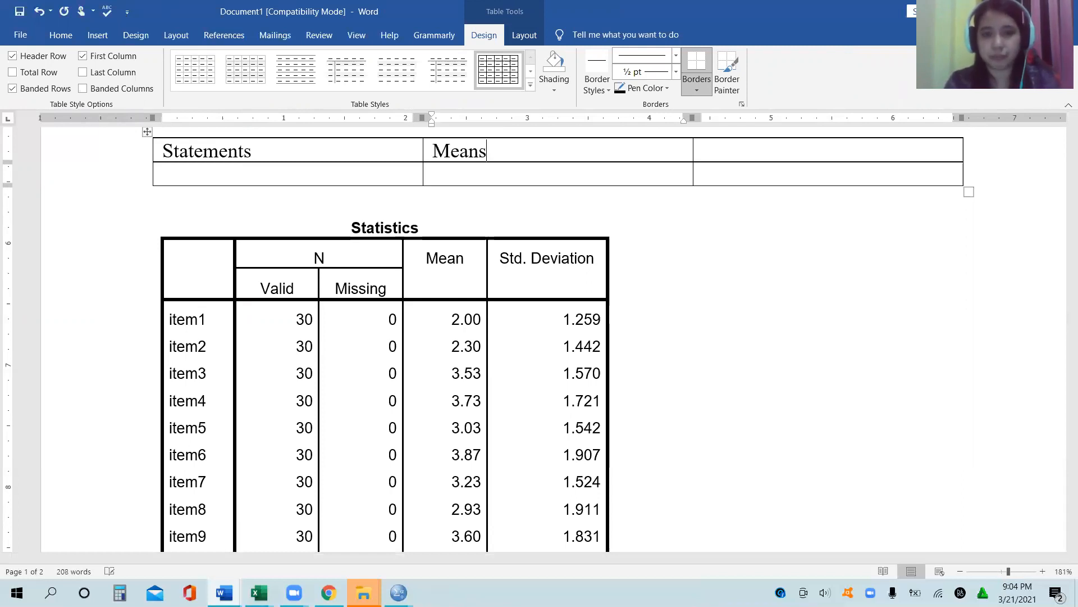
key(Tab)
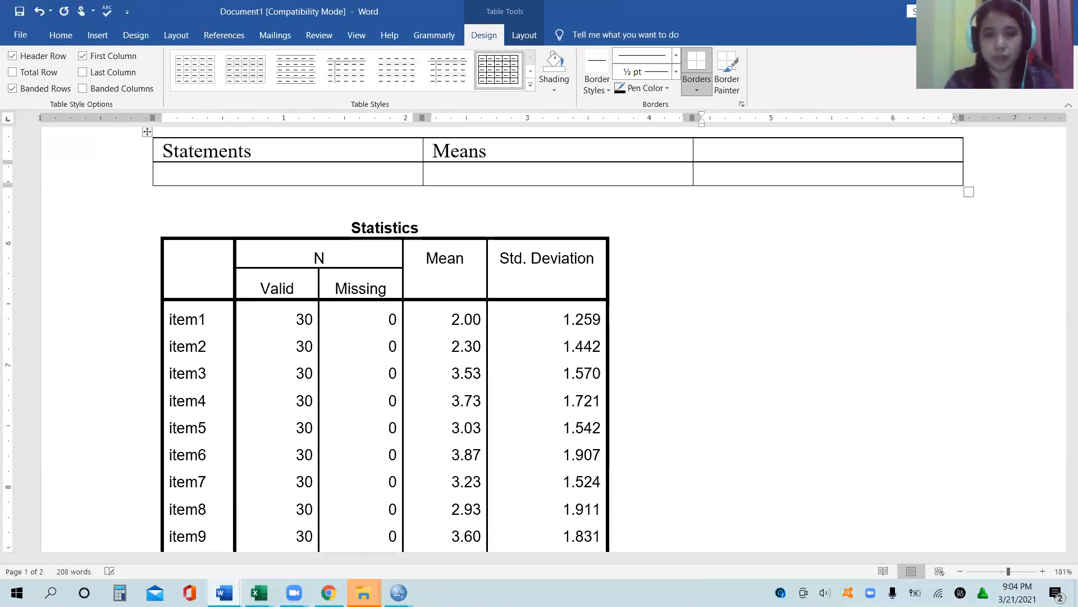
key(Left)
key(BackSpace)
key(Tab)
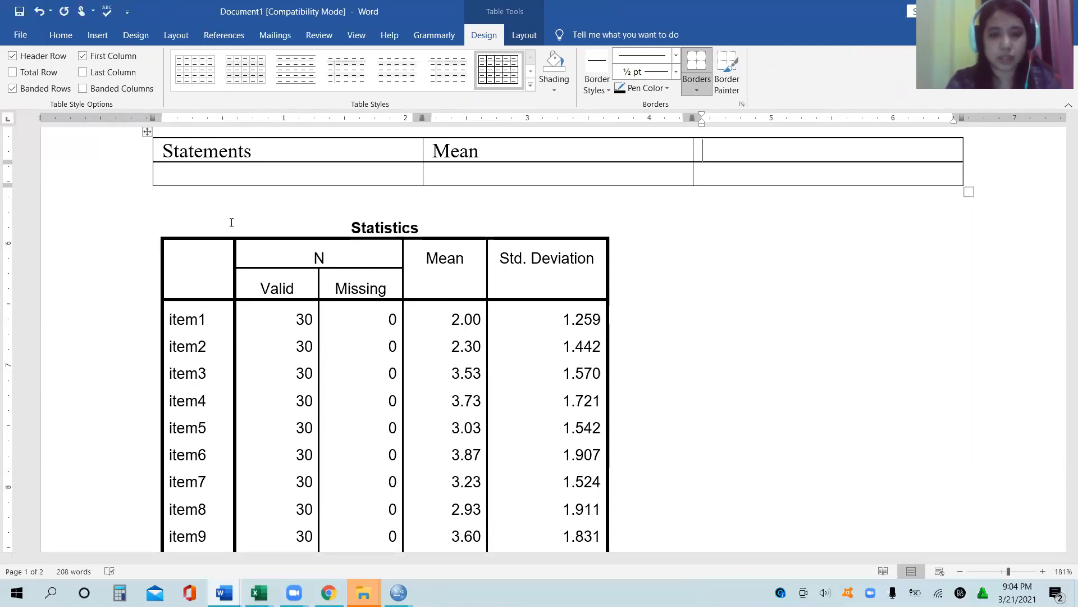
text(SD)
key(Tab)
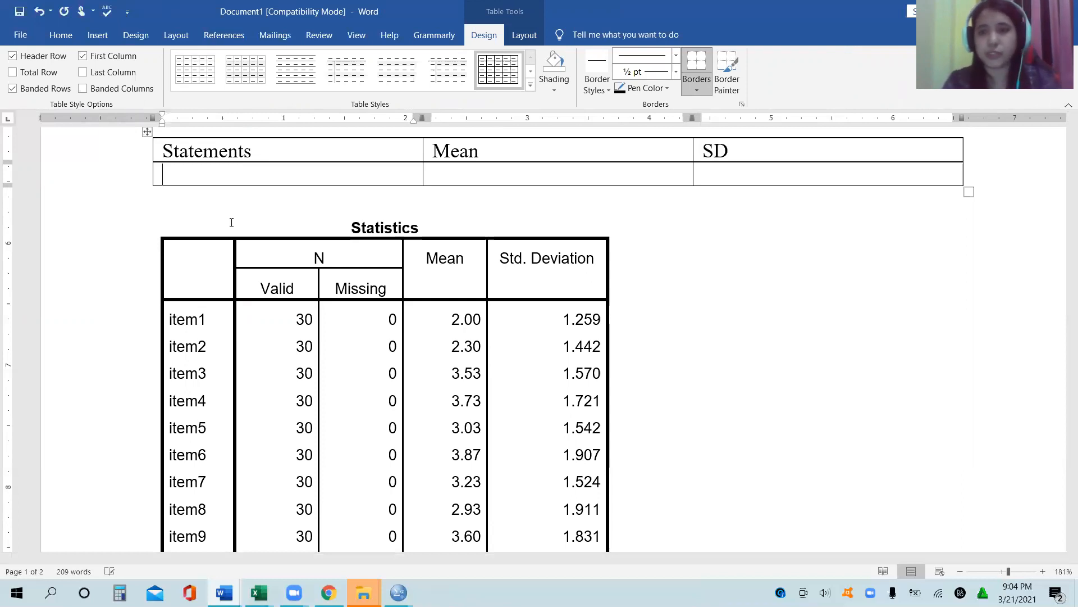
Step: Add a column to the right of SD and give it the heading "Qualitative Description"
right_click(777, 152)
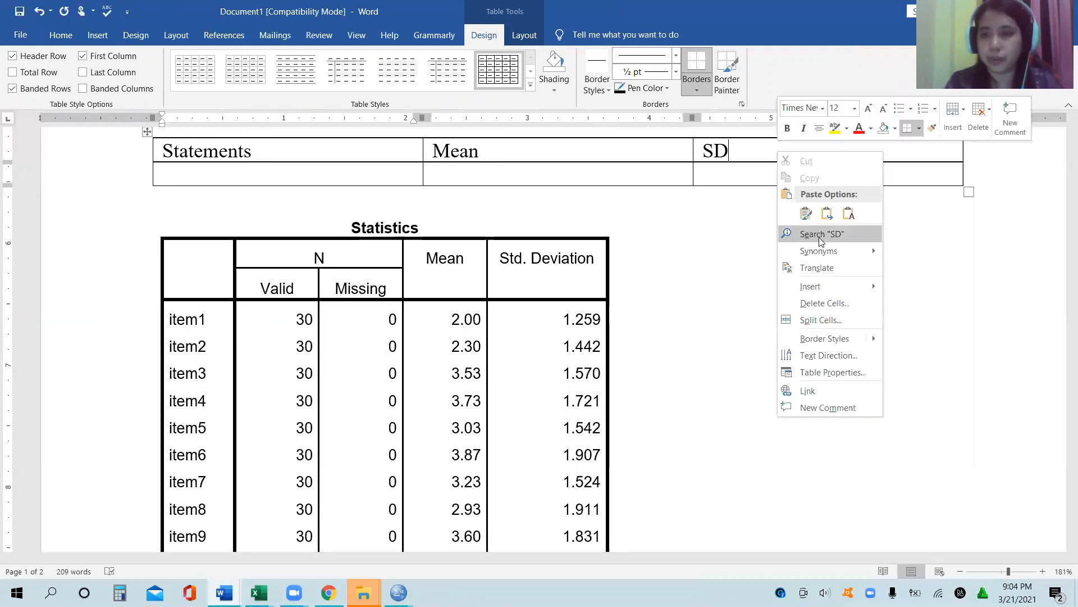
mouse_move(823, 285)
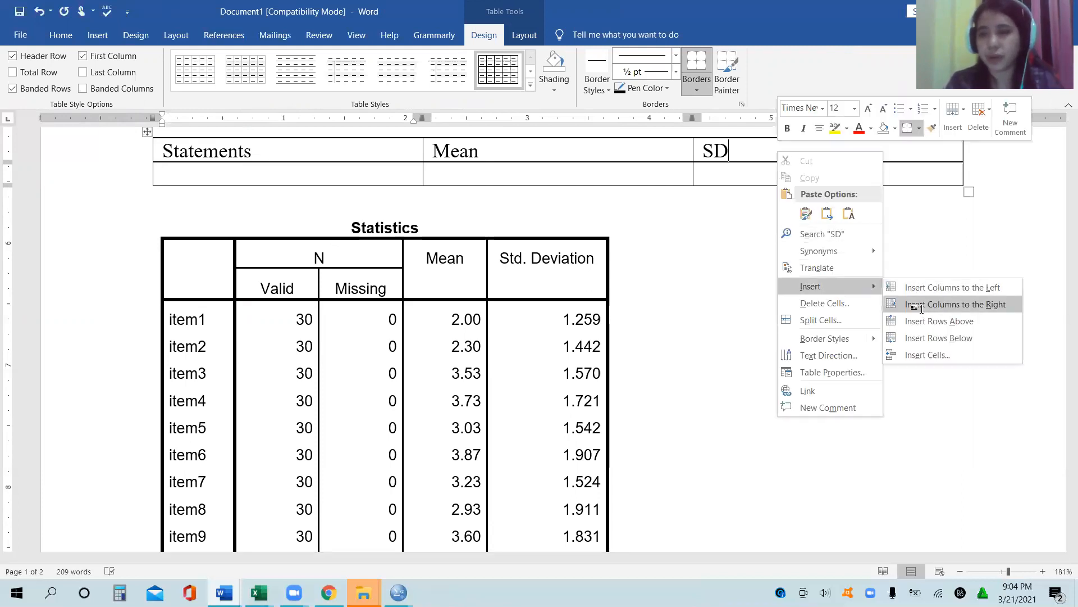
click(924, 303)
click(826, 152)
text(Q)
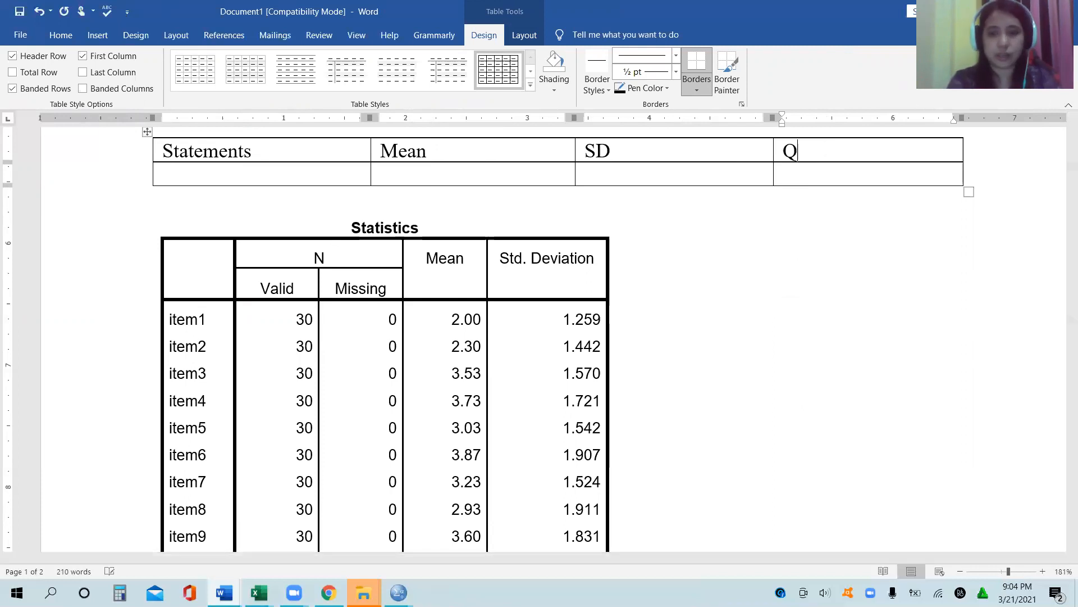
text(ualitative)
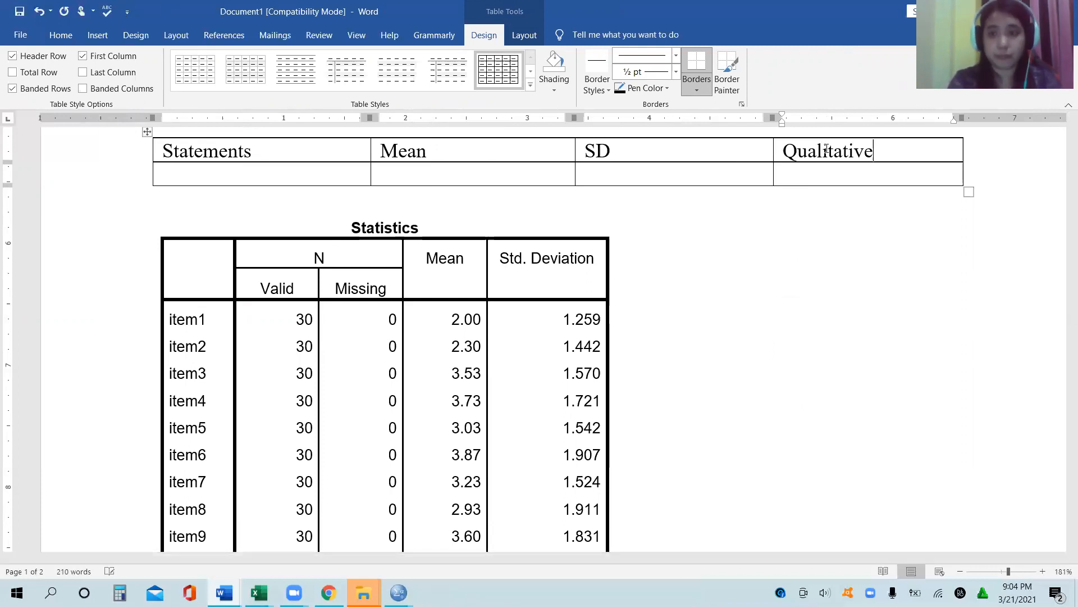
text( Description)
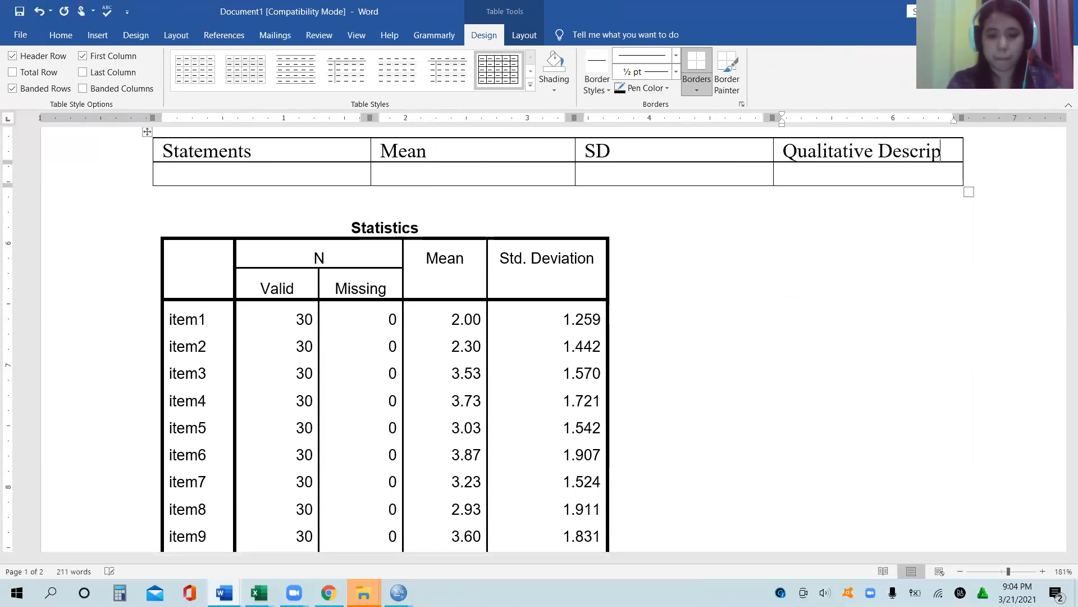
click(783, 197)
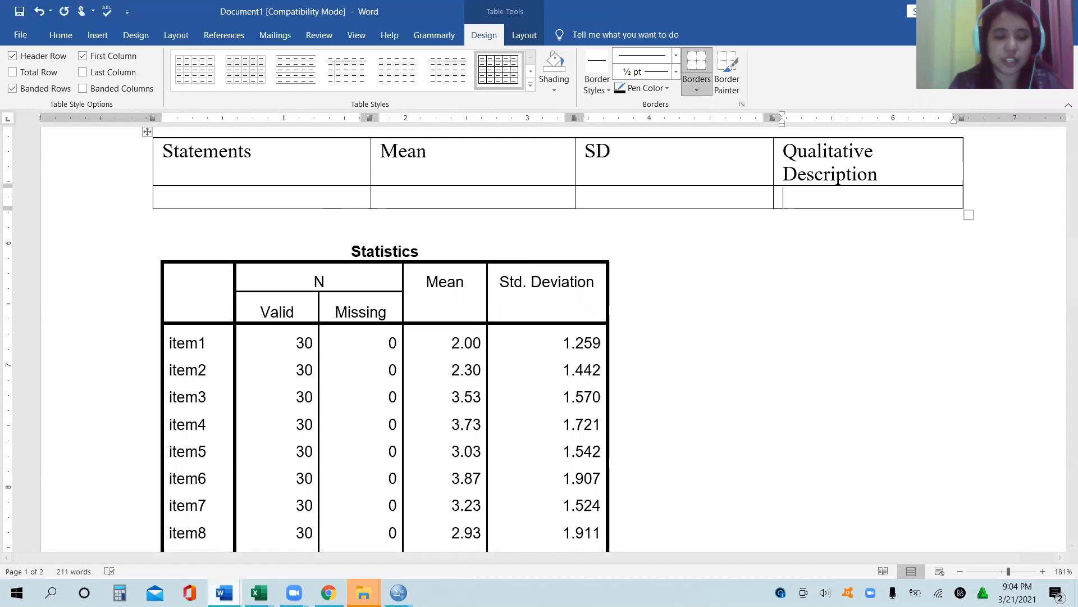
Step: Switch to the Questionaire document and copy statement 1, "In, general, I feel I am in charge of the situation in which I live."
mouse_move(225, 591)
click(175, 550)
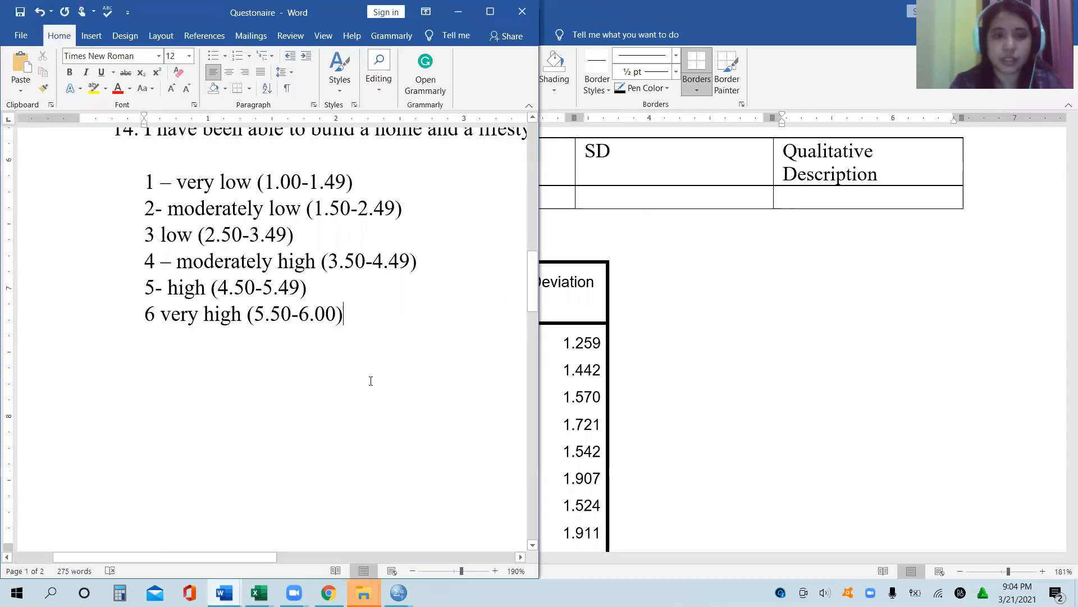
drag(532, 281, 524, 170)
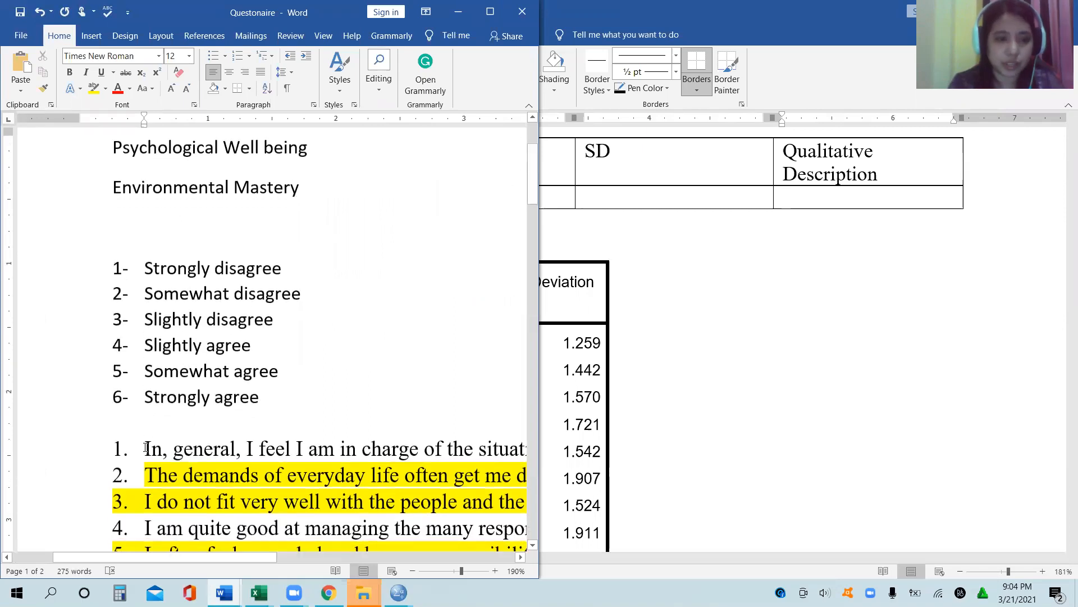
drag(144, 449, 327, 446)
key(ctrl+c)
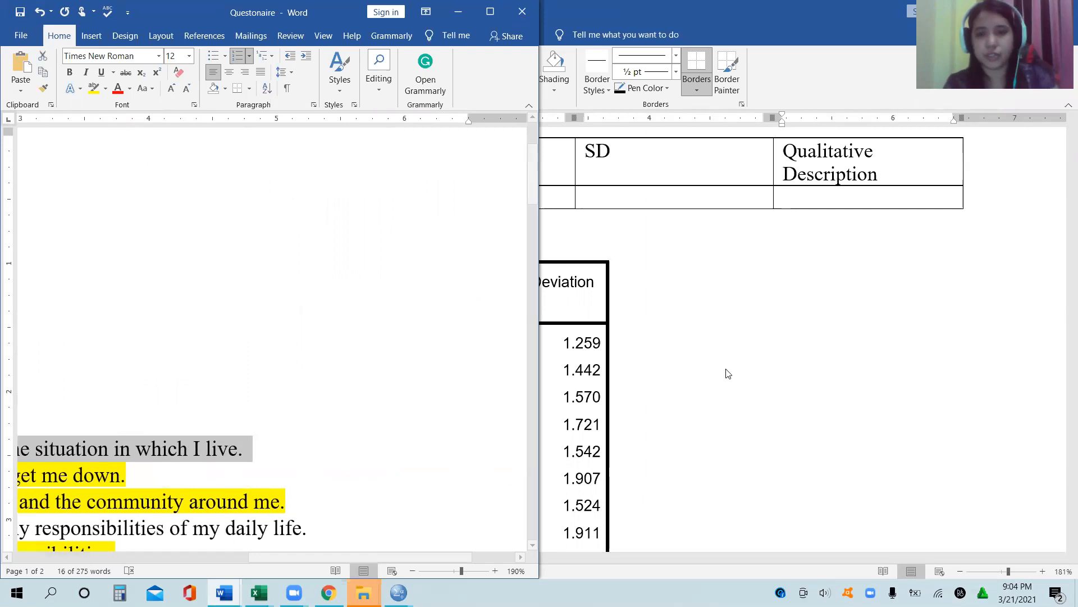
Step: Paste the copied statement into the cell under Statements in Document1 and widen that column
click(727, 373)
click(266, 197)
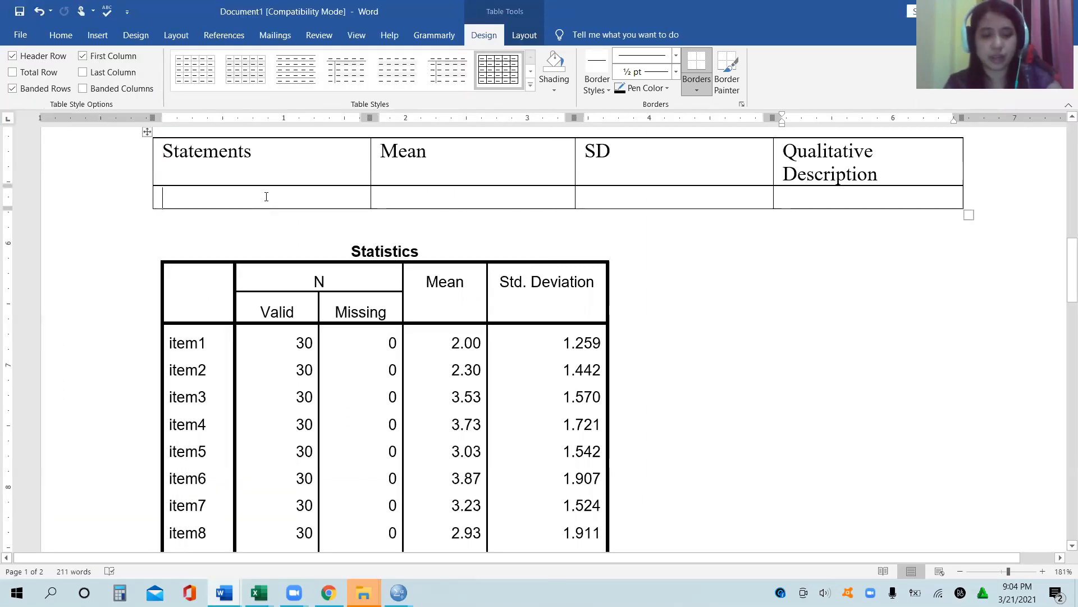
key(ctrl+v)
drag(377, 161, 482, 152)
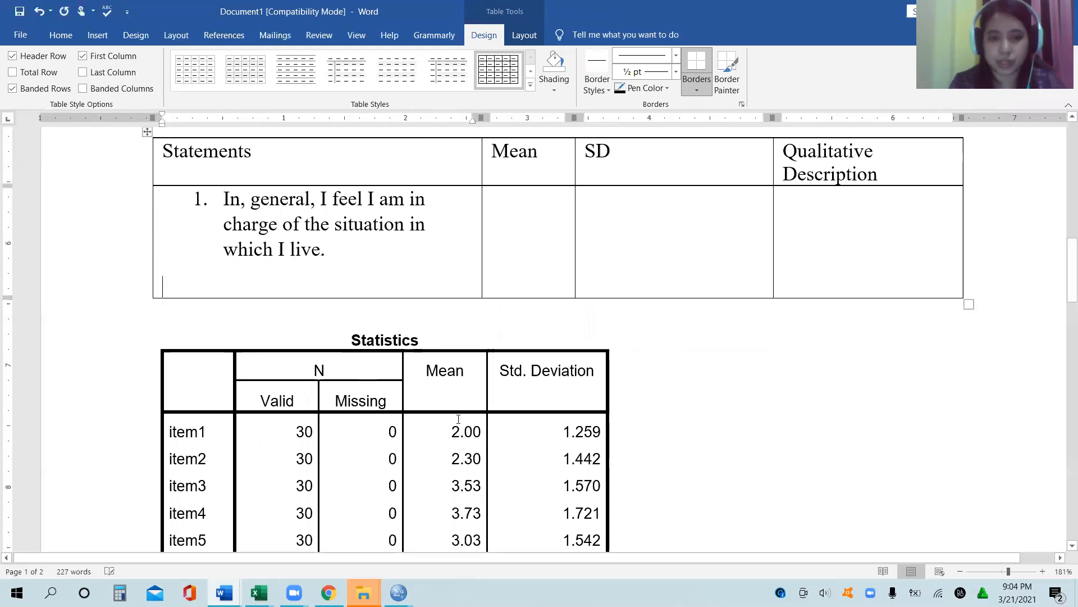
Step: Copy the Mean and Std. Deviation values of items 1 to 14 from the Statistics table into the Mean and SD columns
drag(438, 437, 551, 418)
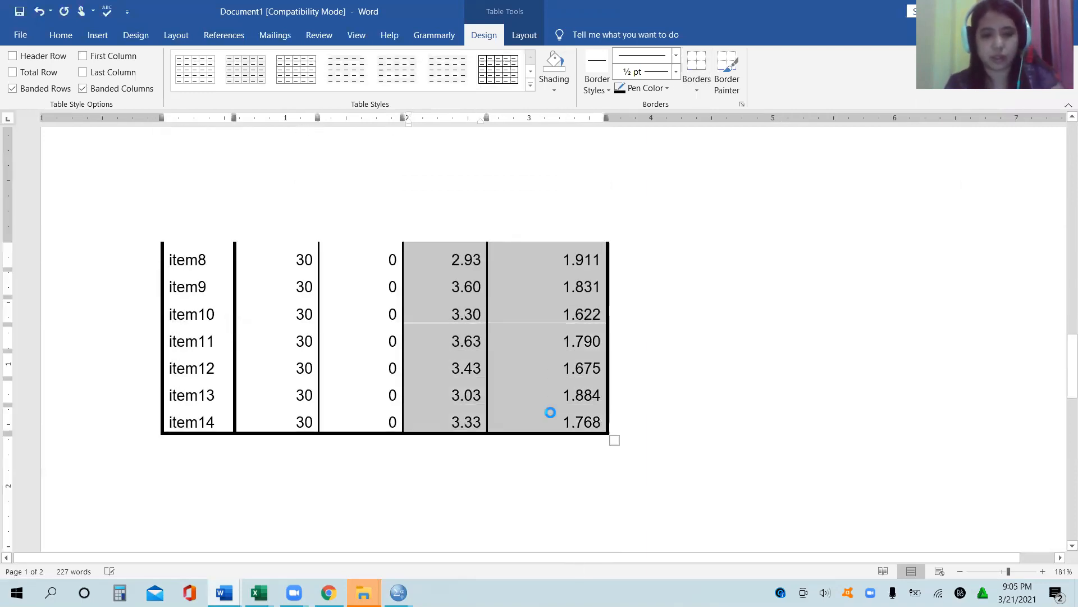
drag(1067, 373, 1062, 274)
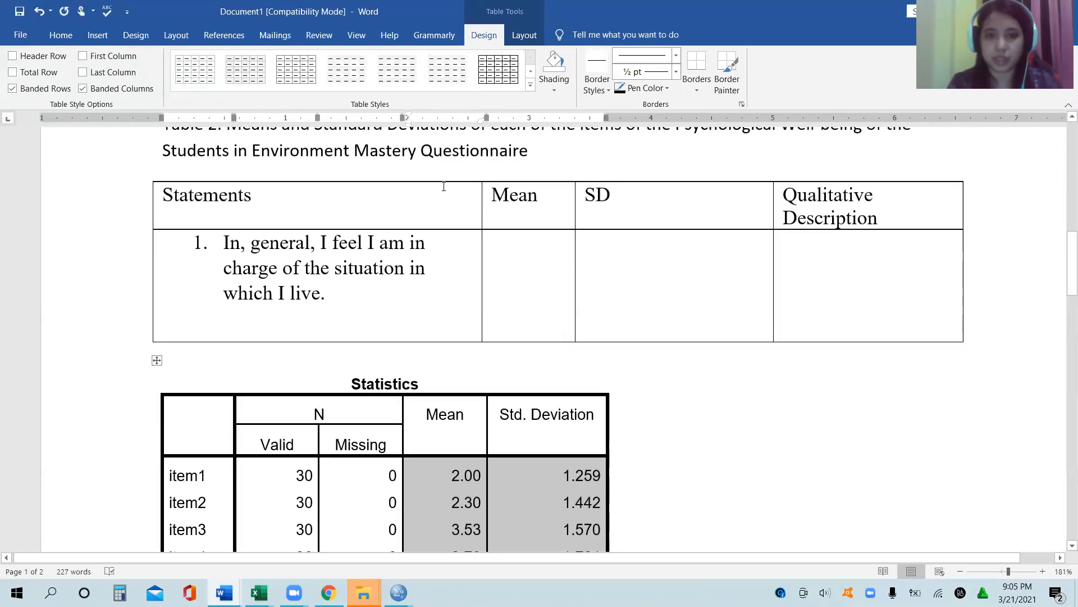
click(522, 259)
key(ctrl+v)
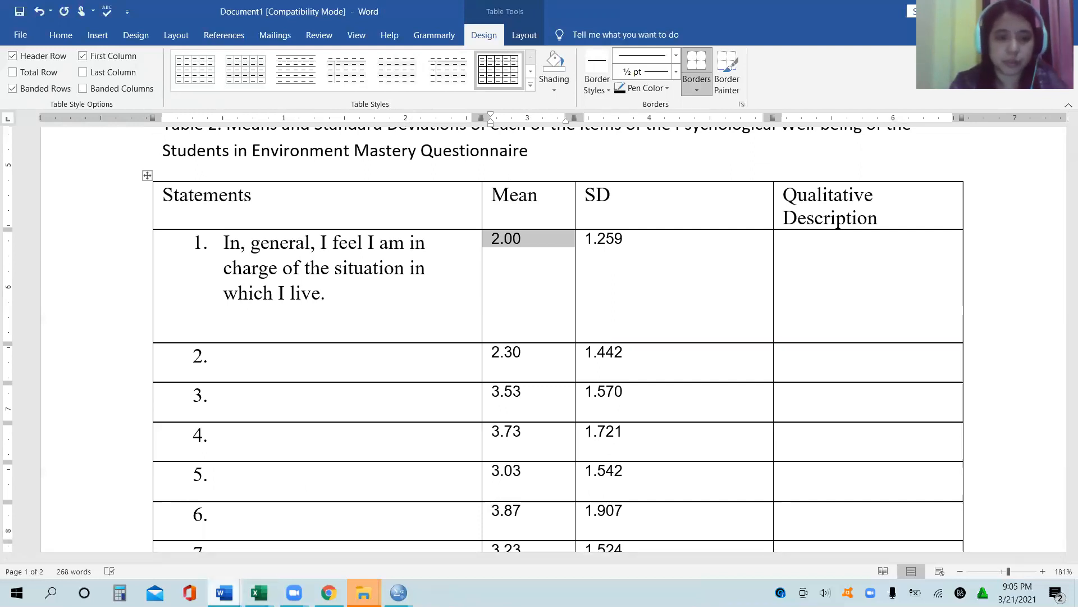
Step: Copy "The demands of everyday life often get me down." from the Questionaire document into the Statements cell beside the mean 2.30
mouse_move(224, 593)
click(145, 529)
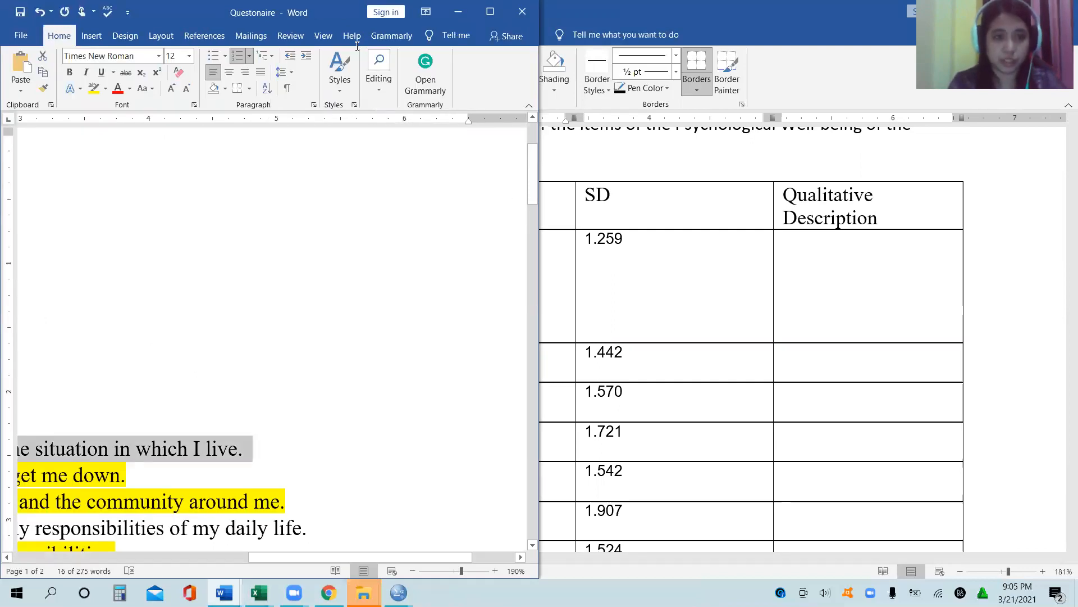
click(179, 266)
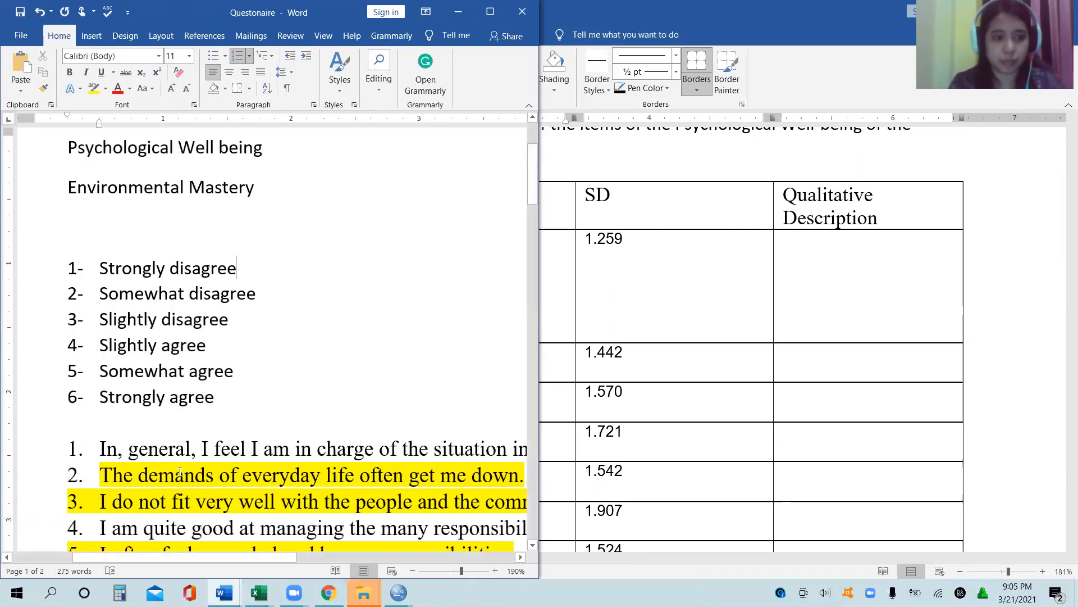
drag(98, 474, 525, 480)
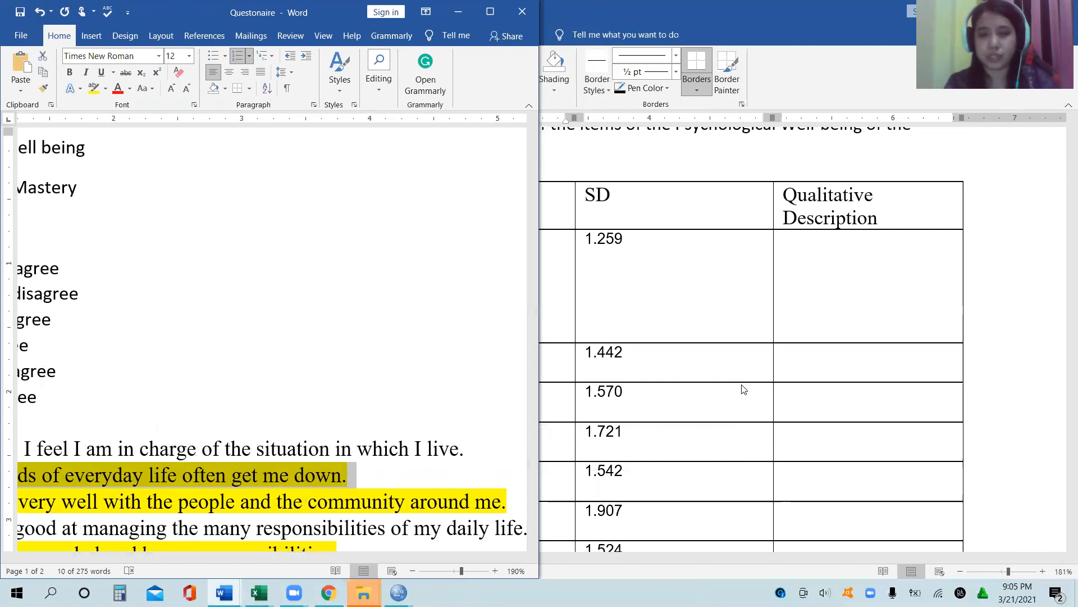
key(alt+Tab)
click(293, 371)
key(ctrl+v)
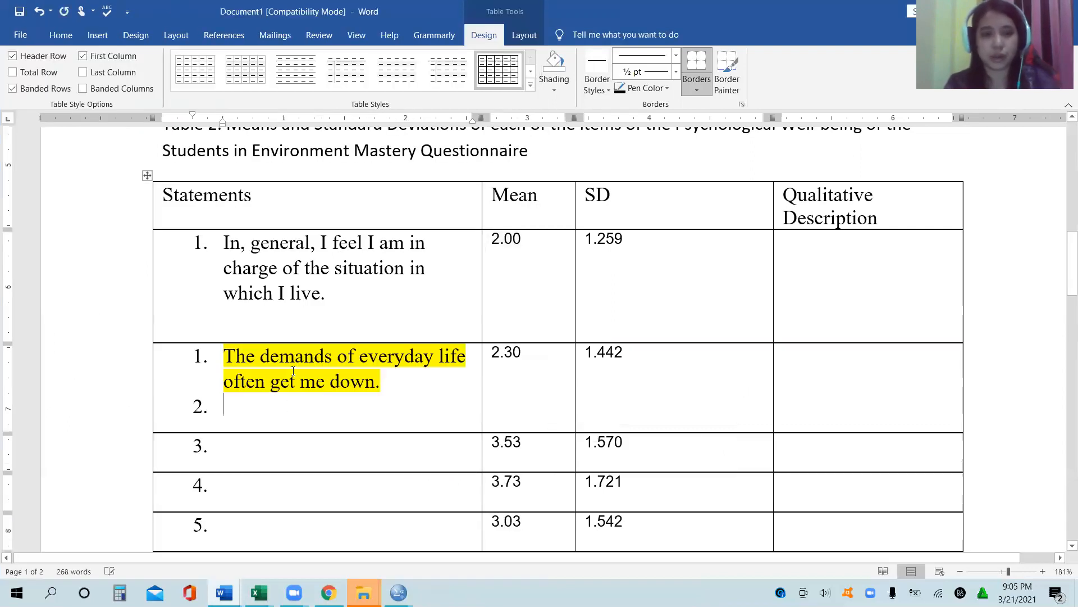
Step: Remove the extra numbered line below the pasted second statement, along with the statement's own list number and indent
key(BackSpace)
key(BackSpace)
key(BackSpace)
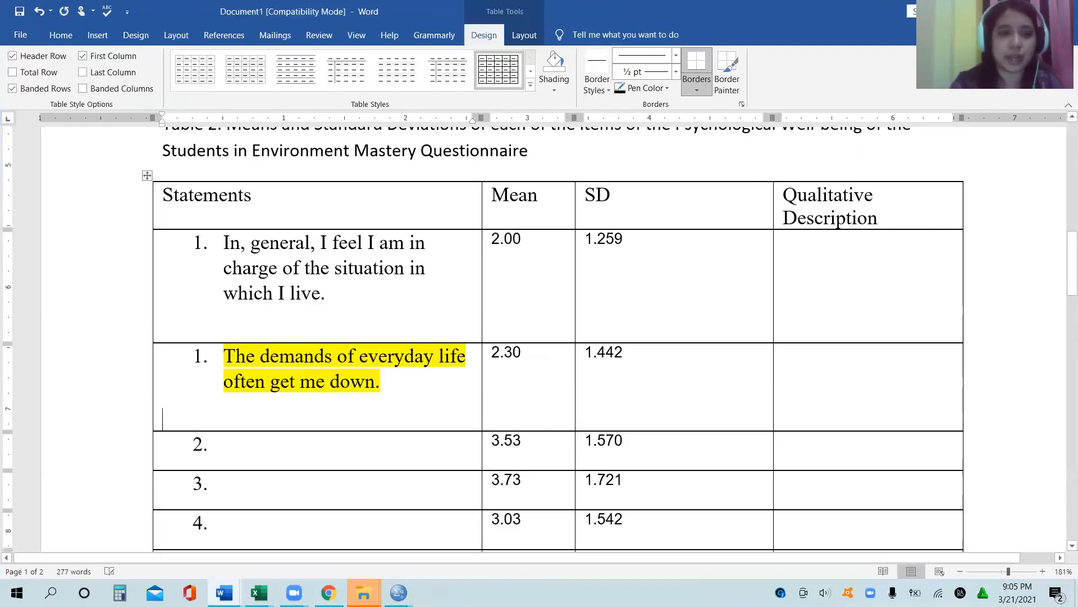
click(225, 356)
key(BackSpace)
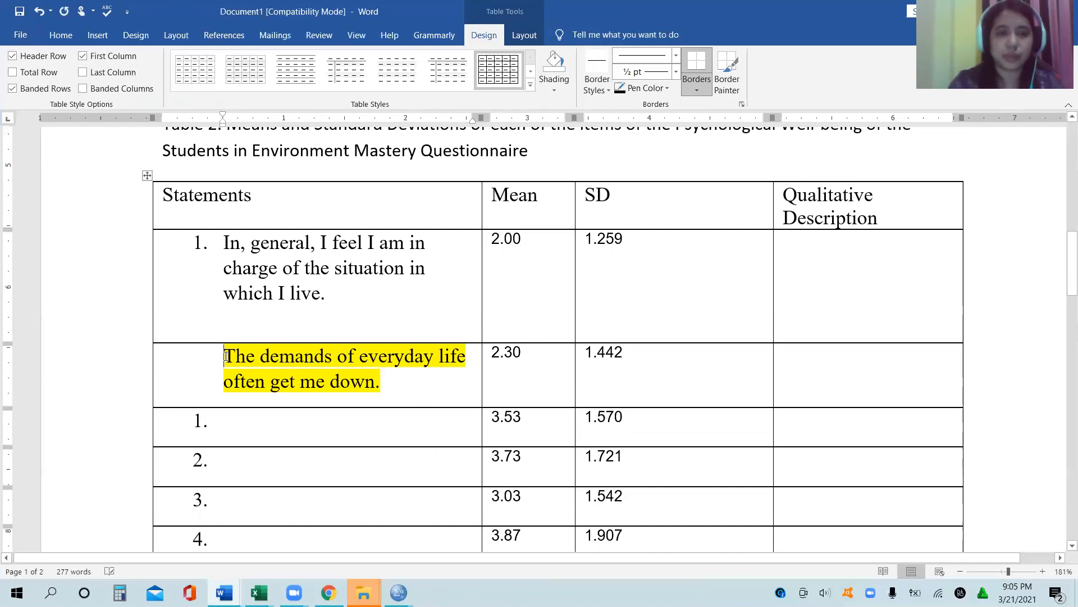
key(BackSpace)
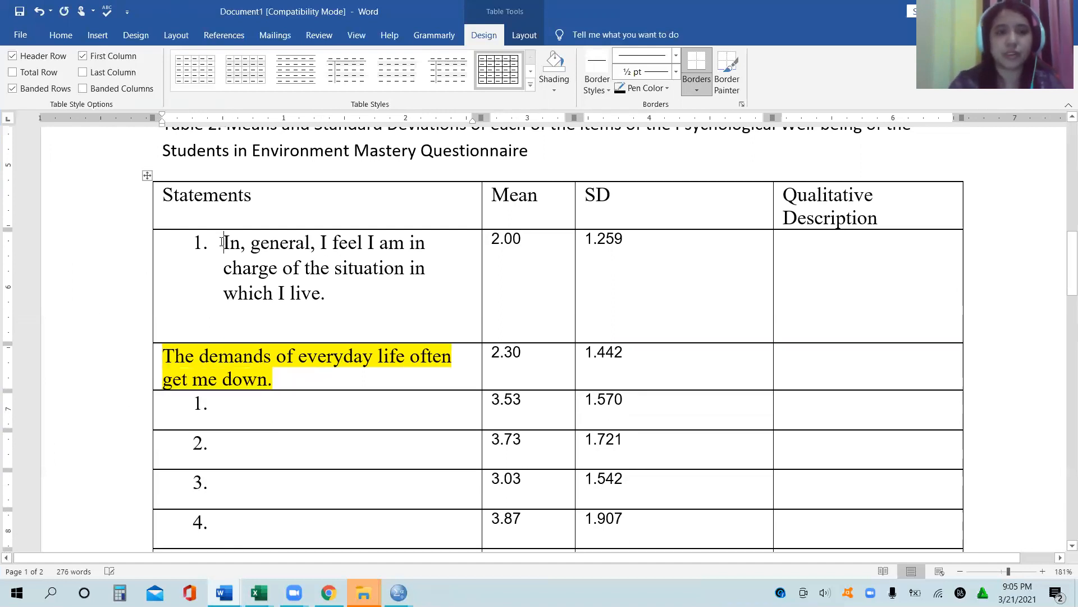
Step: Remove the list numbering and indent from the first statement and from the empty Statements cells of Table 2
key(BackSpace)
key(BackSpace)
drag(194, 369, 290, 351)
click(290, 351)
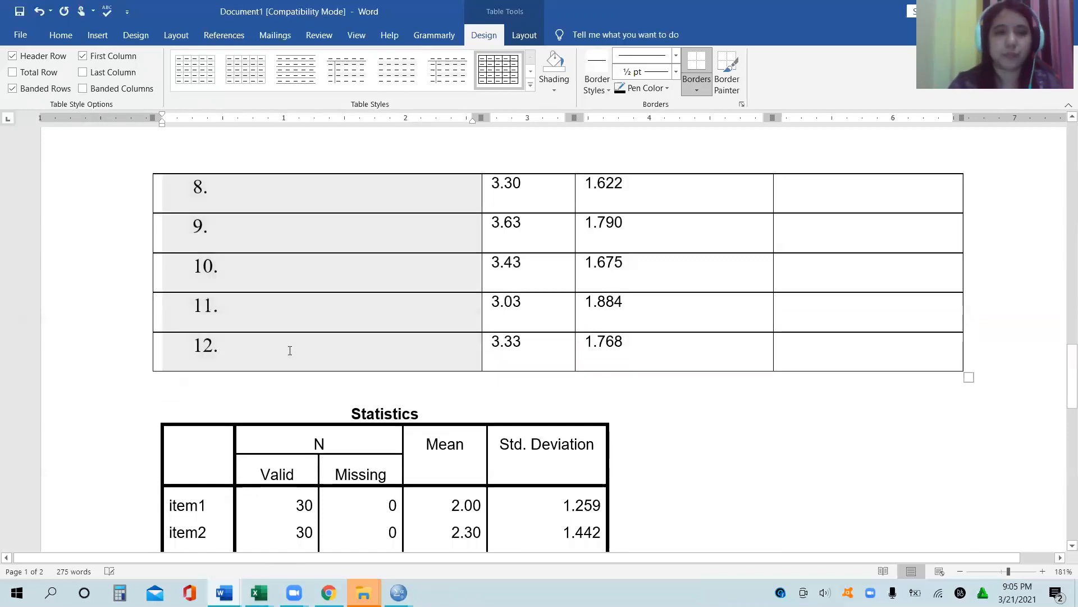
click(61, 36)
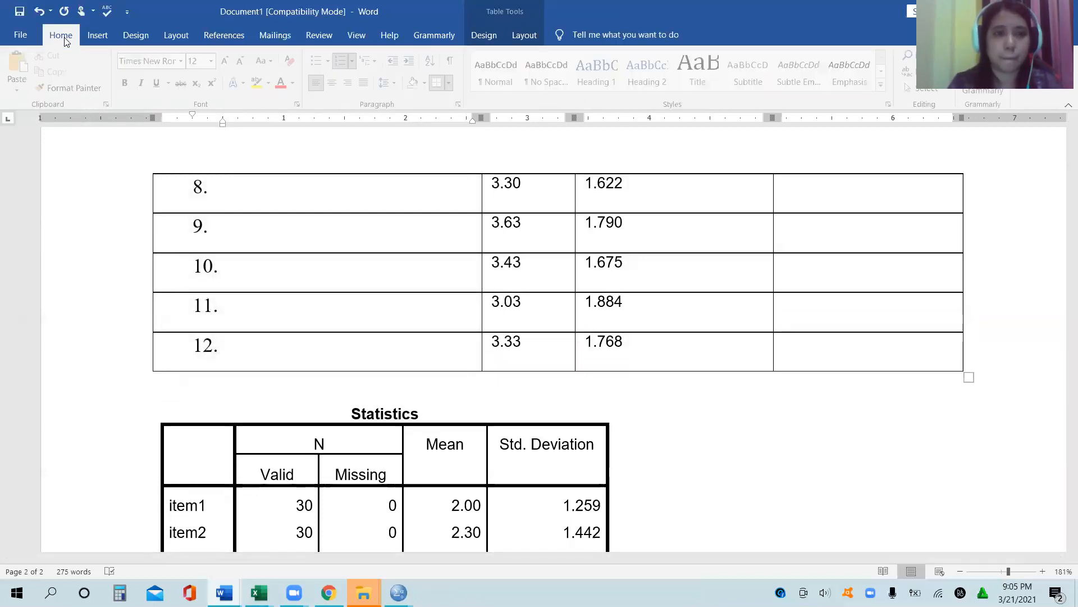
click(354, 63)
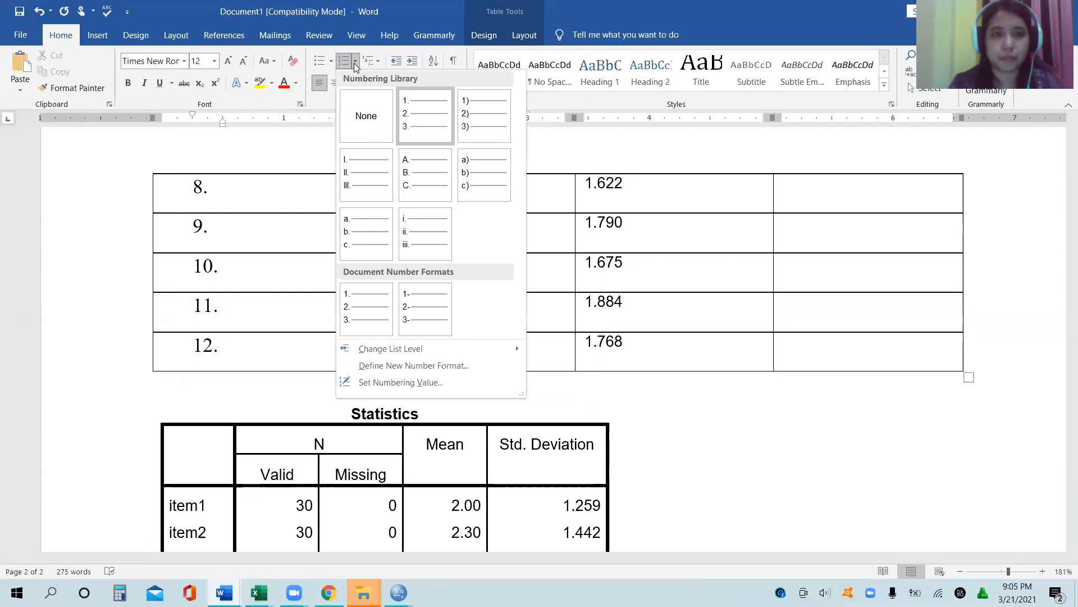
click(356, 104)
drag(251, 306, 205, 494)
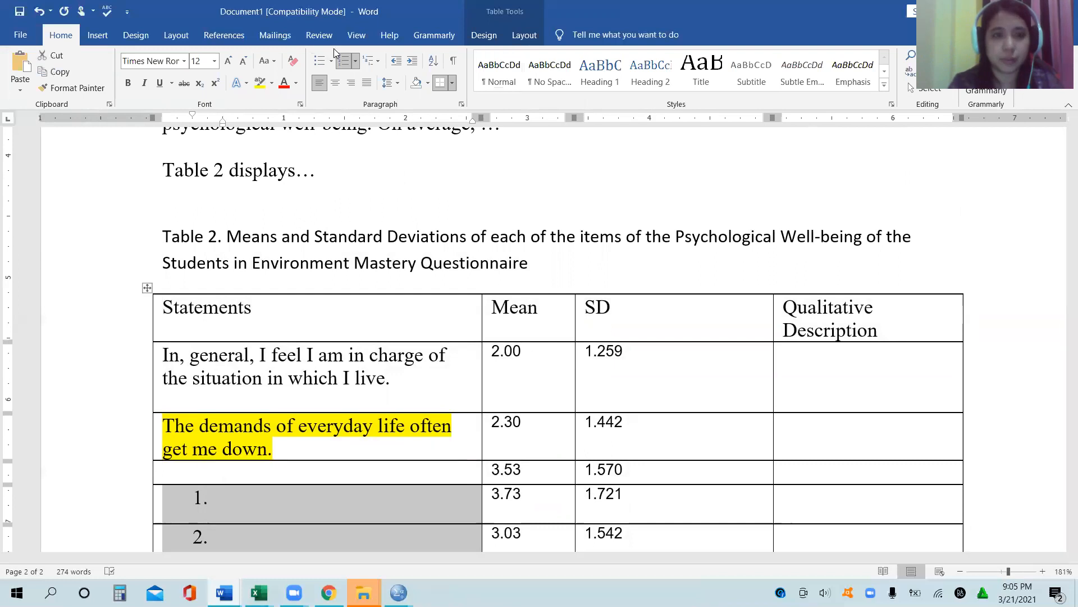
click(356, 64)
click(360, 139)
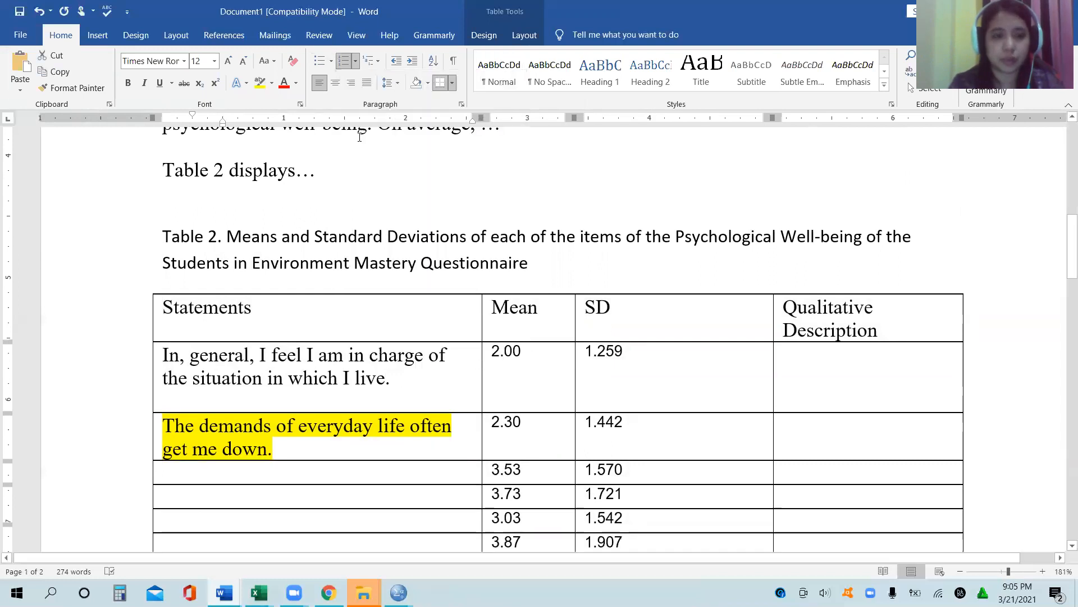
Step: Remove the yellow highlight from the statement "The demands of everyday life often get me down."
click(151, 431)
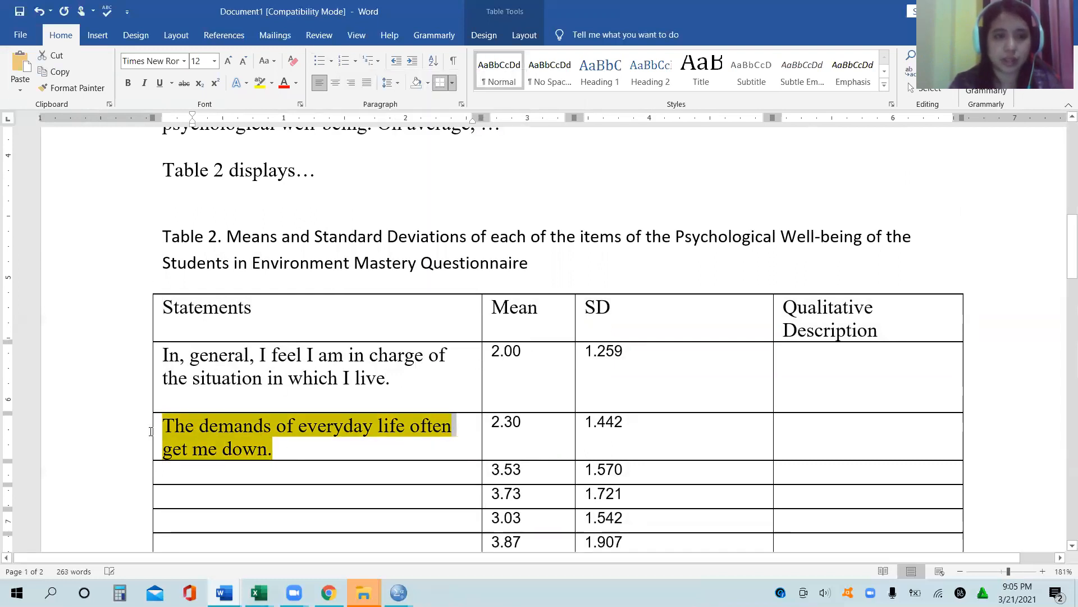
click(272, 83)
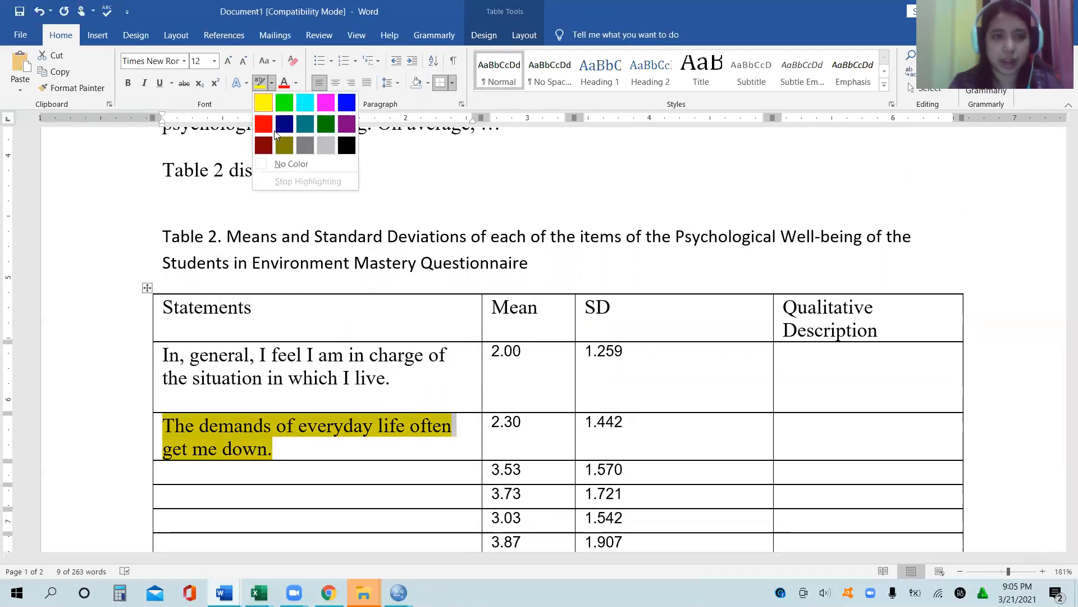
click(291, 162)
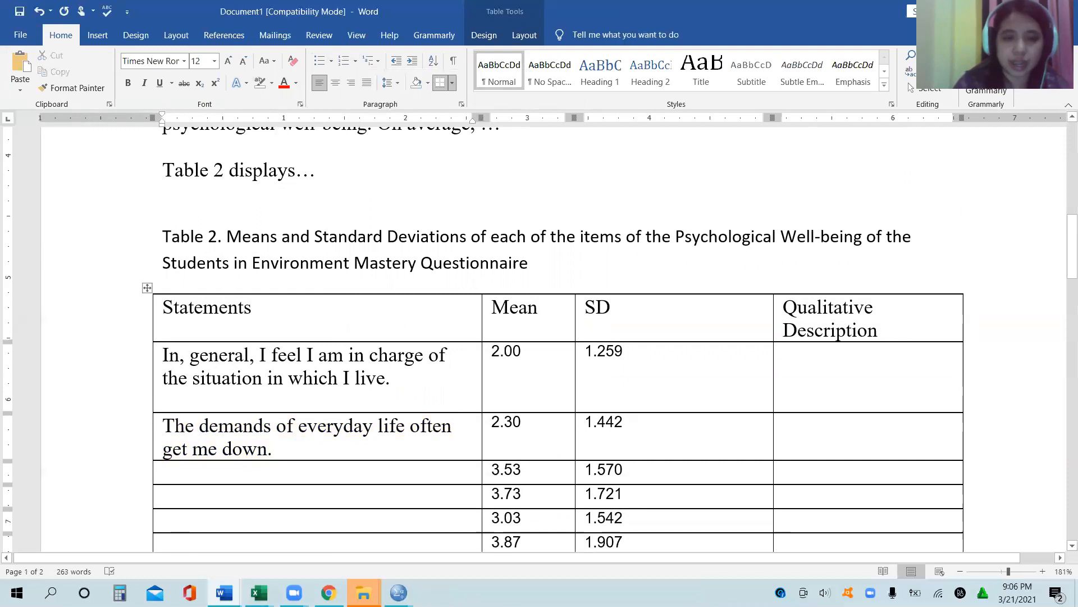
scroll(286, 447, down, 10)
scroll(286, 448, up, 5)
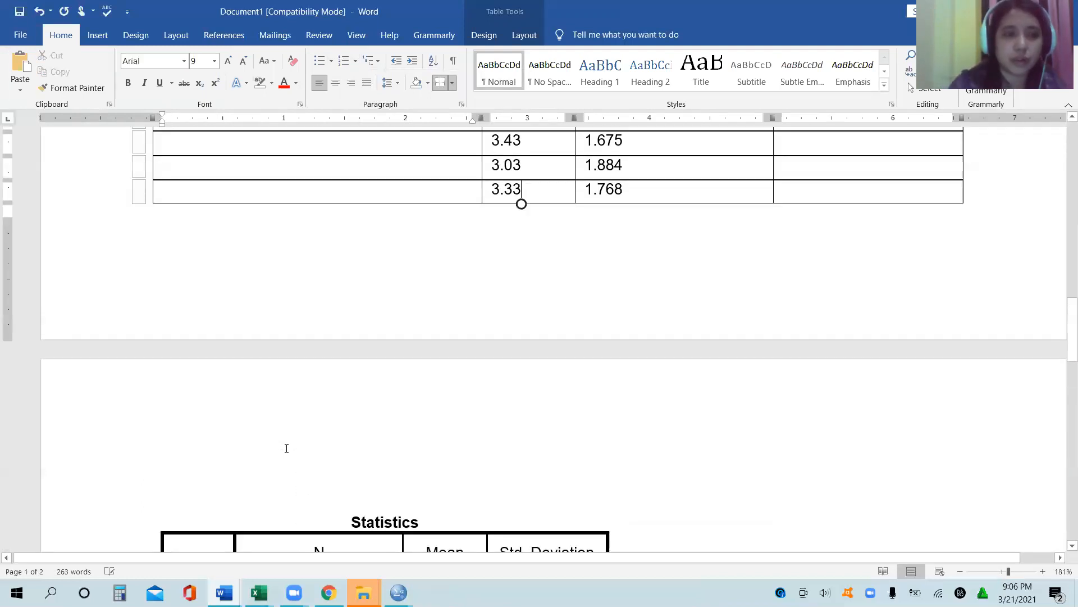
click(242, 290)
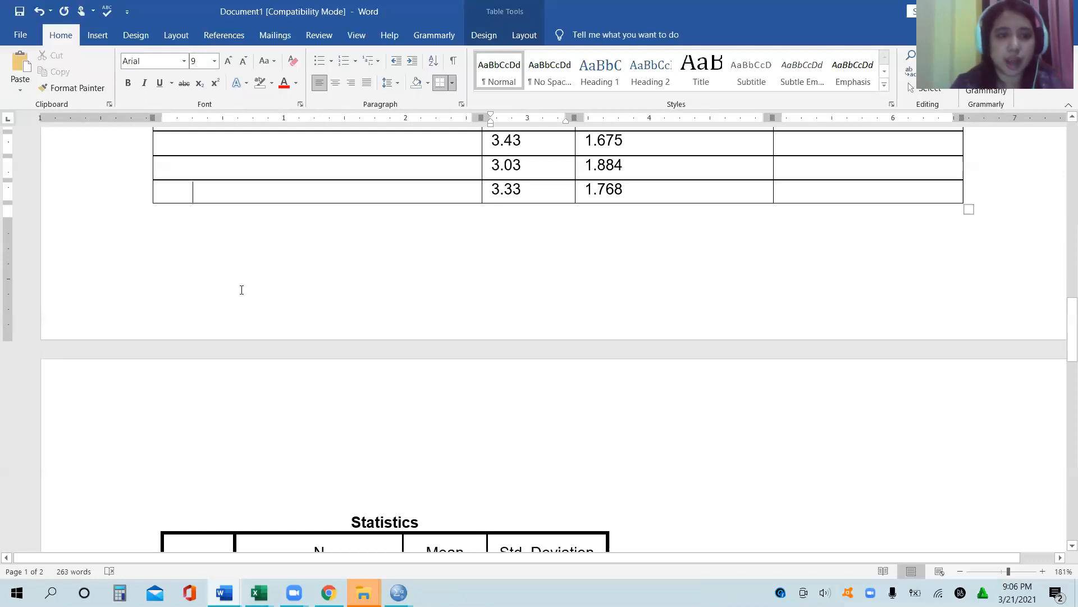
double_click(267, 399)
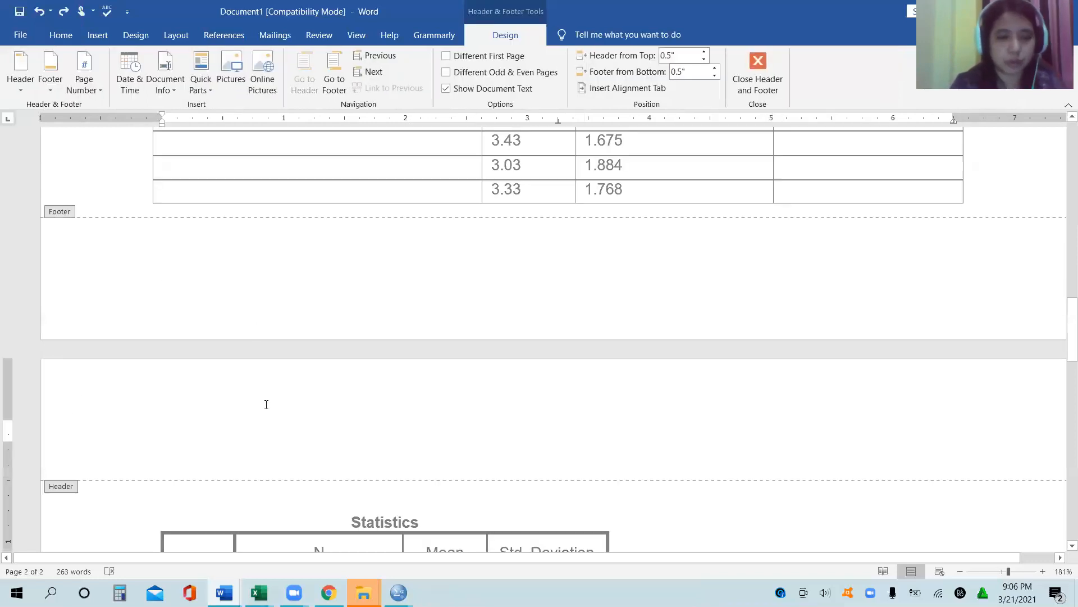
double_click(339, 183)
drag(340, 183, 309, 216)
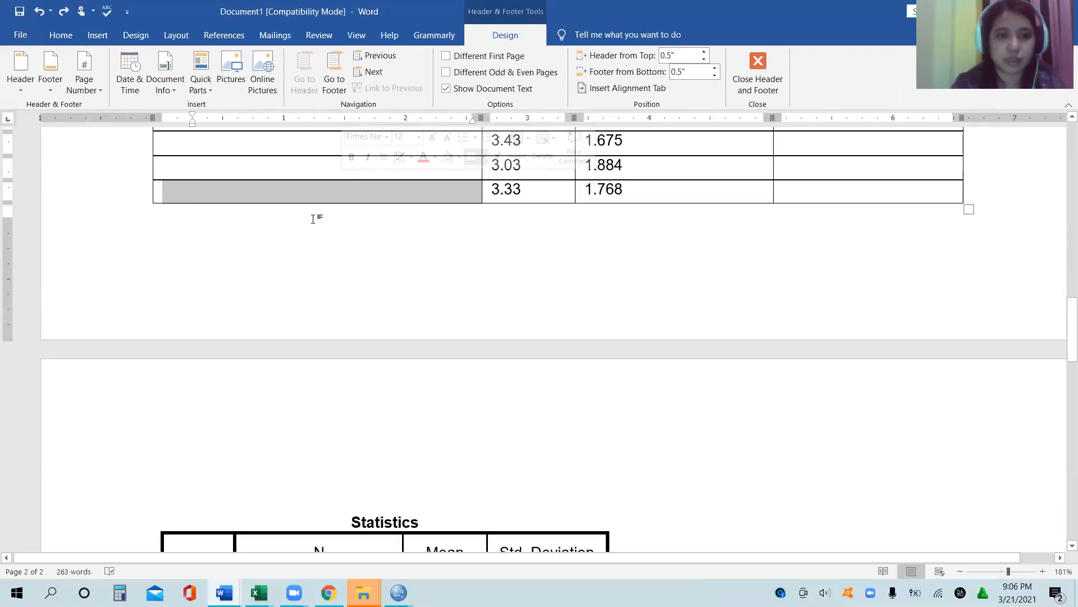
click(313, 220)
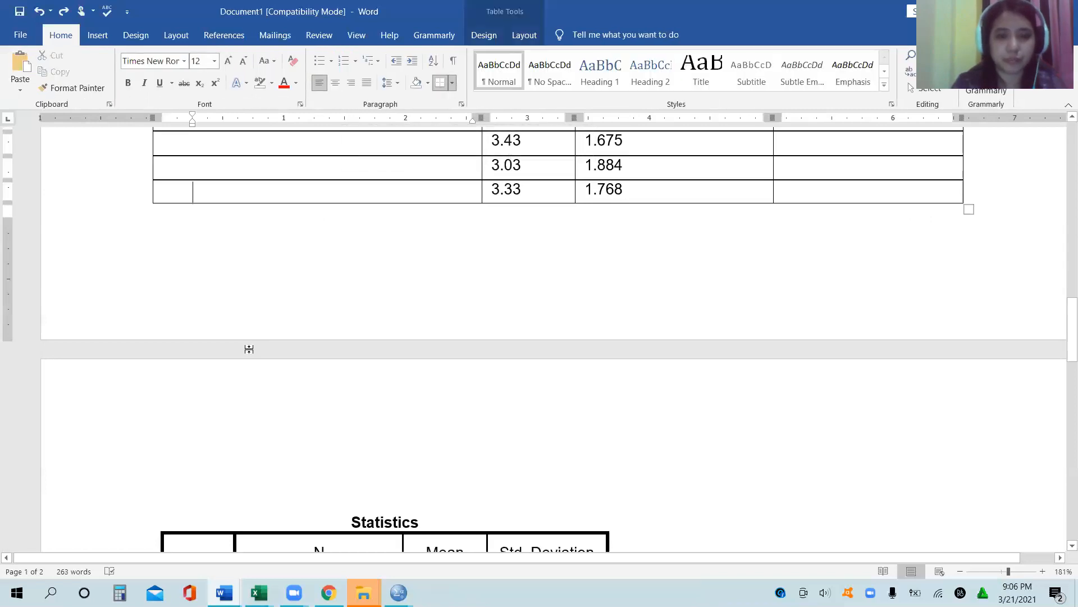
Step: Delete the pasted SPSS Statistics table and the blank lines around it below Table 2
drag(281, 485, 336, 368)
key(BackSpace)
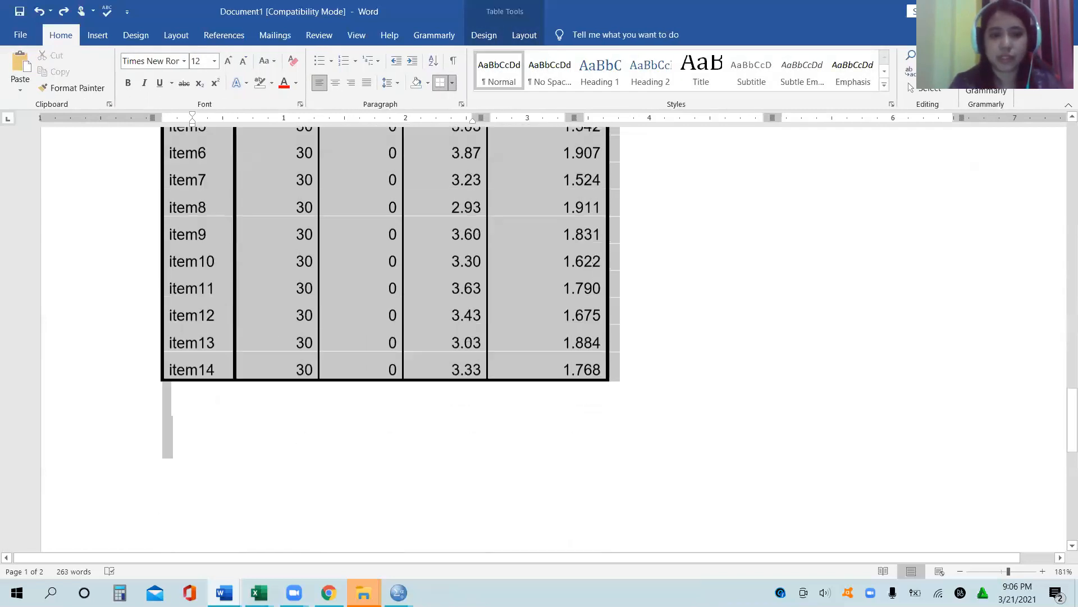
scroll(383, 563, up, 10)
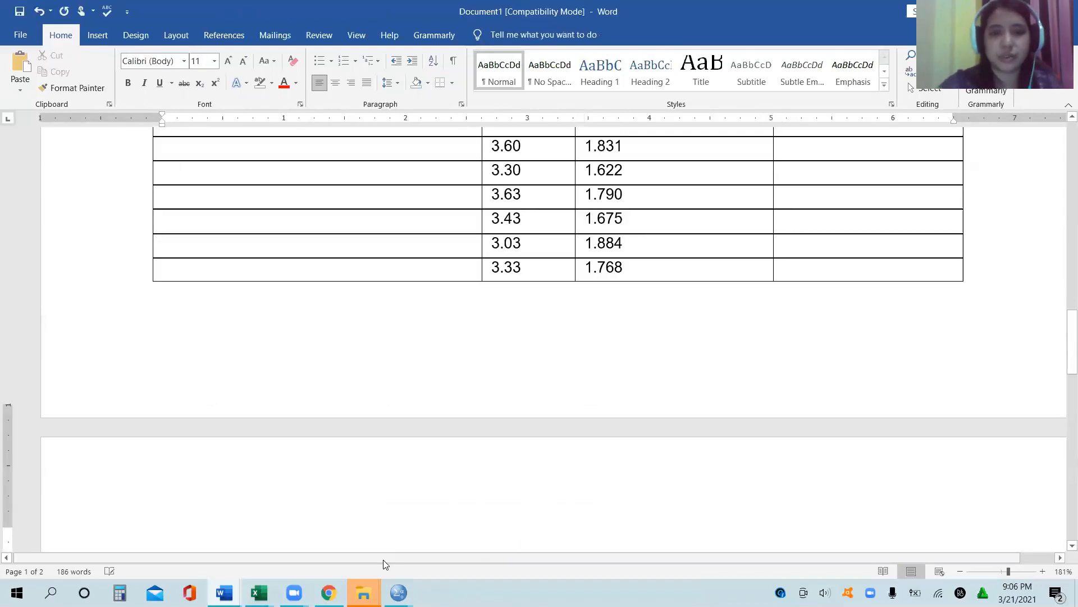
Step: Insert a page break before the line "Table 2 displays…"
click(162, 220)
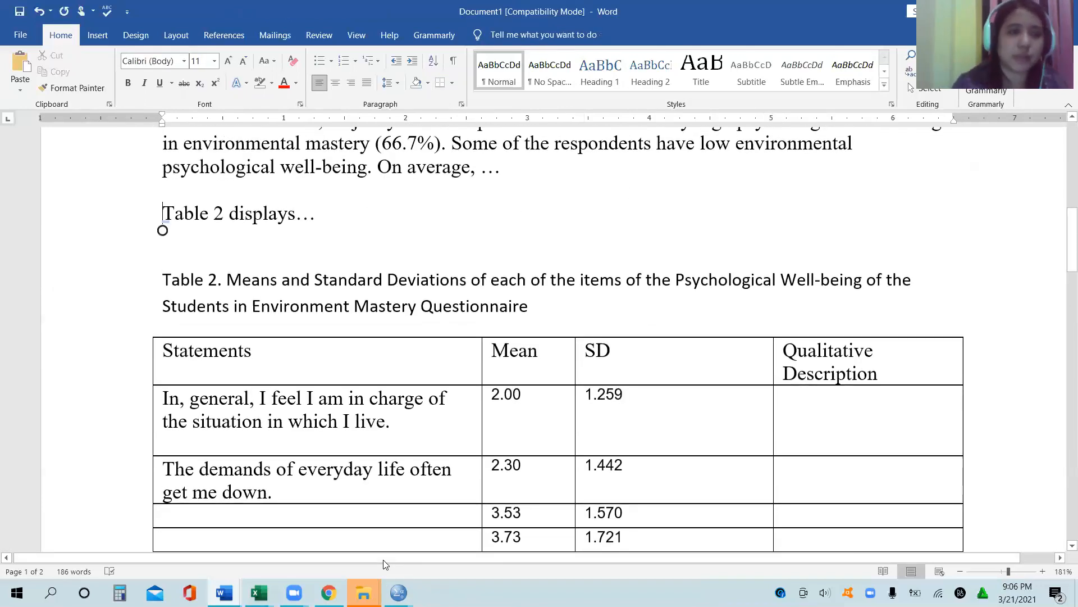
click(100, 37)
click(81, 78)
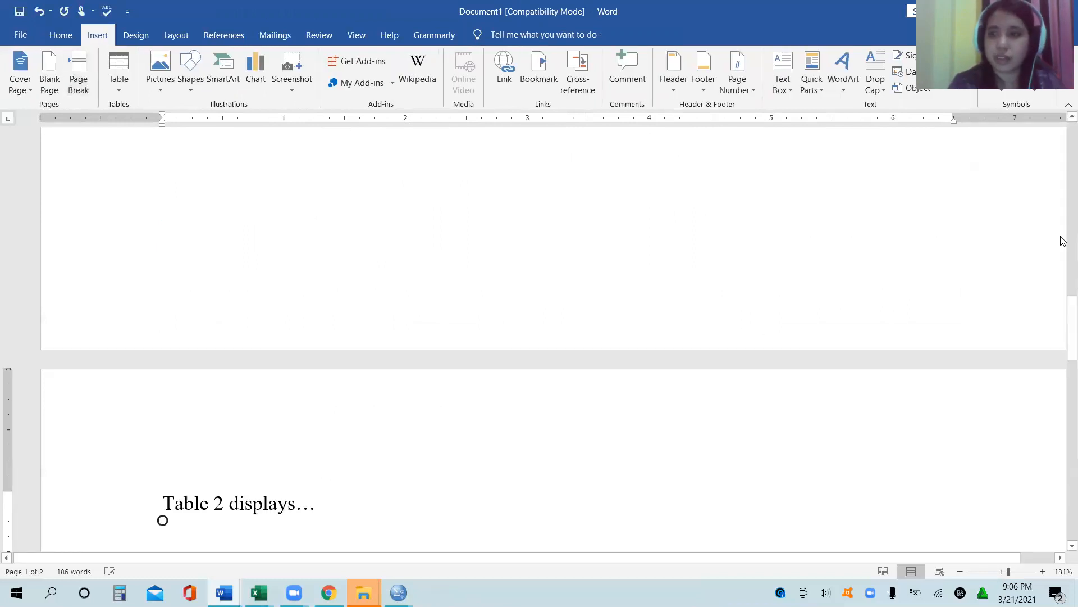
Step: Add the note "*negative items. Note: Ratings in the negative items were reversed to compute the overall mean" below Table 2
drag(1063, 301, 1064, 418)
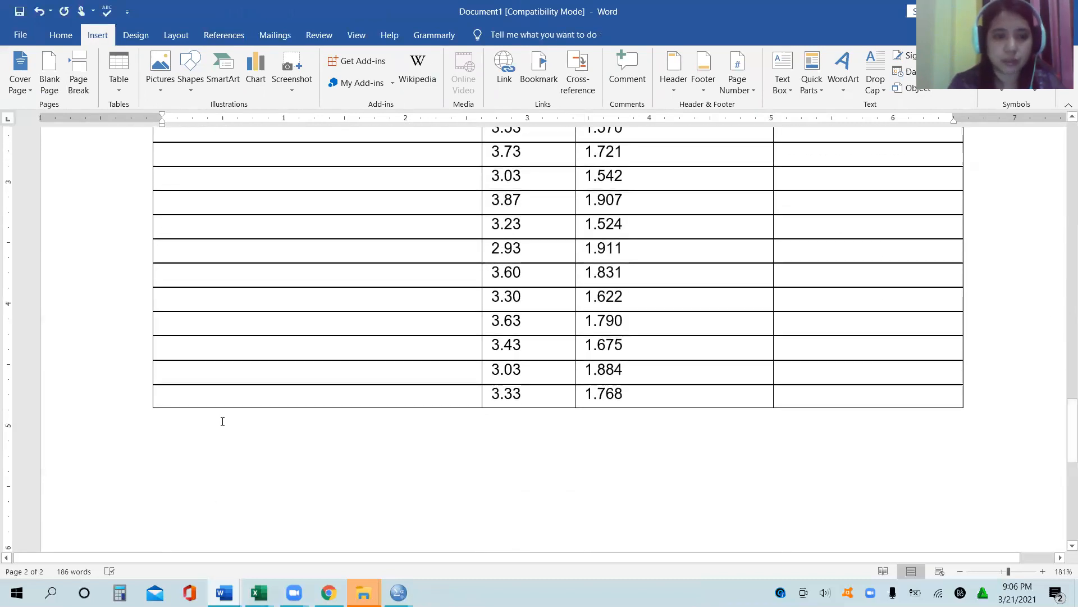
text(*)
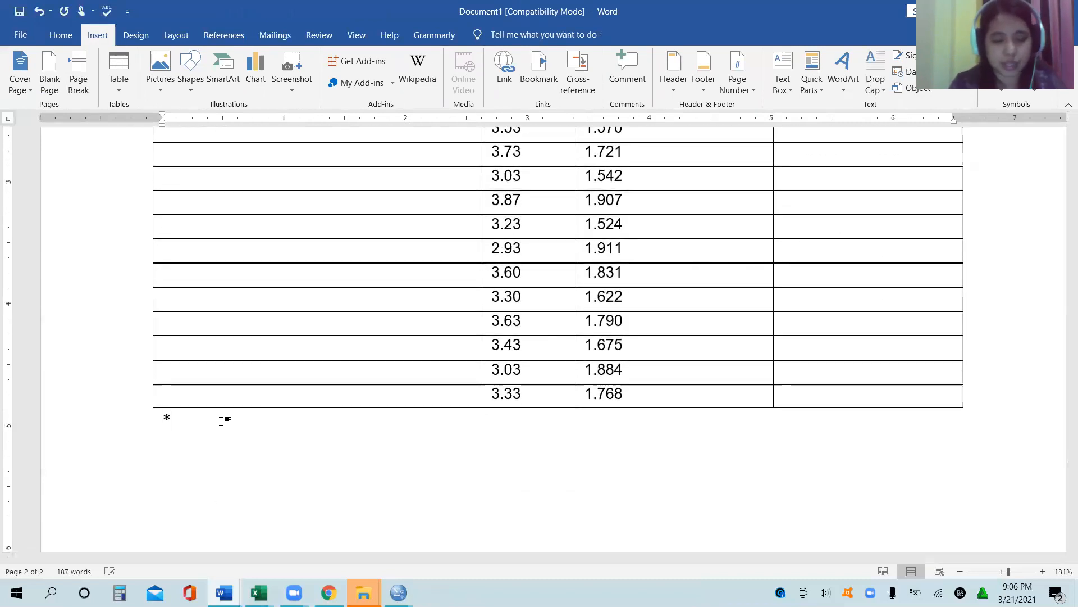
text(ne)
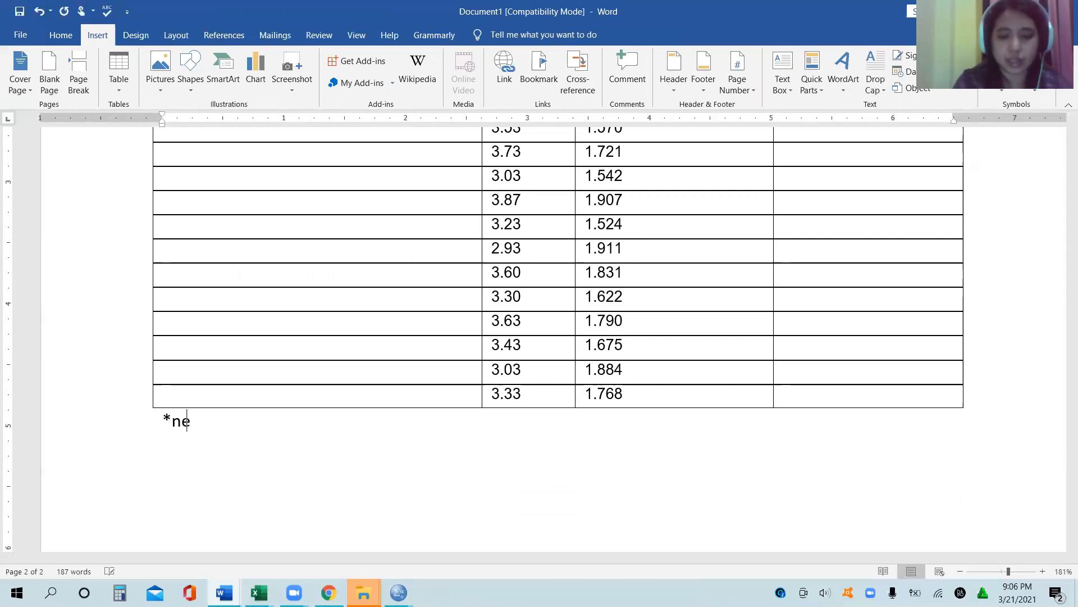
text(gative items)
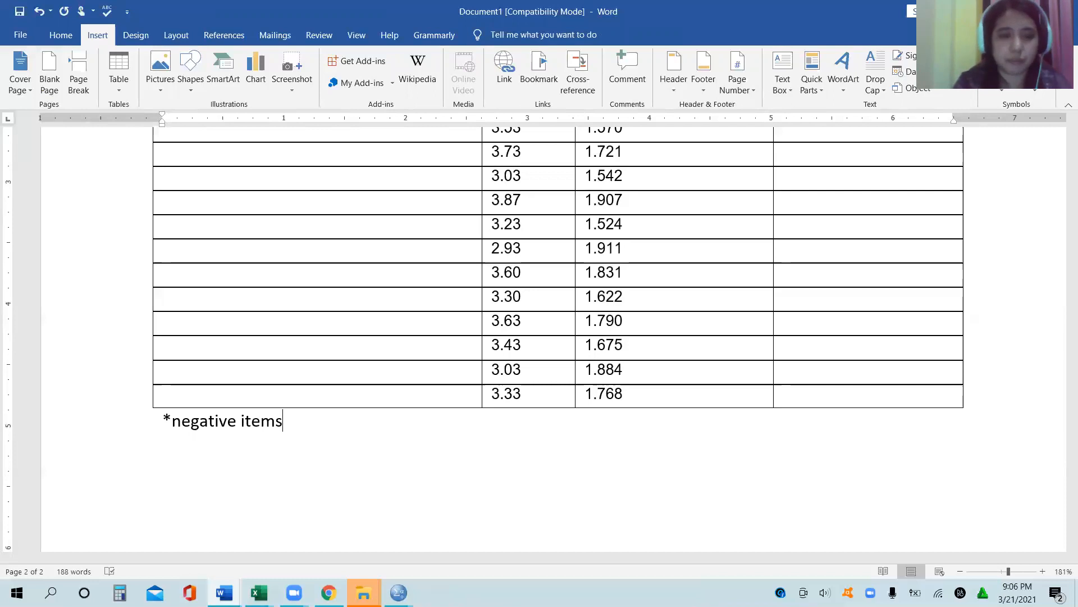
text(.)
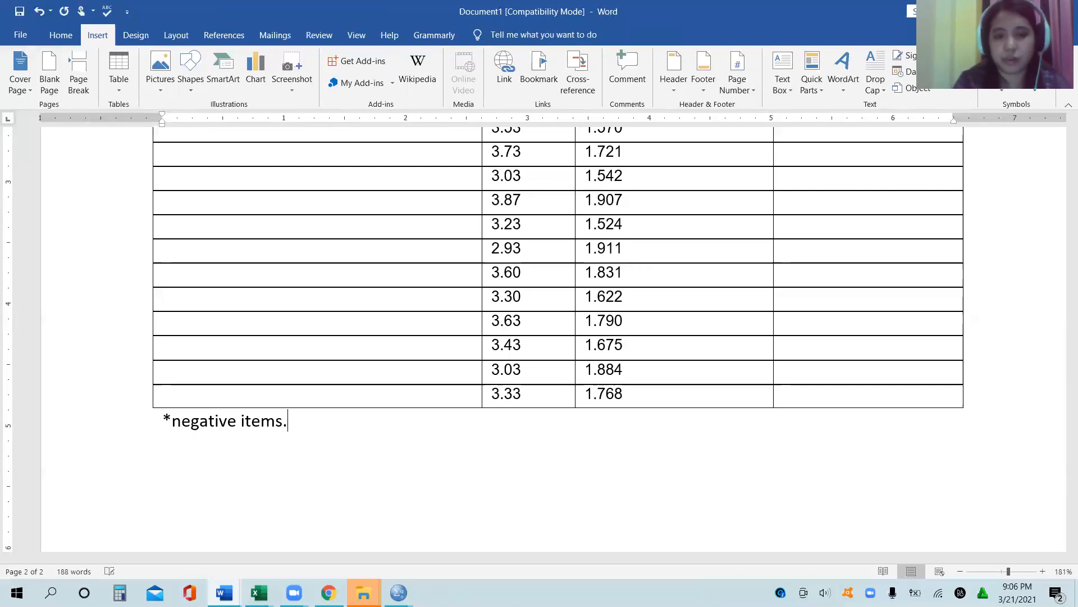
text( Note:)
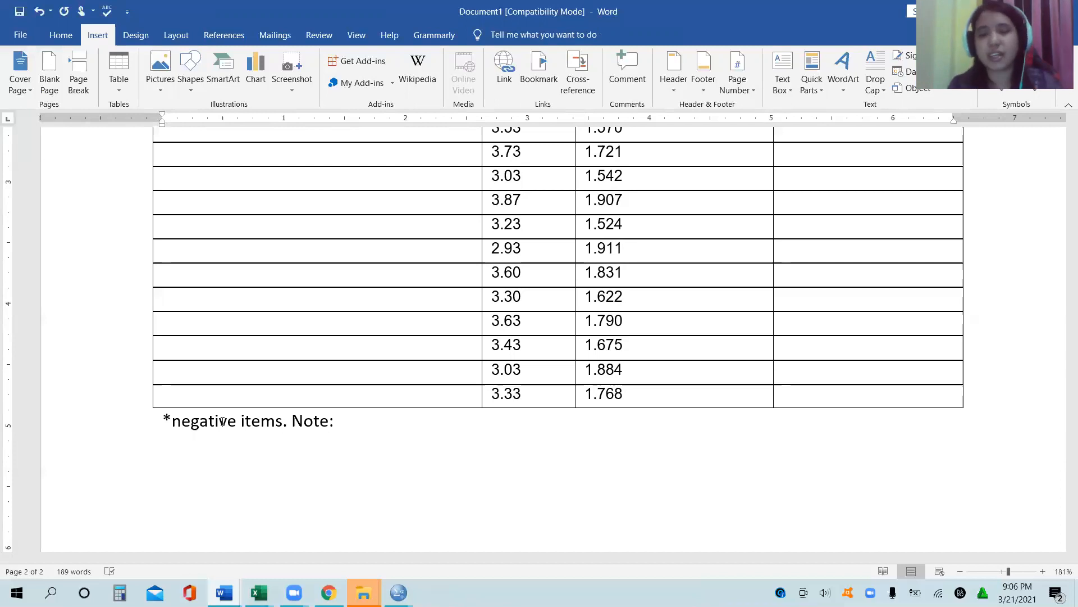
text(Rat)
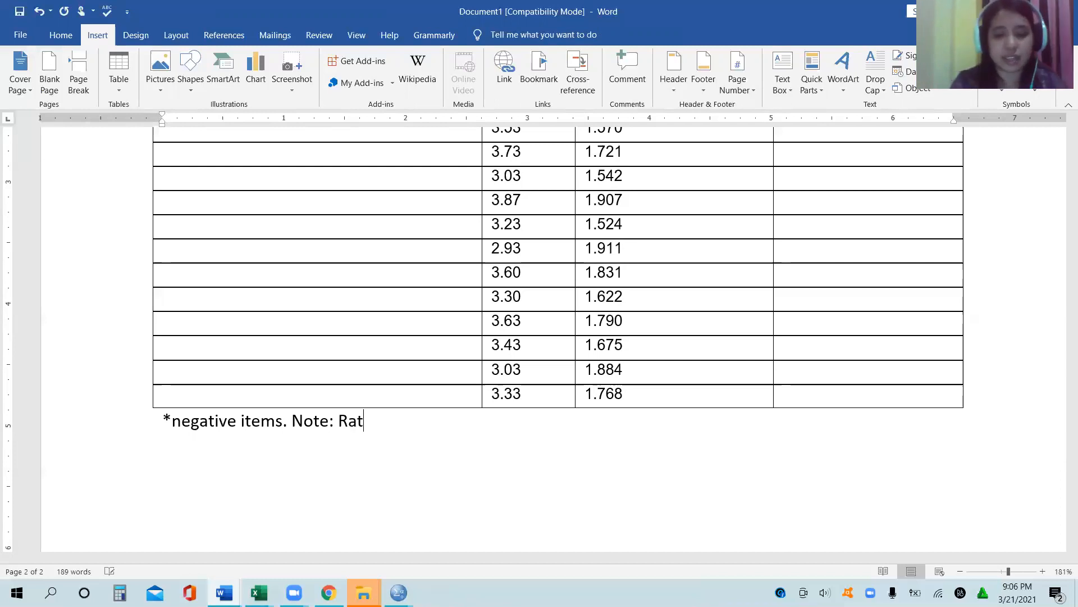
text(ings in the)
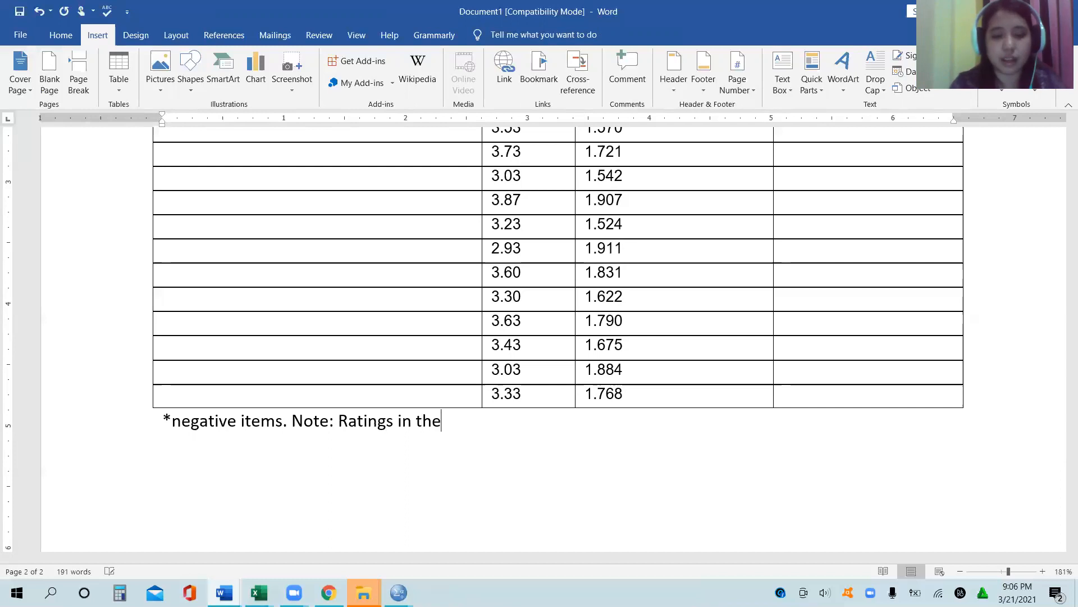
text( negative it)
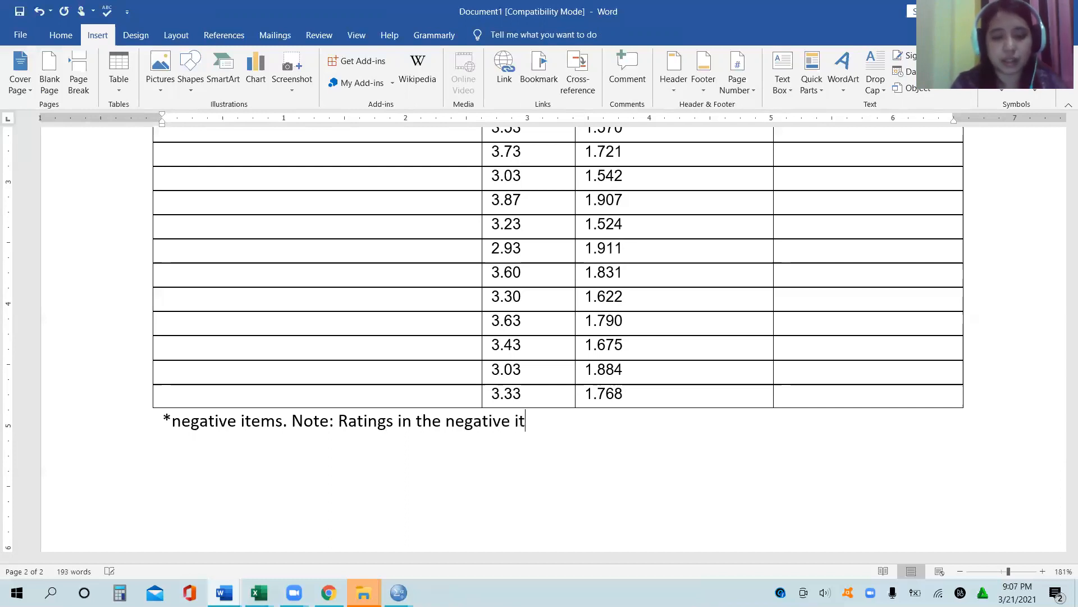
text(ems were r)
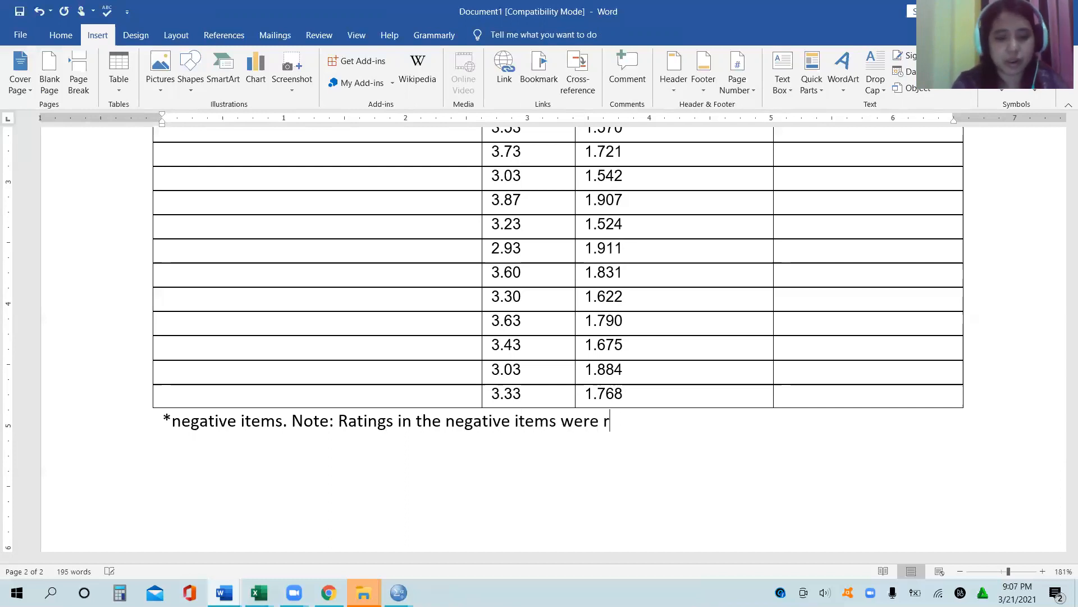
text(eversed t)
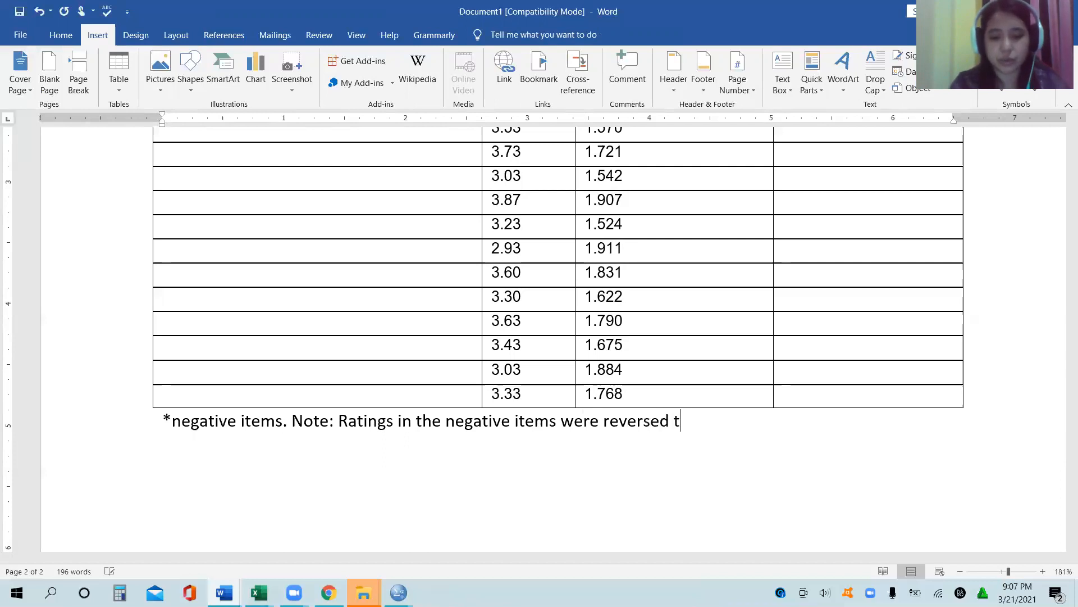
text(o compute t)
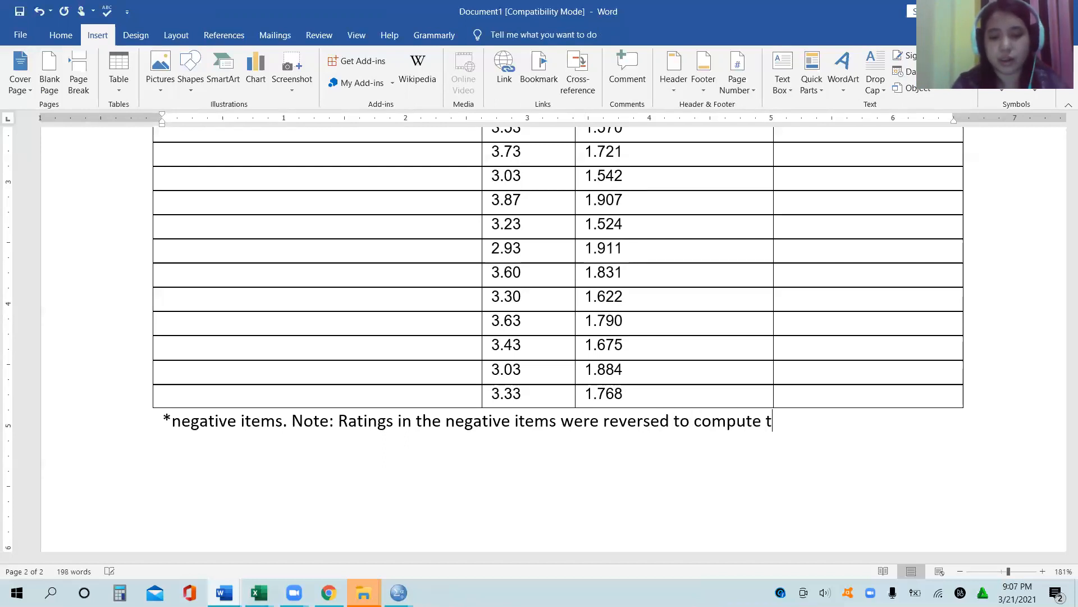
text(he overall mean)
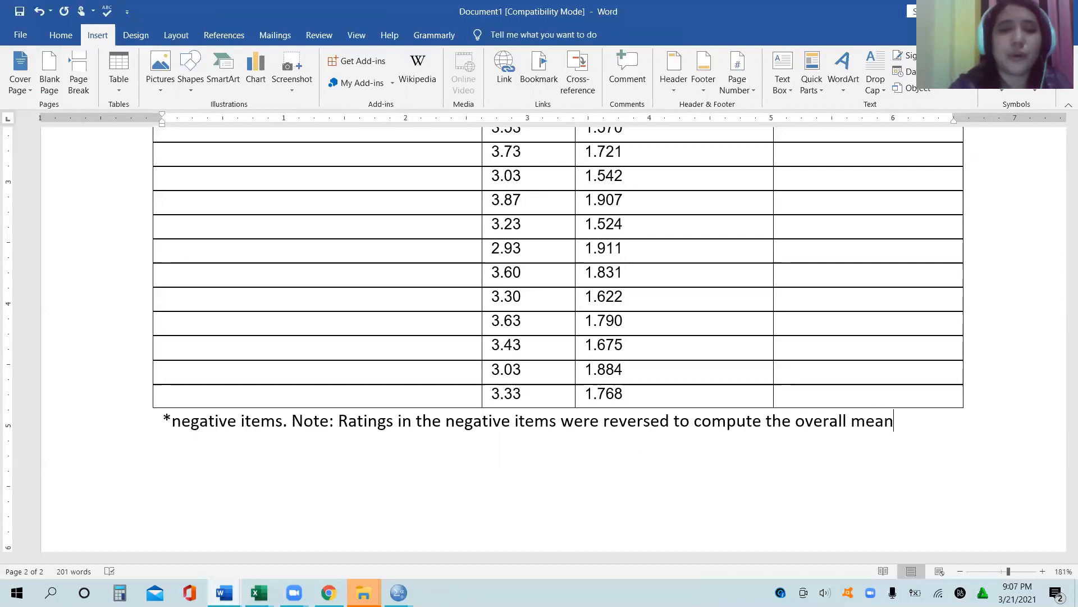
Step: Review the overall mean and its qualitative label in the line below Table 1, and return to Table 2
scroll(222, 421, up, 15)
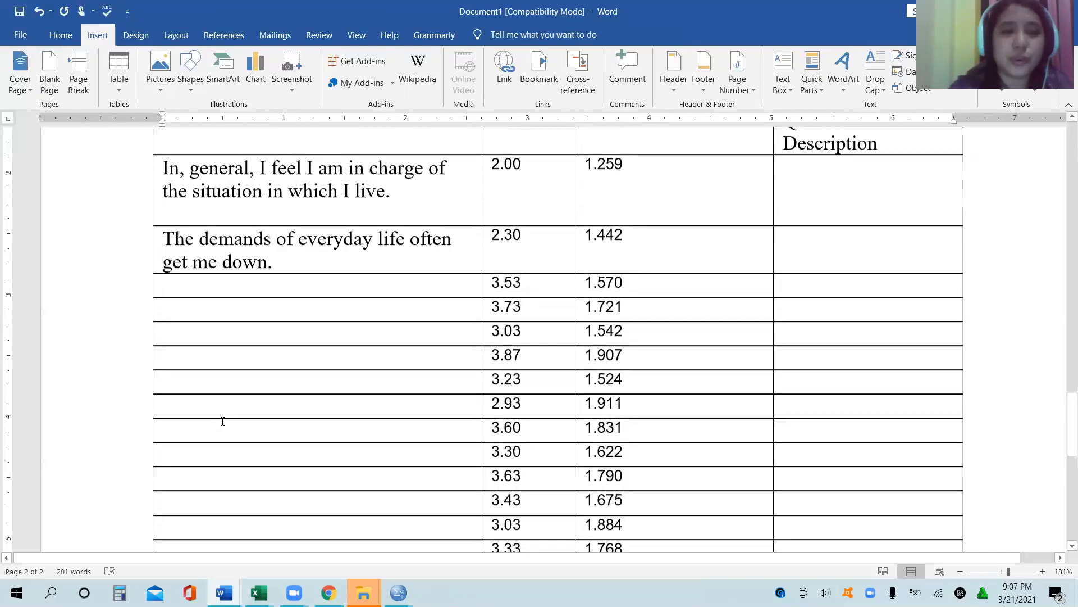
scroll(223, 421, up, 8)
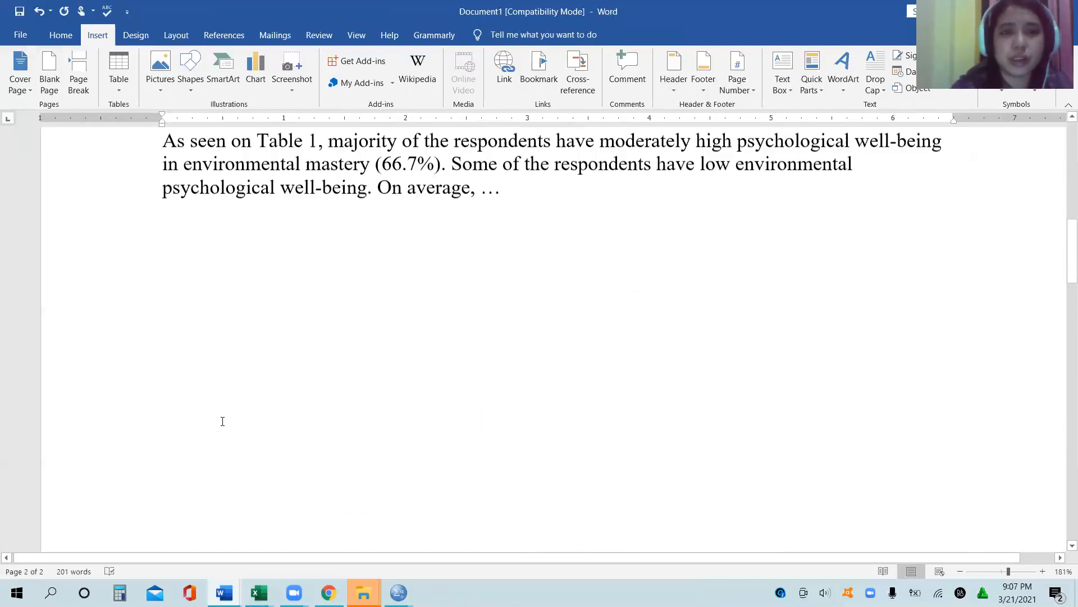
click(163, 263)
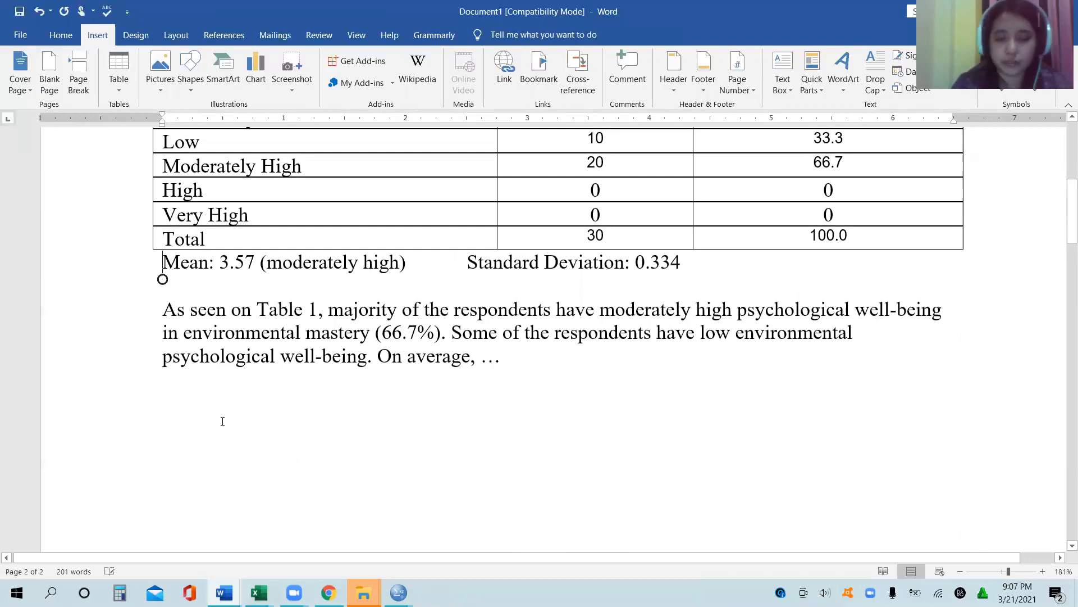
drag(163, 262, 407, 263)
scroll(223, 422, down, 4)
scroll(223, 422, down, 15)
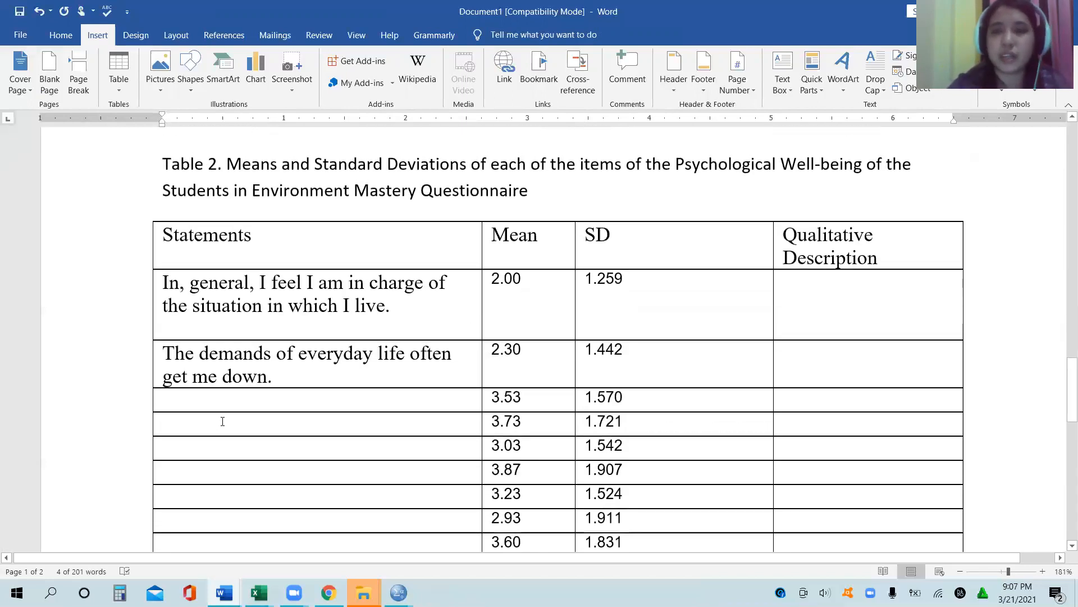
Step: Bring up the Questonaire document, enlarge its window to check the label for rating 2 in the scale, and return to Table 2
click(783, 299)
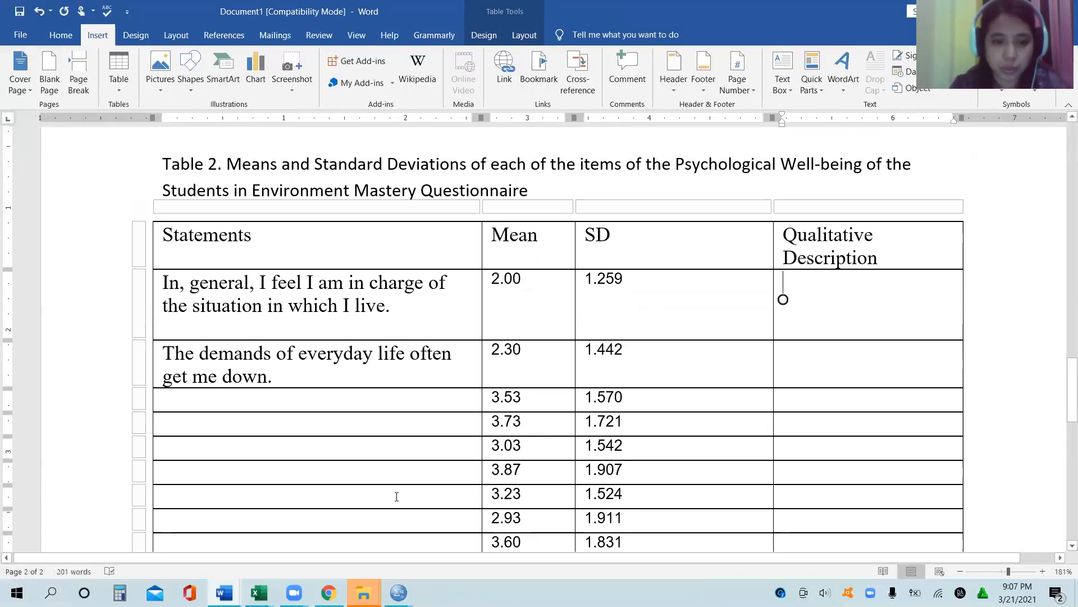
mouse_move(225, 593)
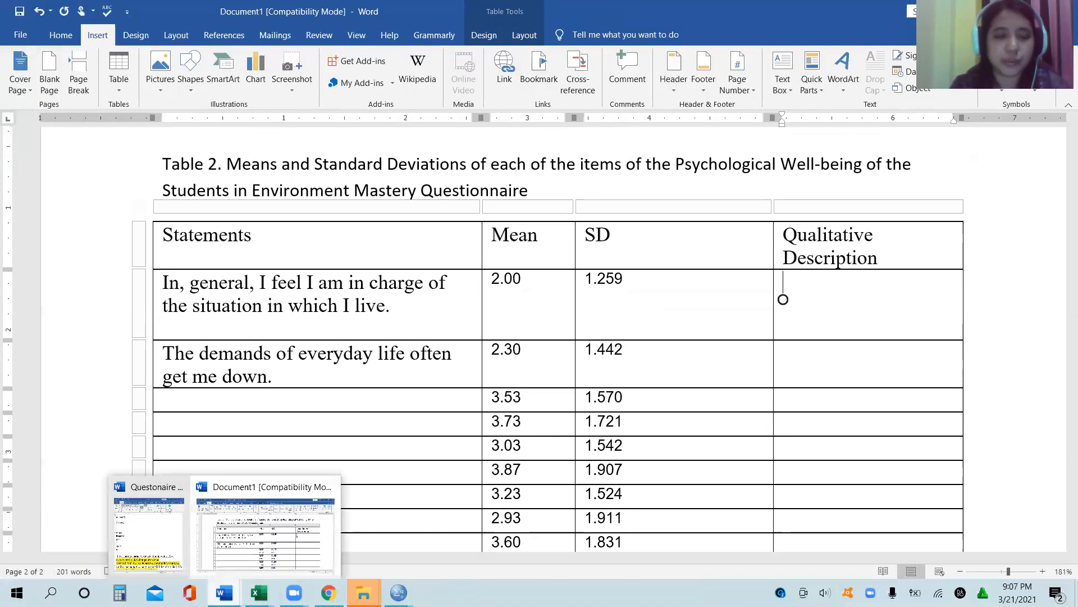
click(176, 553)
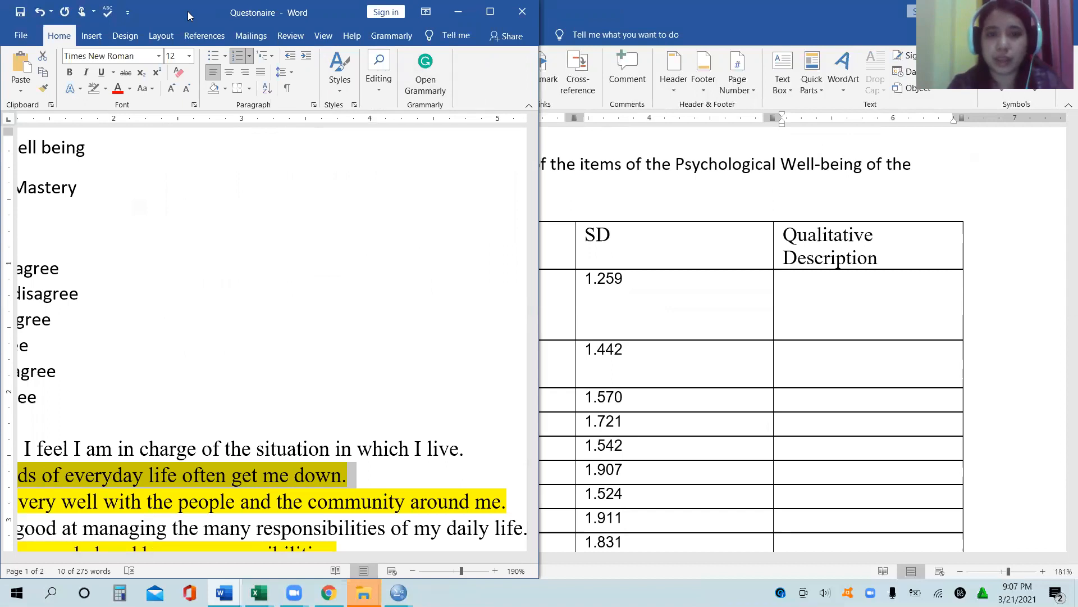
drag(188, 12, 452, 72)
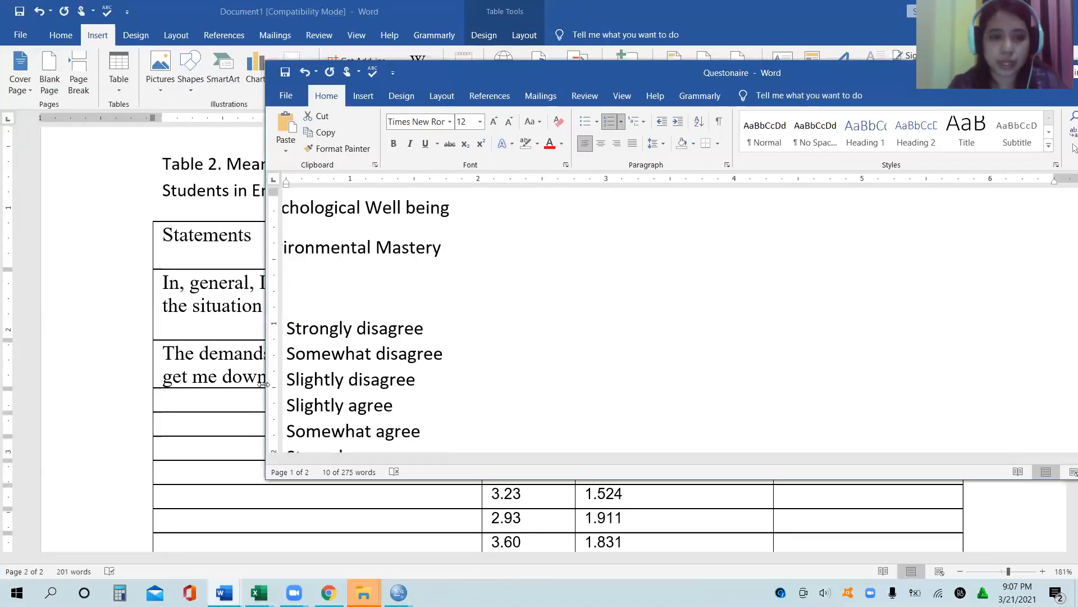
drag(260, 384, 133, 348)
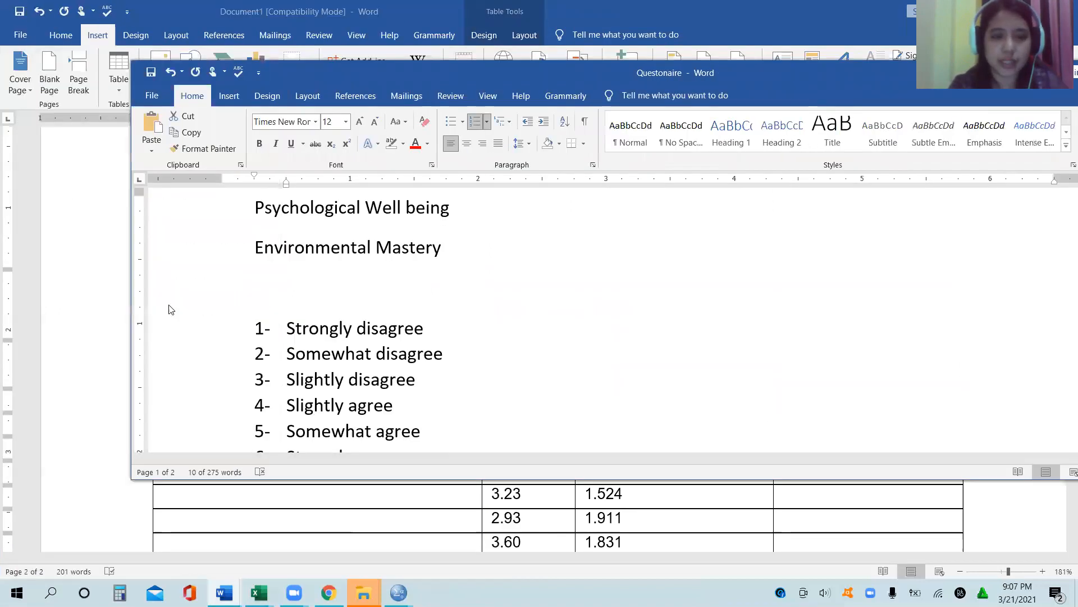
click(476, 376)
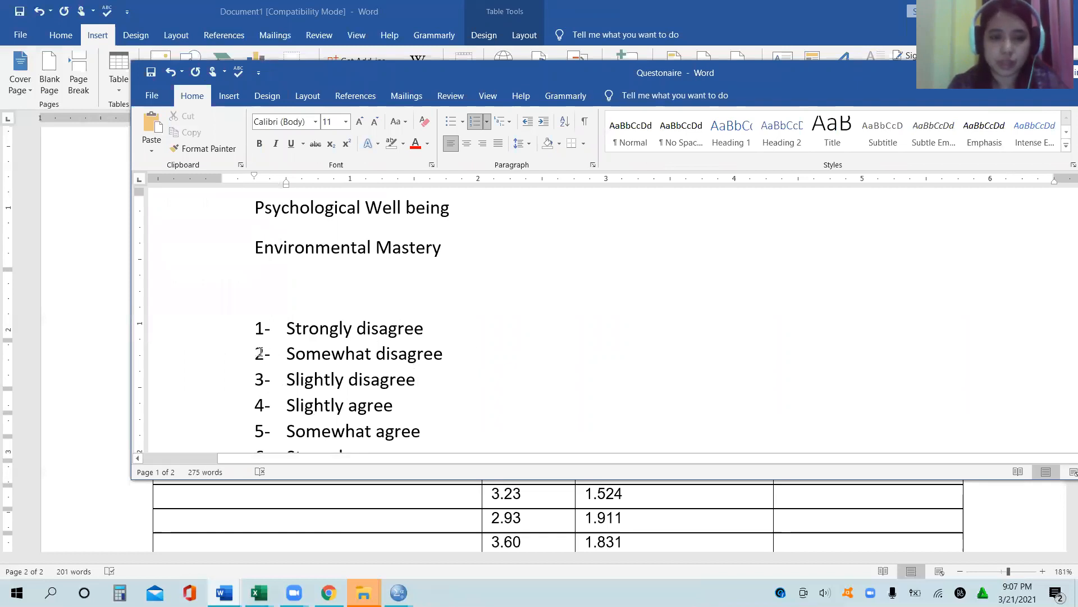
click(260, 353)
click(275, 352)
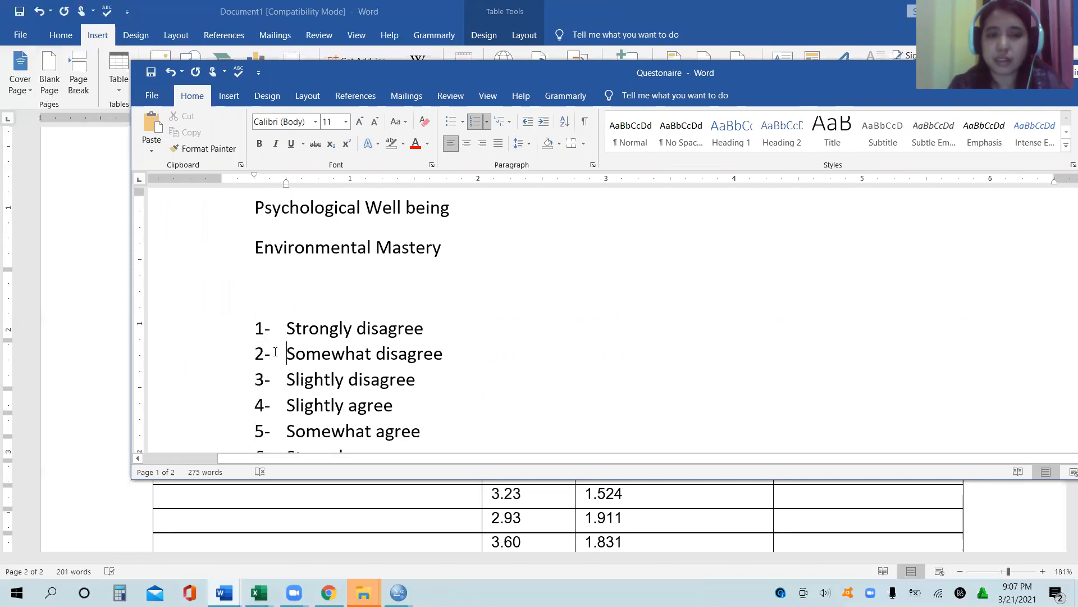
click(64, 371)
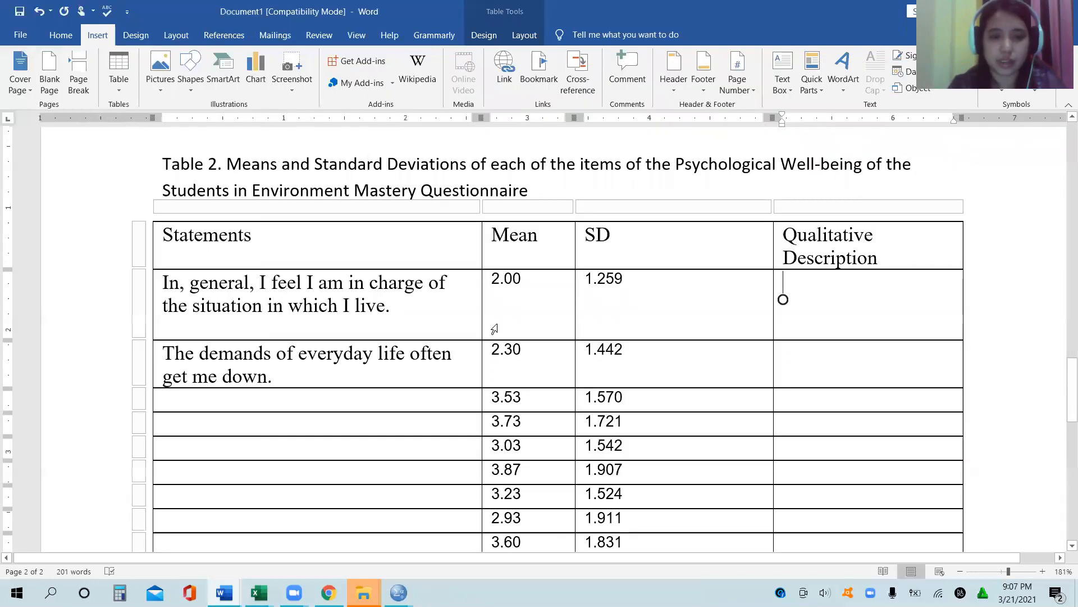
Step: Enter "Somewhat disagree" as the qualitative description of the first statement in Table 2
text(Somewhat disagree?)
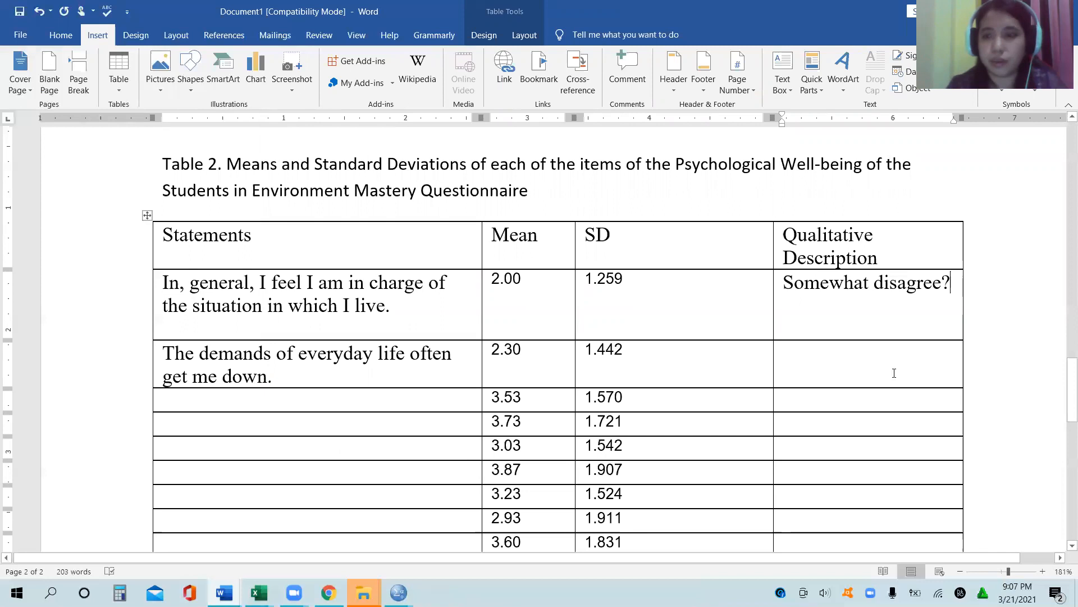
click(888, 373)
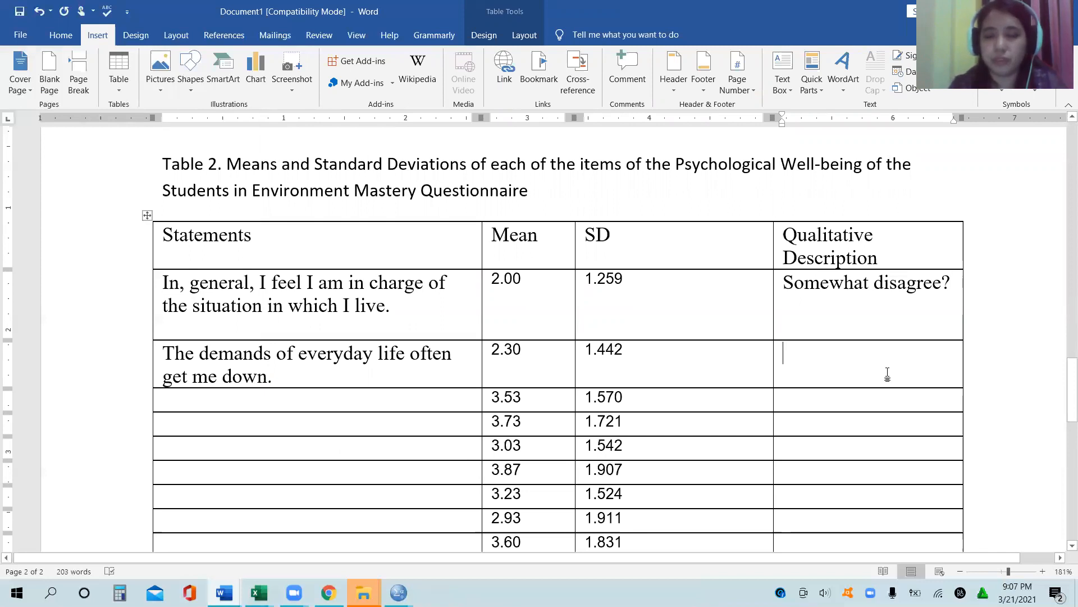
drag(777, 291, 955, 299)
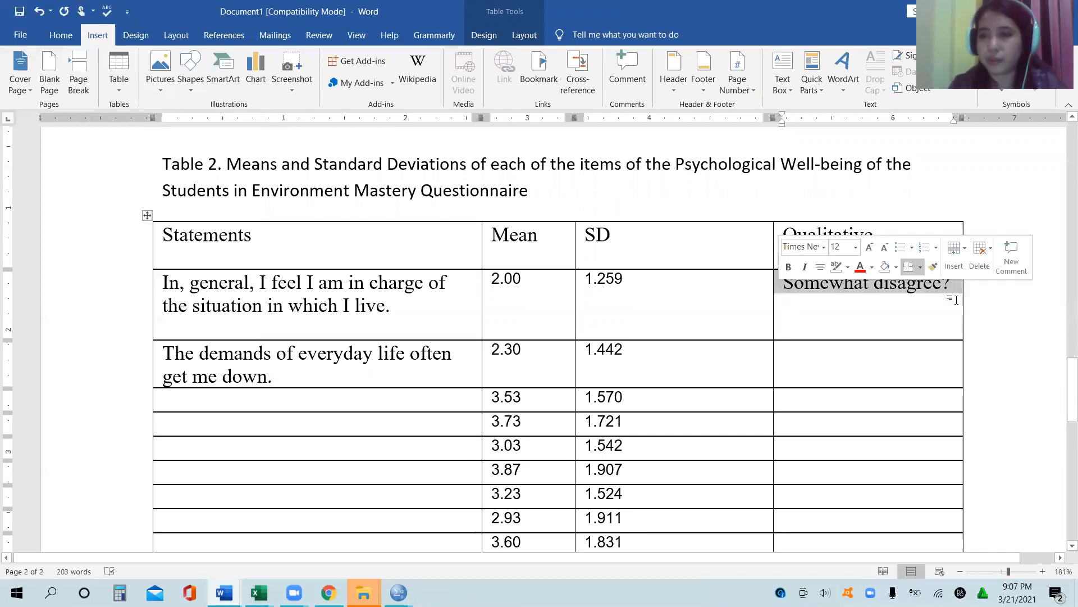
click(954, 295)
key(BackSpace)
Step: Copy the first statement's qualitative description "Somewhat disagree" to the row of the second statement
double_click(958, 292)
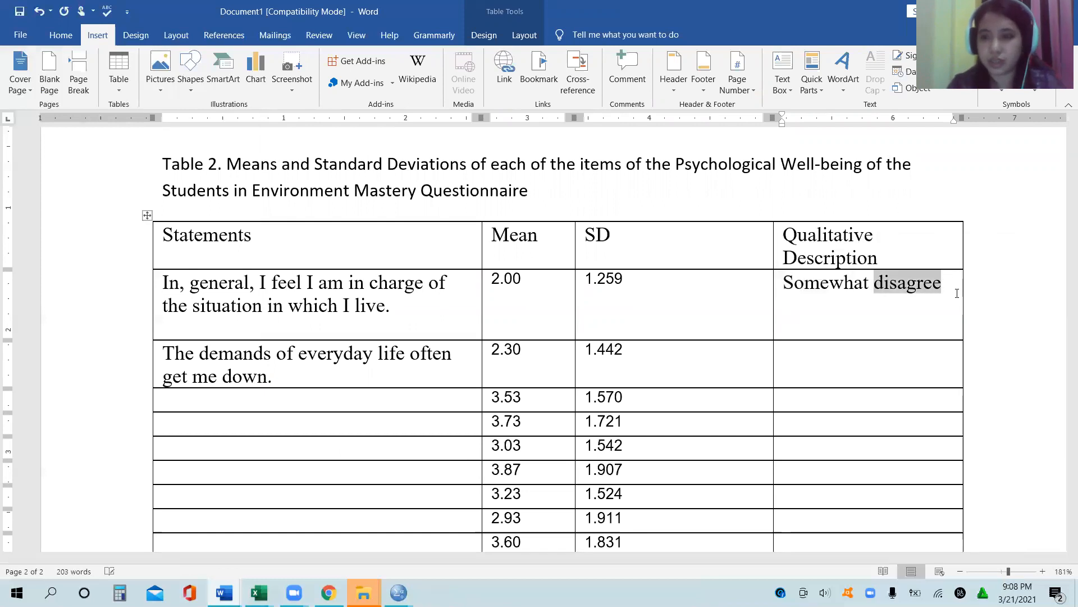
triple_click(957, 293)
key(ctrl+c)
key(Down)
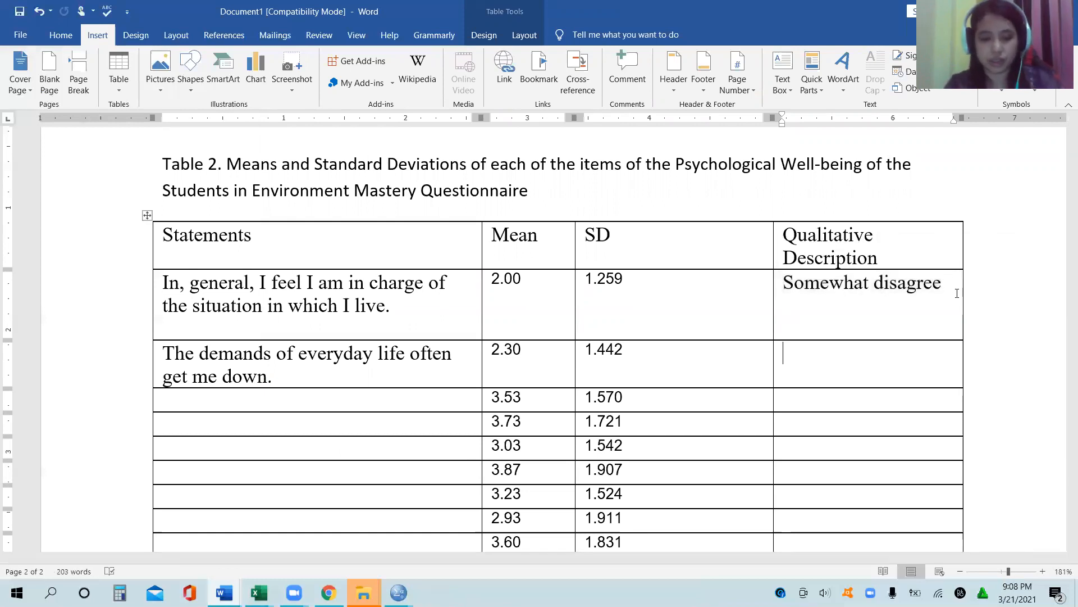
key(ctrl+v)
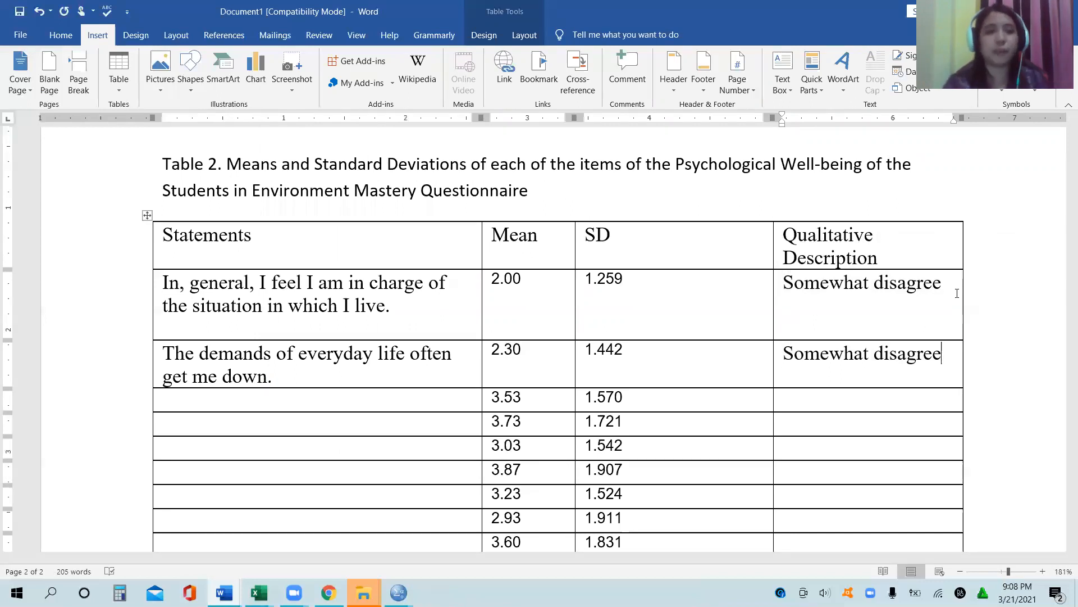
Step: Mark the statement "The demands of everyday life often get me down." as a negative item with an asterisk at its end
click(451, 385)
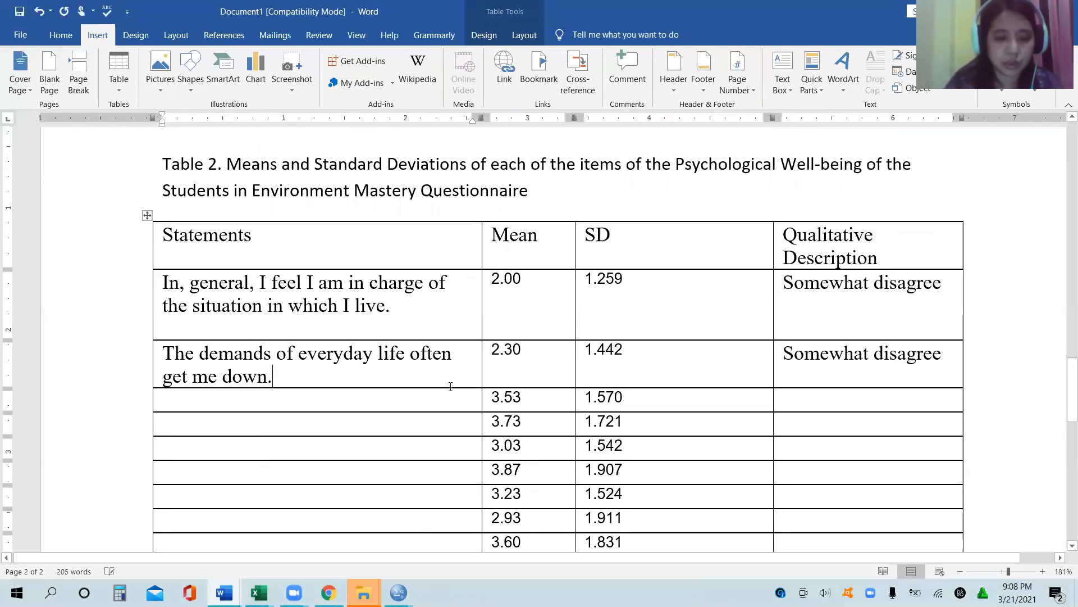
text(*)
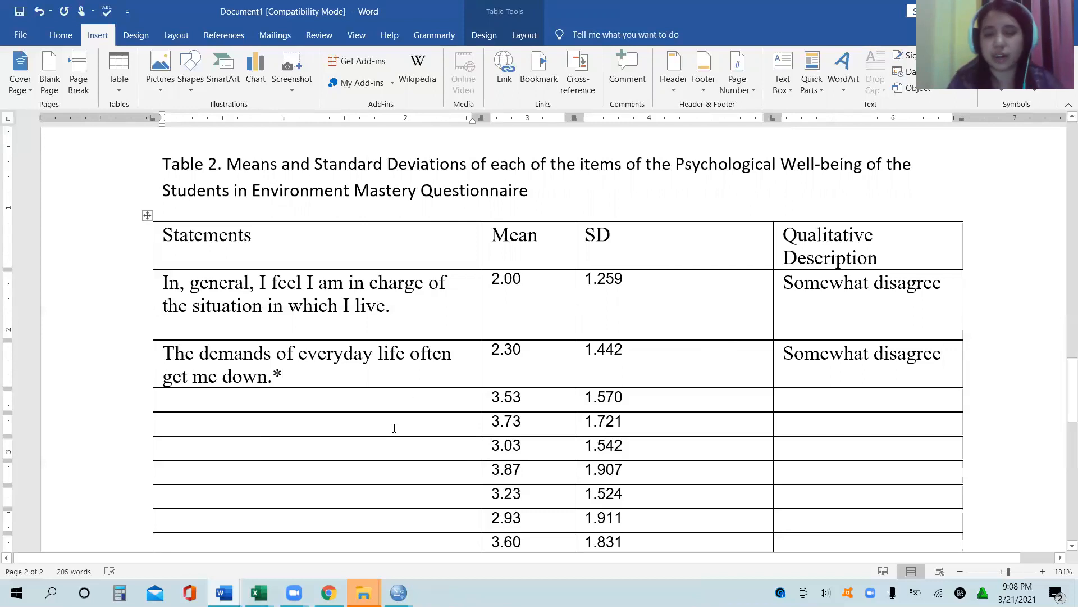
click(409, 471)
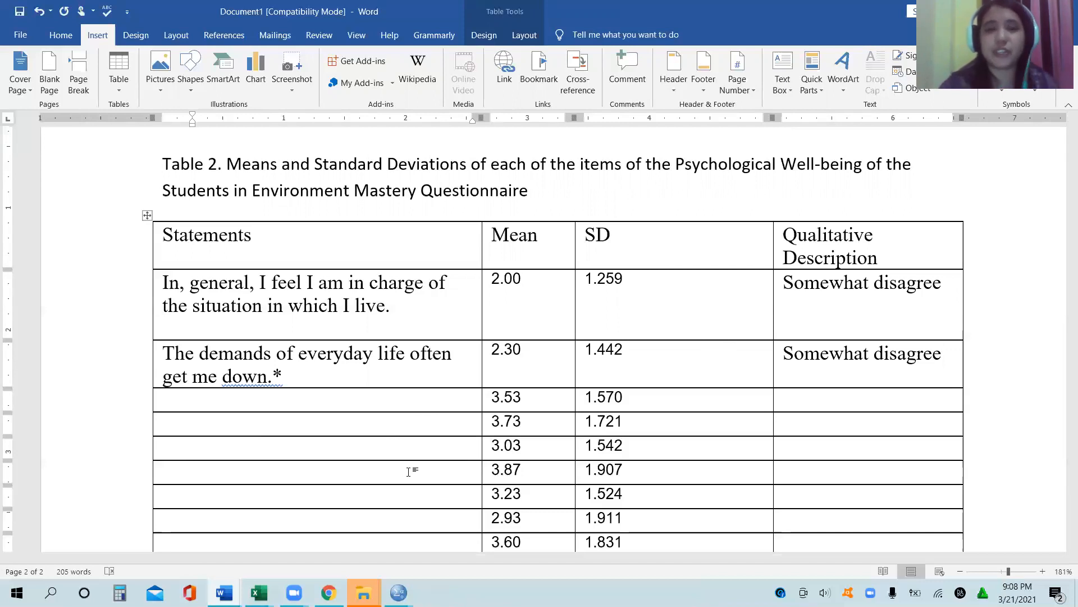
Step: Add "(33.3%)" after "low environmental psychological well-being" in the interpretation paragraph below Table 1
scroll(408, 471, up, 10)
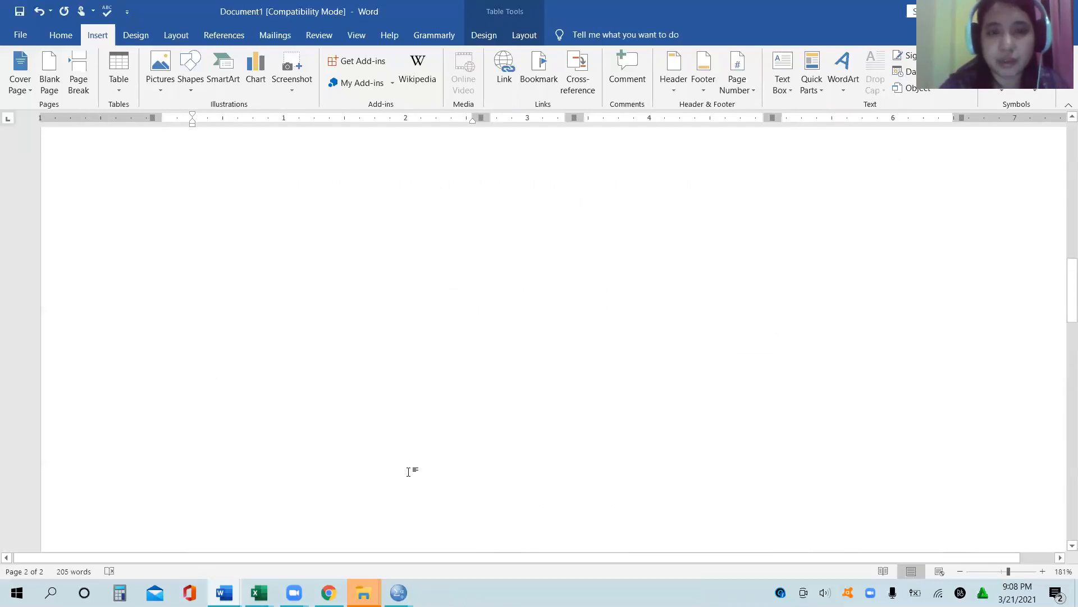
scroll(408, 471, up, 1)
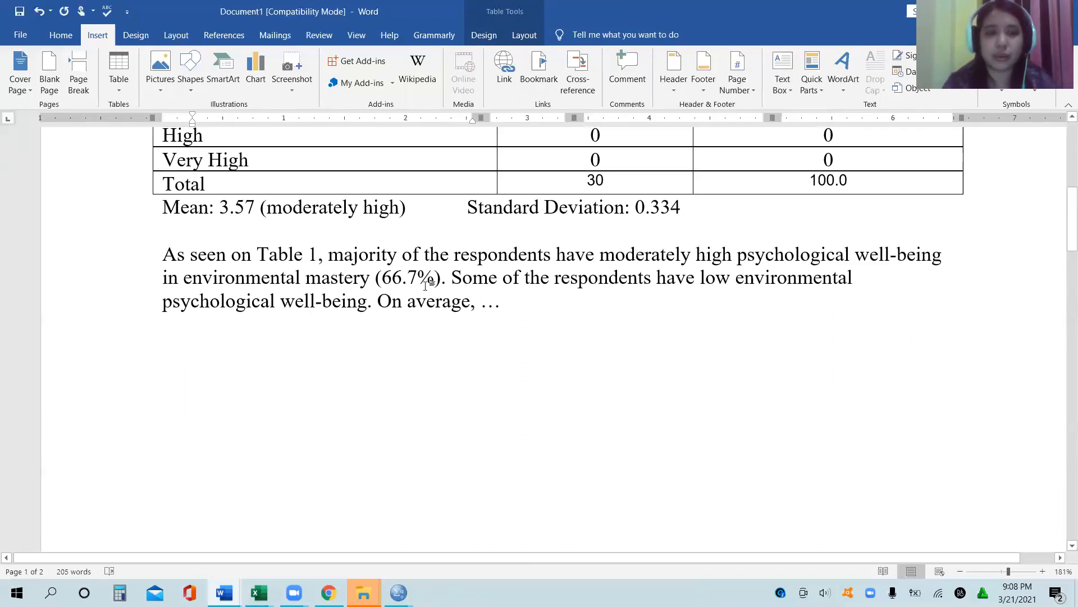
click(370, 301)
text(()
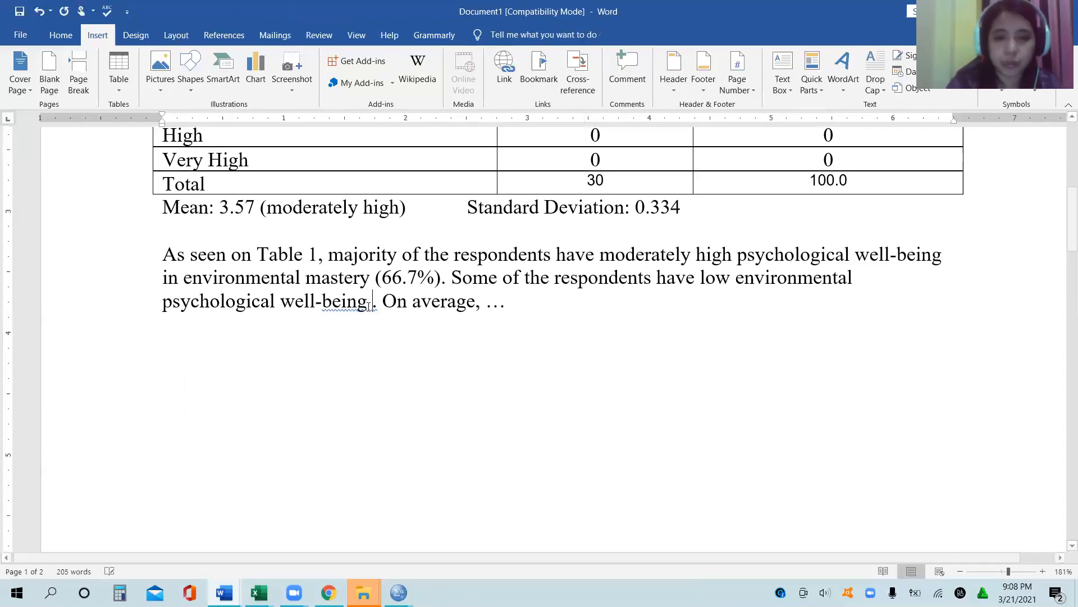
scroll(368, 306, up, 4)
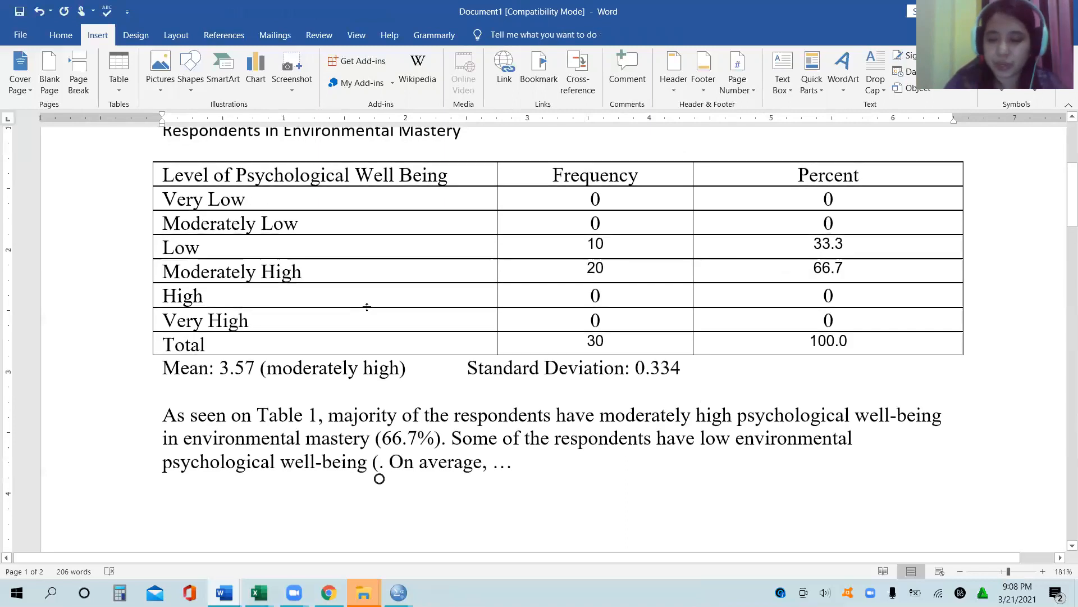
text(33.3)
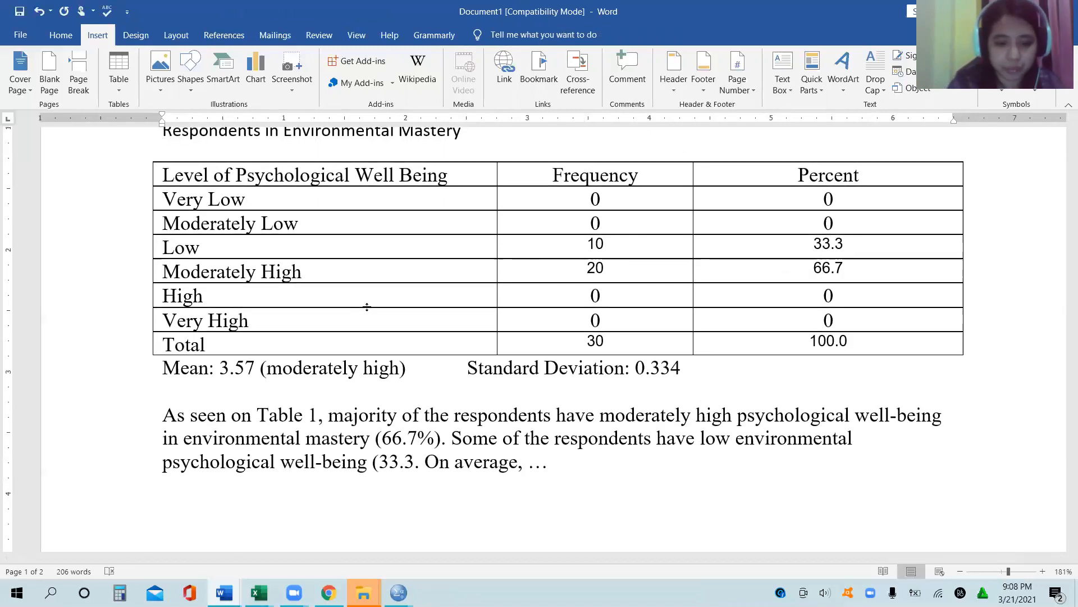
text(%))
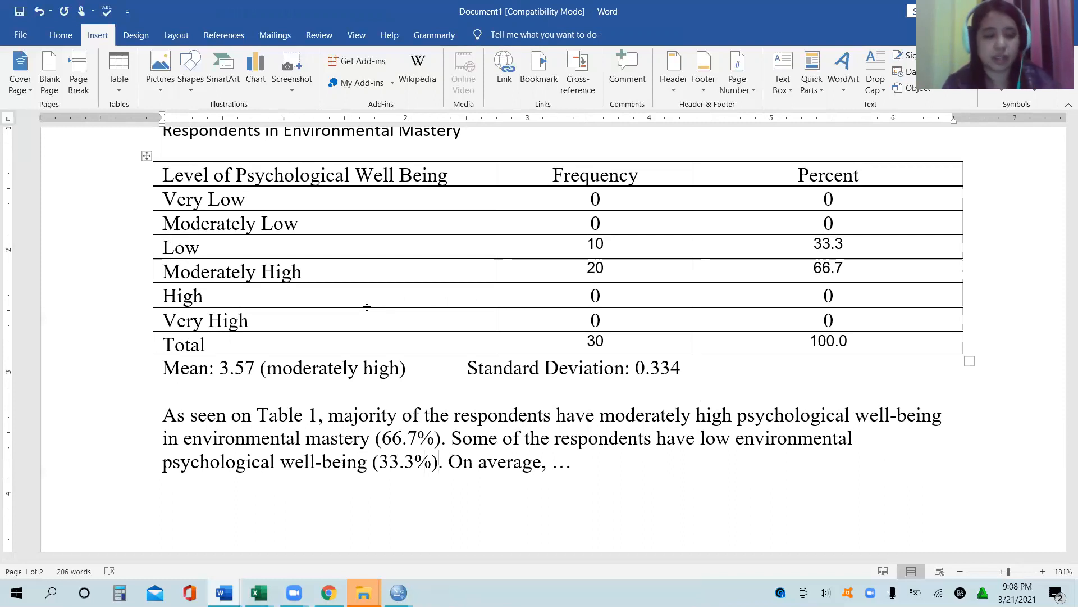
key(ctrl+s)
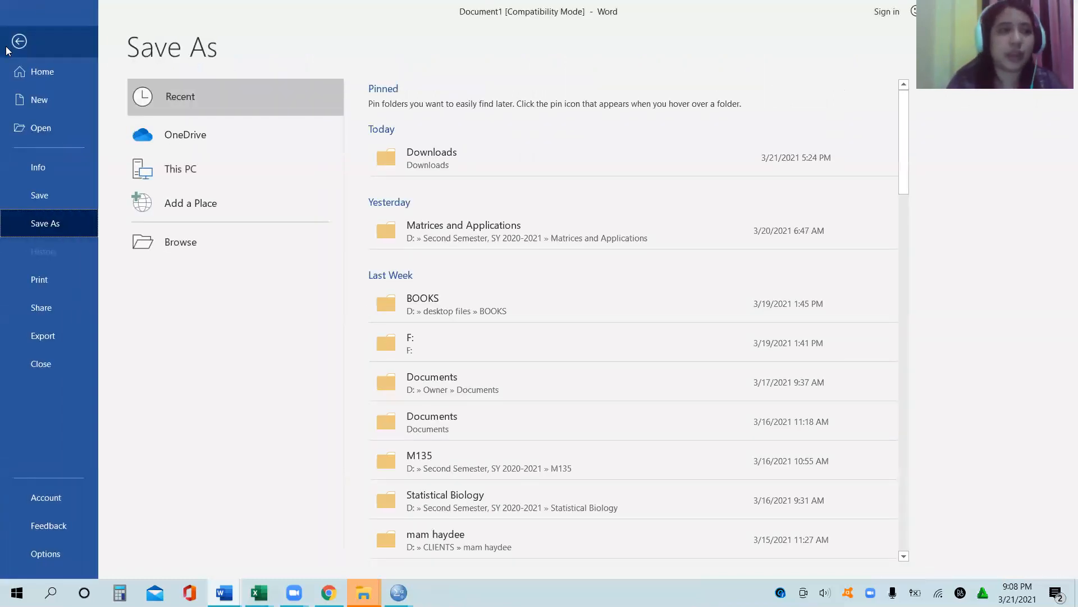
click(20, 42)
click(302, 302)
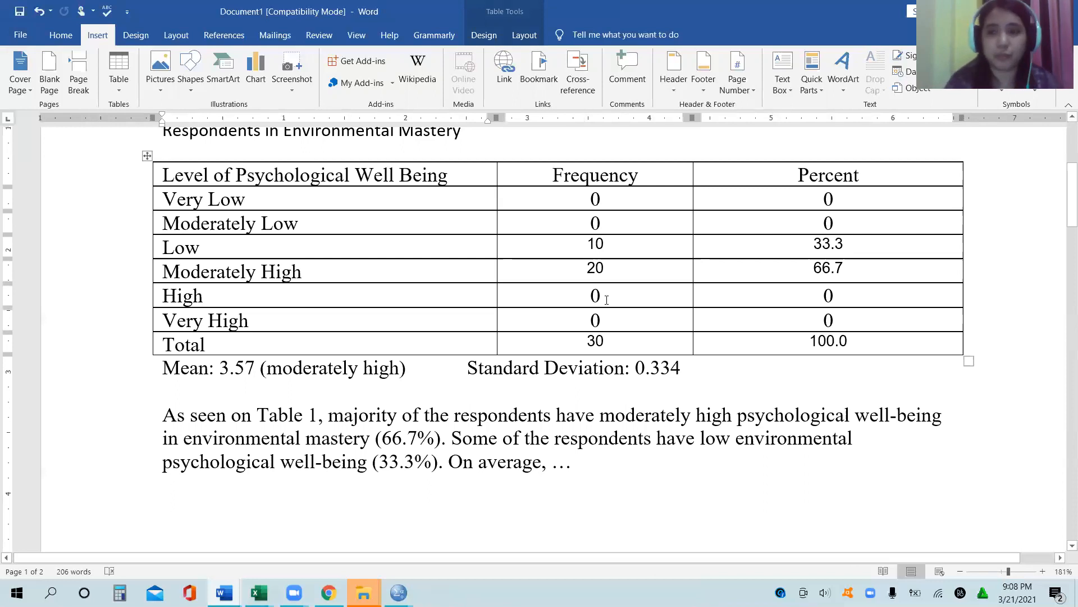
Step: Arrange the results document with Table 1 and the Questonaire document side by side
mouse_move(1063, 205)
mouse_down()
mouse_move(1065, 166)
mouse_move(1063, 497)
mouse_move(1064, 195)
mouse_up()
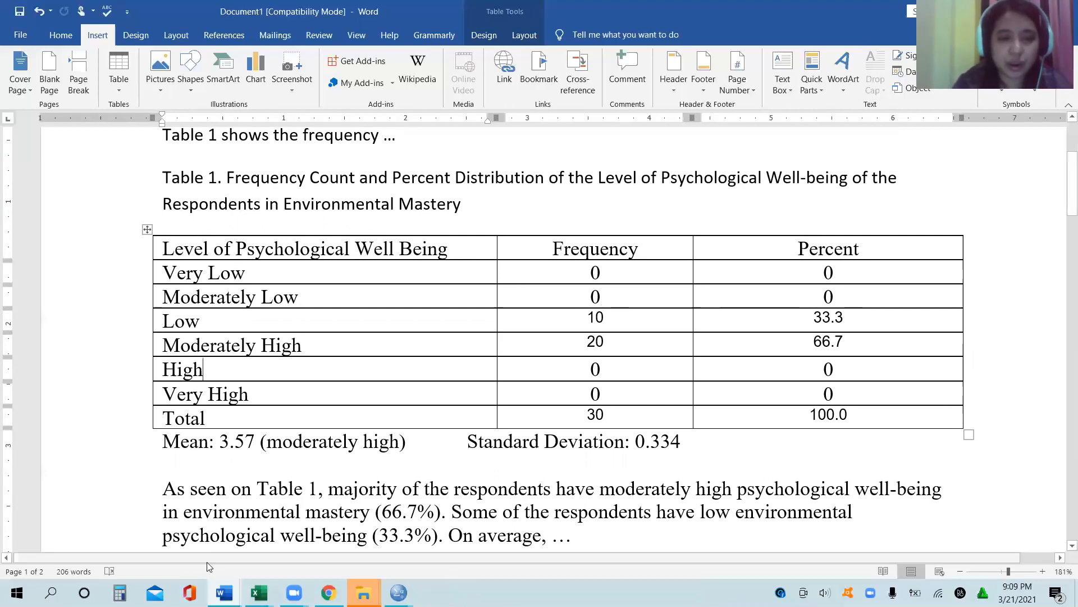
mouse_move(224, 593)
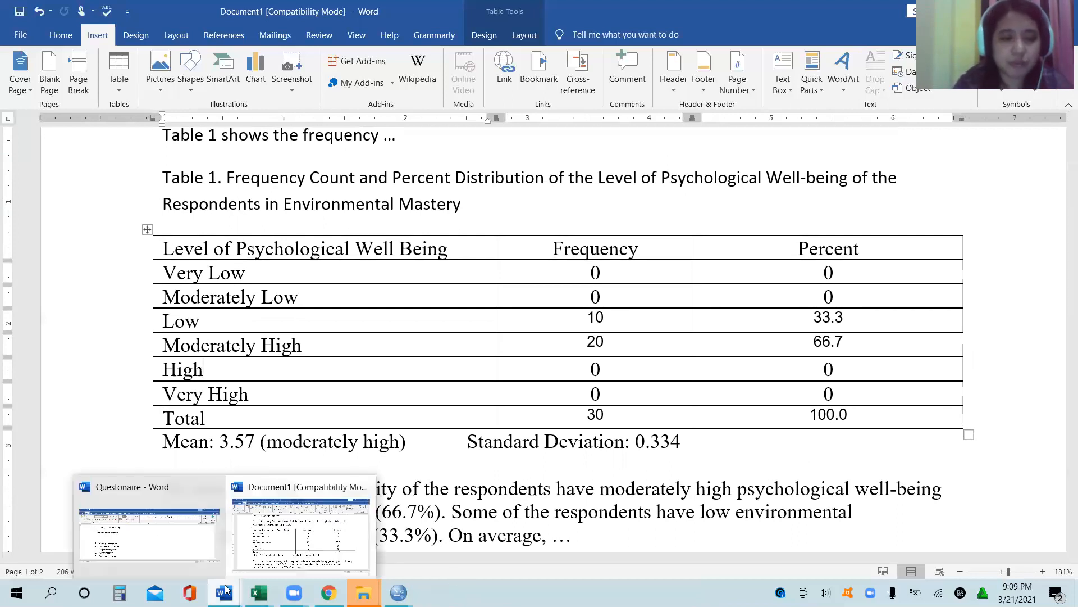
click(189, 550)
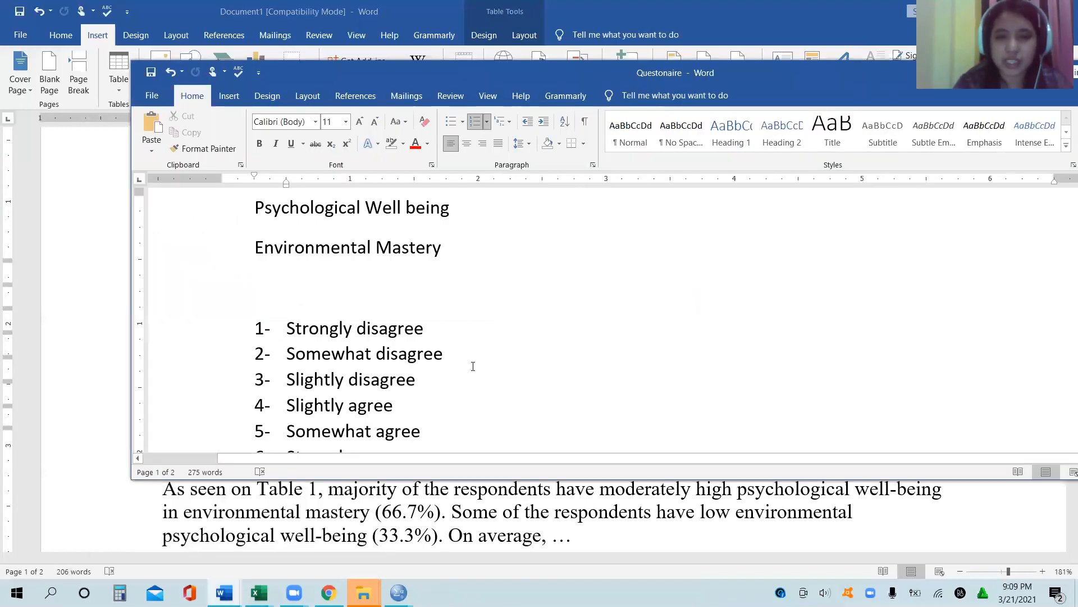
key(super+Right)
click(176, 133)
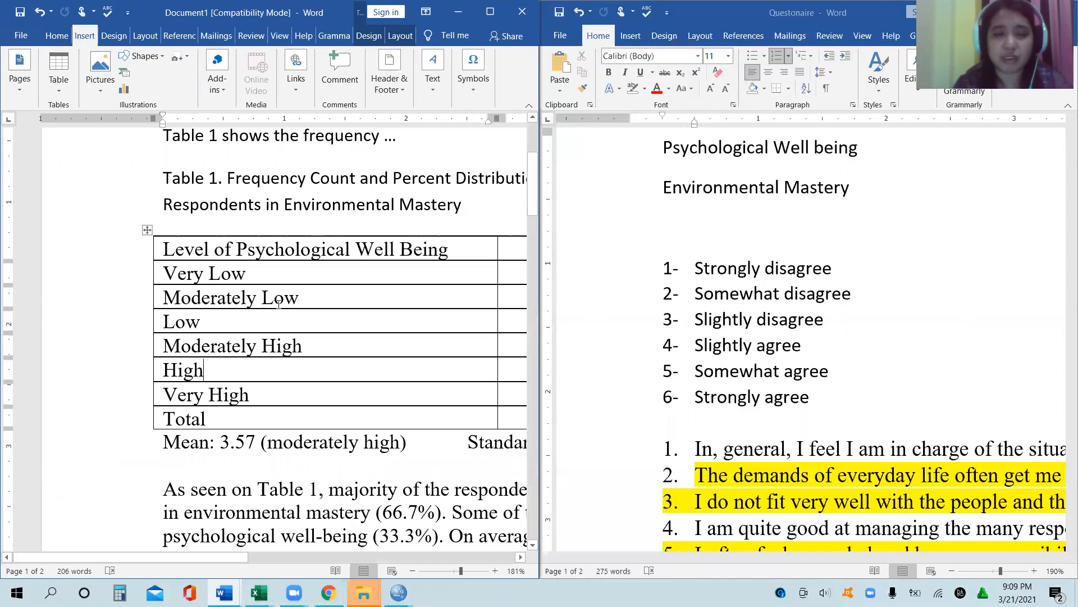
Step: Compare the well-being levels in Table 1 with the questionnaire's six agreement ratings, and widen the results document's window
click(276, 270)
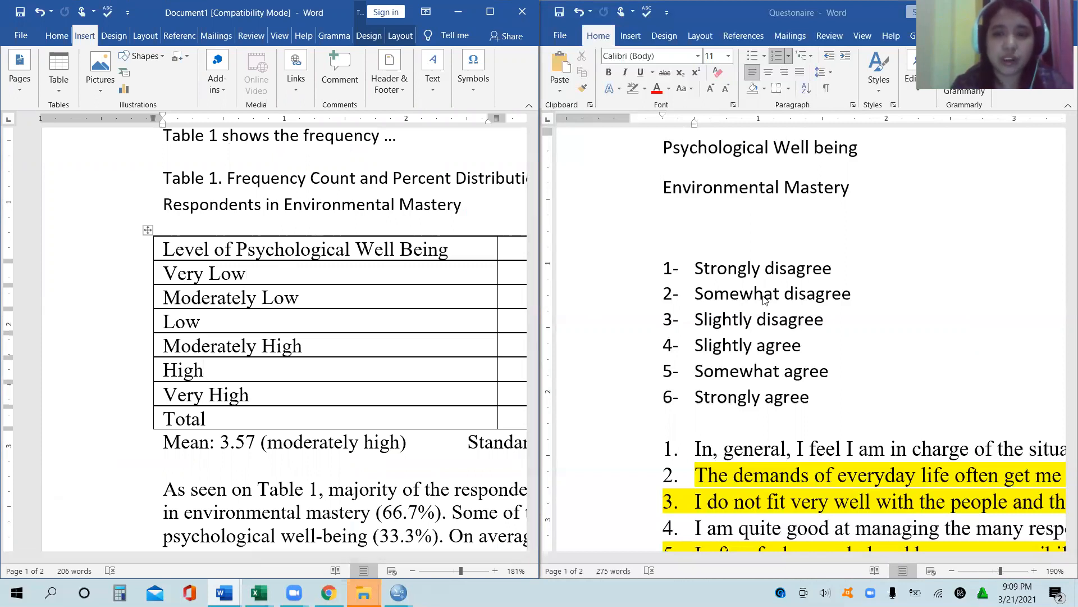
click(779, 289)
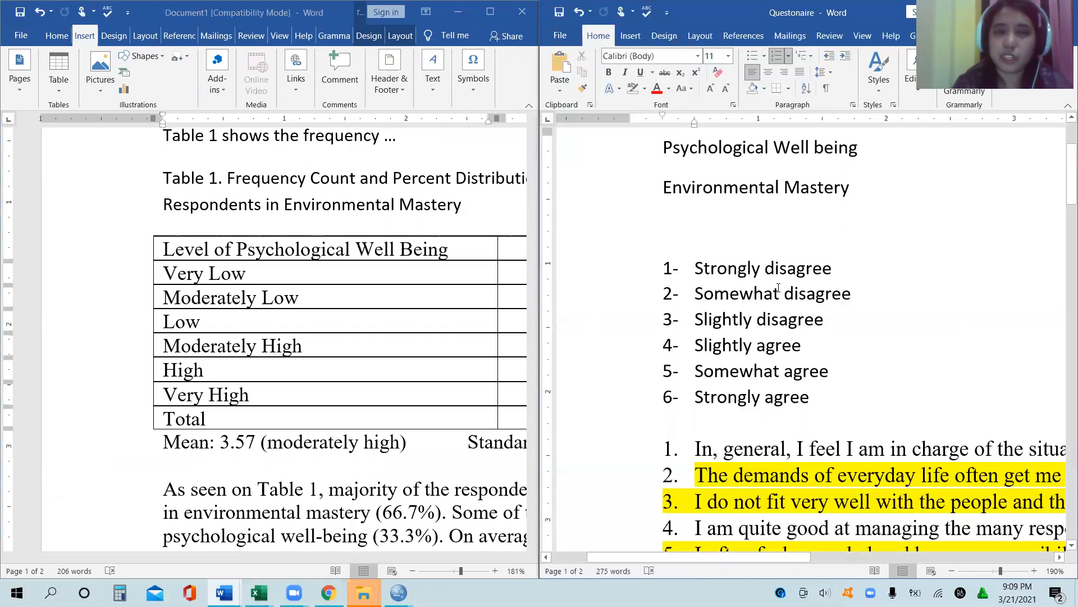
click(773, 319)
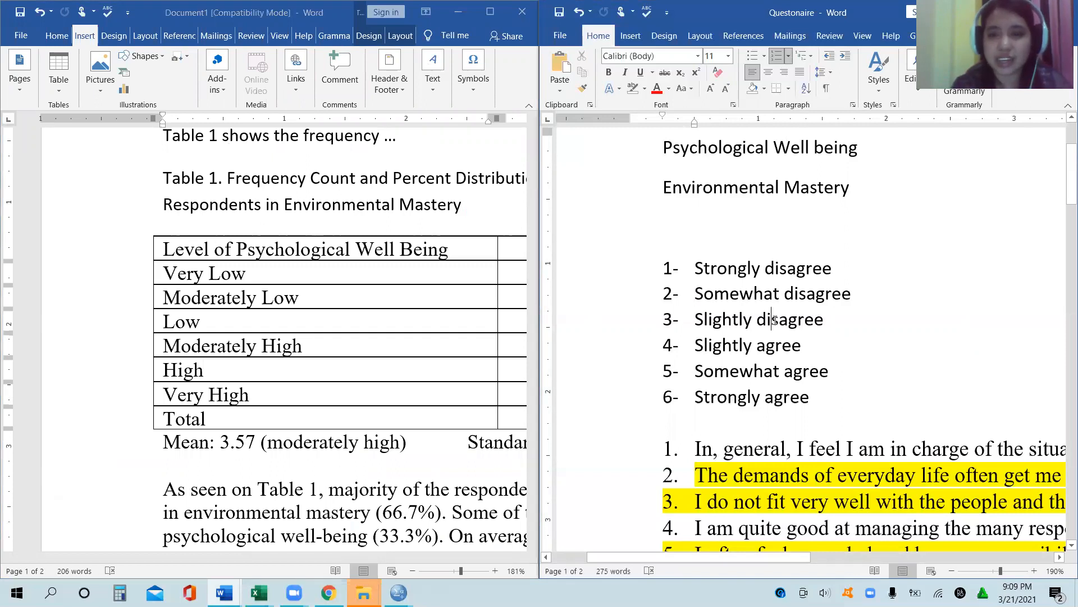
click(777, 349)
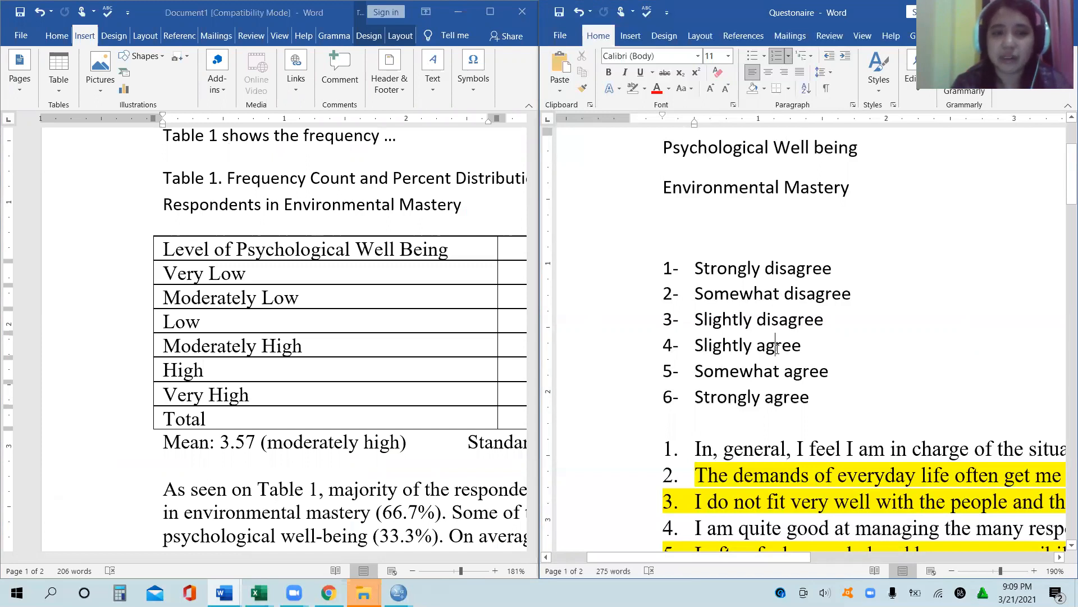
click(778, 372)
click(784, 396)
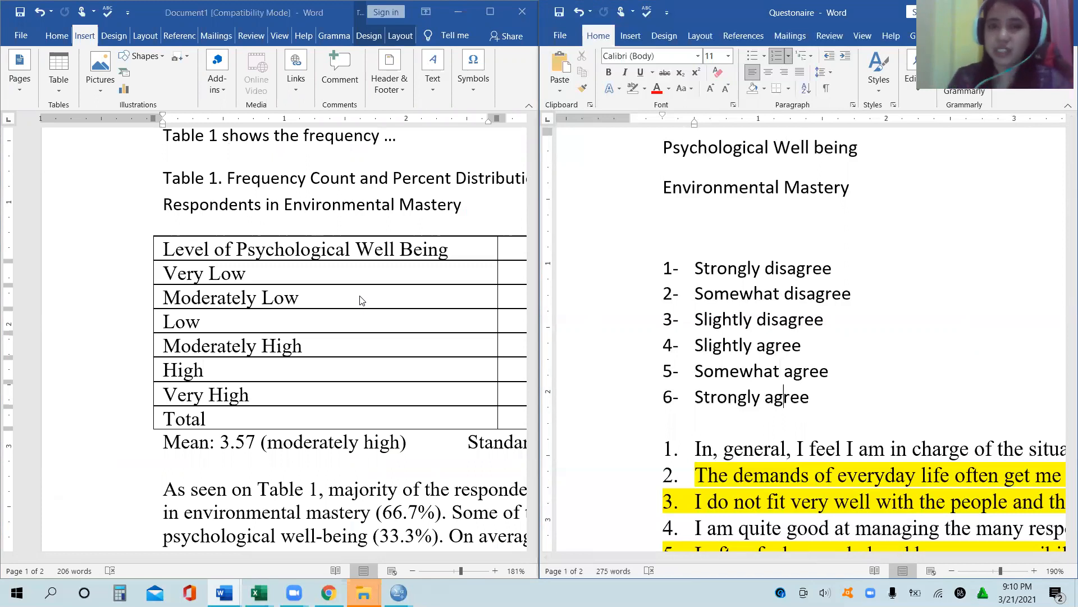
click(281, 276)
drag(289, 273, 299, 404)
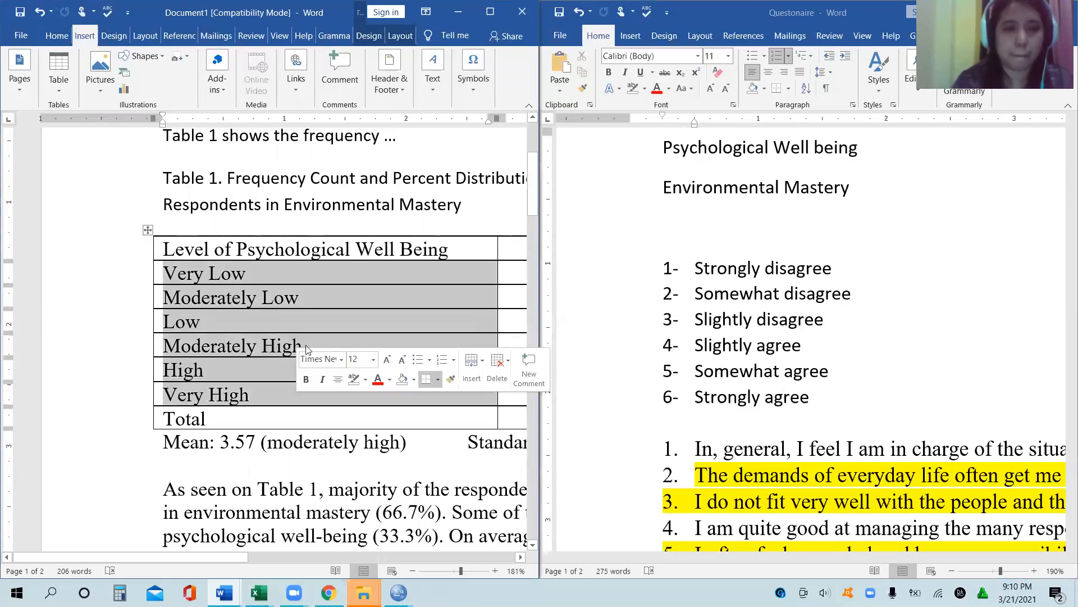
click(332, 304)
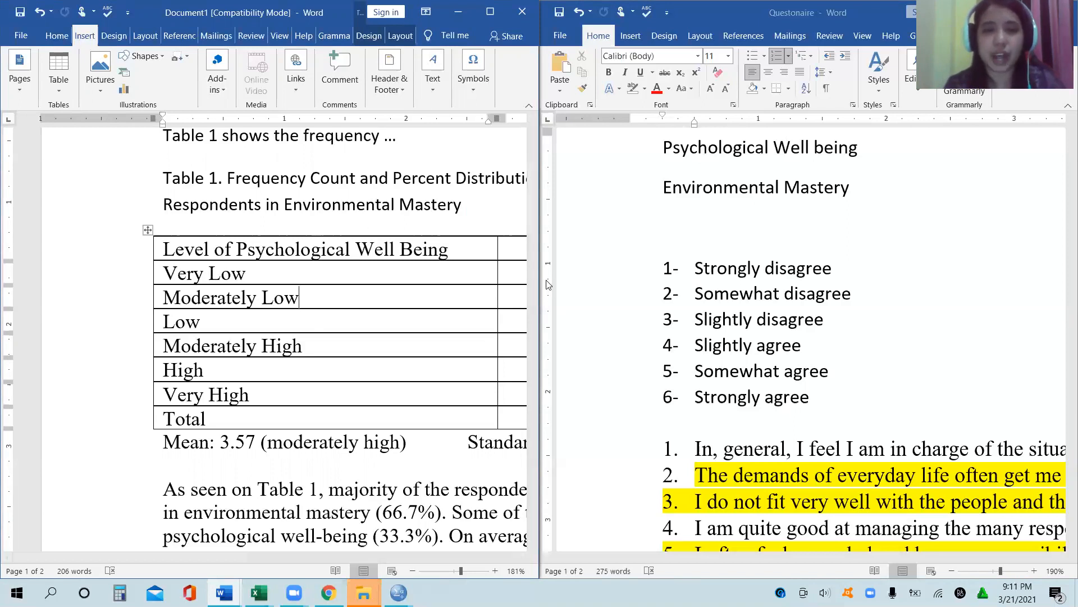
drag(538, 278, 823, 250)
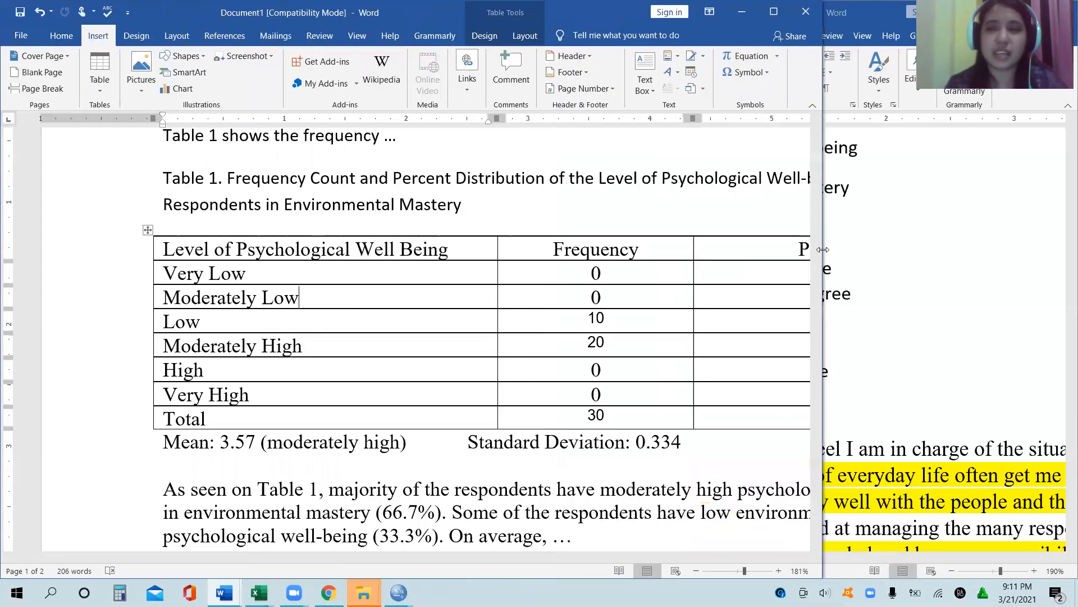